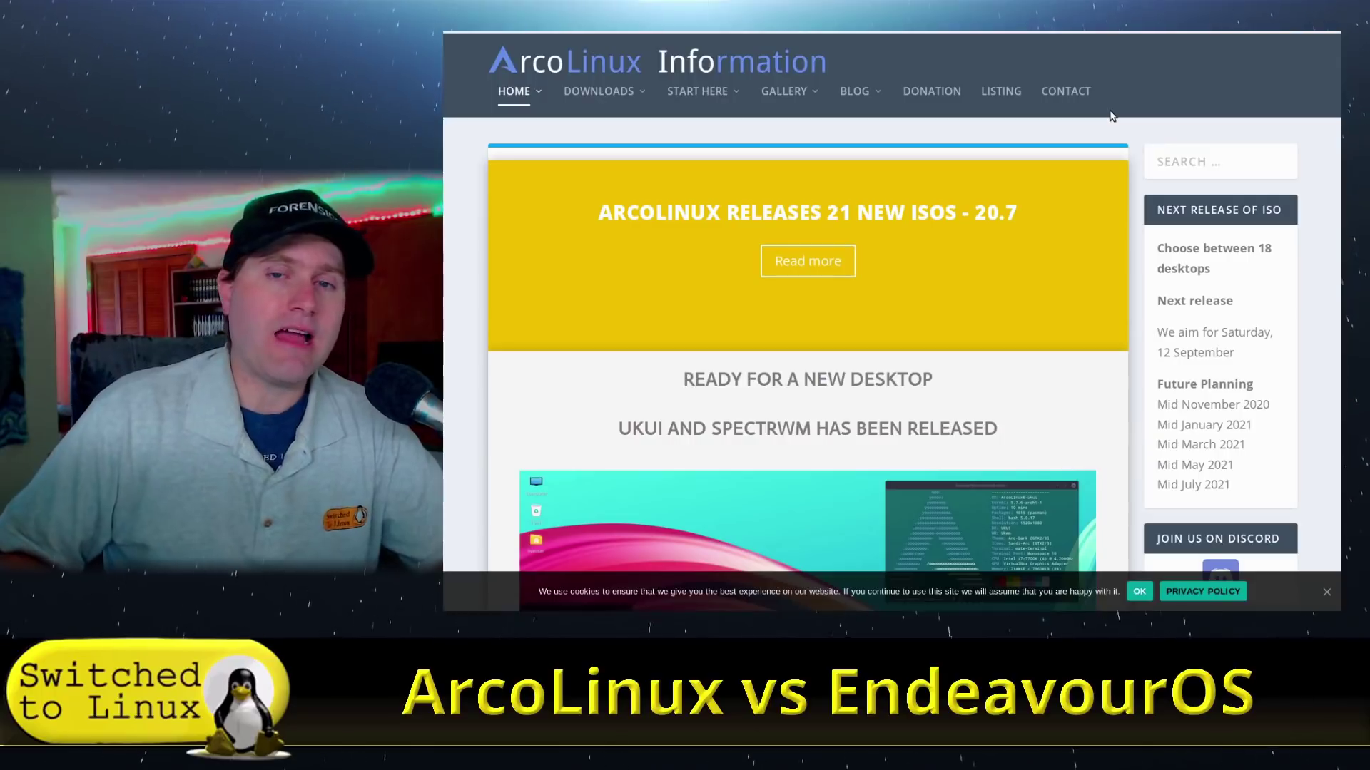
Look over the ArcoLinux home page, including its four desktop installation options, the Tweak Tool section and the site's download and getting-started entries.
{"action": "mouse_move", "coordinate": [595, 92]}
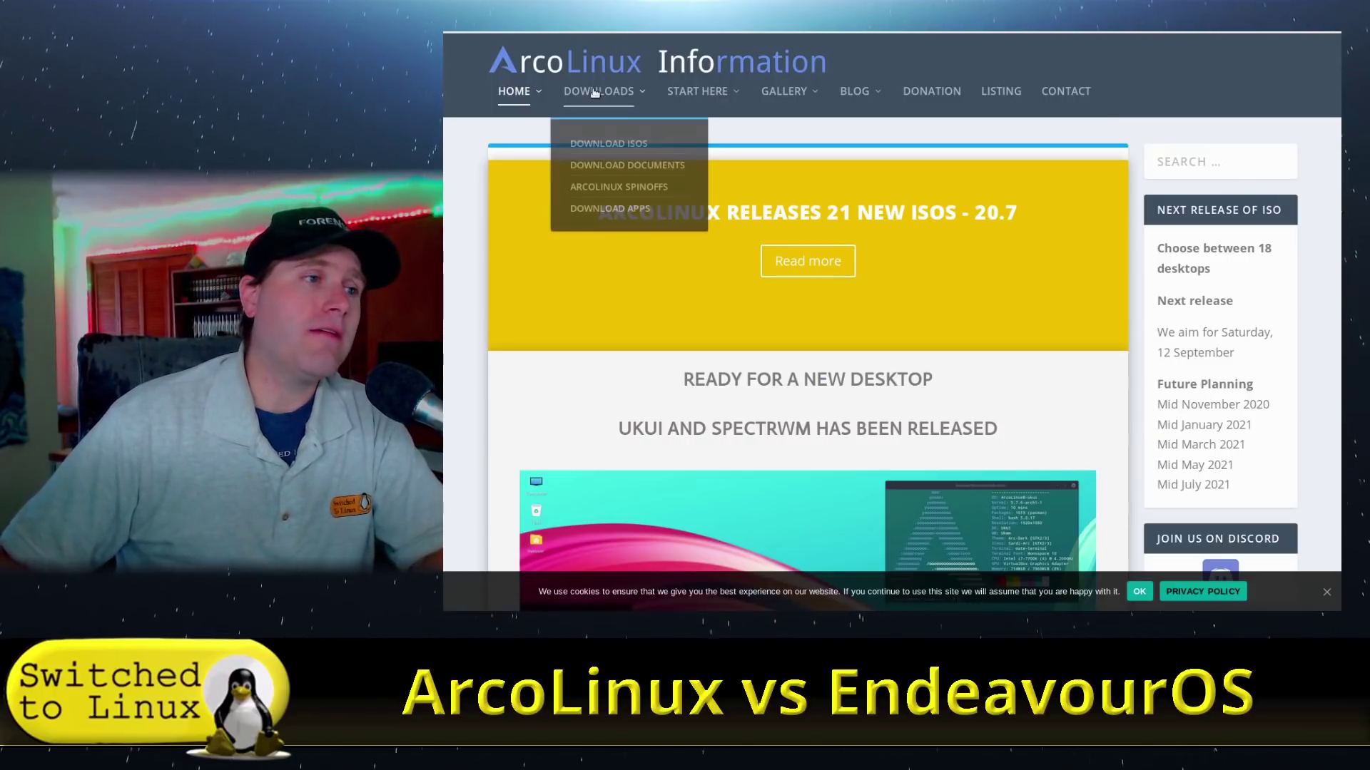
{"action": "scroll", "coordinate": [658, 267], "scroll_direction": "down", "scroll_amount": 7}
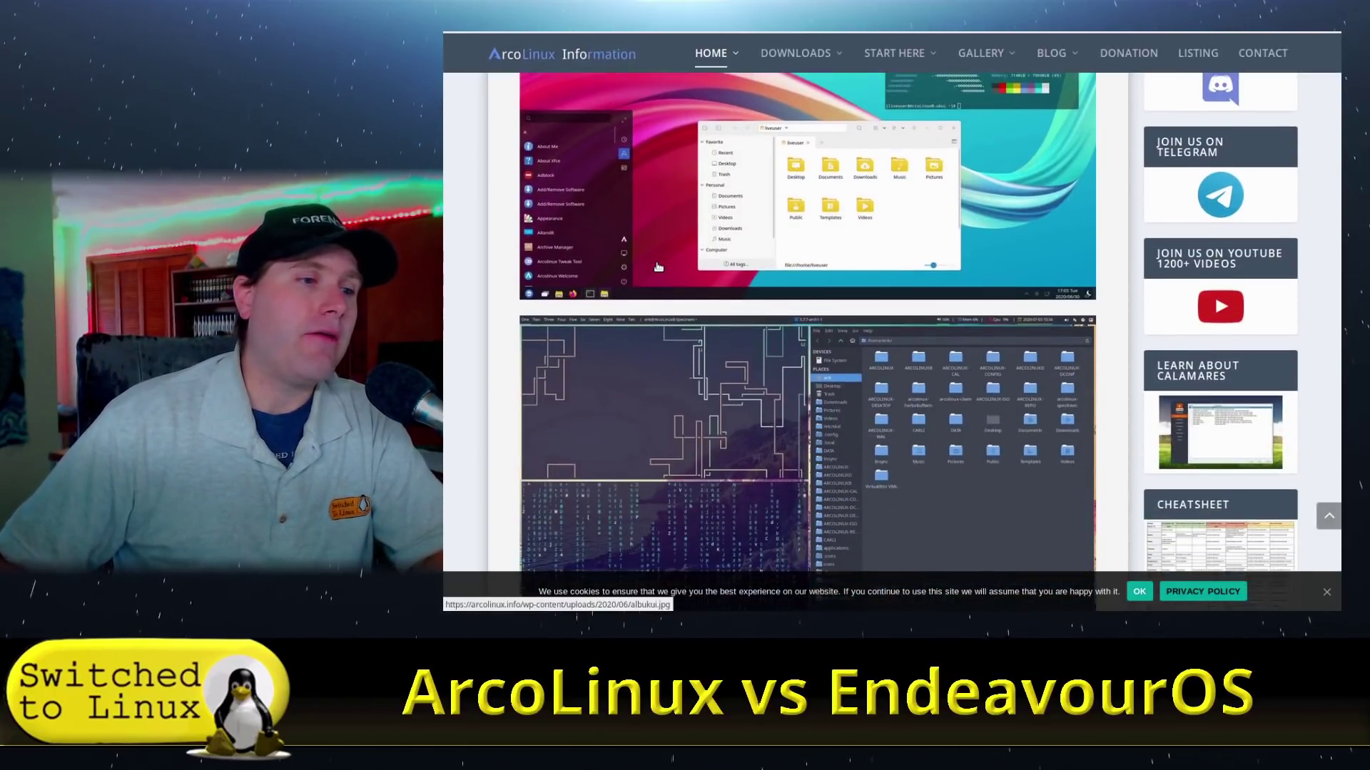
{"action": "scroll", "coordinate": [658, 267], "scroll_direction": "down", "scroll_amount": 7}
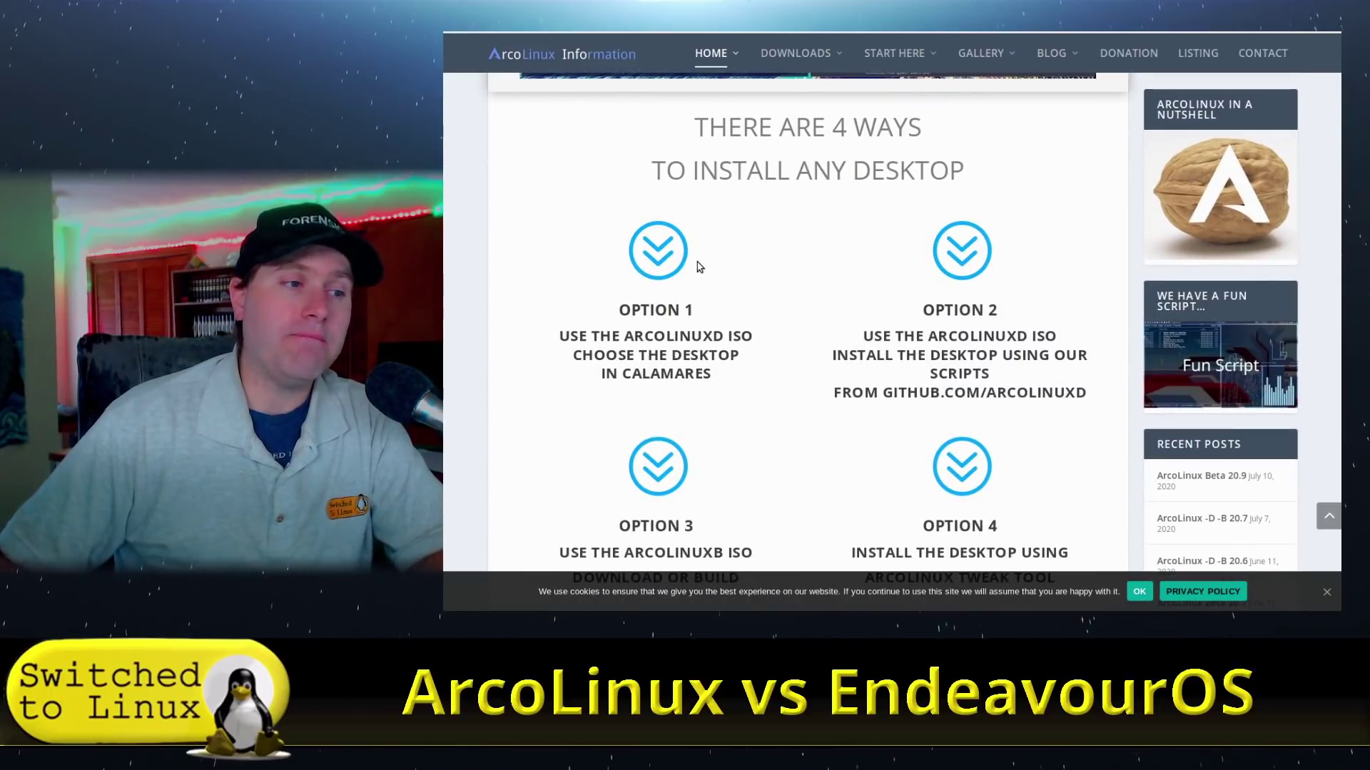
{"action": "scroll", "coordinate": [698, 266], "scroll_direction": "down", "scroll_amount": 2}
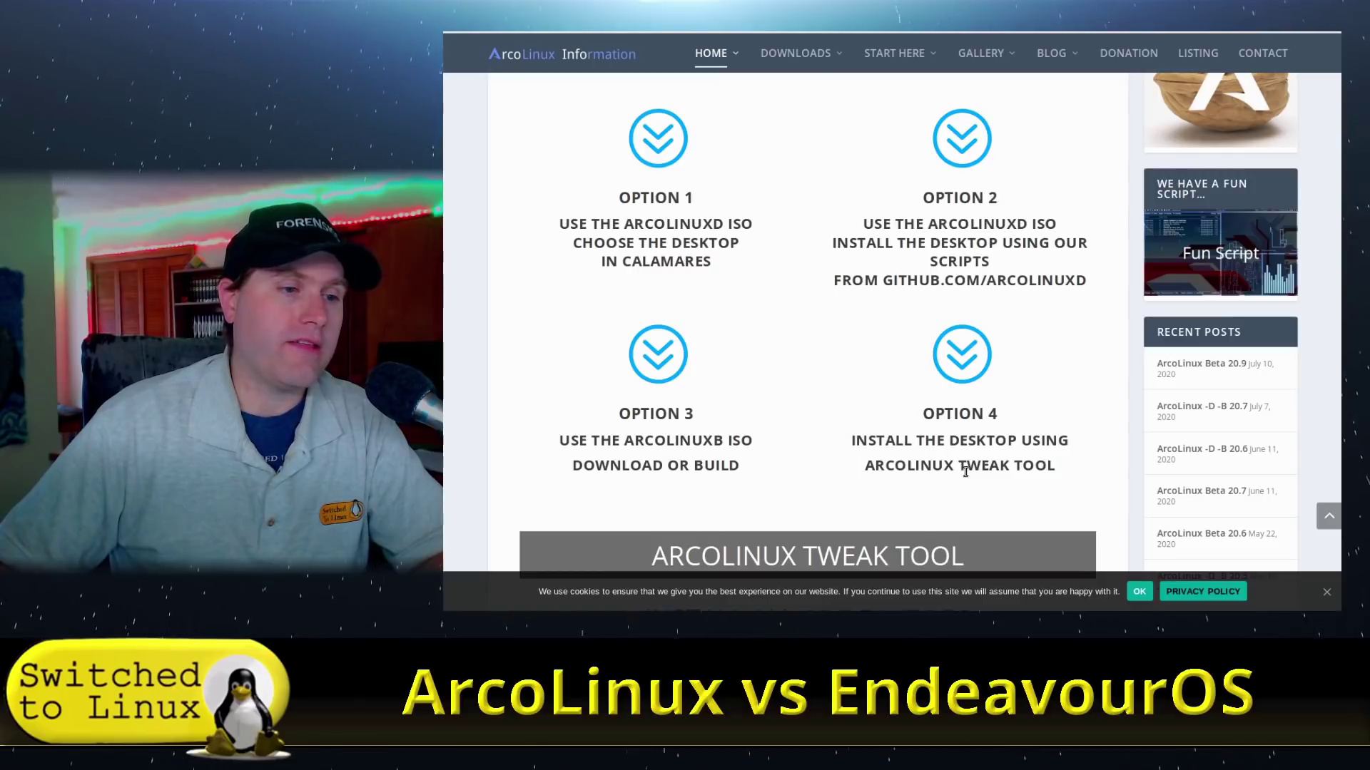
{"action": "scroll", "coordinate": [1000, 451], "scroll_direction": "down", "scroll_amount": 3}
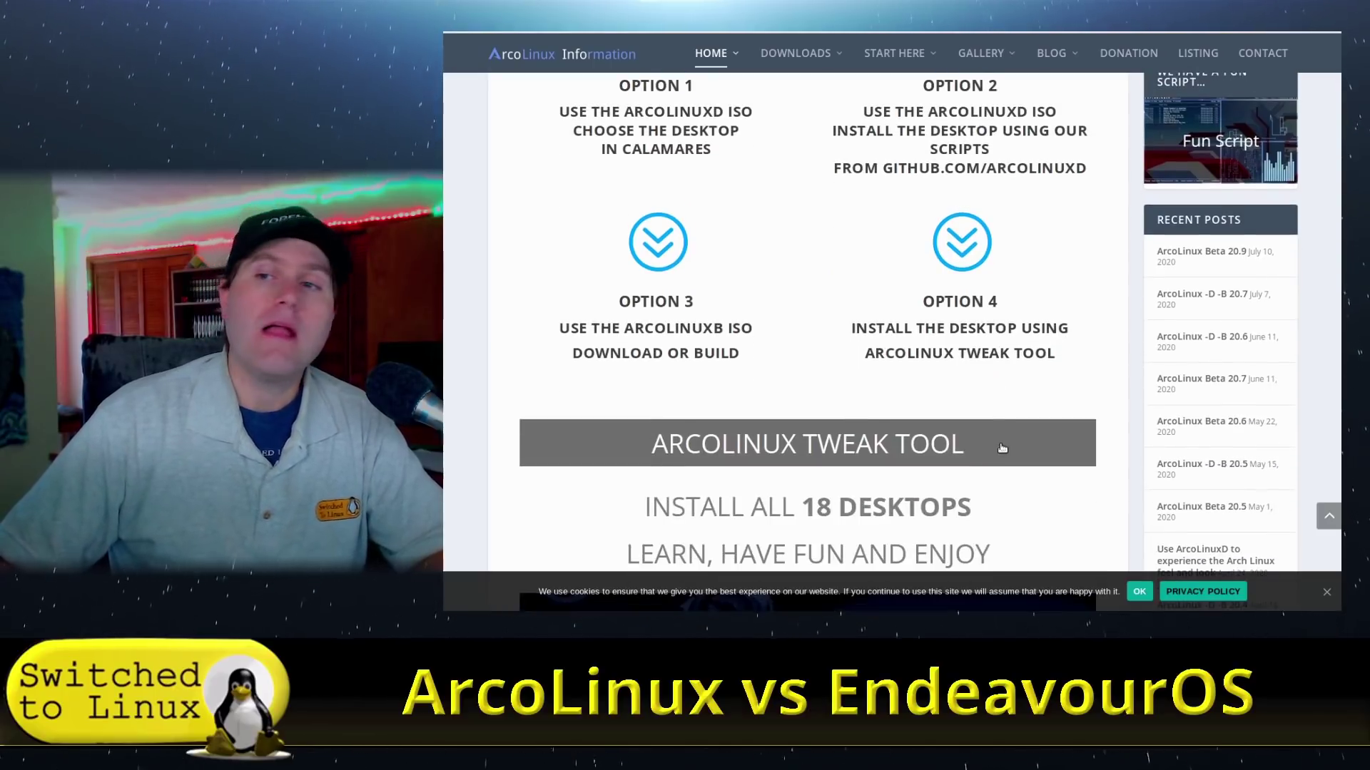
{"action": "scroll", "coordinate": [1000, 428], "scroll_direction": "down", "scroll_amount": 5}
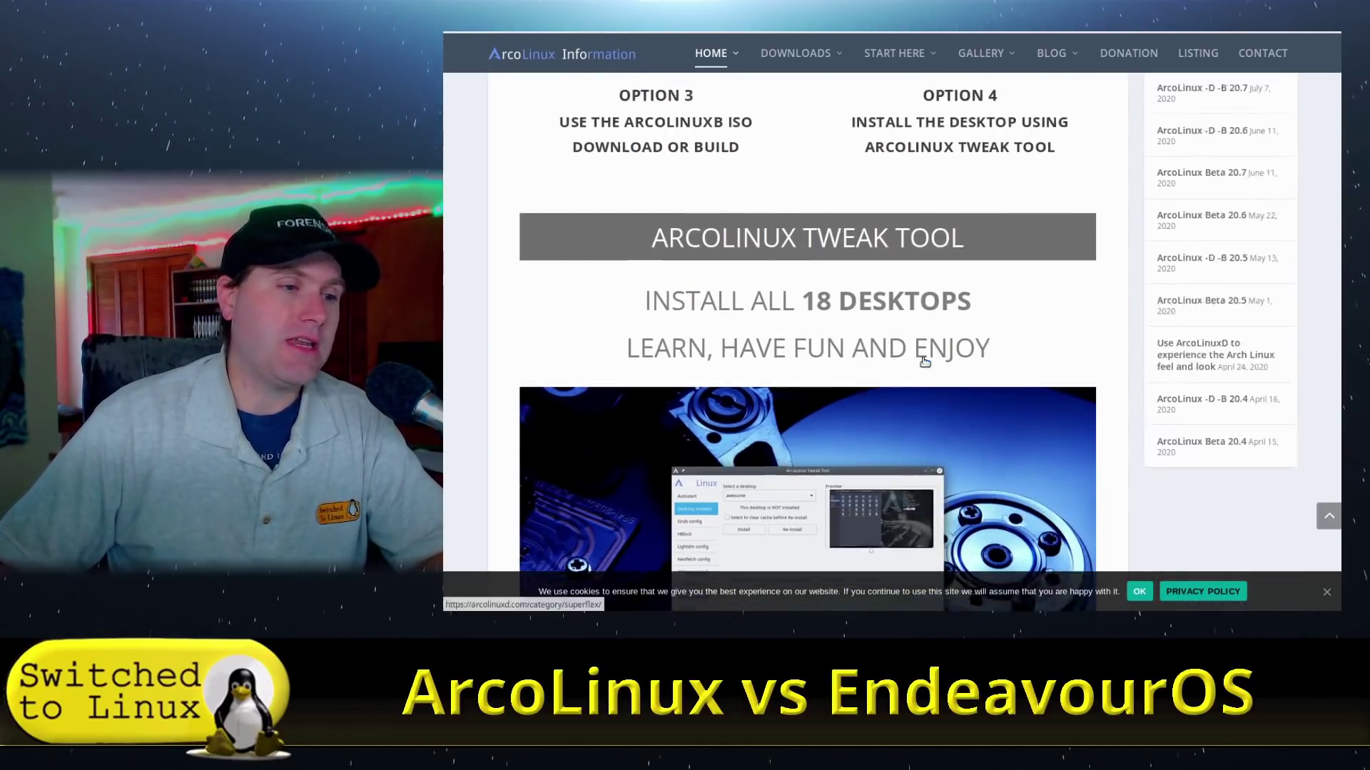
{"action": "scroll", "coordinate": [923, 357], "scroll_direction": "up", "scroll_amount": 12}
{"action": "scroll", "coordinate": [924, 362], "scroll_direction": "up", "scroll_amount": 10}
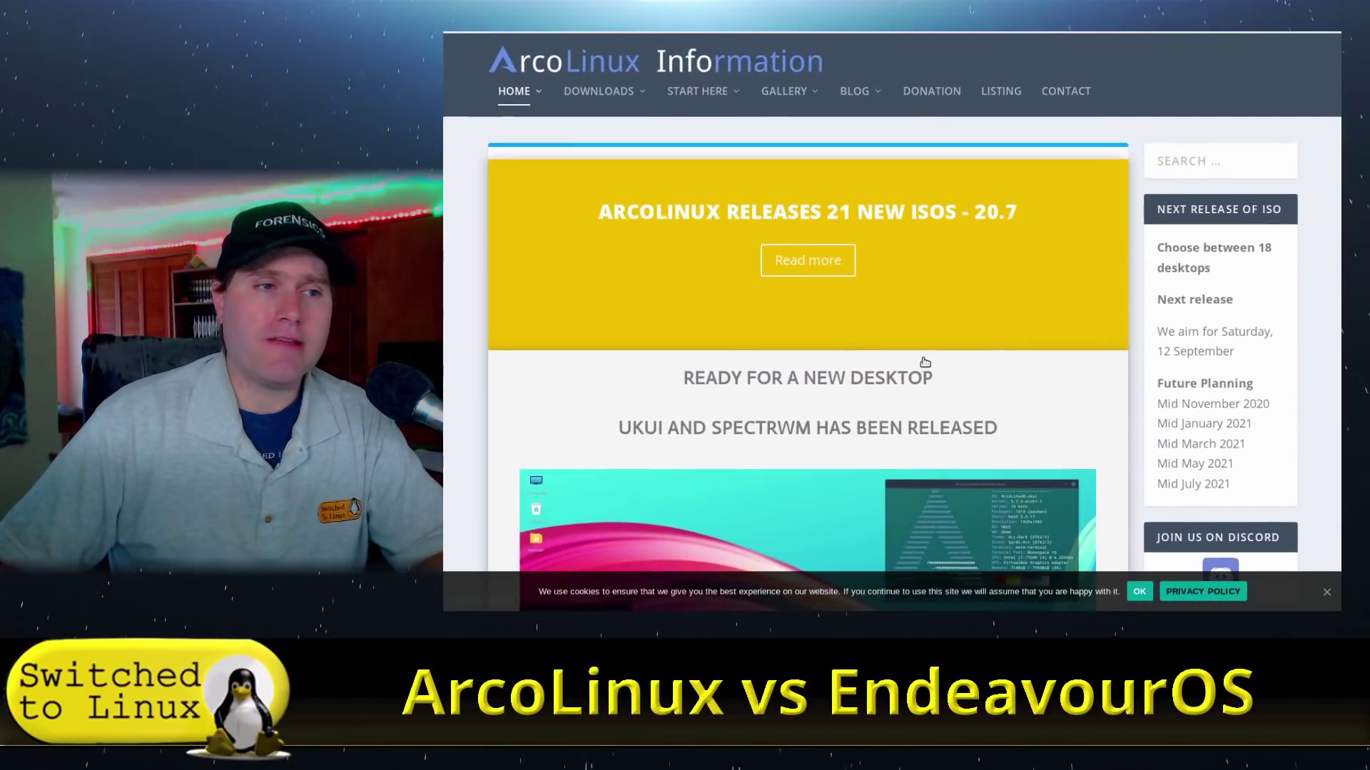
{"action": "mouse_move", "coordinate": [633, 108]}
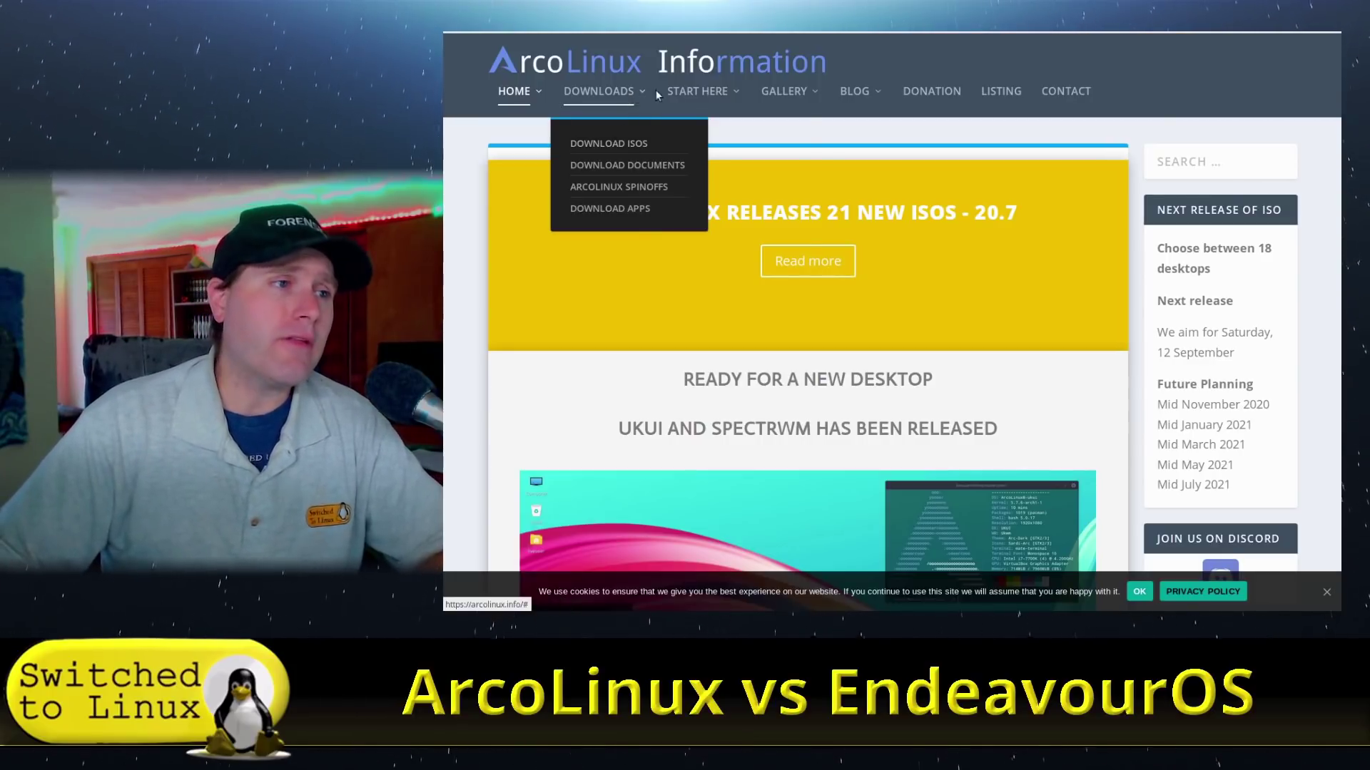
{"action": "mouse_move", "coordinate": [691, 91]}
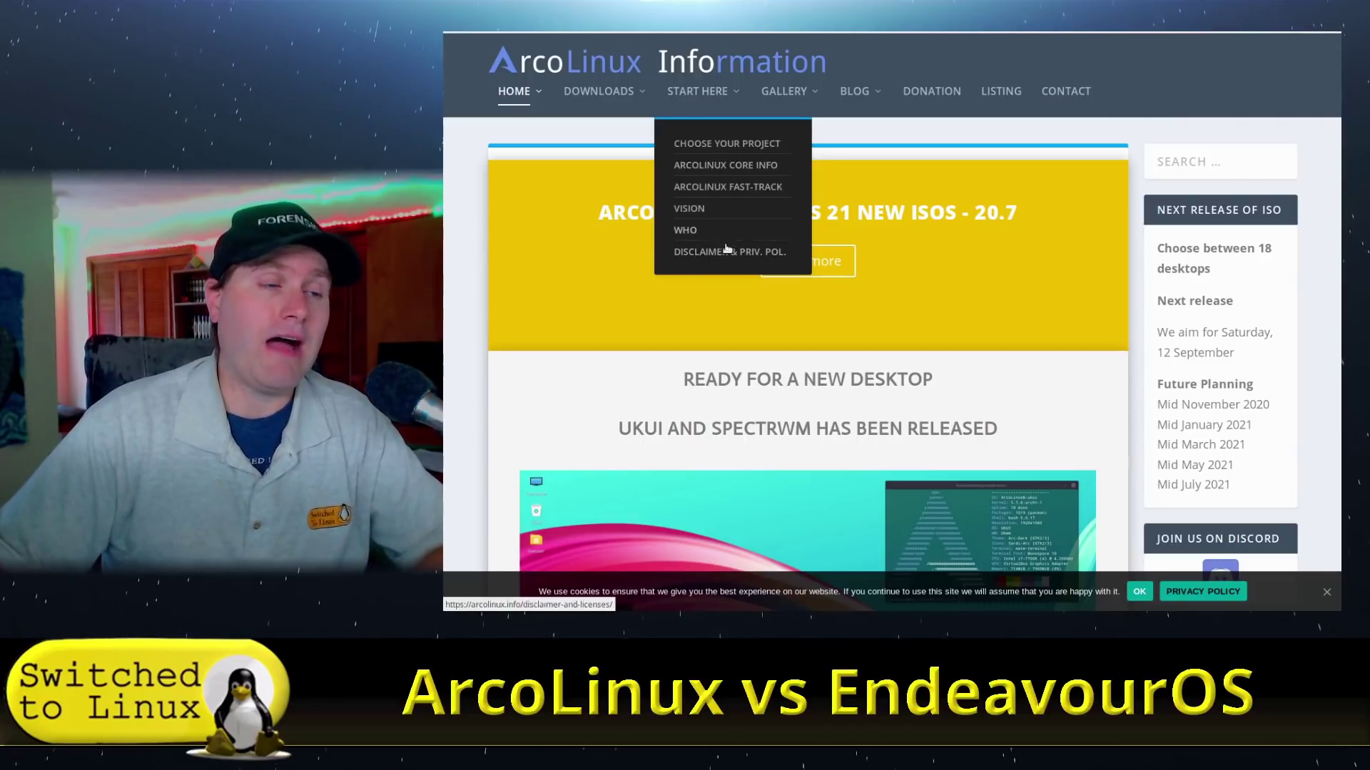
{"action": "mouse_move", "coordinate": [780, 92]}
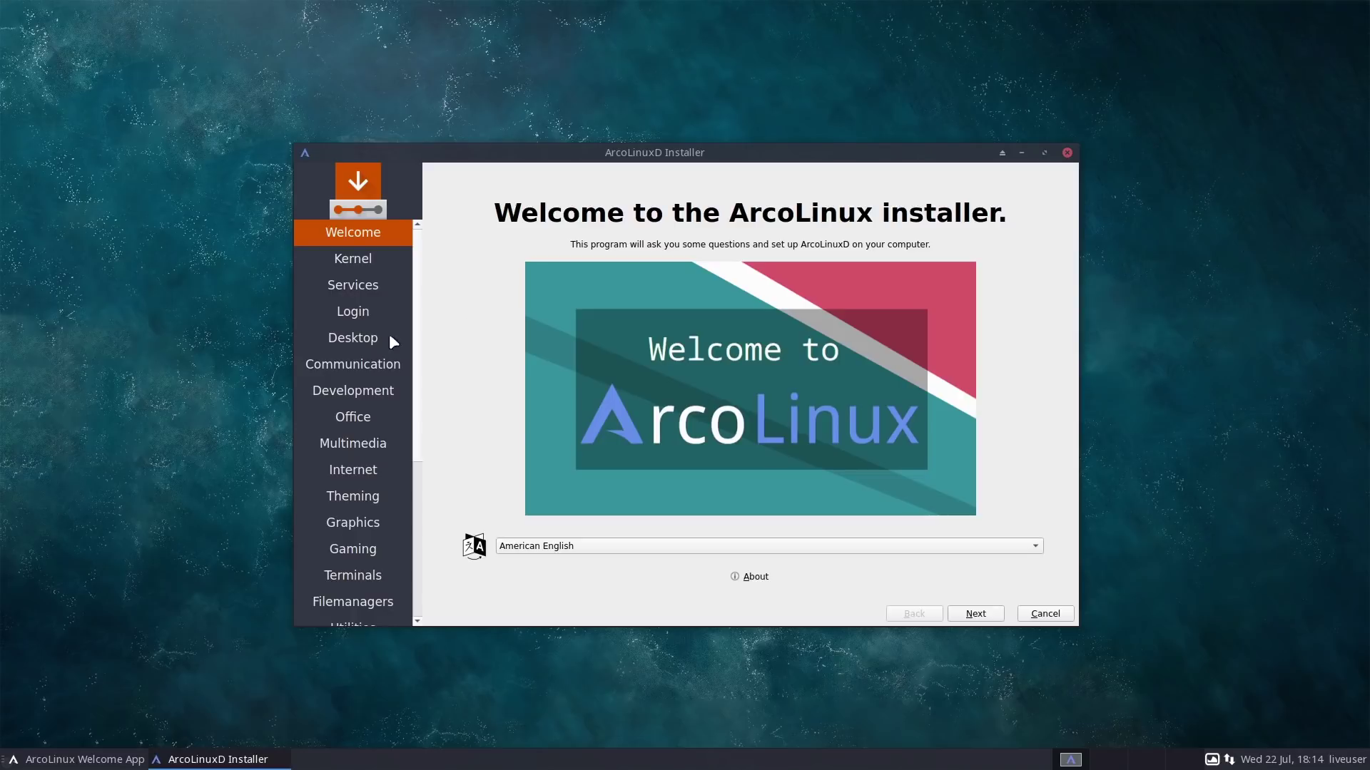
Proceed past the installer's welcome page and choose the Linux kernel without any nvidia, continuing to the services selection.
{"action": "left_click_drag", "start_coordinate": [419, 465], "coordinate": [449, 363]}
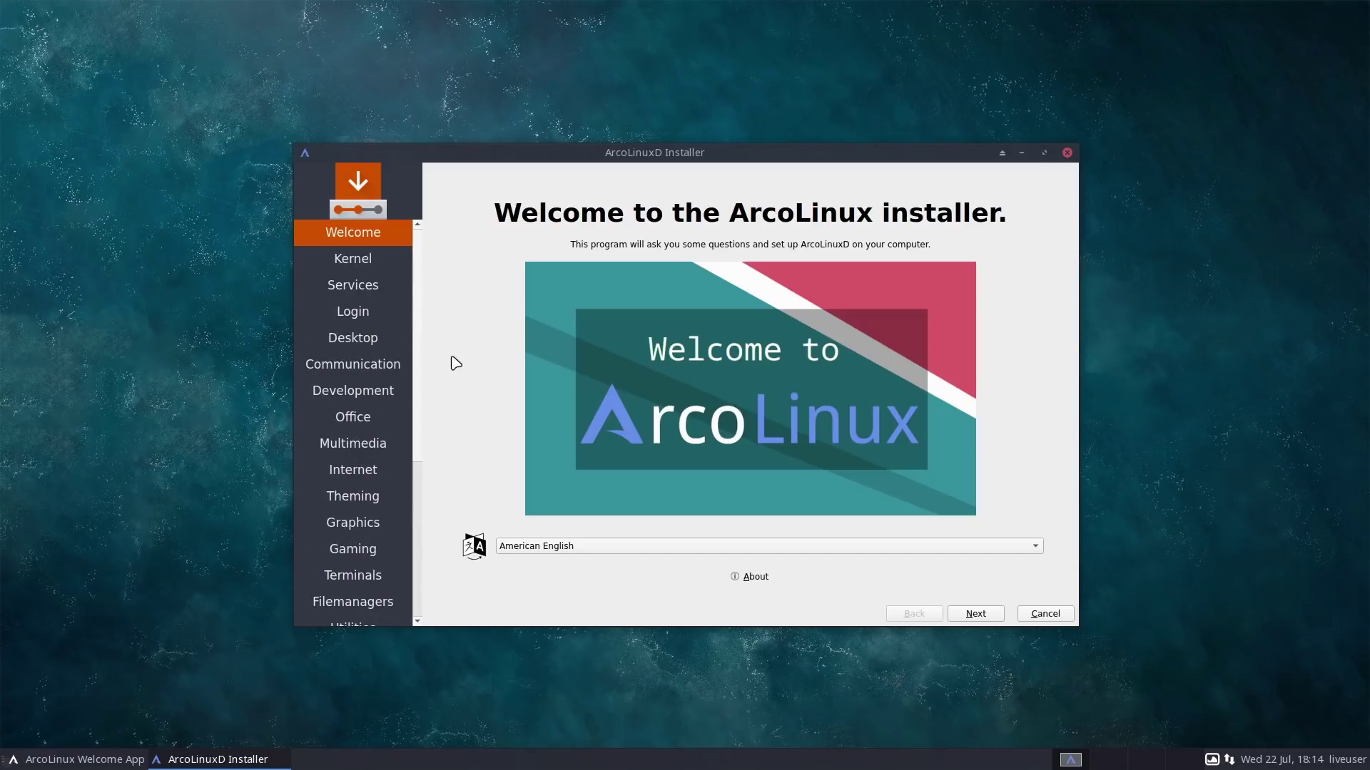
{"action": "left_click", "coordinate": [992, 613]}
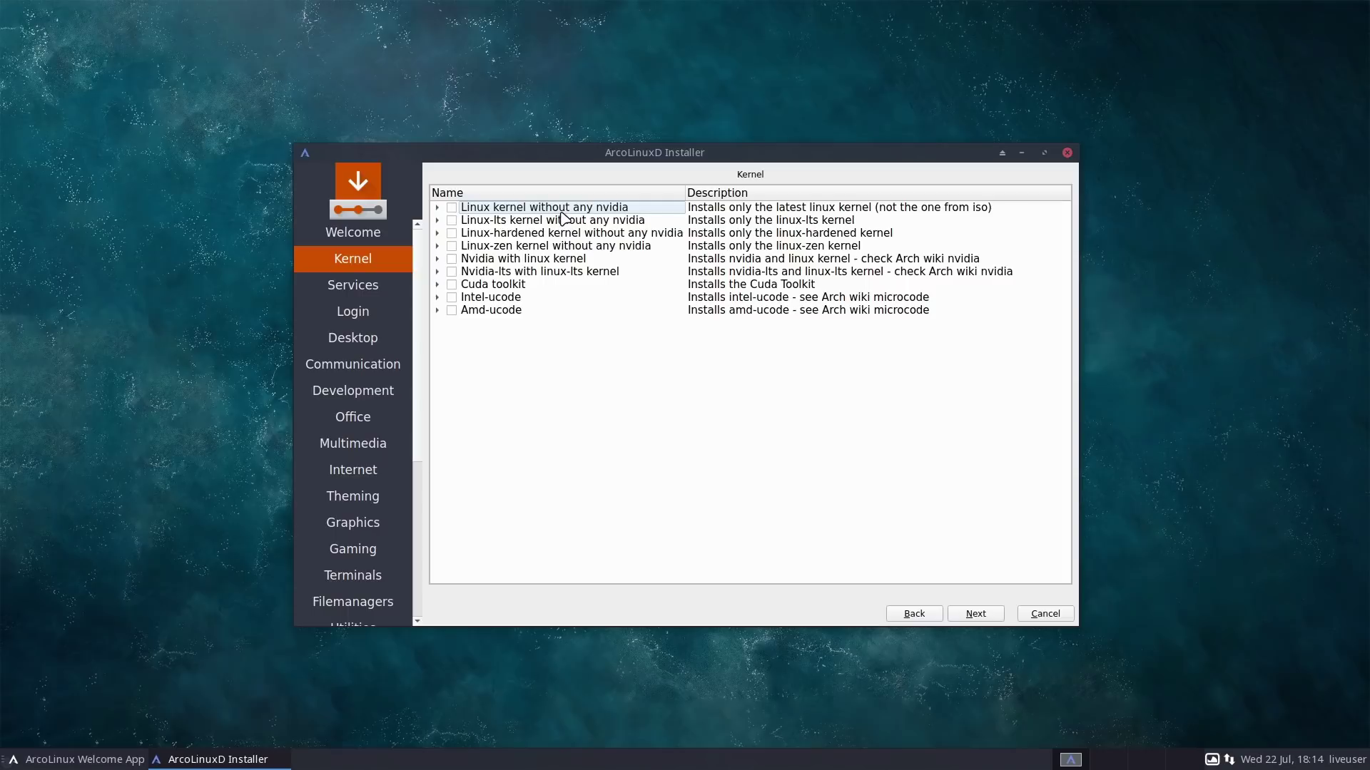
{"action": "left_click", "coordinate": [451, 208]}
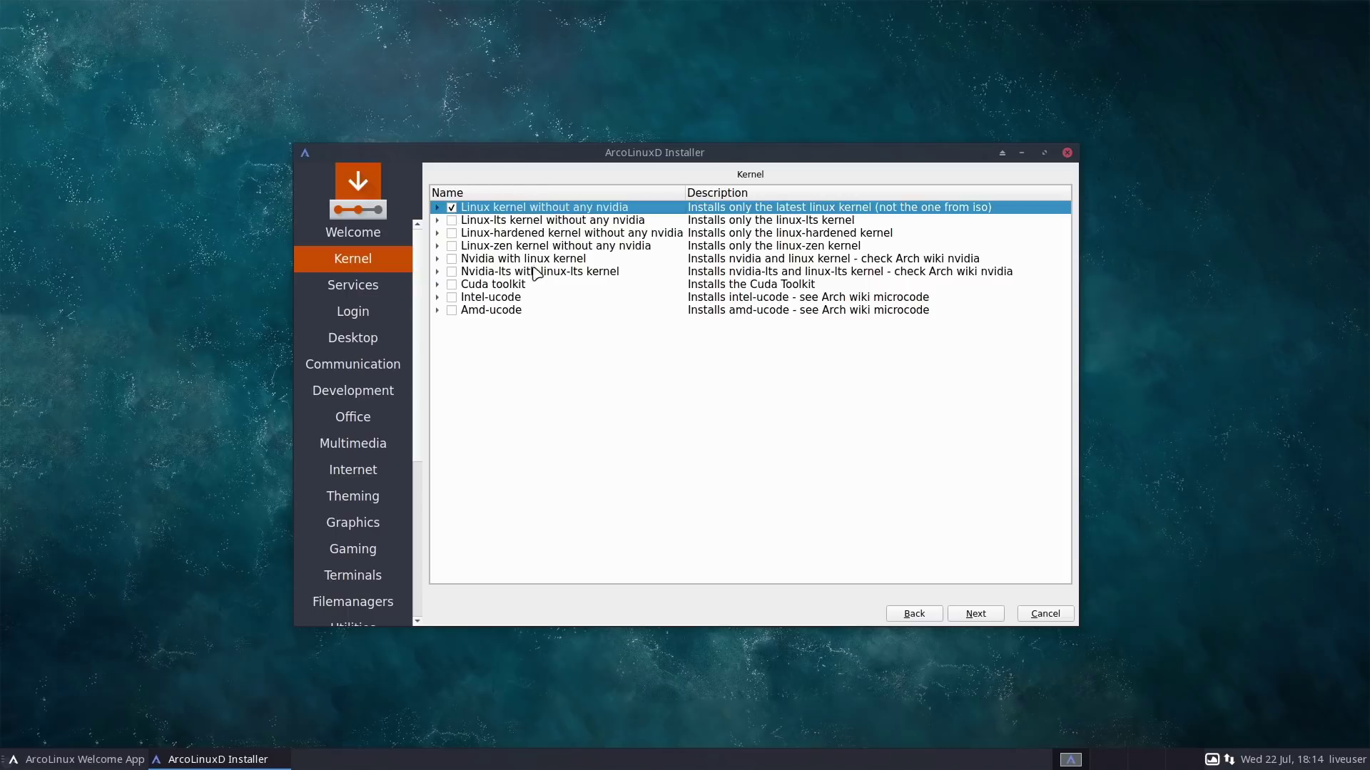
{"action": "left_click", "coordinate": [993, 615]}
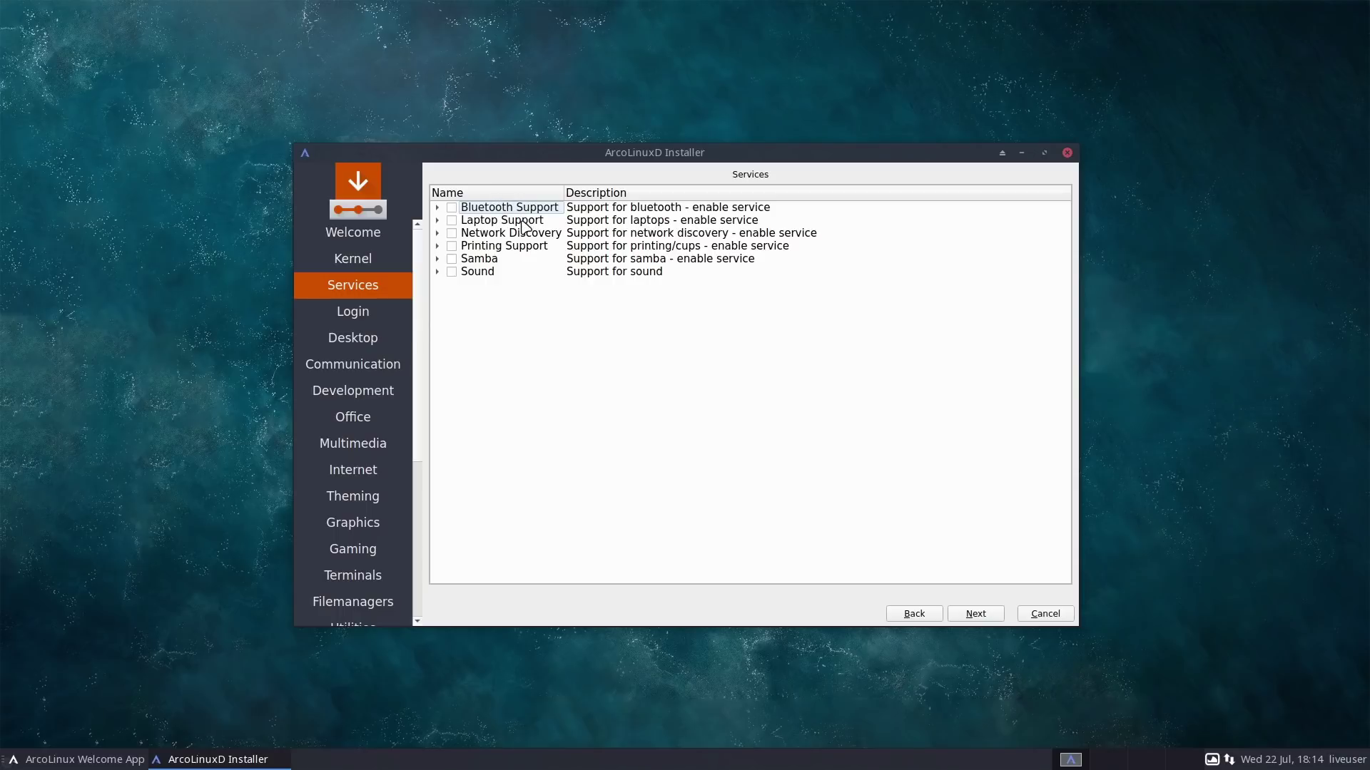
Examine the packages included in the Laptop Support and Bluetooth Support services.
{"action": "left_click", "coordinate": [436, 221]}
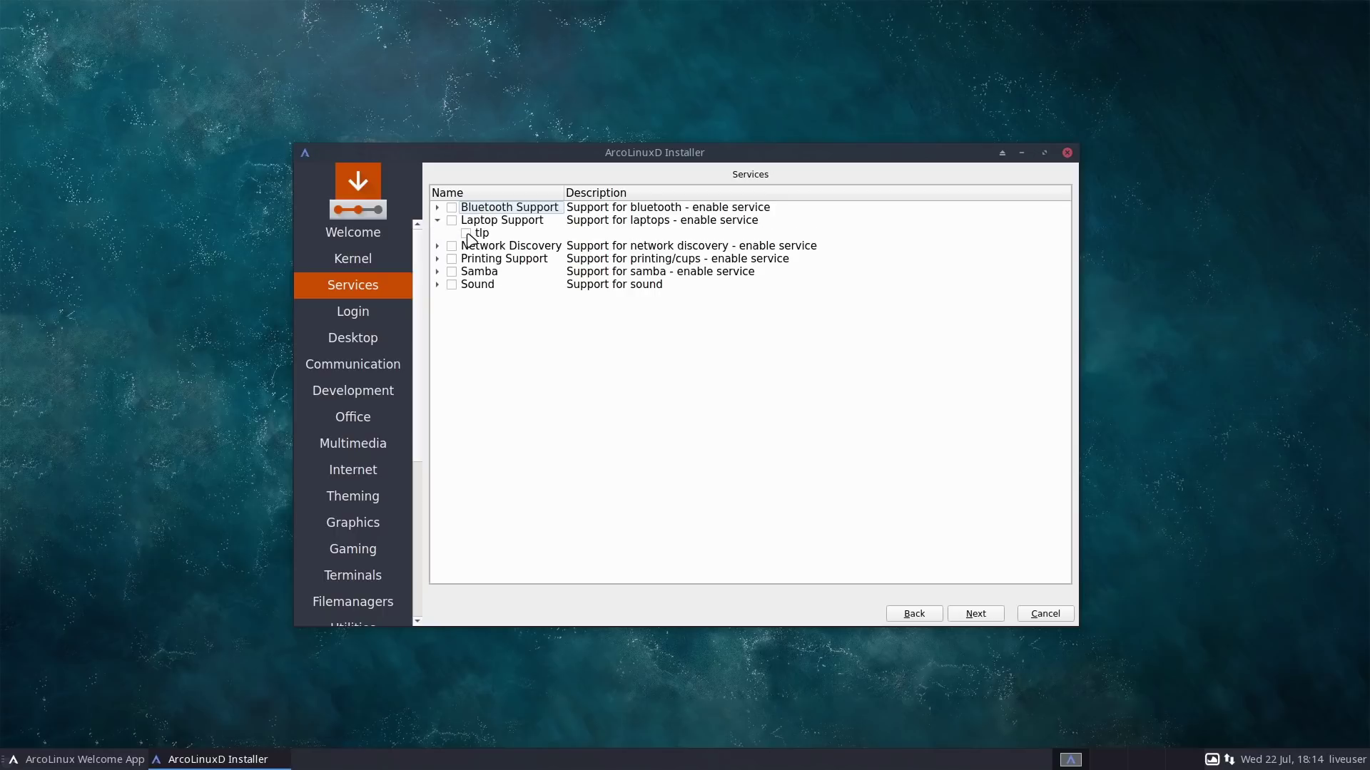
{"action": "left_click", "coordinate": [437, 208]}
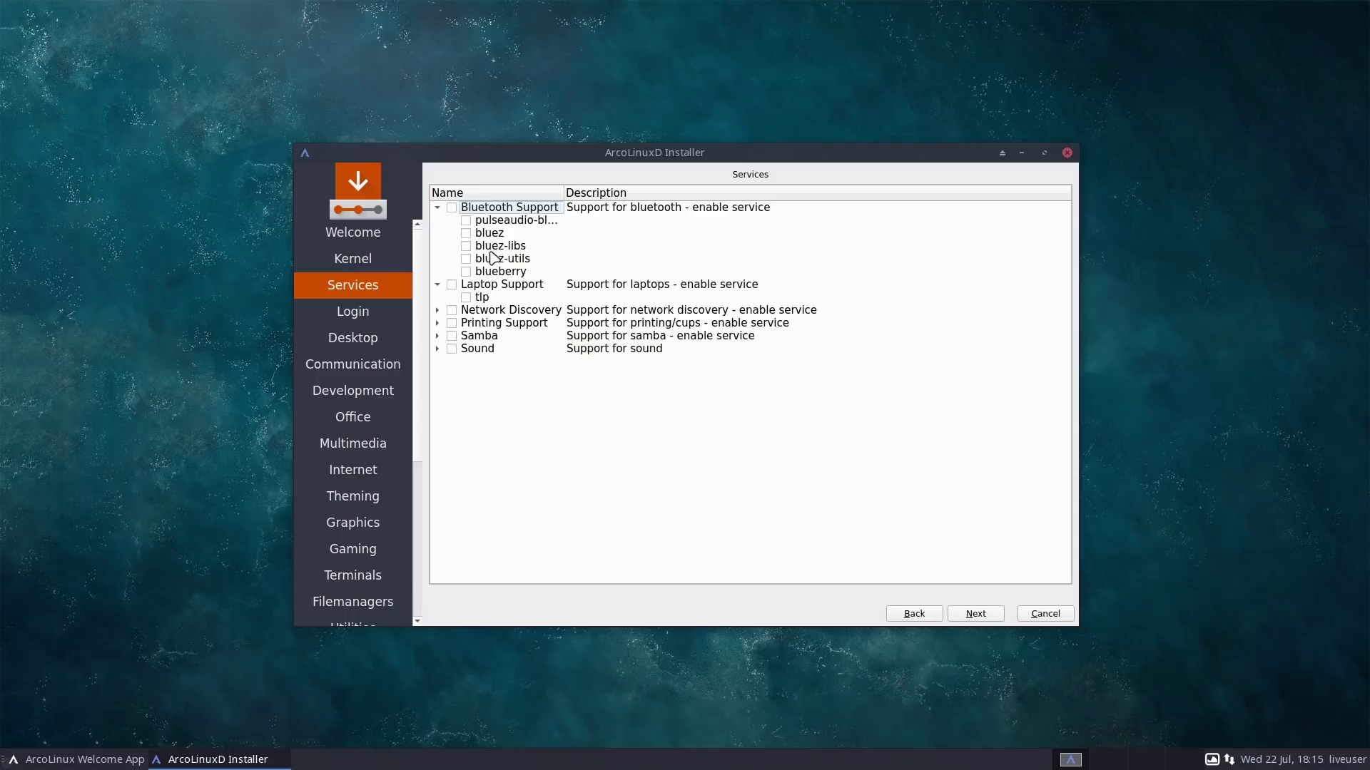
{"action": "left_click", "coordinate": [436, 208]}
{"action": "left_click", "coordinate": [436, 220]}
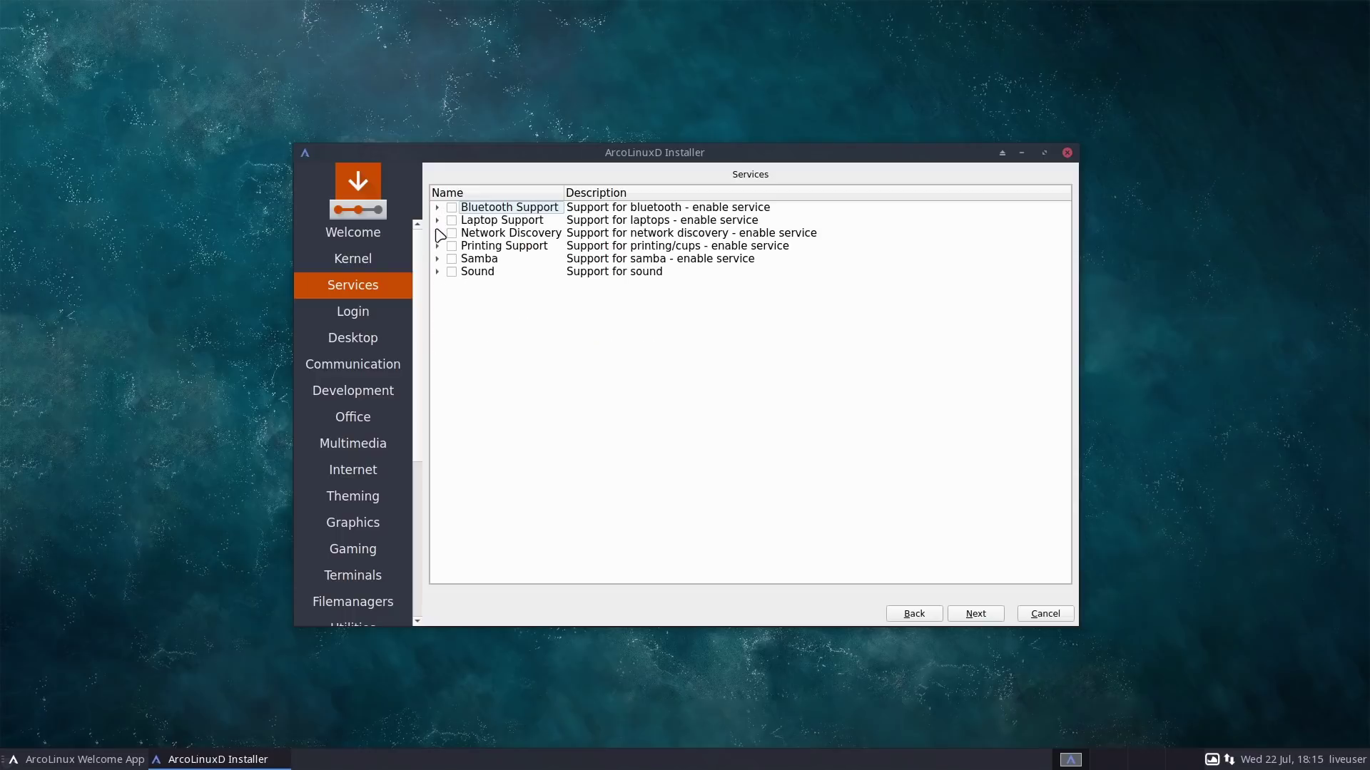
Include the Network Discovery and Printing Support services with all their packages in the installation.
{"action": "left_click", "coordinate": [437, 233]}
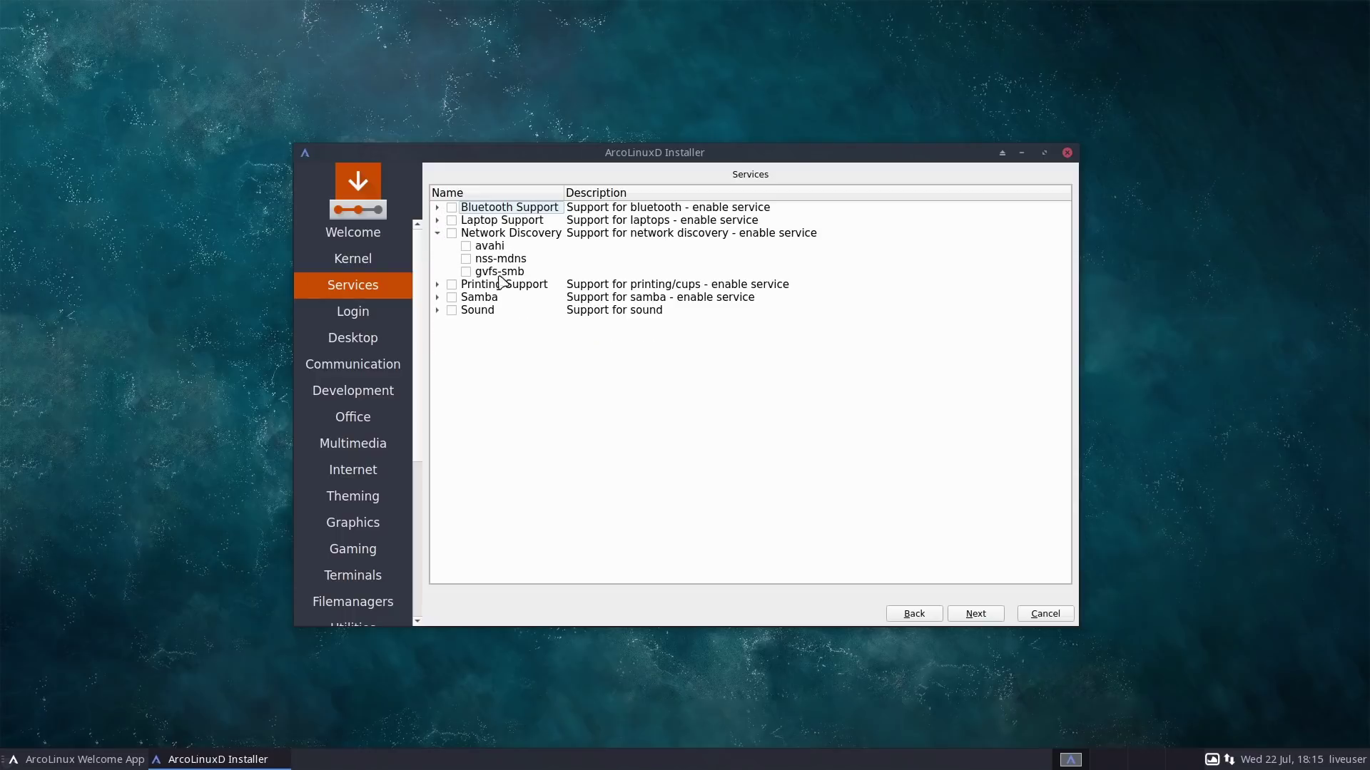
{"action": "left_click", "coordinate": [452, 233]}
{"action": "left_click", "coordinate": [436, 233]}
{"action": "left_click", "coordinate": [438, 246]}
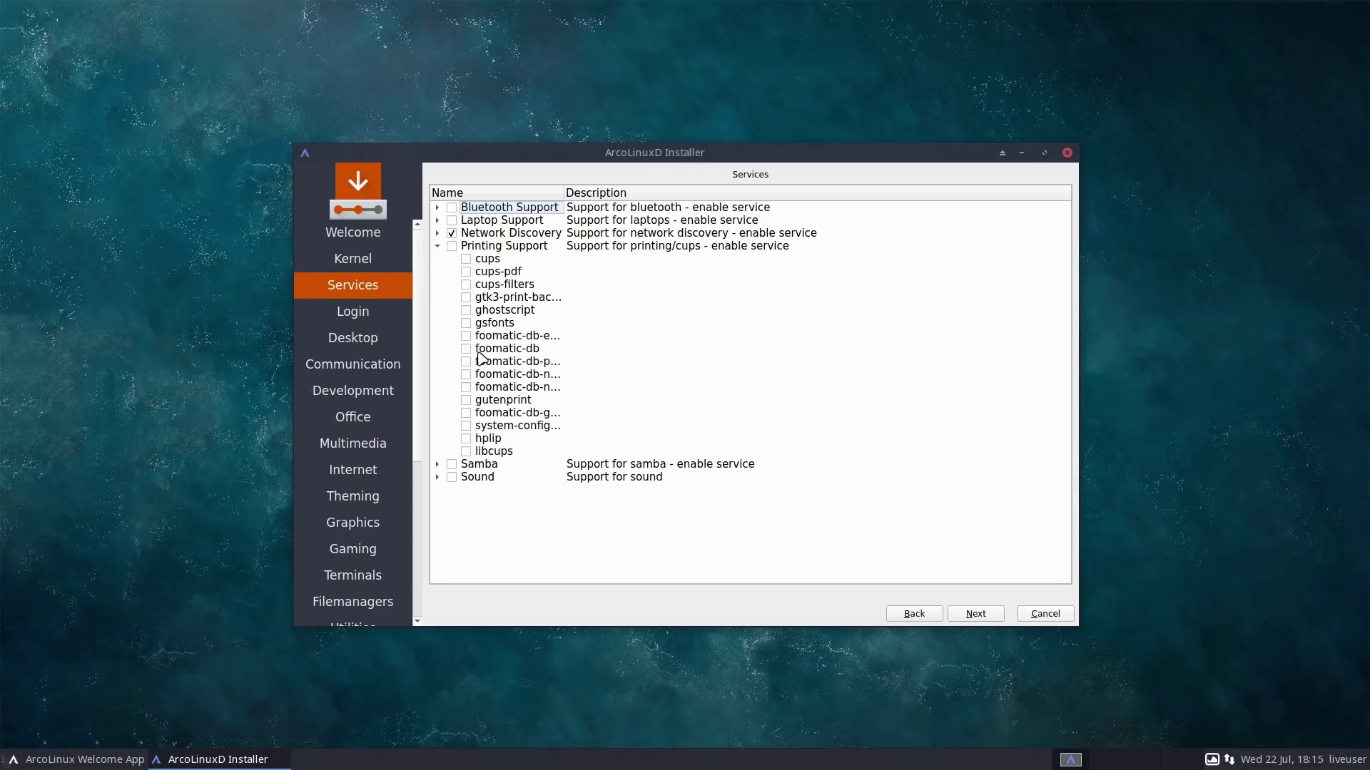
{"action": "left_click", "coordinate": [452, 246]}
{"action": "left_click", "coordinate": [437, 247]}
Include the Samba and Sound services with all their packages, and continue to the login manager selection.
{"action": "left_click", "coordinate": [437, 259]}
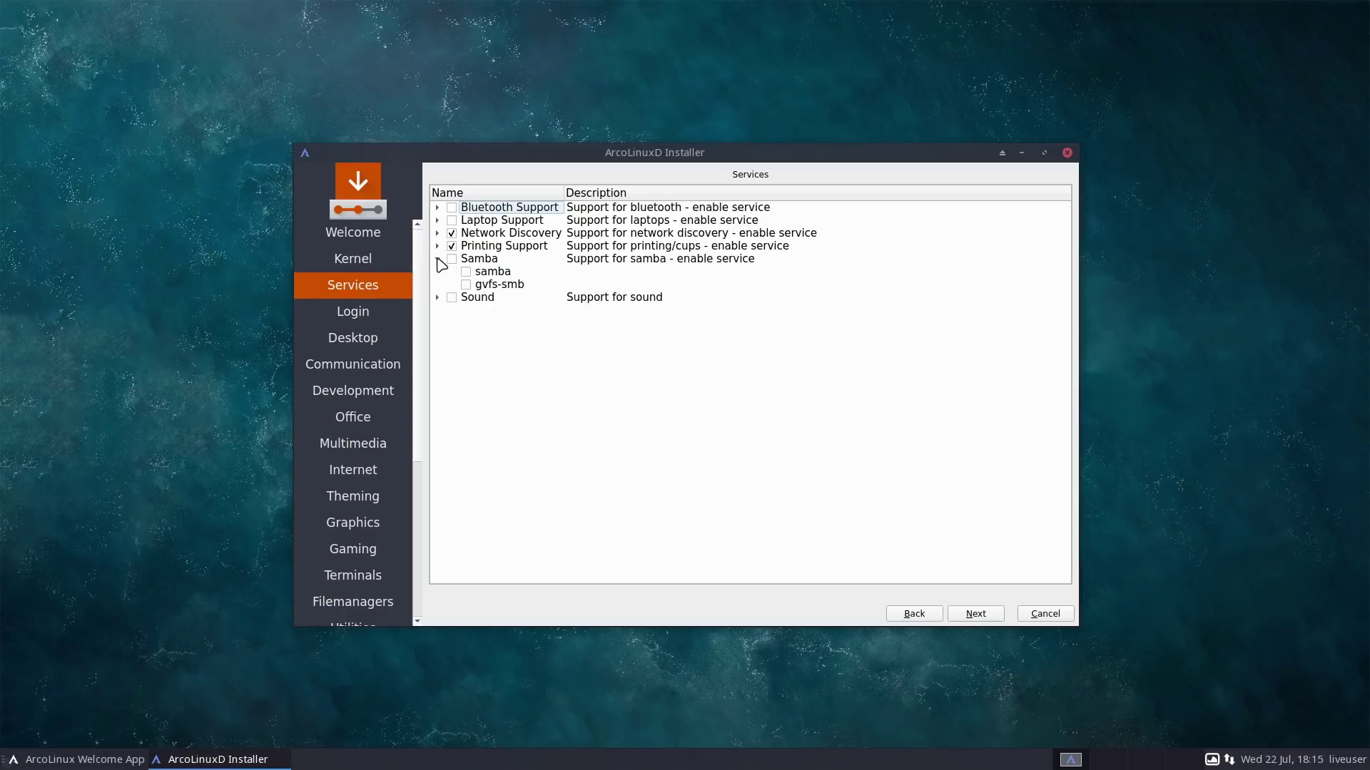
{"action": "left_click", "coordinate": [451, 259]}
{"action": "left_click", "coordinate": [437, 258]}
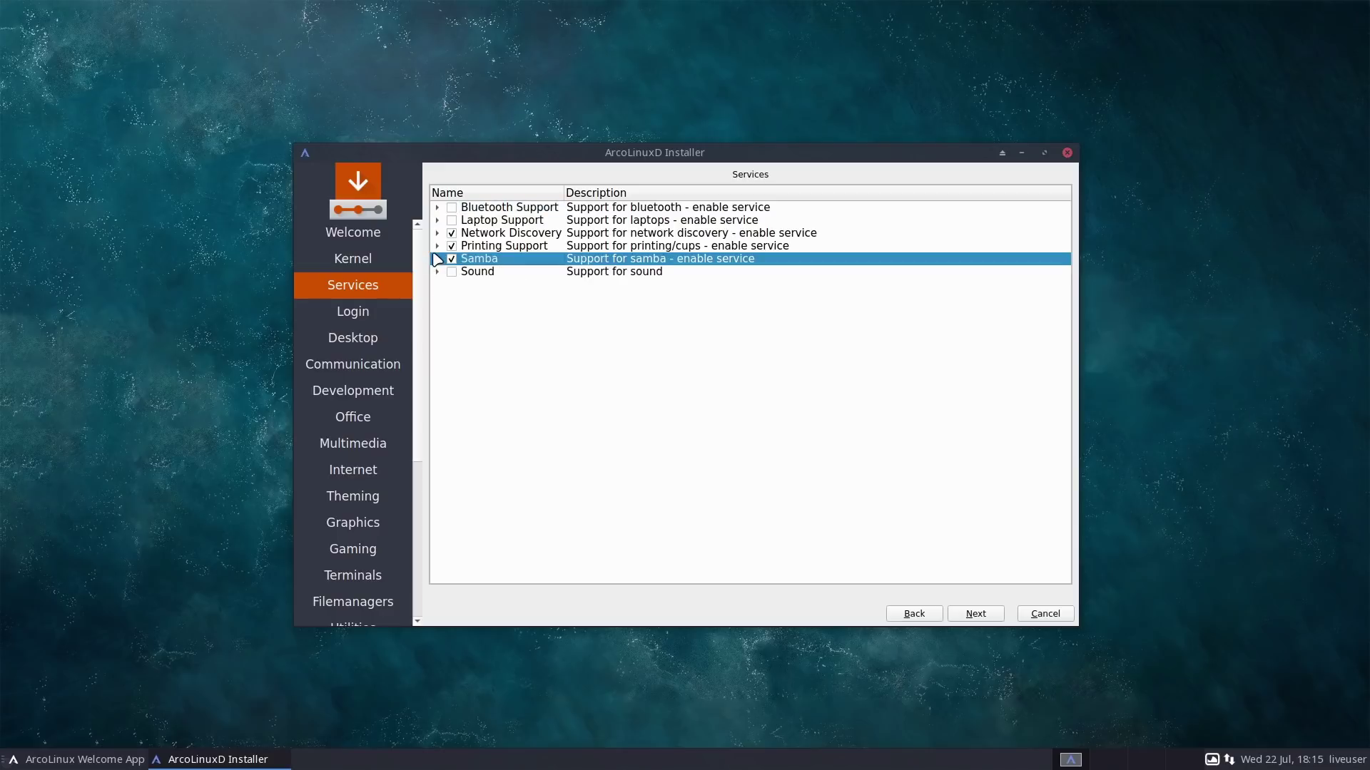
{"action": "left_click", "coordinate": [437, 272]}
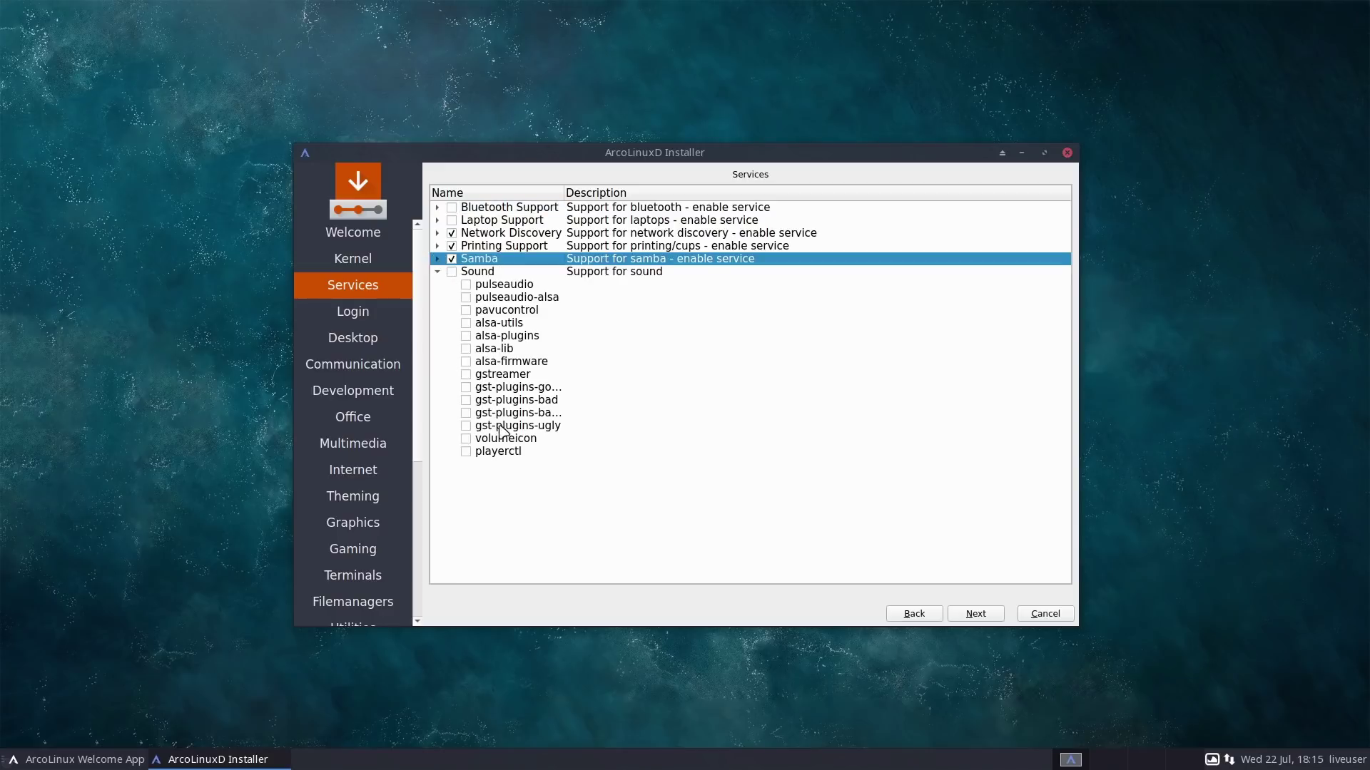
{"action": "left_click", "coordinate": [452, 271]}
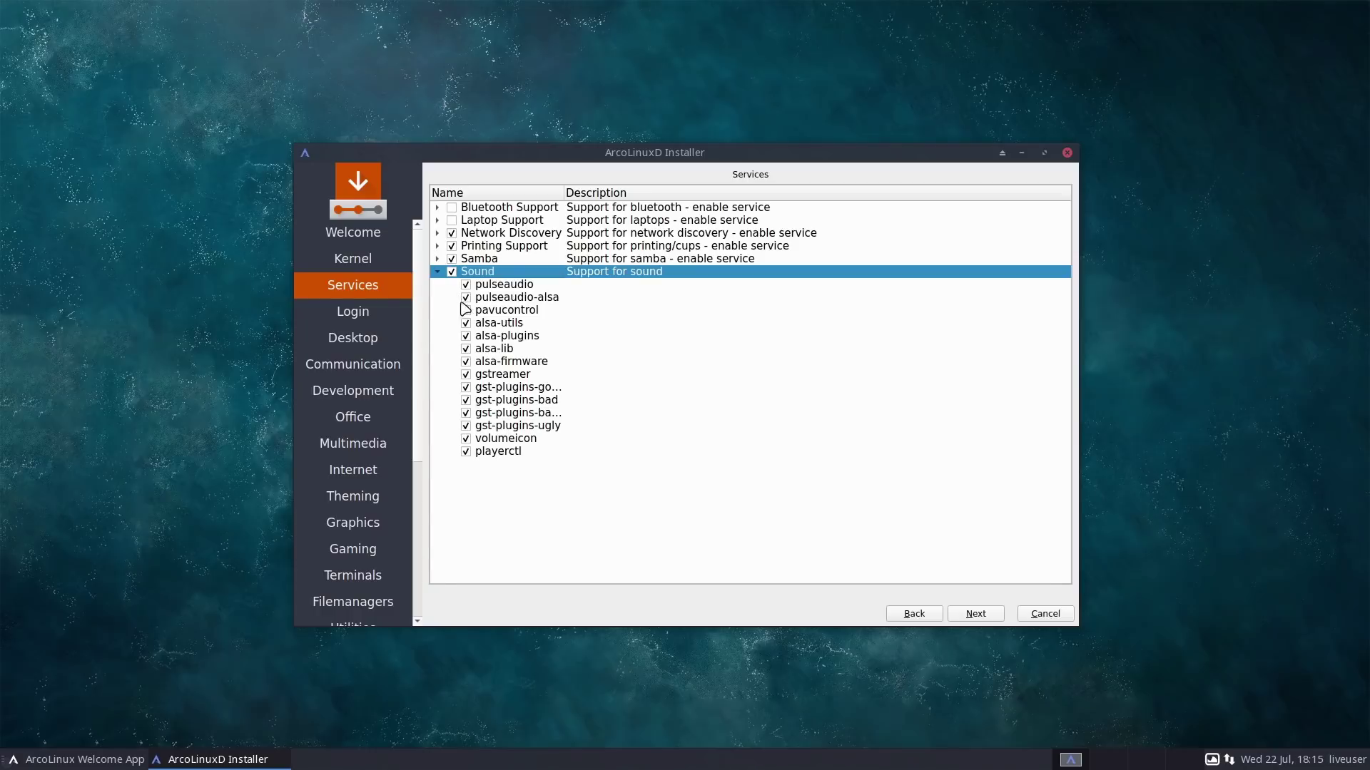
{"action": "left_click", "coordinate": [976, 613]}
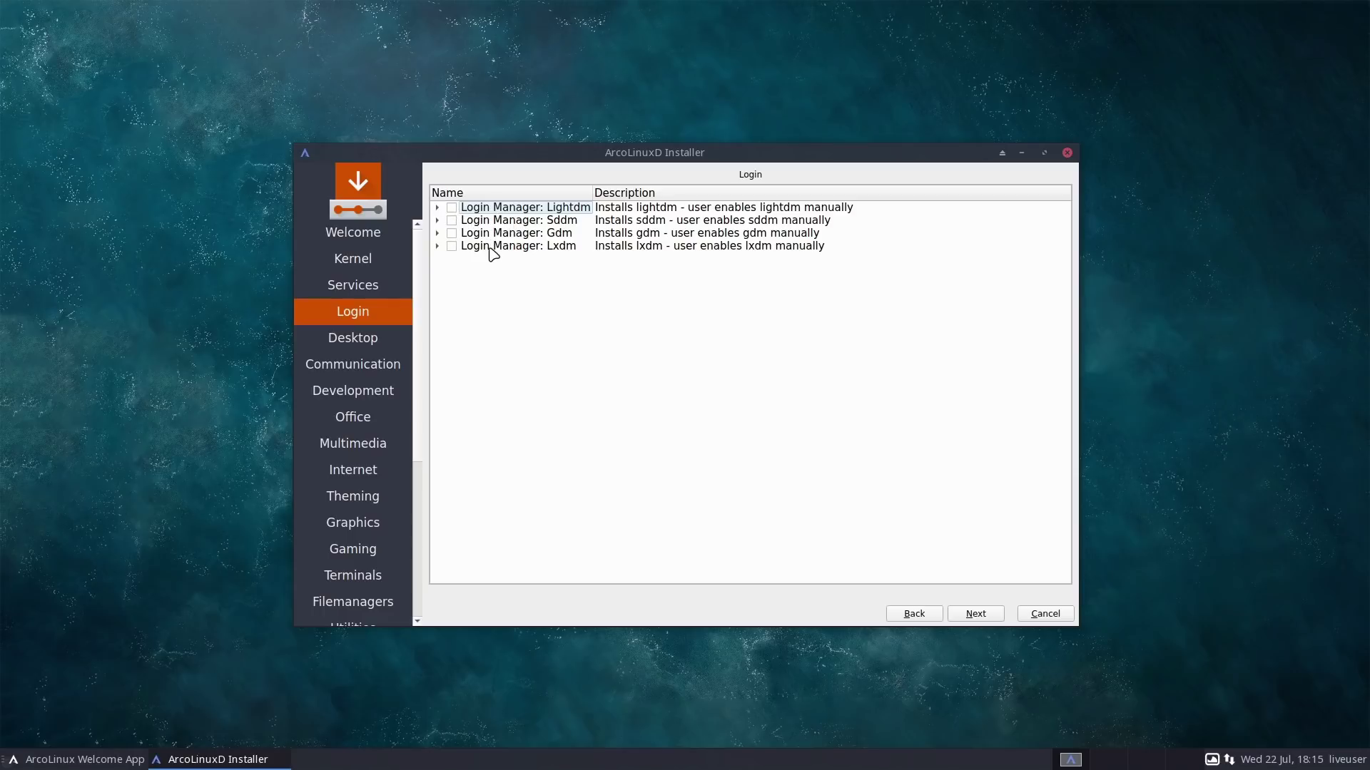
Choose Lightdm as the login manager and Budgie with all its packages as the desktop, and continue to the communication software.
{"action": "left_click", "coordinate": [452, 208]}
{"action": "left_click", "coordinate": [971, 615]}
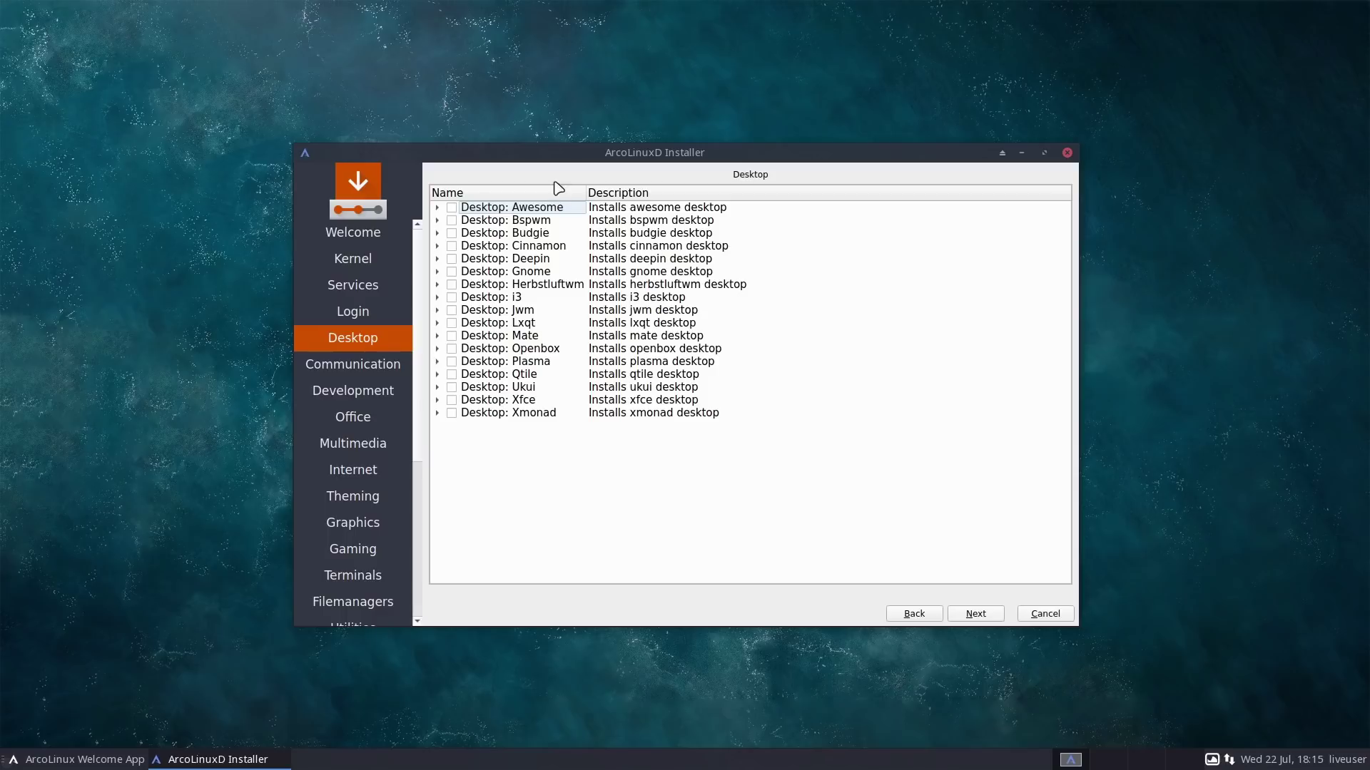
{"action": "left_click", "coordinate": [452, 234]}
{"action": "left_click", "coordinate": [436, 233]}
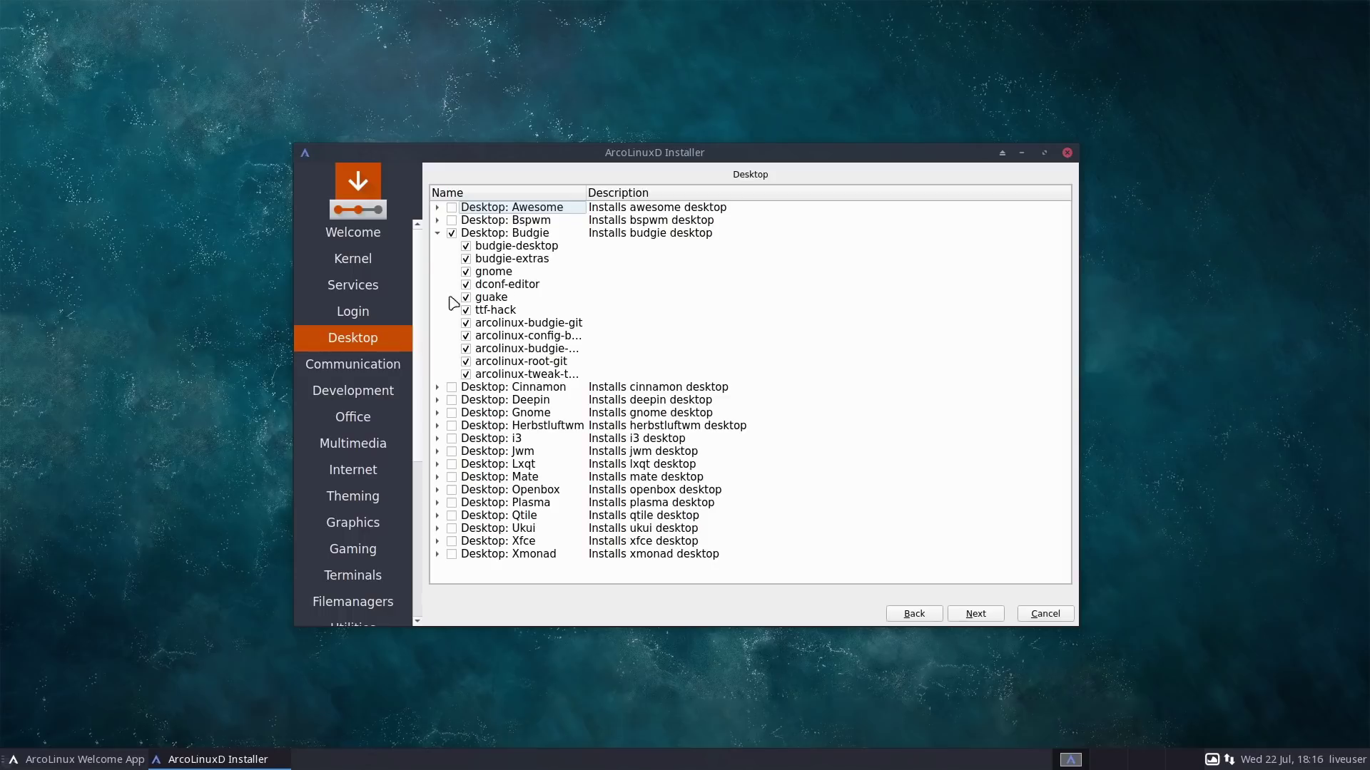
{"action": "left_click", "coordinate": [437, 233]}
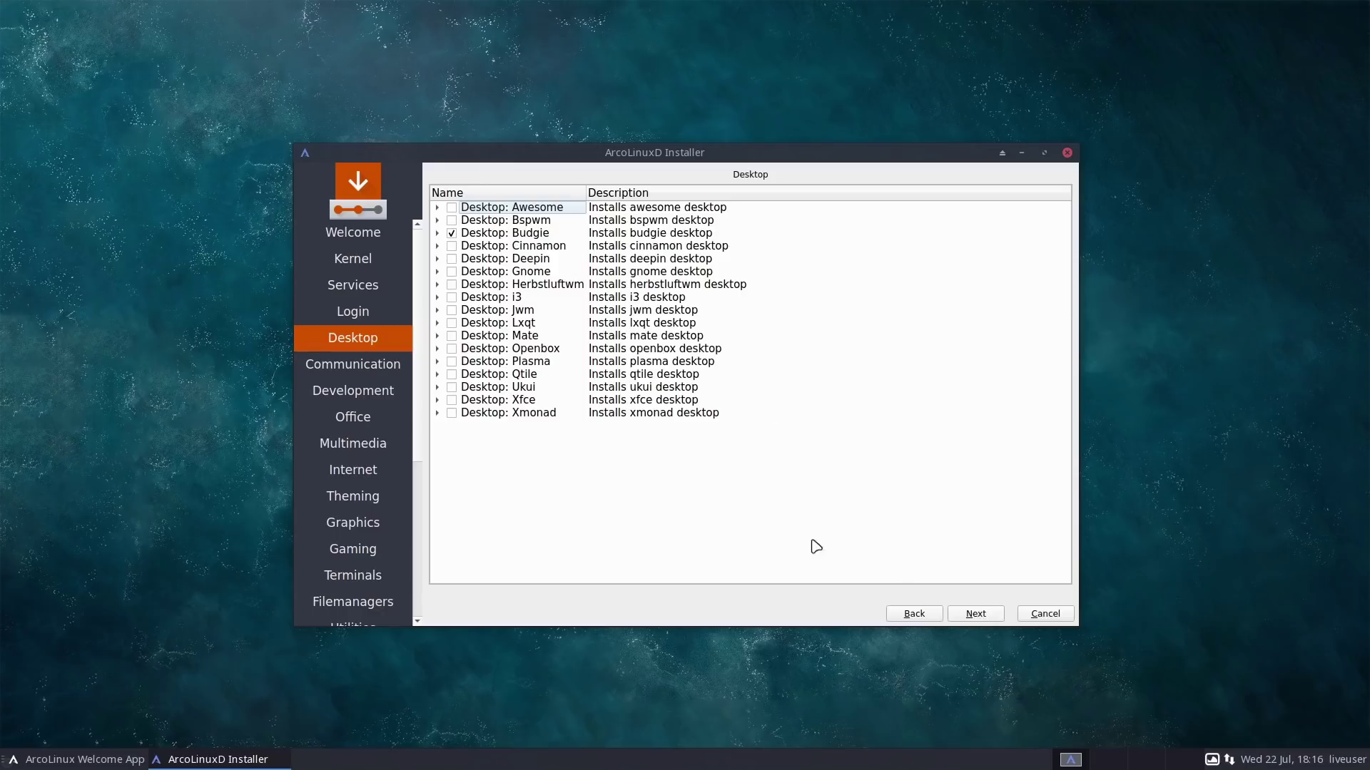
{"action": "left_click", "coordinate": [980, 618]}
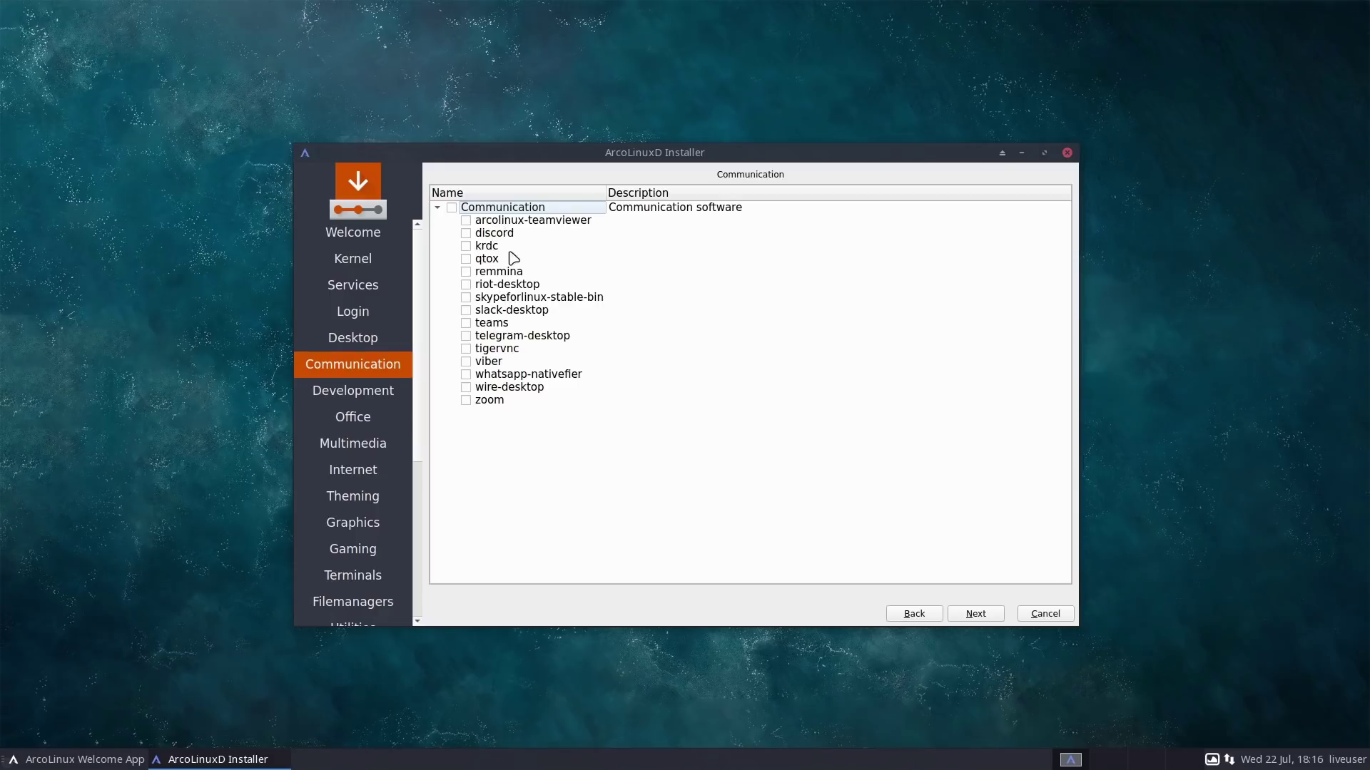
Skip the communication software, and select leafpad for development and Libre Office Still for office use.
{"action": "left_click", "coordinate": [1001, 615]}
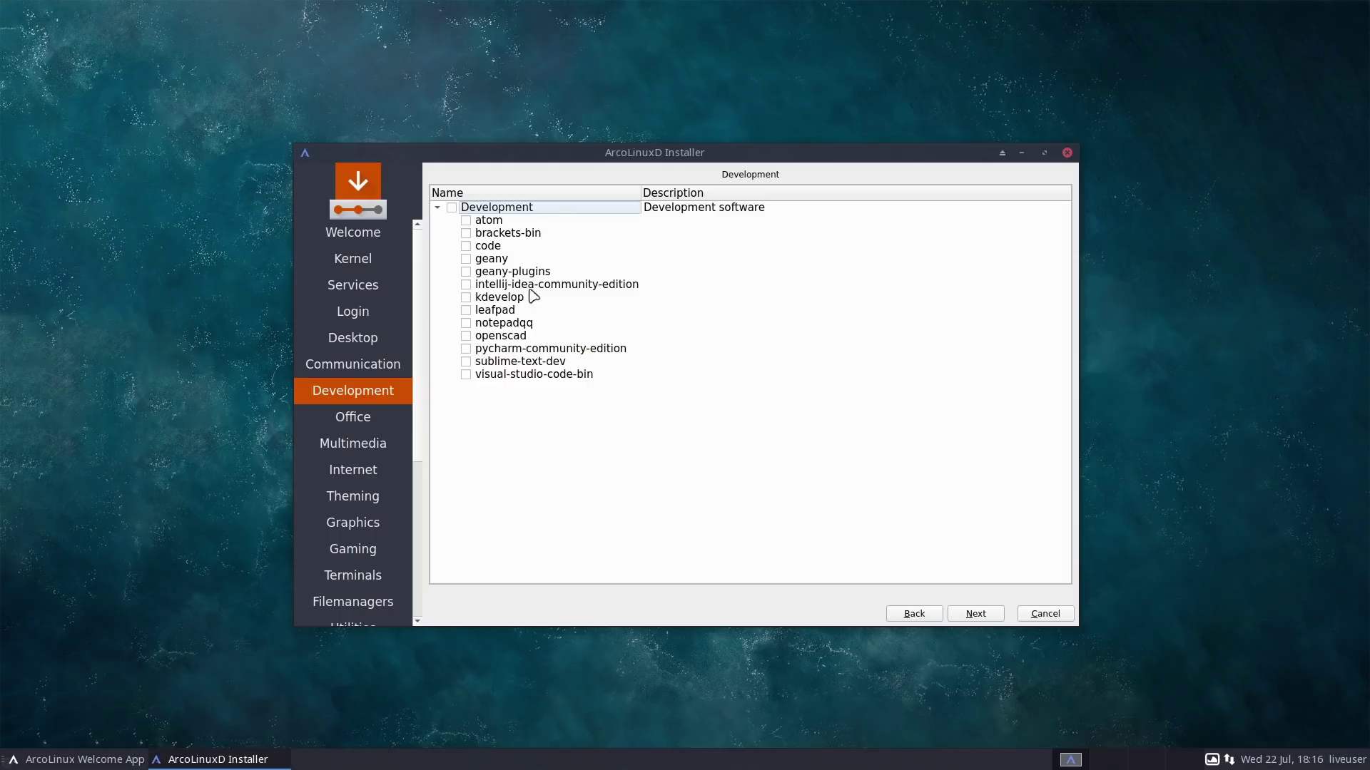
{"action": "left_click", "coordinate": [466, 310]}
{"action": "left_click", "coordinate": [974, 613]}
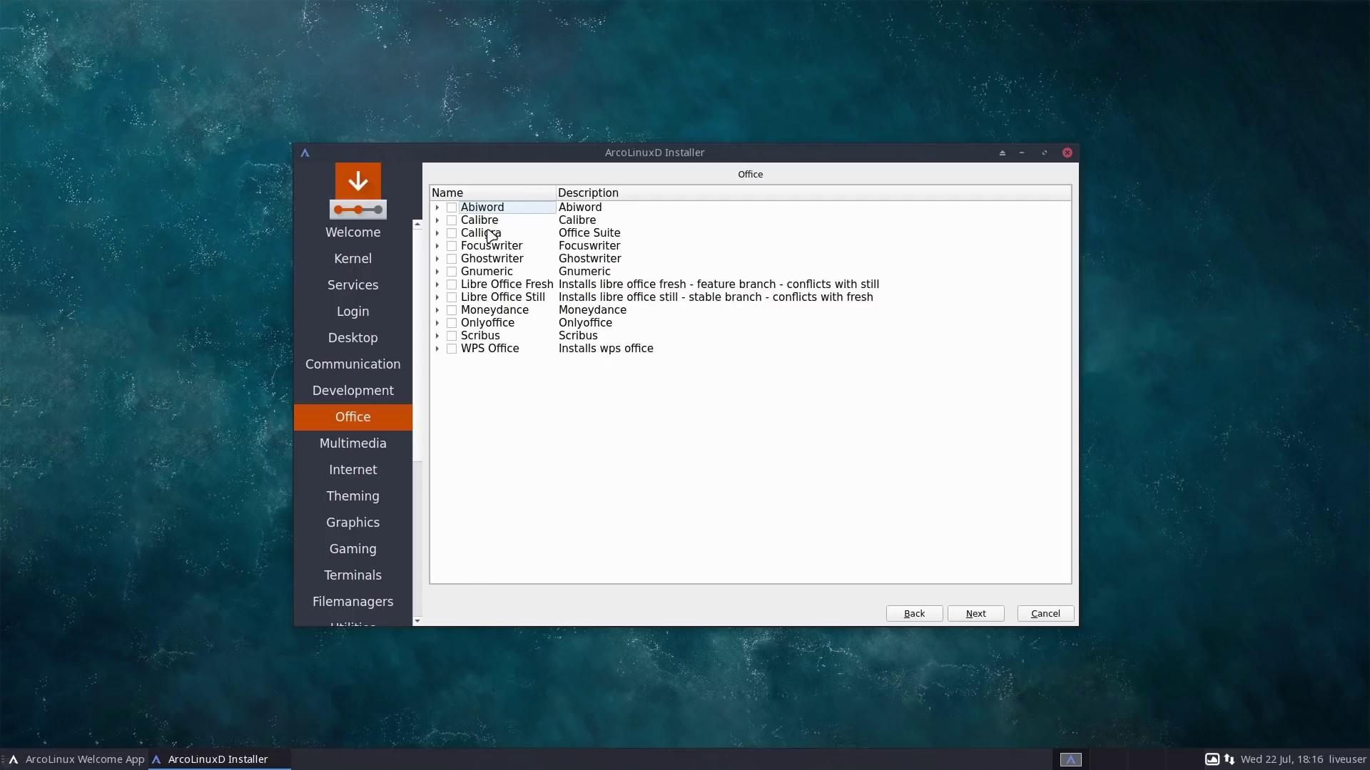
{"action": "left_click", "coordinate": [451, 297]}
{"action": "left_click", "coordinate": [995, 614]}
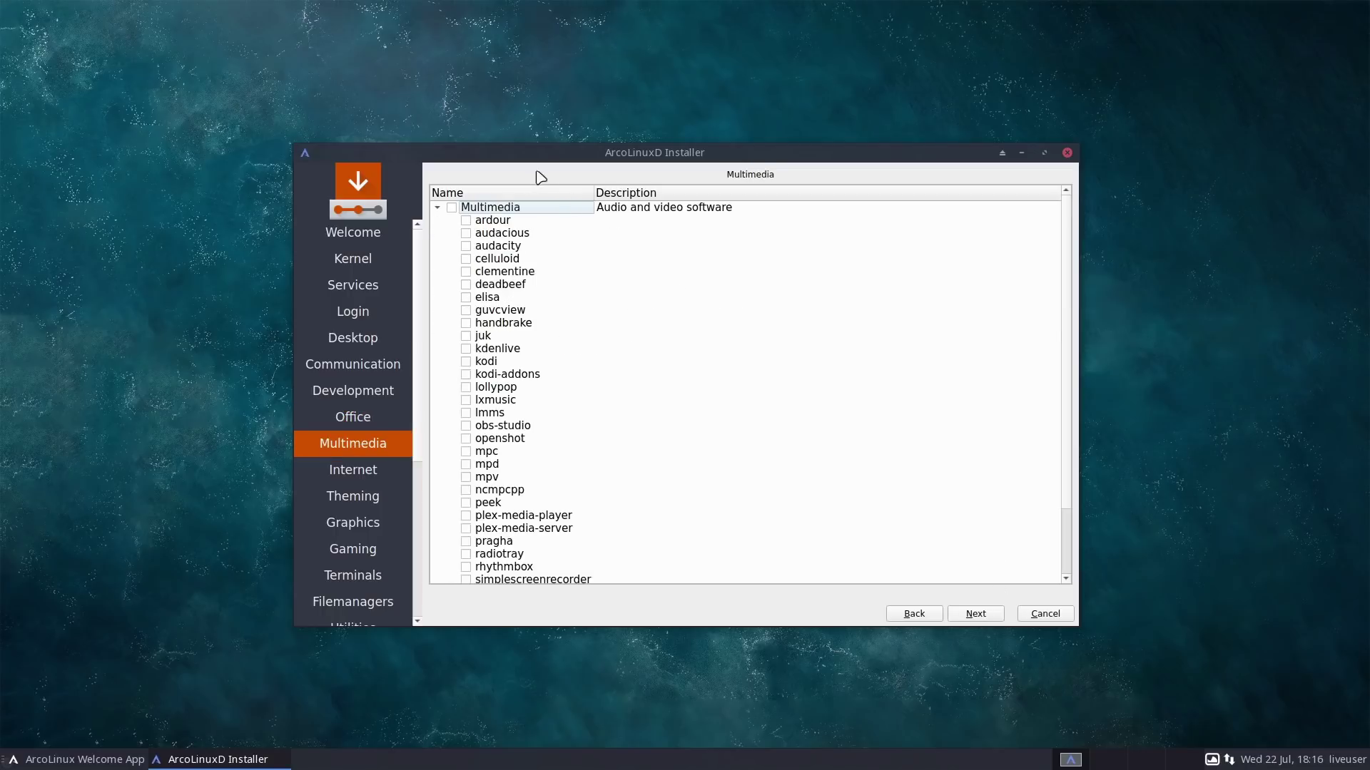
Review the multimedia packages, include vlc in the installation, and continue to the internet software.
{"action": "scroll", "coordinate": [531, 269], "scroll_direction": "down", "scroll_amount": 2}
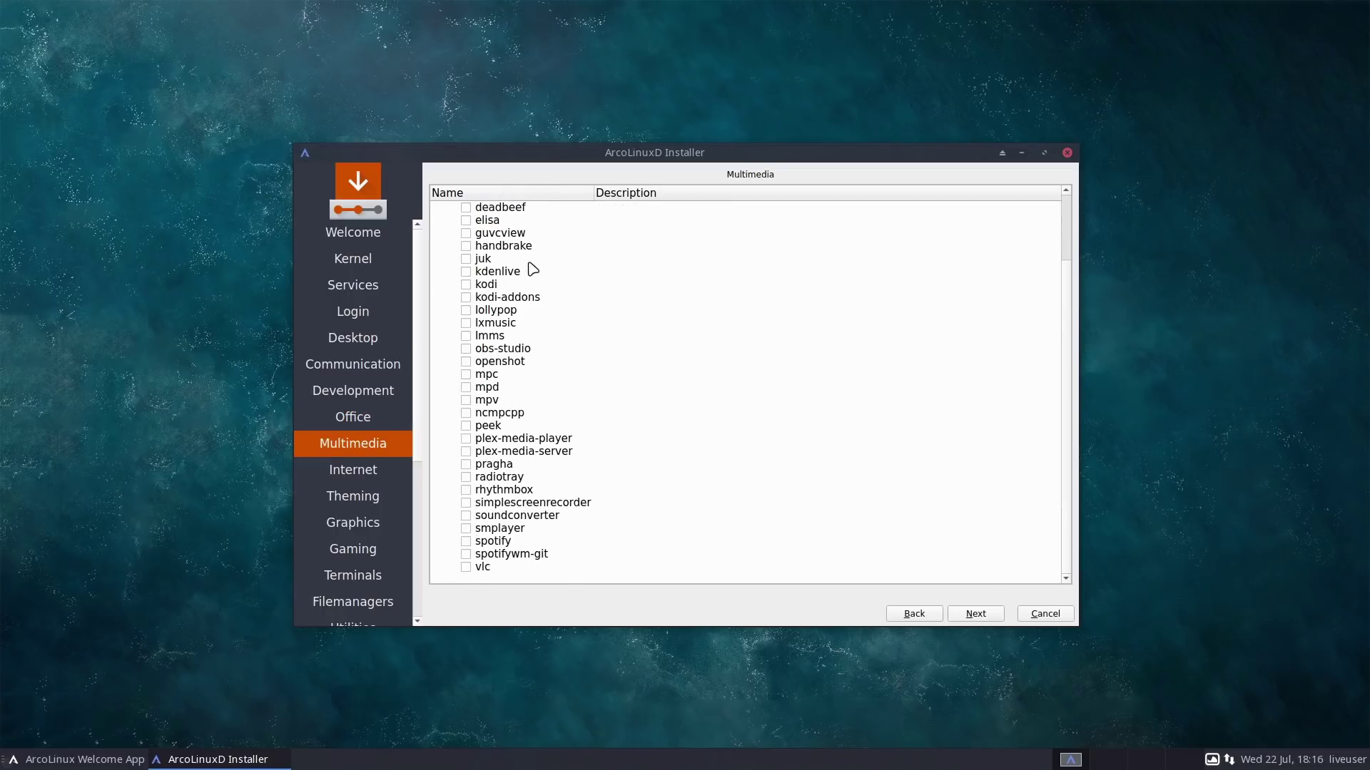
{"action": "scroll", "coordinate": [531, 307], "scroll_direction": "up", "scroll_amount": 1}
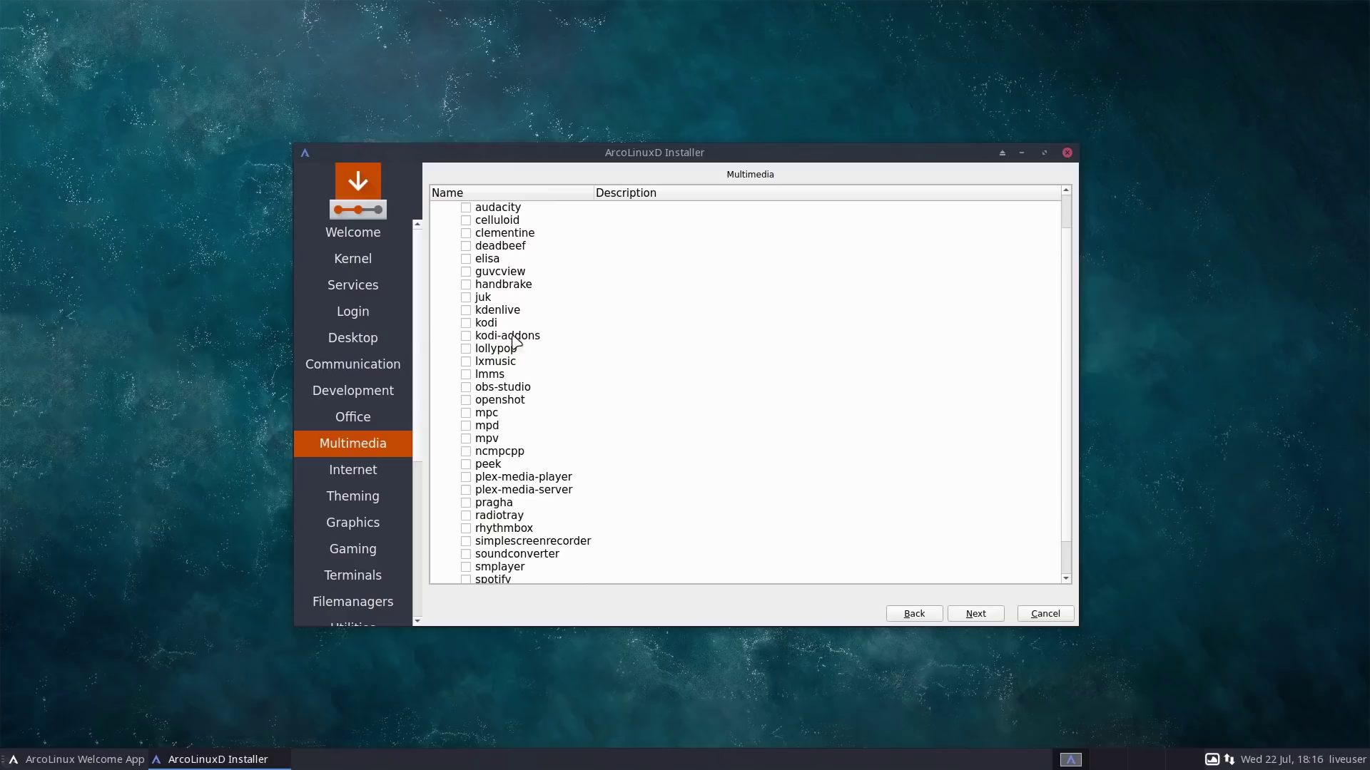
{"action": "scroll", "coordinate": [508, 362], "scroll_direction": "down", "scroll_amount": 1}
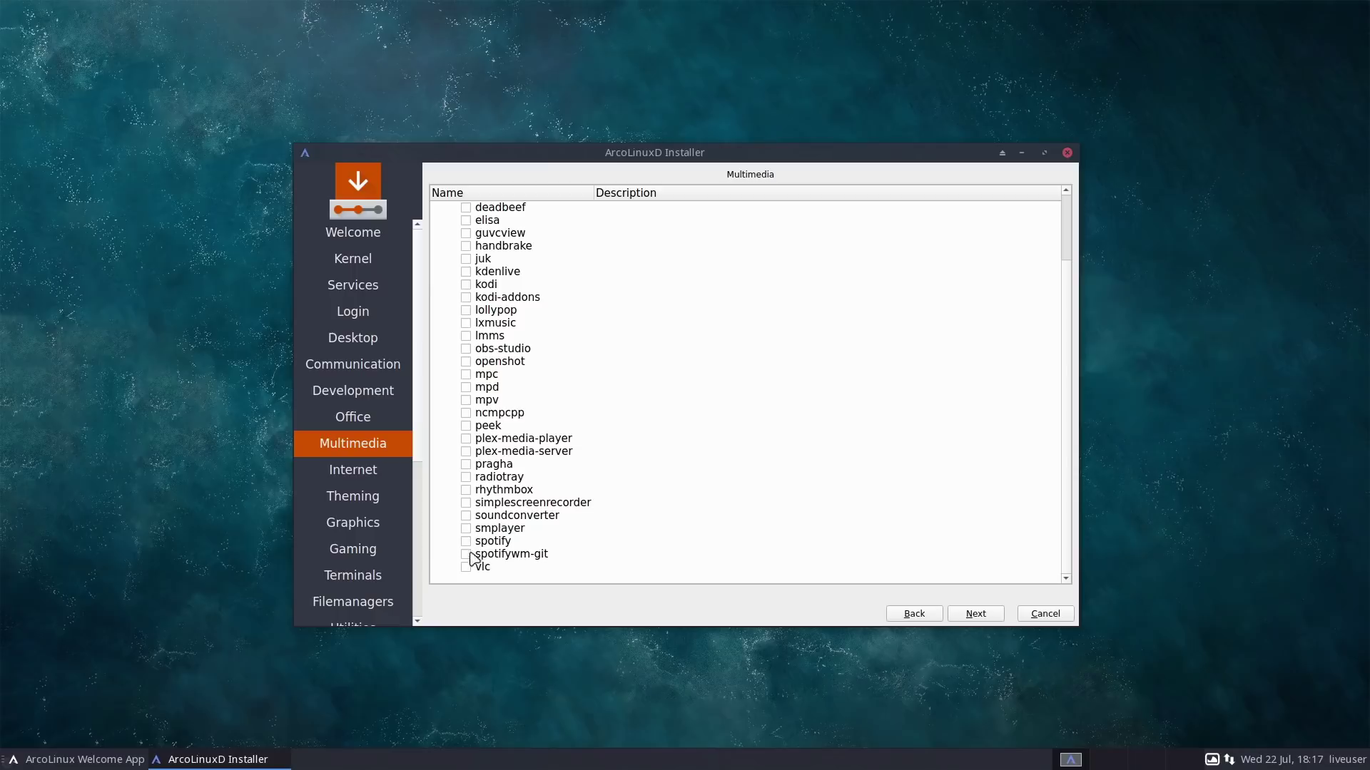
{"action": "scroll", "coordinate": [581, 269], "scroll_direction": "up", "scroll_amount": 2}
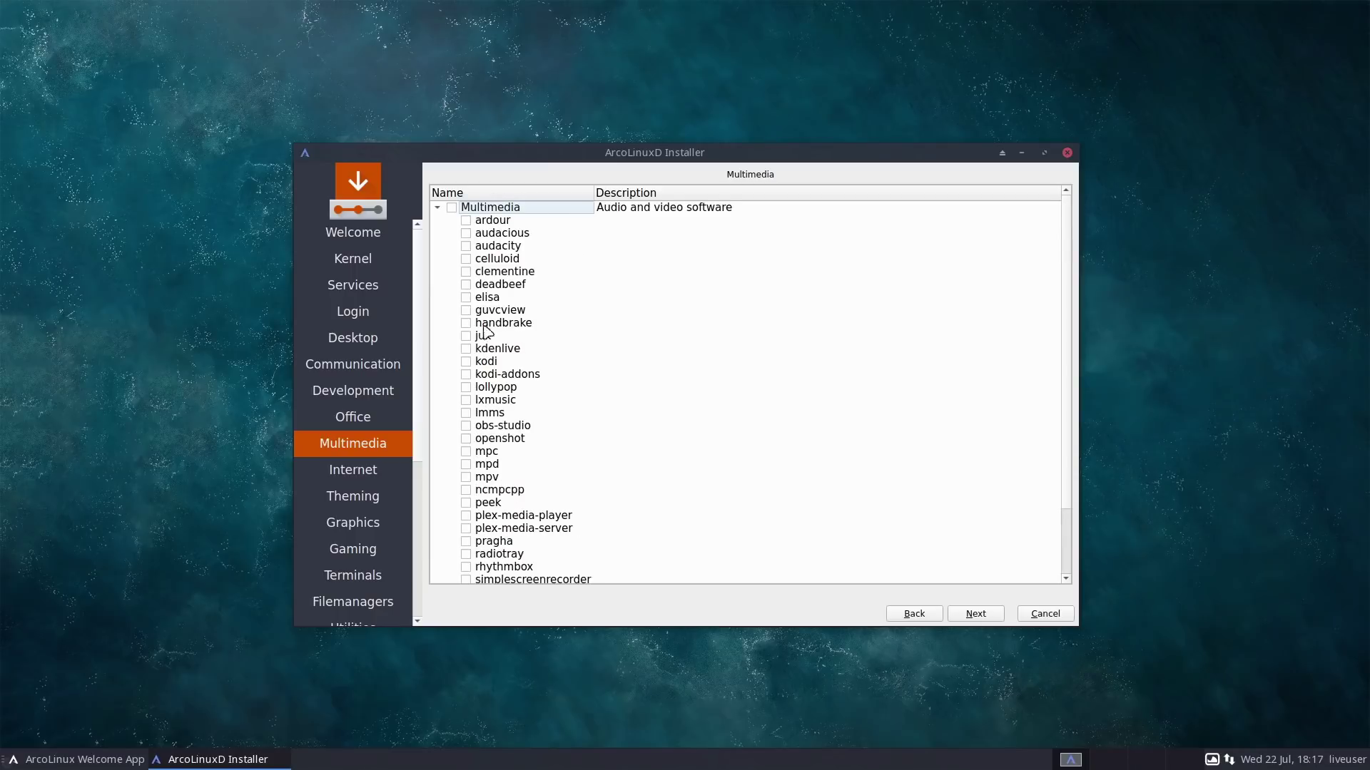
{"action": "scroll", "coordinate": [478, 463], "scroll_direction": "down", "scroll_amount": 2}
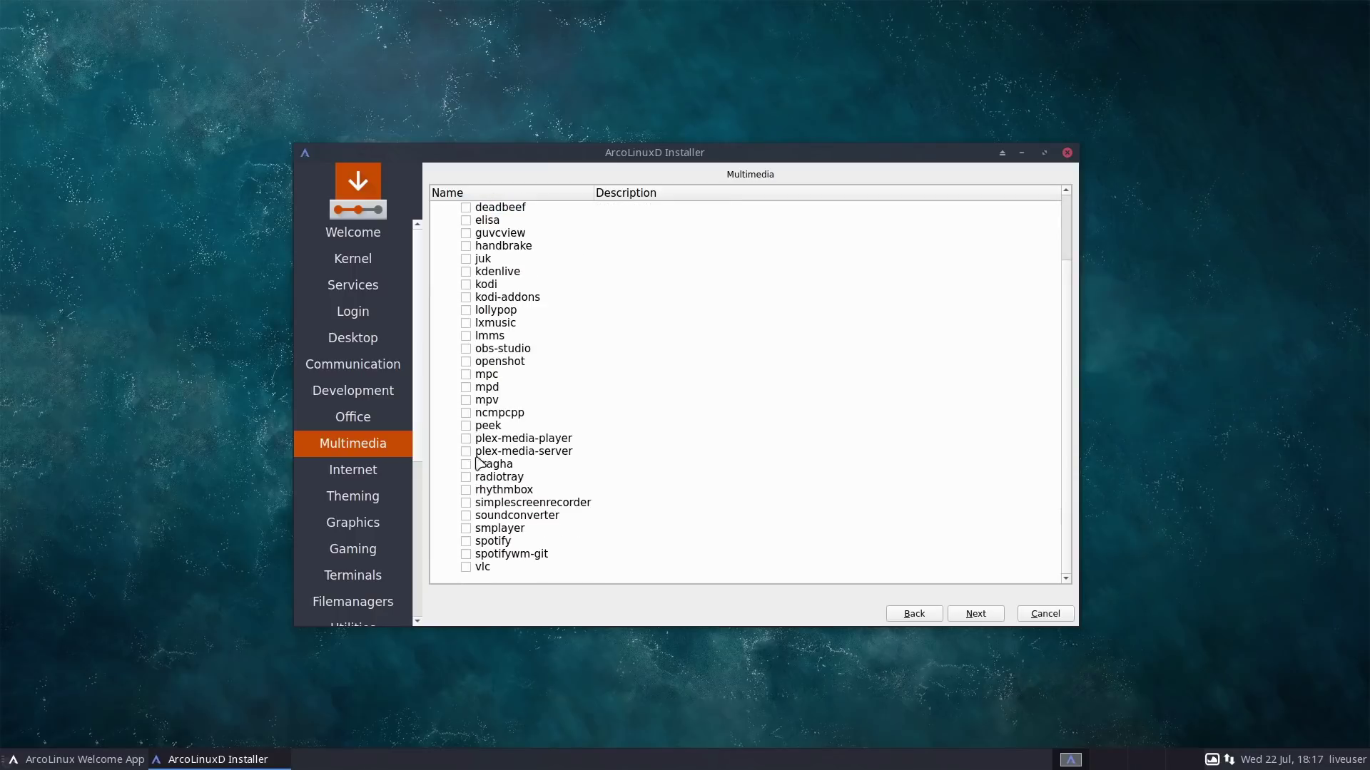
{"action": "left_click", "coordinate": [466, 567]}
{"action": "left_click", "coordinate": [978, 615]}
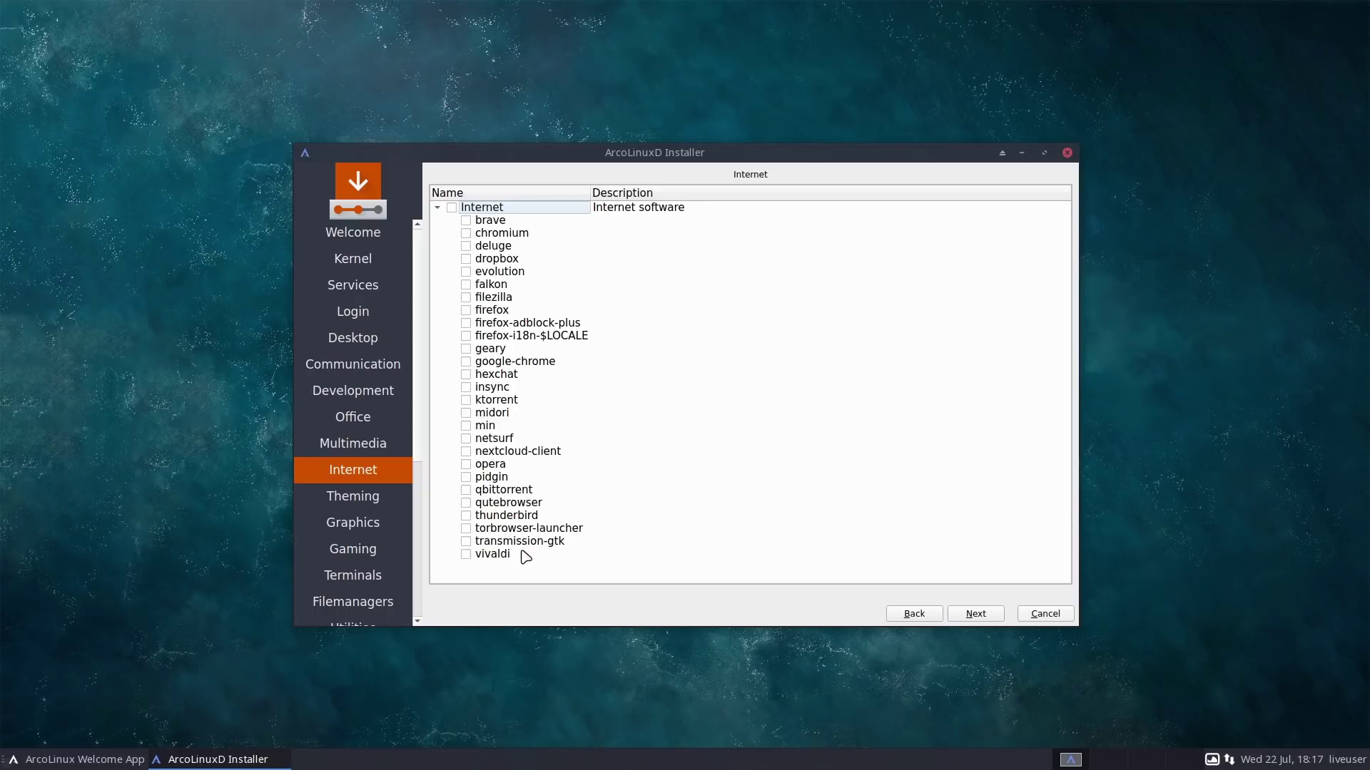
Select chromium as internet software and papirus-icon-theme for theming, and continue to the graphics software.
{"action": "left_click", "coordinate": [465, 234]}
{"action": "left_click", "coordinate": [975, 613]}
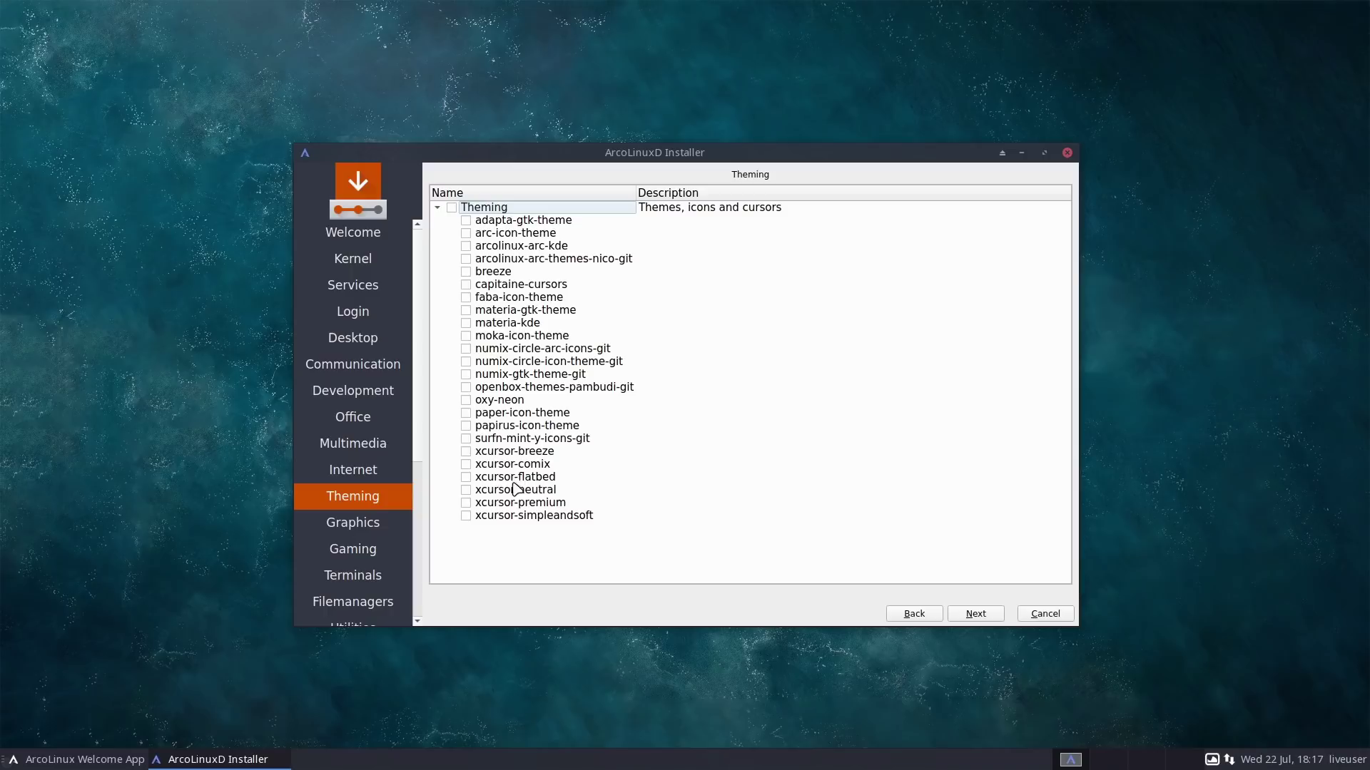
{"action": "left_click", "coordinate": [466, 426]}
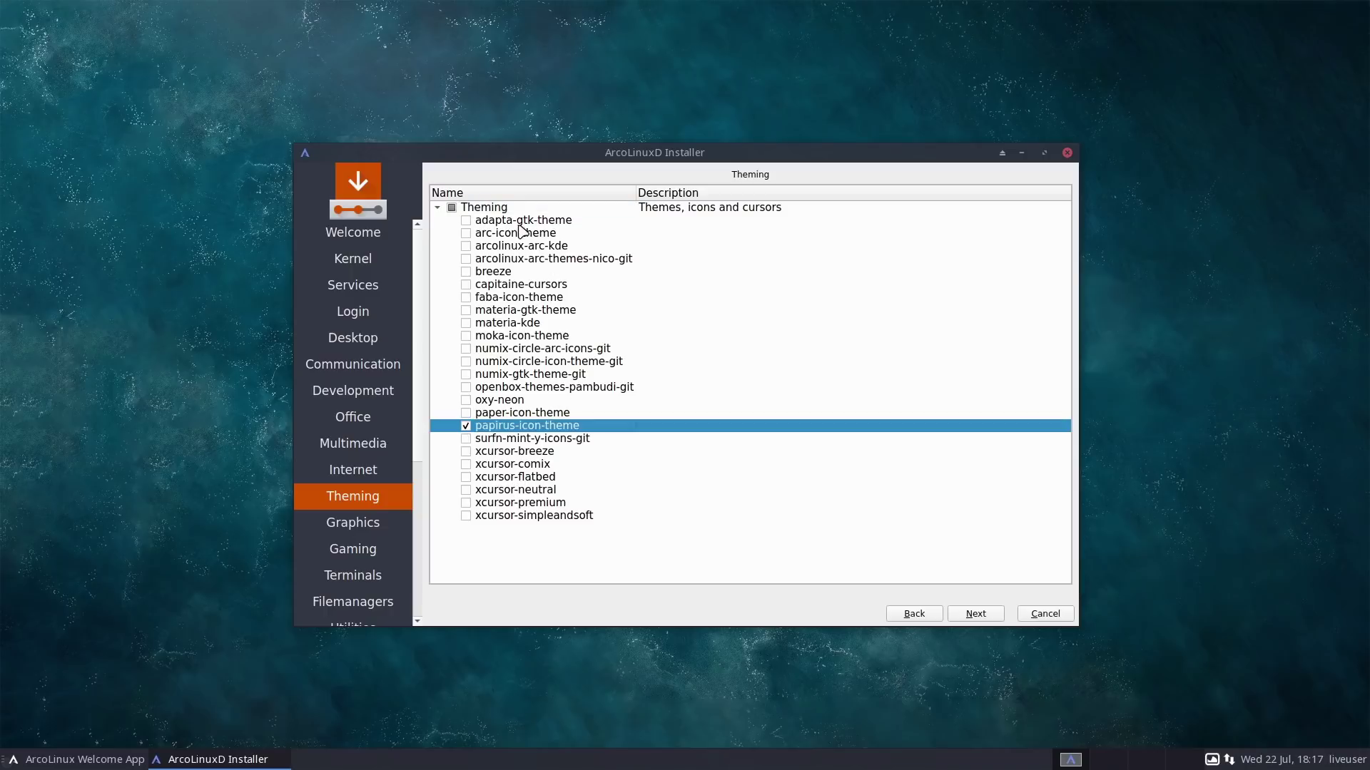
{"action": "left_click", "coordinate": [974, 614]}
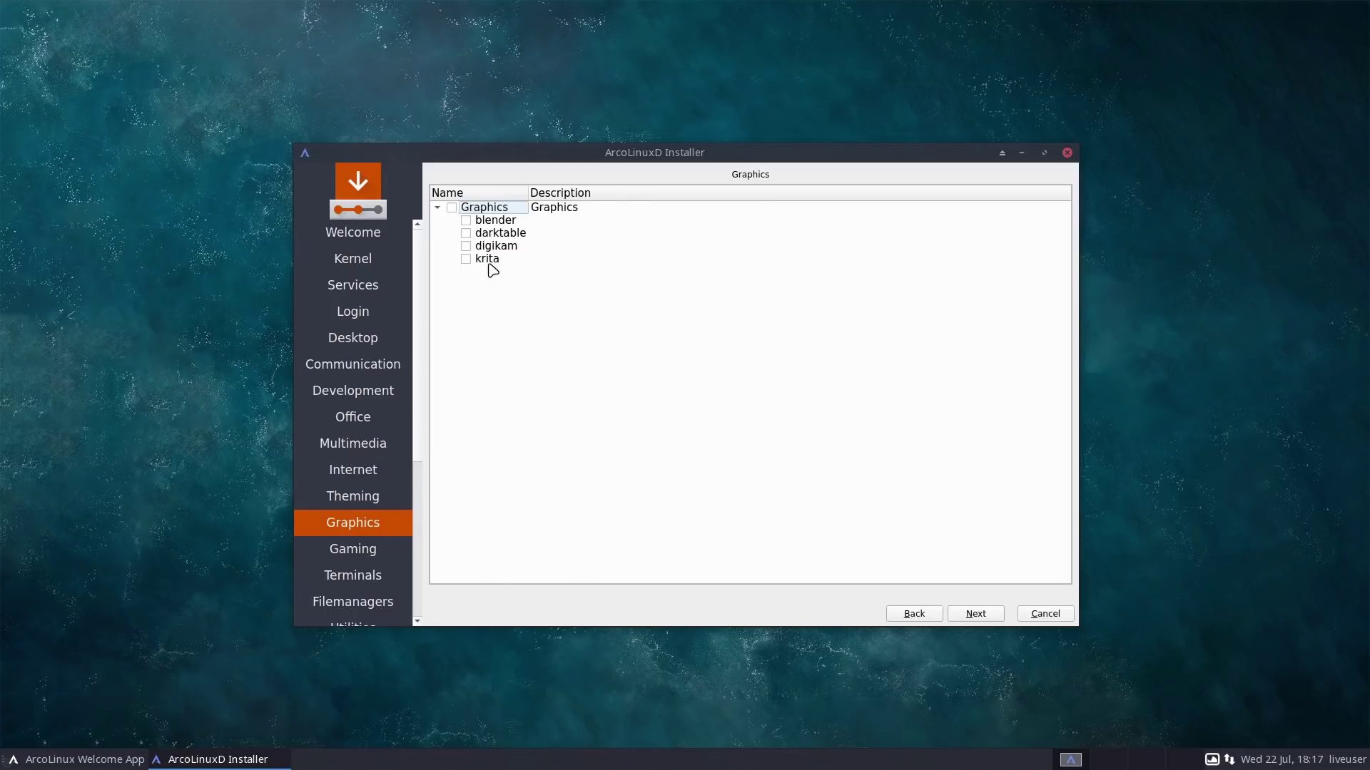
Skip the graphics and gaming software, and choose konsole as the terminal.
{"action": "left_click", "coordinate": [985, 614]}
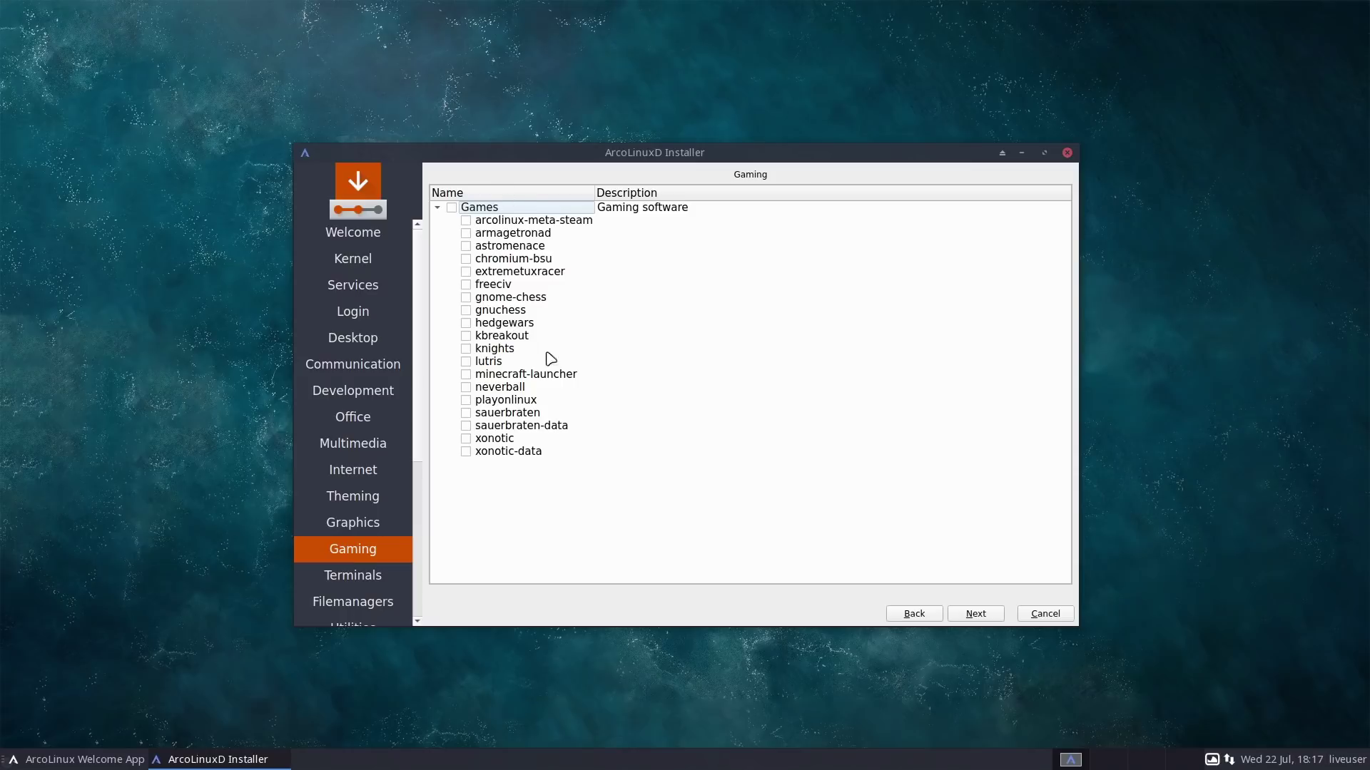
{"action": "left_click", "coordinate": [988, 613]}
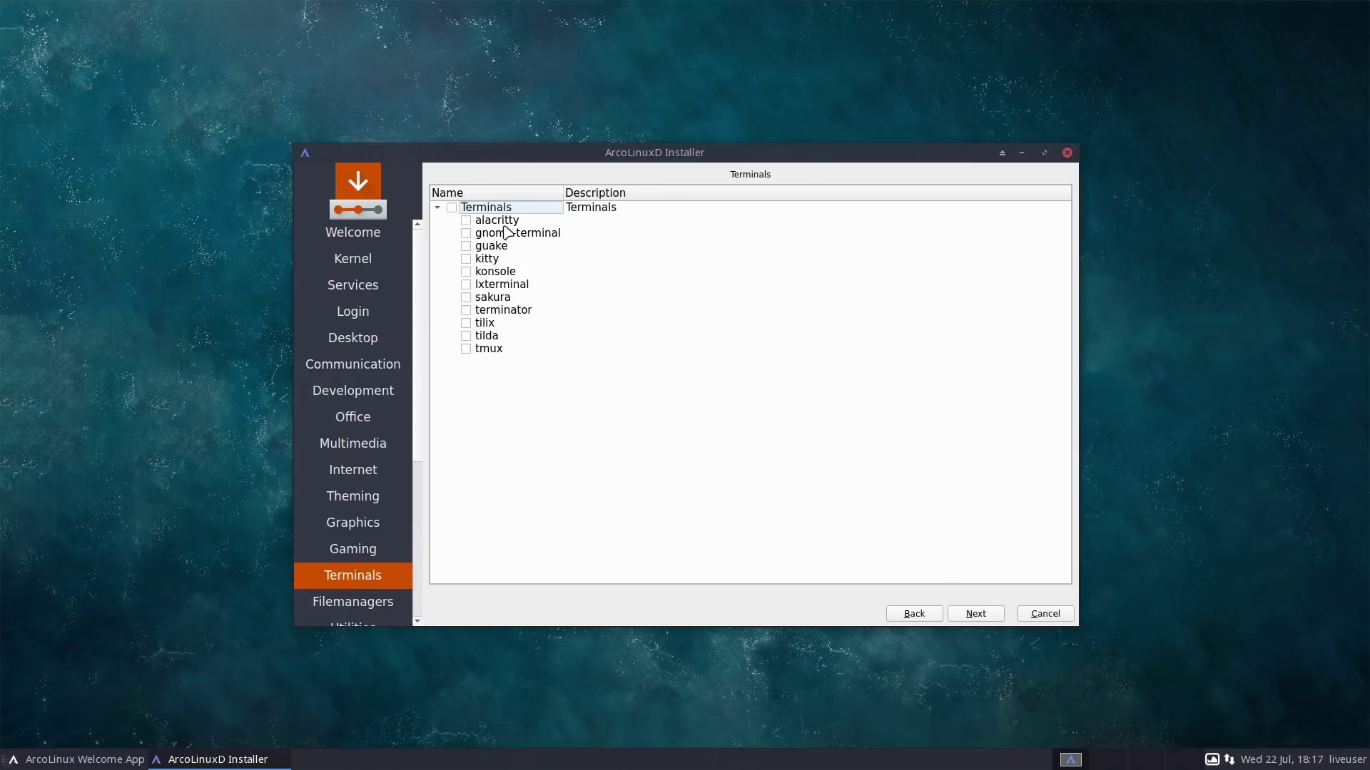
{"action": "left_click", "coordinate": [466, 272]}
{"action": "left_click", "coordinate": [975, 612]}
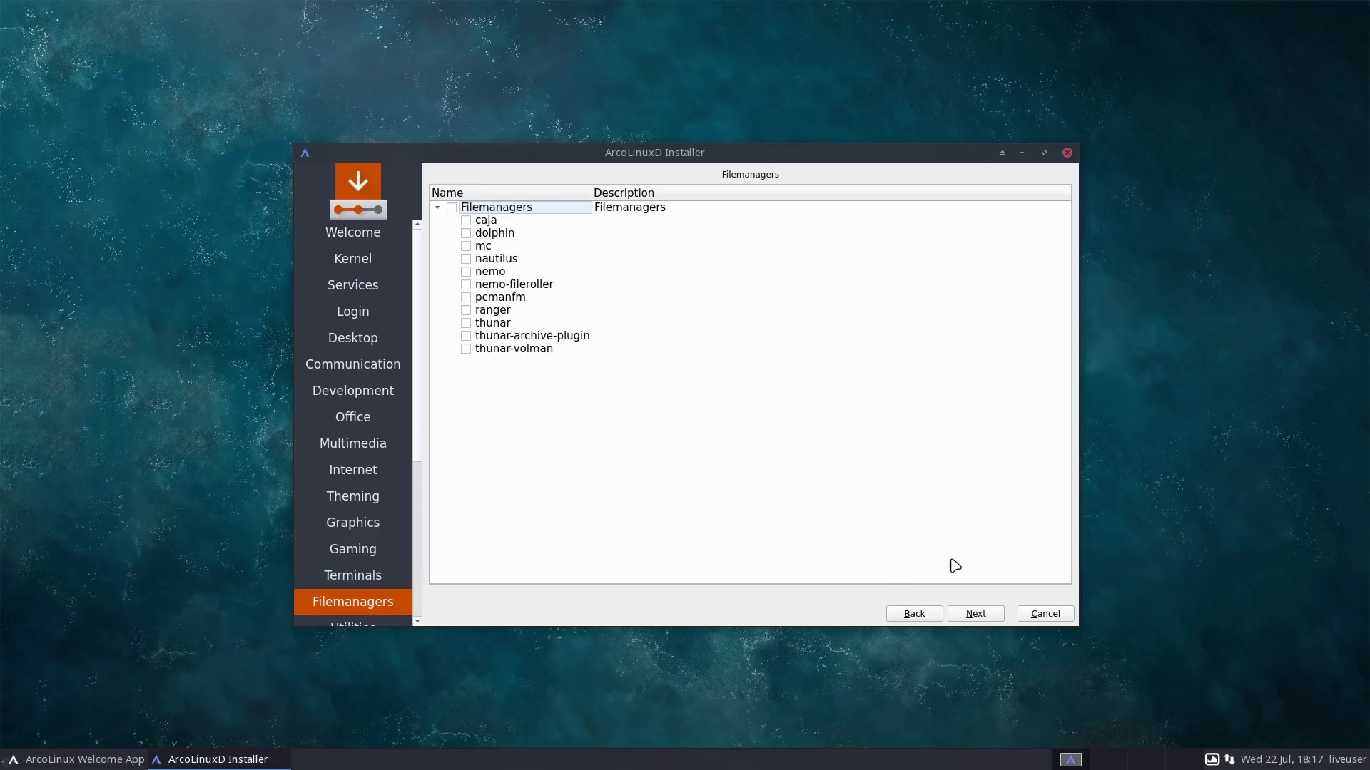
Choose nemo as the file manager, and continue past the utilities without selecting any.
{"action": "left_click", "coordinate": [465, 271]}
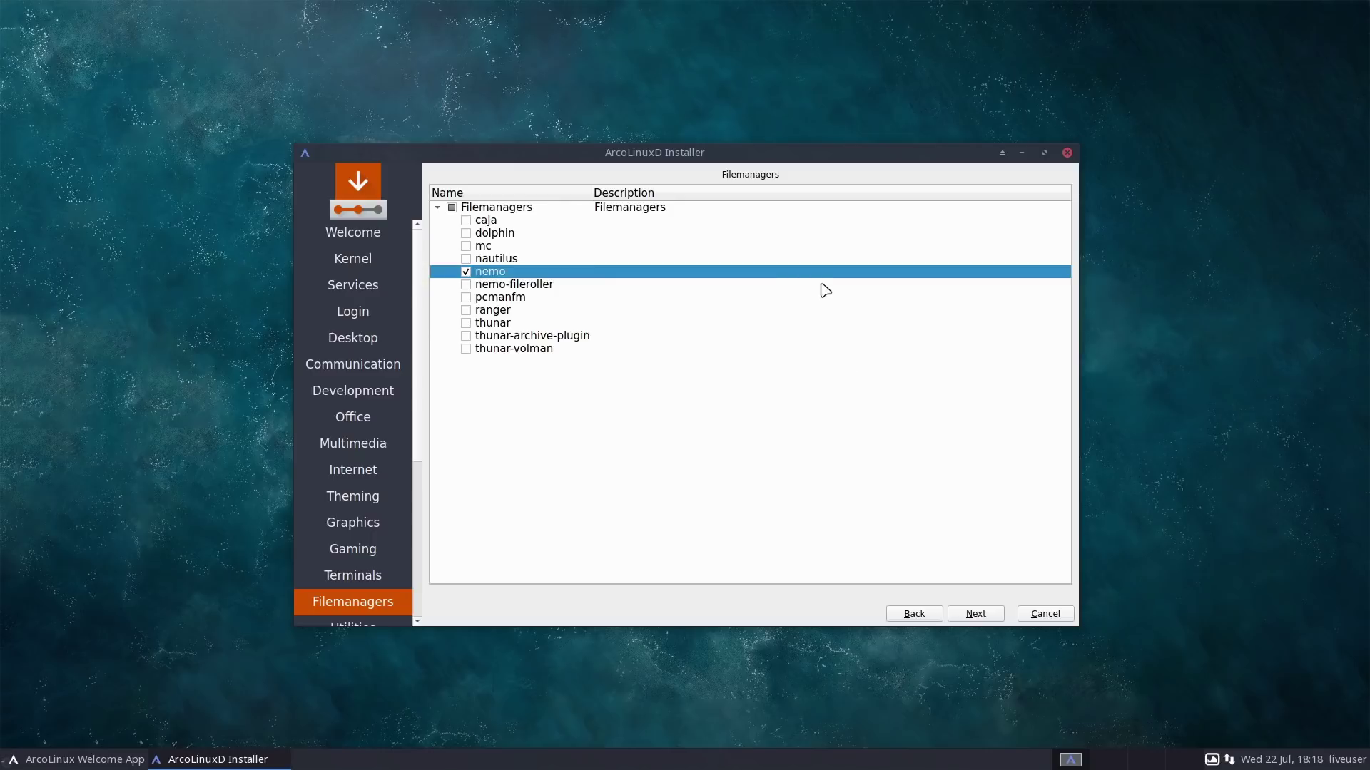
{"action": "left_click", "coordinate": [990, 616]}
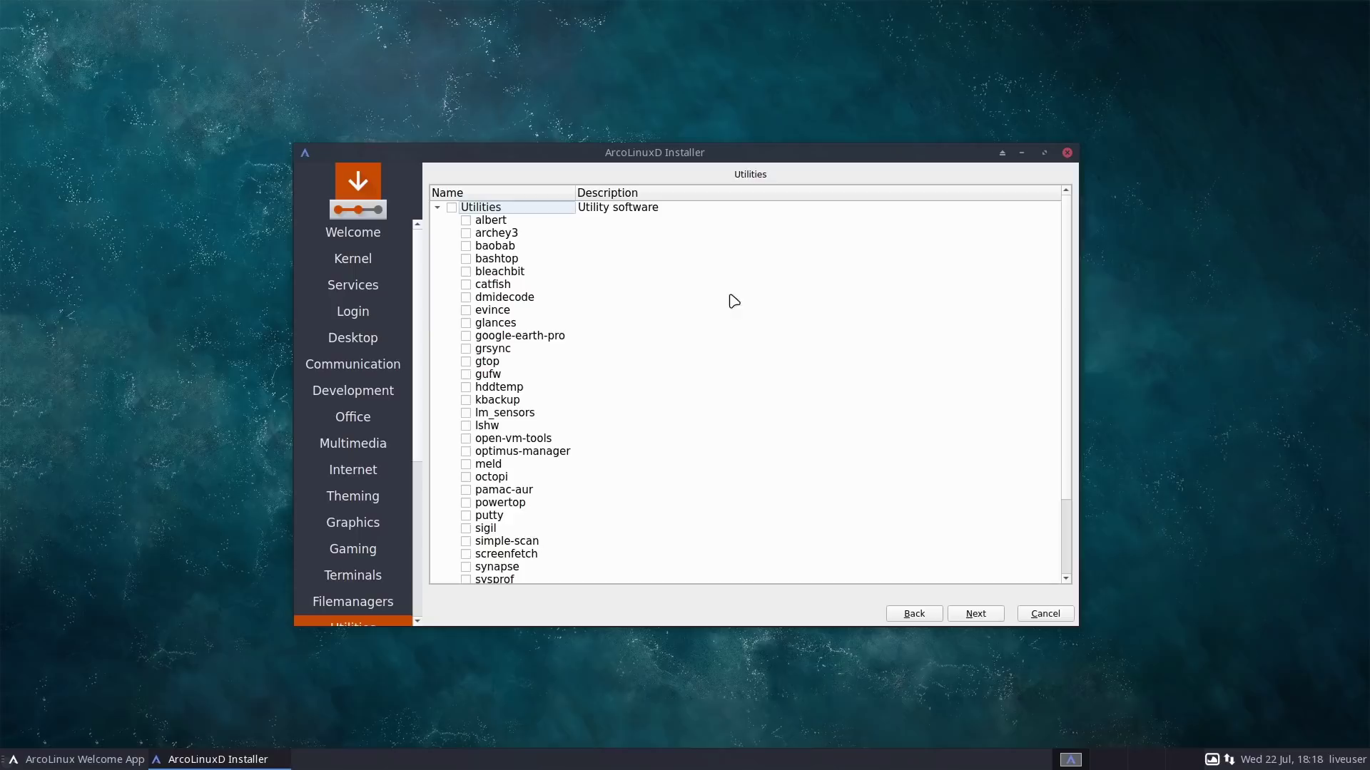
{"action": "scroll", "coordinate": [592, 321], "scroll_direction": "down", "scroll_amount": 3}
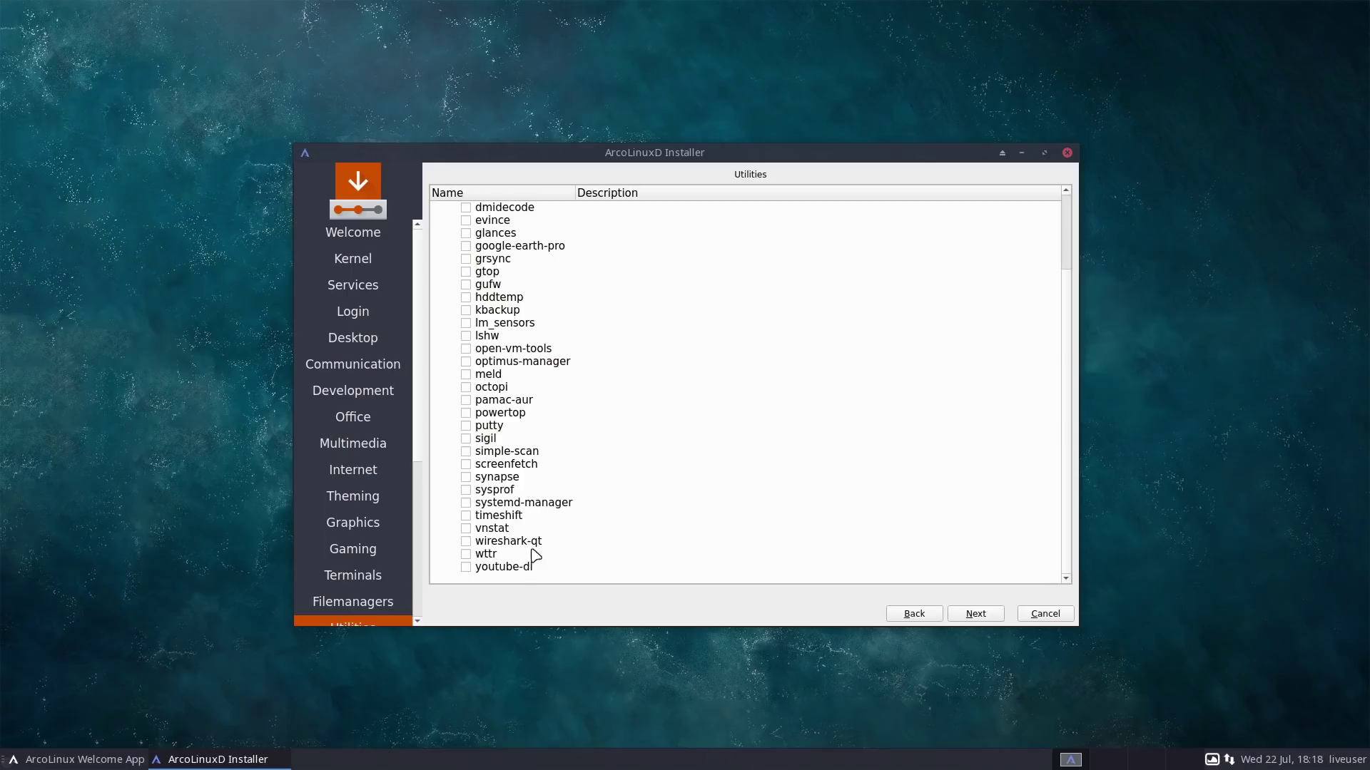
{"action": "scroll", "coordinate": [678, 363], "scroll_direction": "up", "scroll_amount": 3}
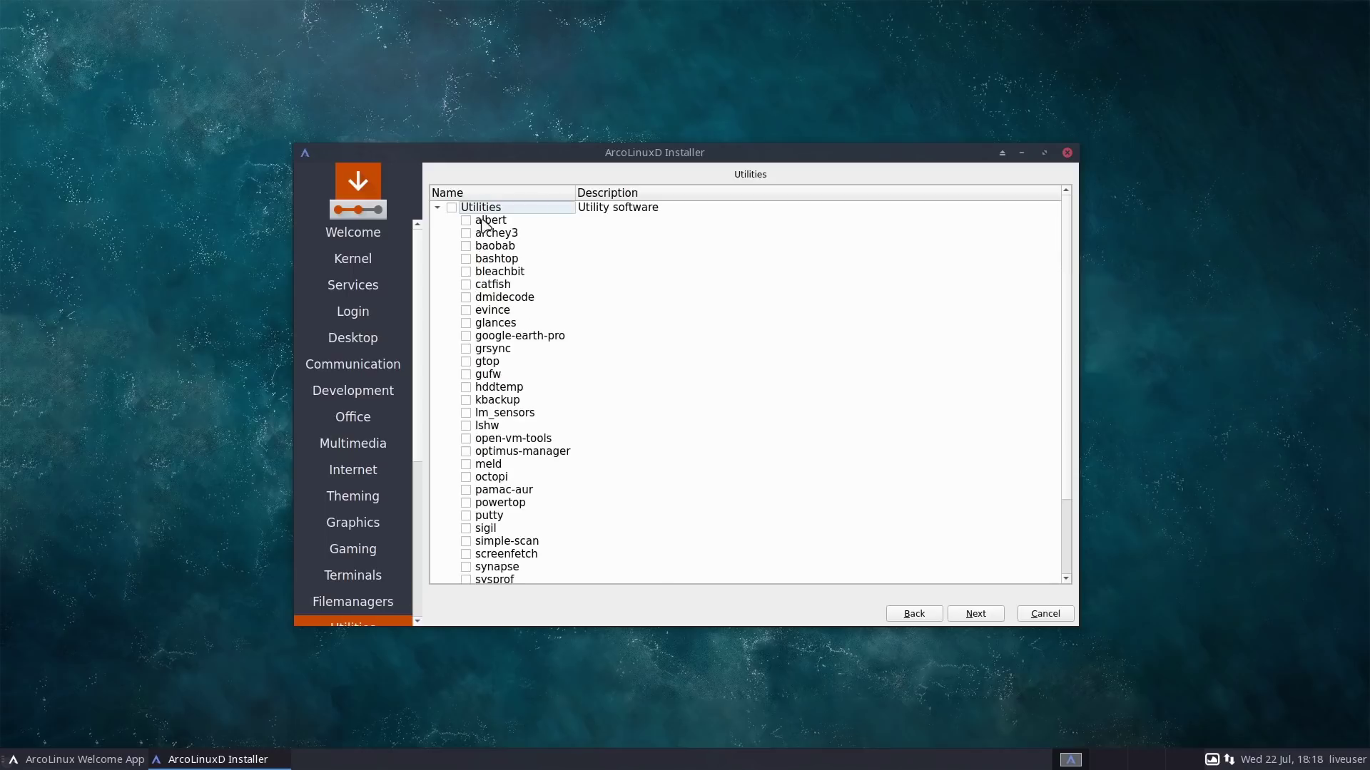
{"action": "left_click", "coordinate": [973, 618]}
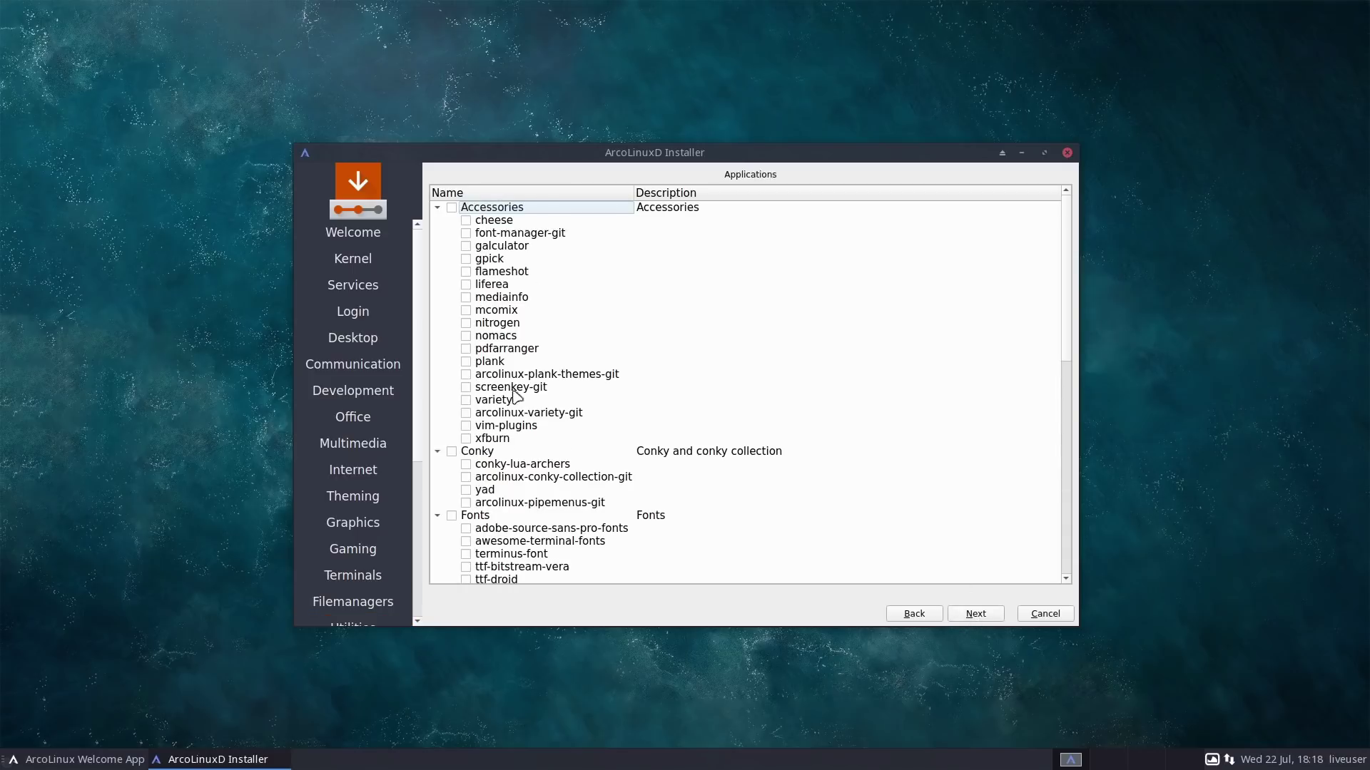
Include the whole Fonts group and the keepassxc password manager from the applications.
{"action": "scroll", "coordinate": [582, 417], "scroll_direction": "down", "scroll_amount": 3}
{"action": "left_click", "coordinate": [453, 401]}
{"action": "scroll", "coordinate": [620, 509], "scroll_direction": "down", "scroll_amount": 3}
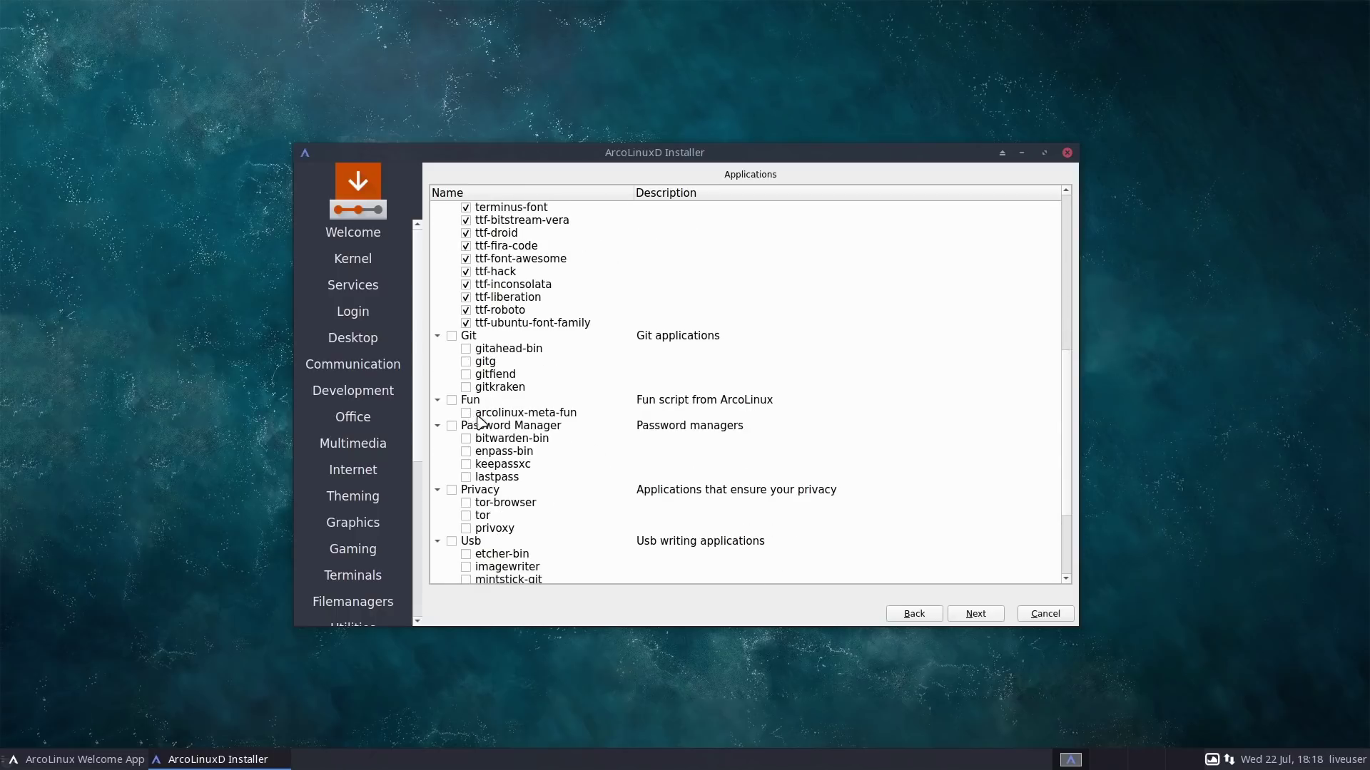
{"action": "scroll", "coordinate": [551, 465], "scroll_direction": "down", "scroll_amount": 1}
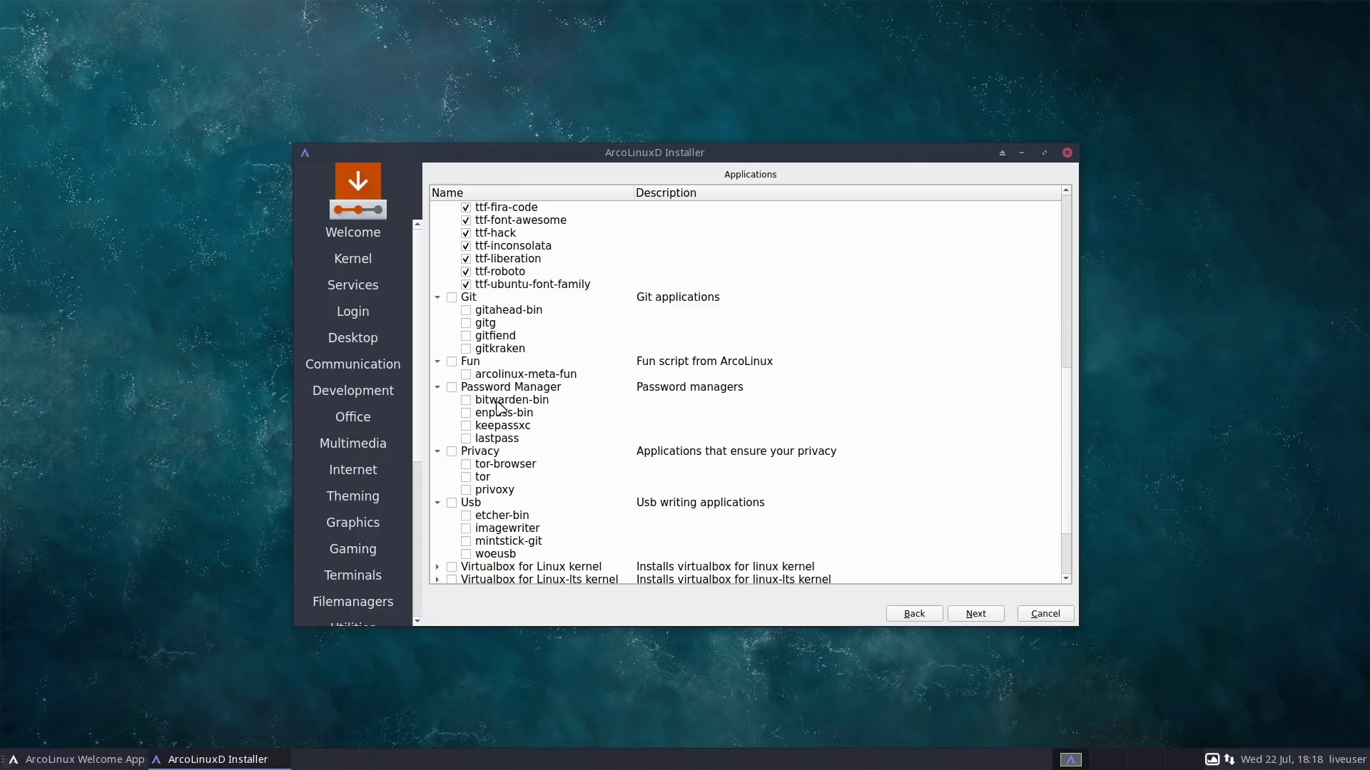
{"action": "left_click", "coordinate": [466, 425]}
{"action": "scroll", "coordinate": [598, 513], "scroll_direction": "down", "scroll_amount": 1}
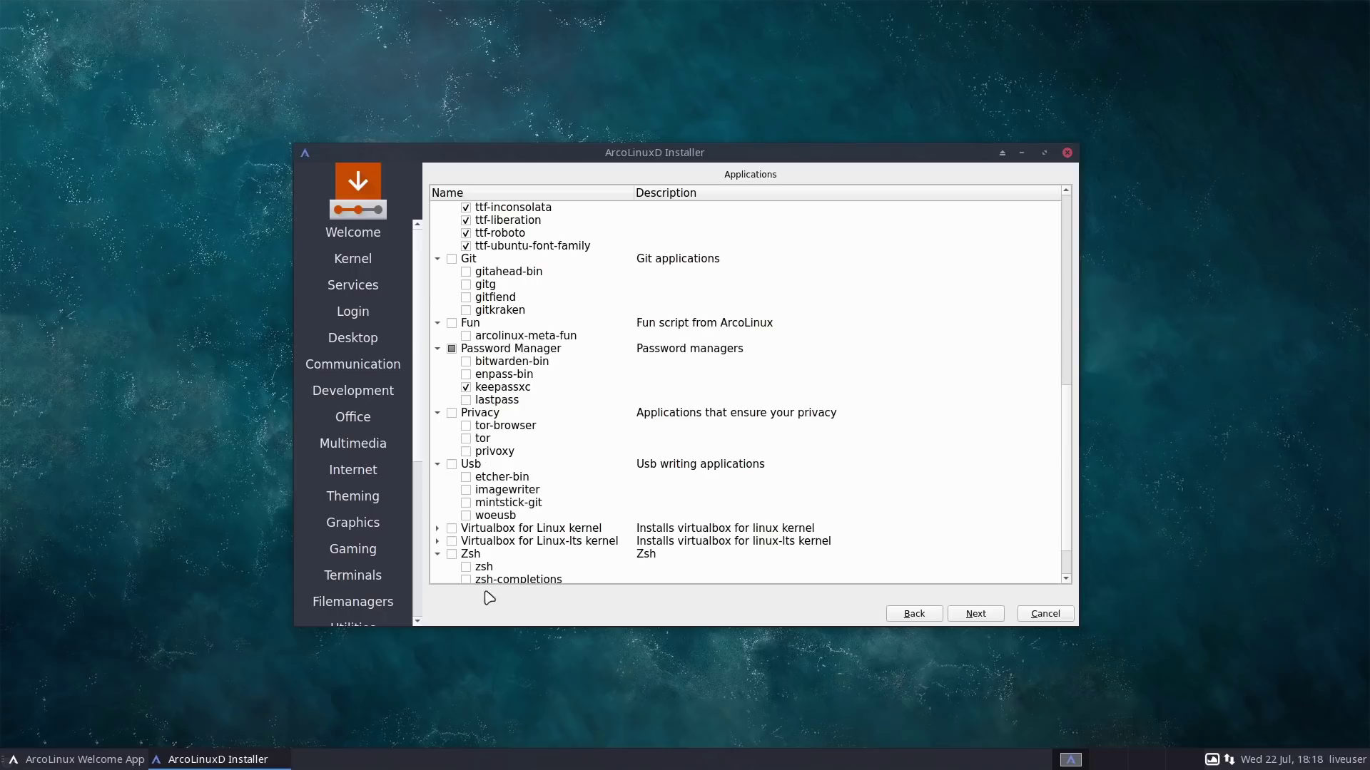
{"action": "scroll", "coordinate": [519, 486], "scroll_direction": "down", "scroll_amount": 1}
{"action": "scroll", "coordinate": [518, 519], "scroll_direction": "down", "scroll_amount": 1}
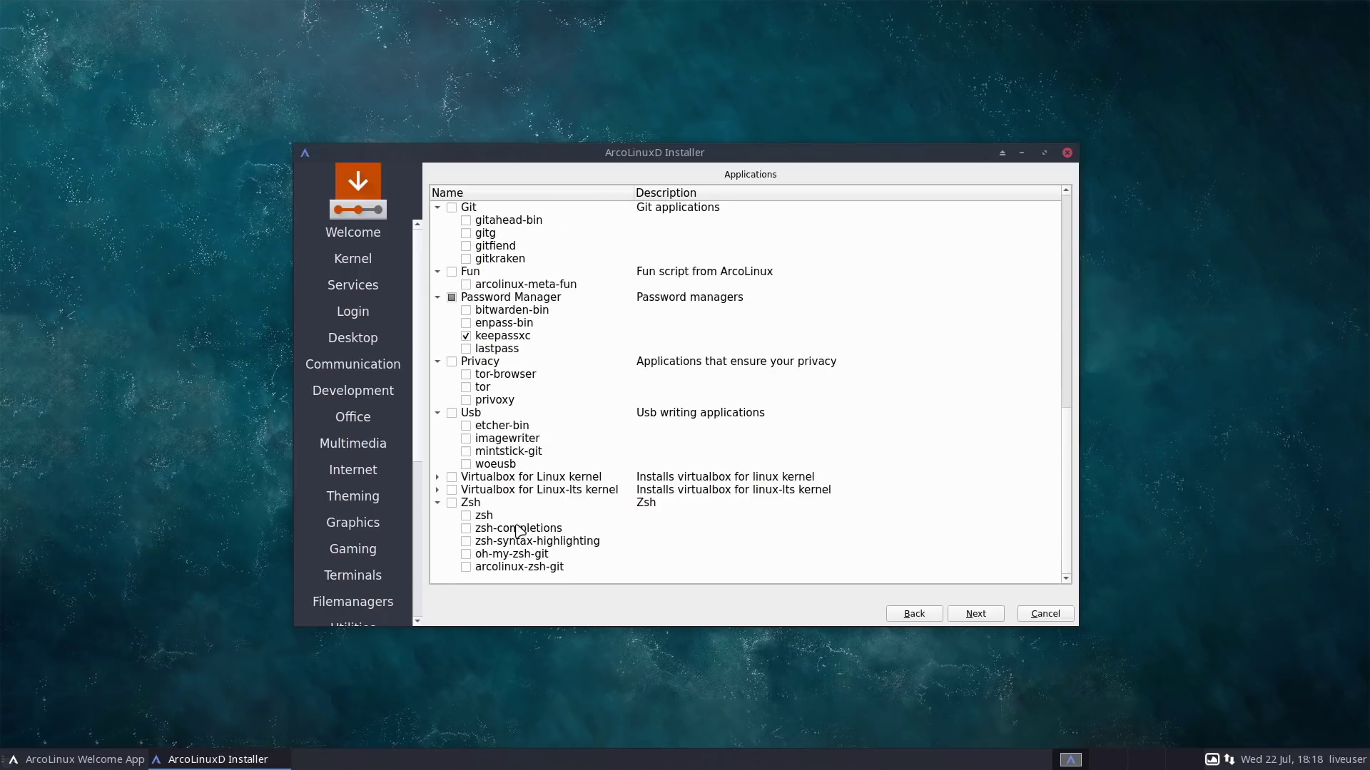
Finish the application selection and skip the ArcoLinux Dev software to reach the location settings.
{"action": "scroll", "coordinate": [535, 529], "scroll_direction": "up", "scroll_amount": 4}
{"action": "left_click", "coordinate": [992, 620]}
{"action": "scroll", "coordinate": [383, 460], "scroll_direction": "down", "scroll_amount": 4}
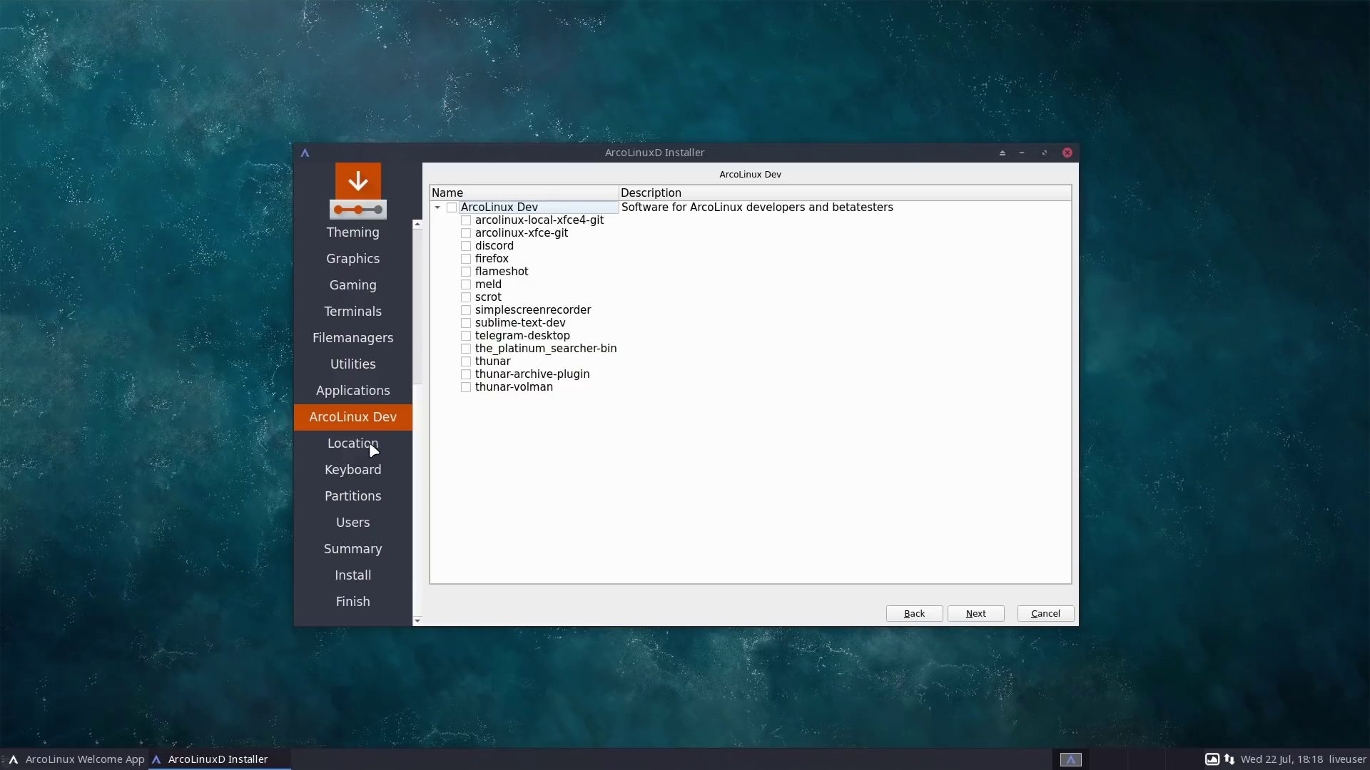
{"action": "left_click", "coordinate": [972, 615]}
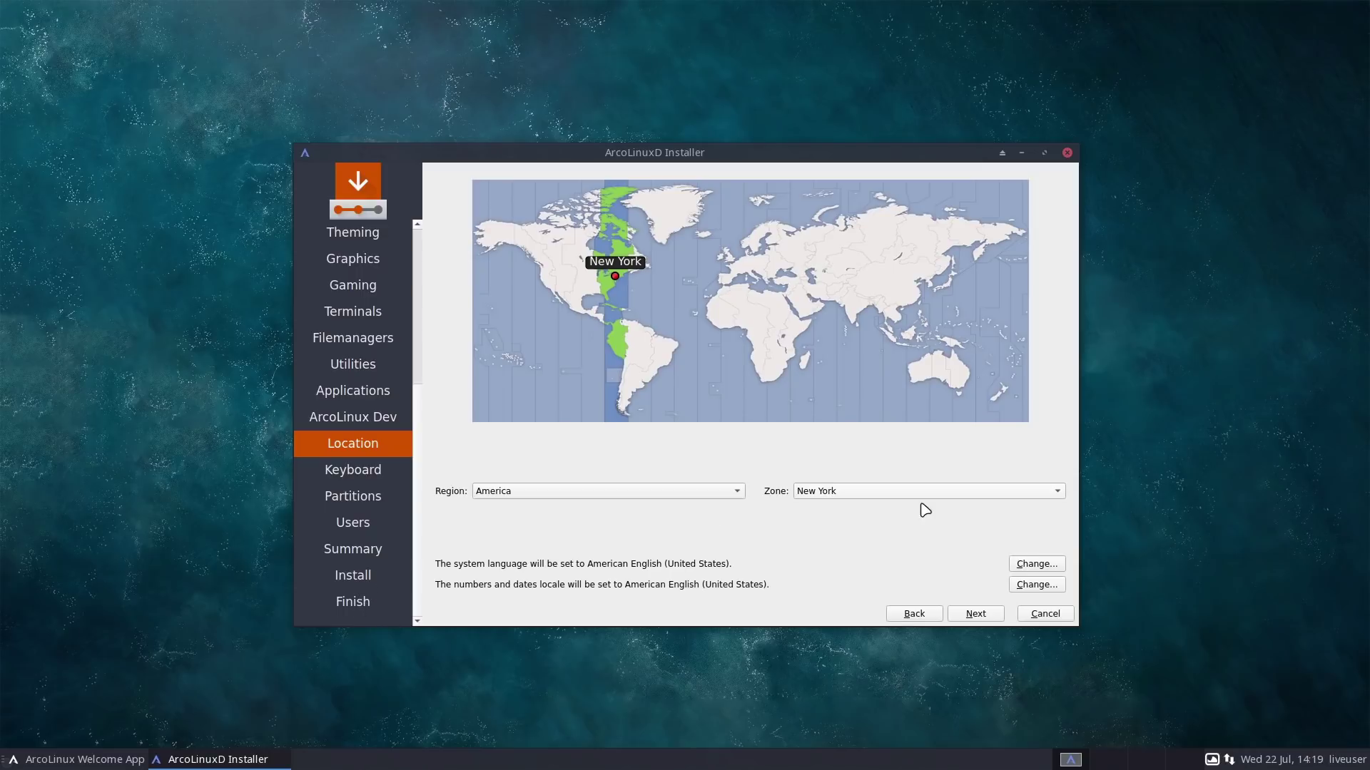
Cancel the installation without installing anything, and close the ArcoLinux Welcome App.
{"action": "left_click", "coordinate": [1051, 617]}
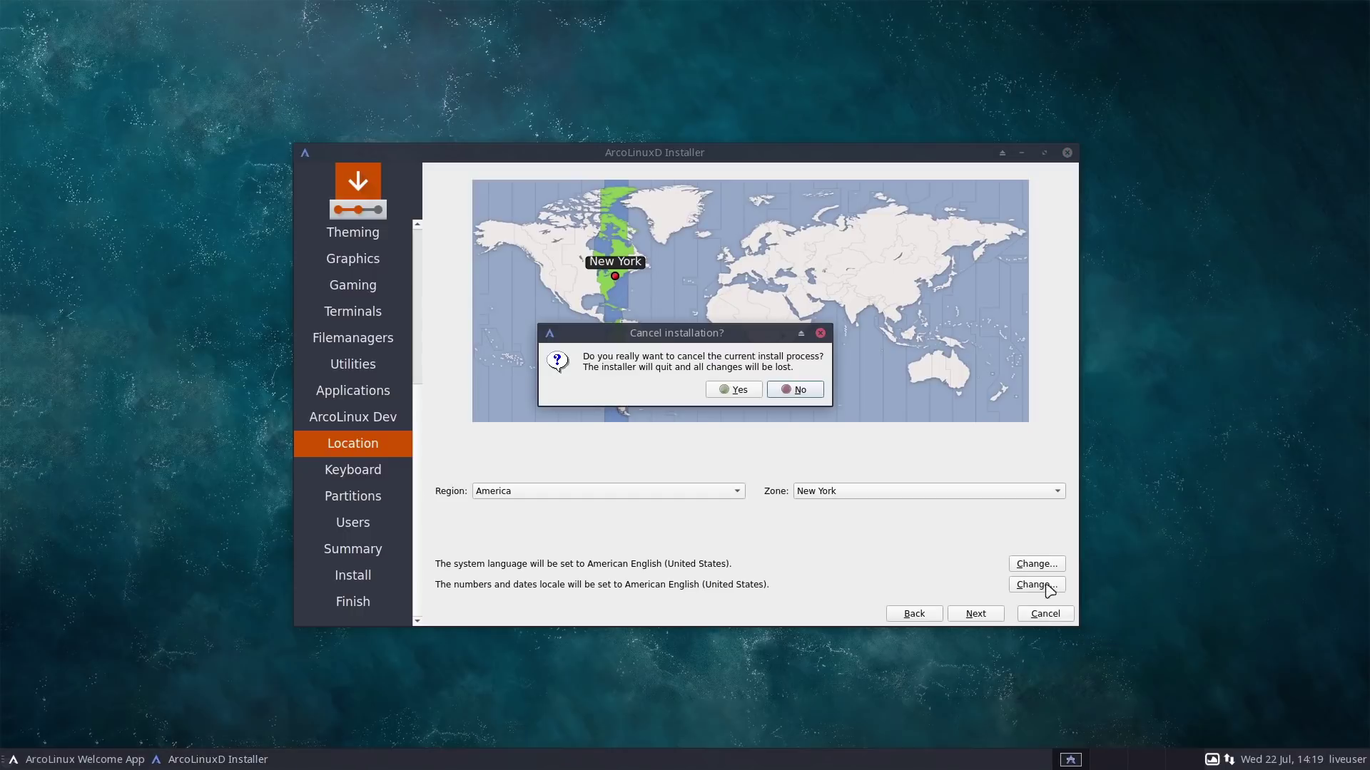
{"action": "left_click", "coordinate": [735, 391]}
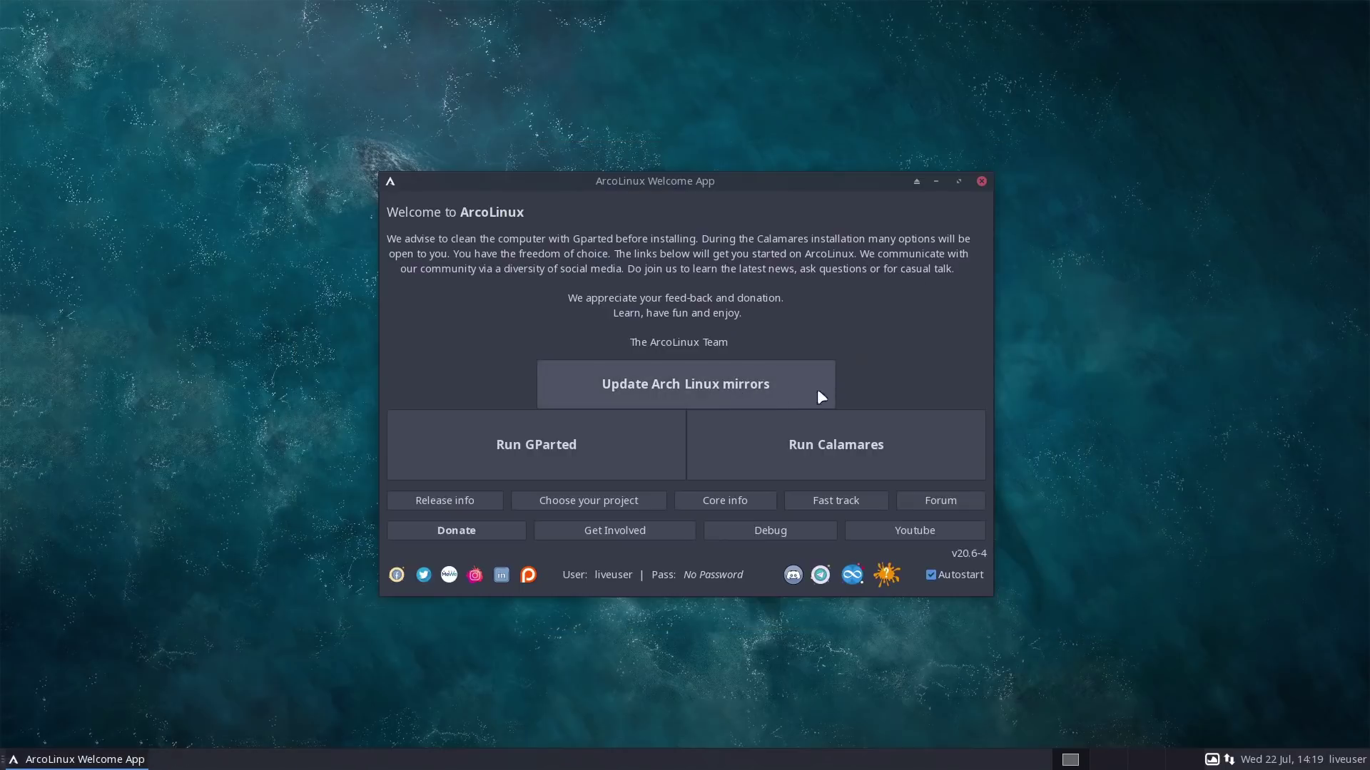
{"action": "left_click", "coordinate": [982, 181]}
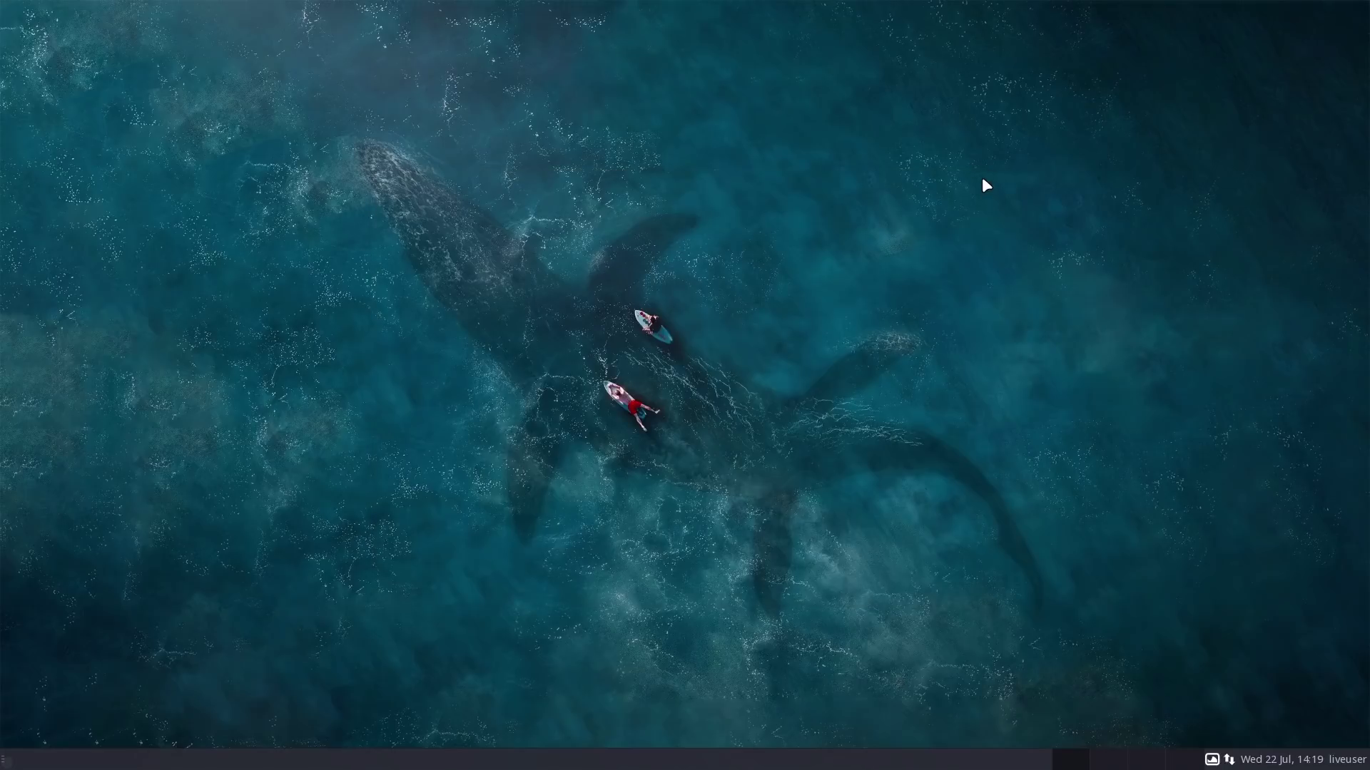
Shut down the live session from the desktop's log-out options.
{"action": "right_click", "coordinate": [717, 371]}
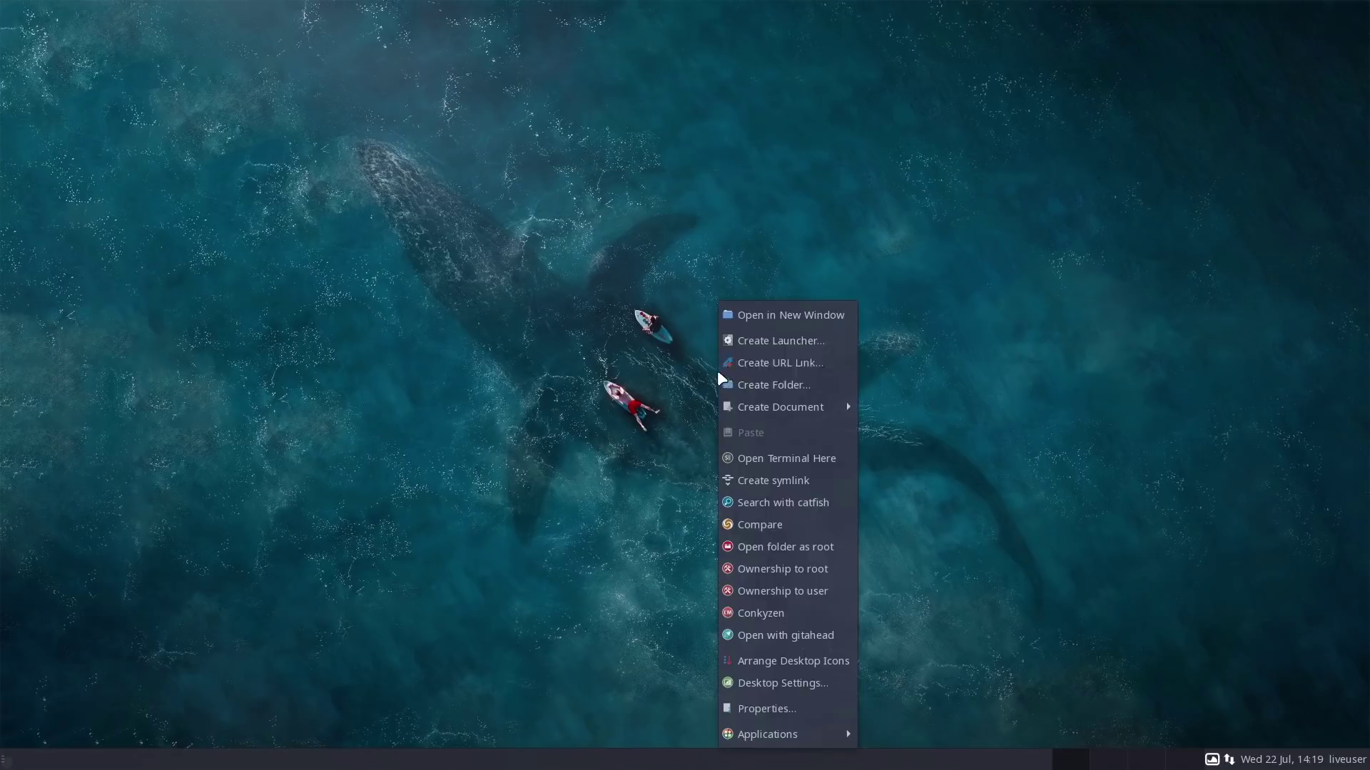
{"action": "mouse_move", "coordinate": [775, 741]}
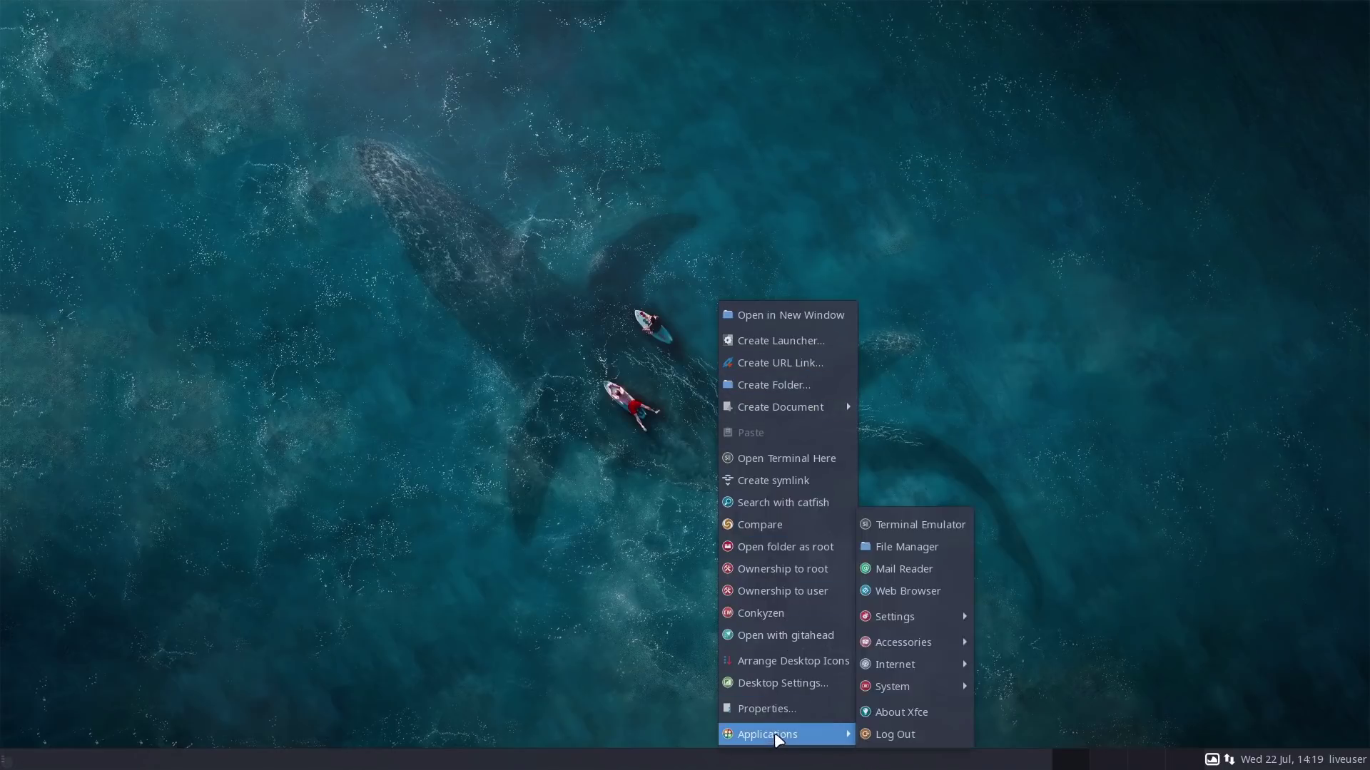
{"action": "left_click", "coordinate": [882, 735]}
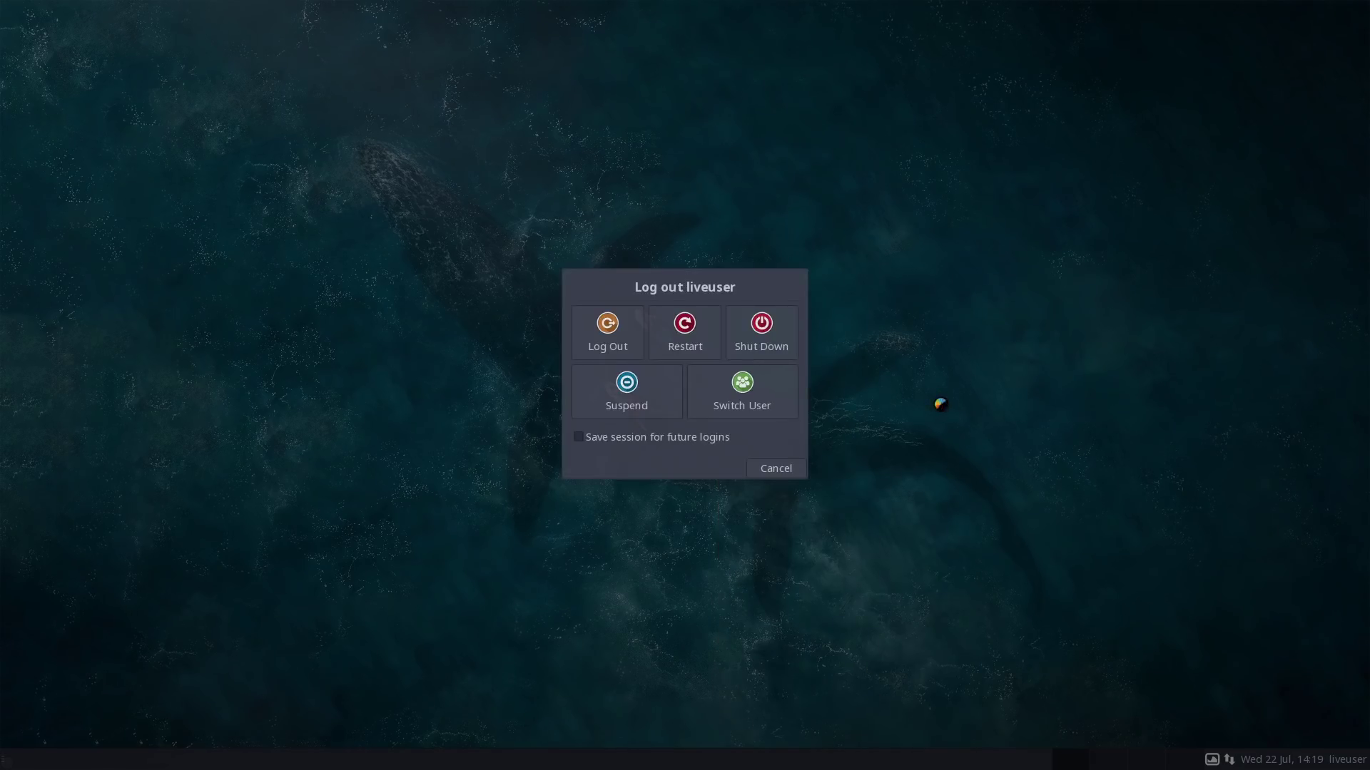
{"action": "left_click", "coordinate": [783, 340]}
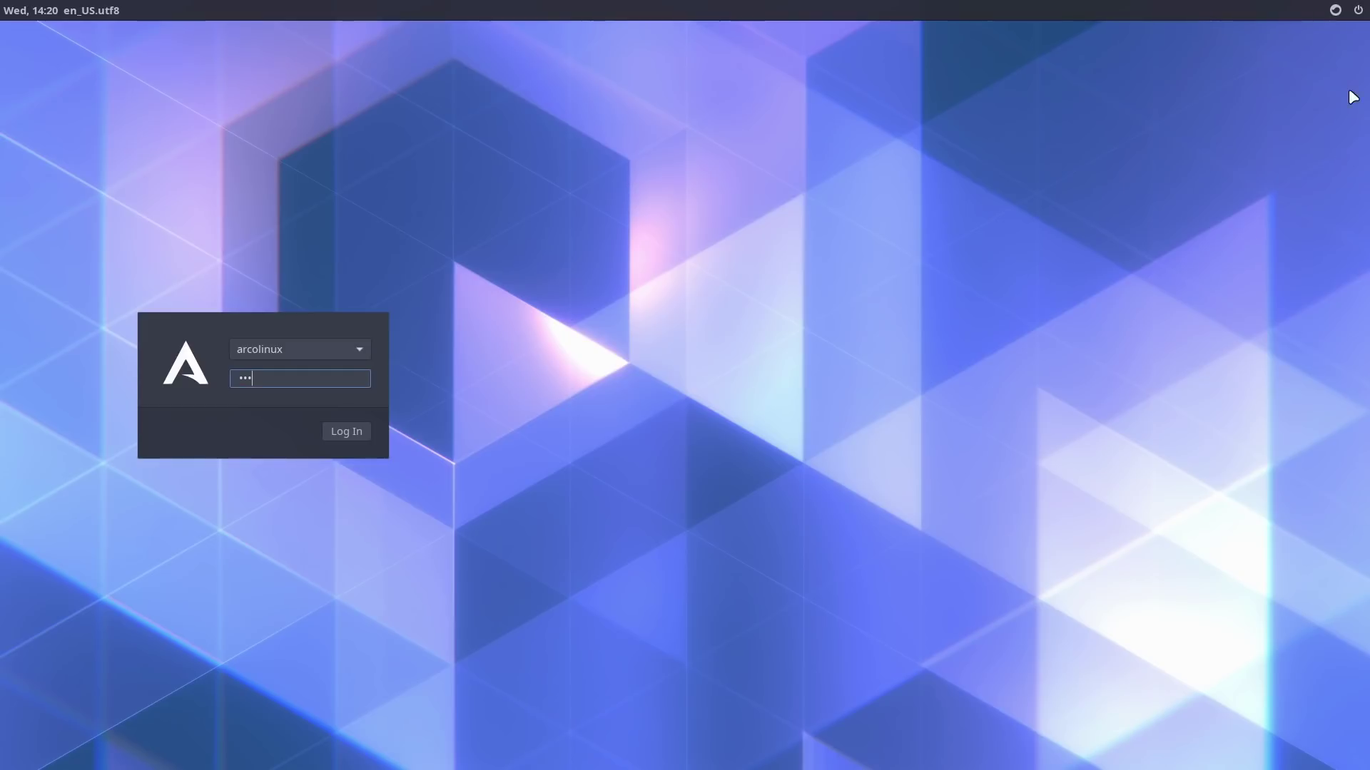
Check the available desktop sessions, keep Budgie Desktop, and log in to the installed ArcoLinux system.
{"action": "left_click", "coordinate": [1336, 10]}
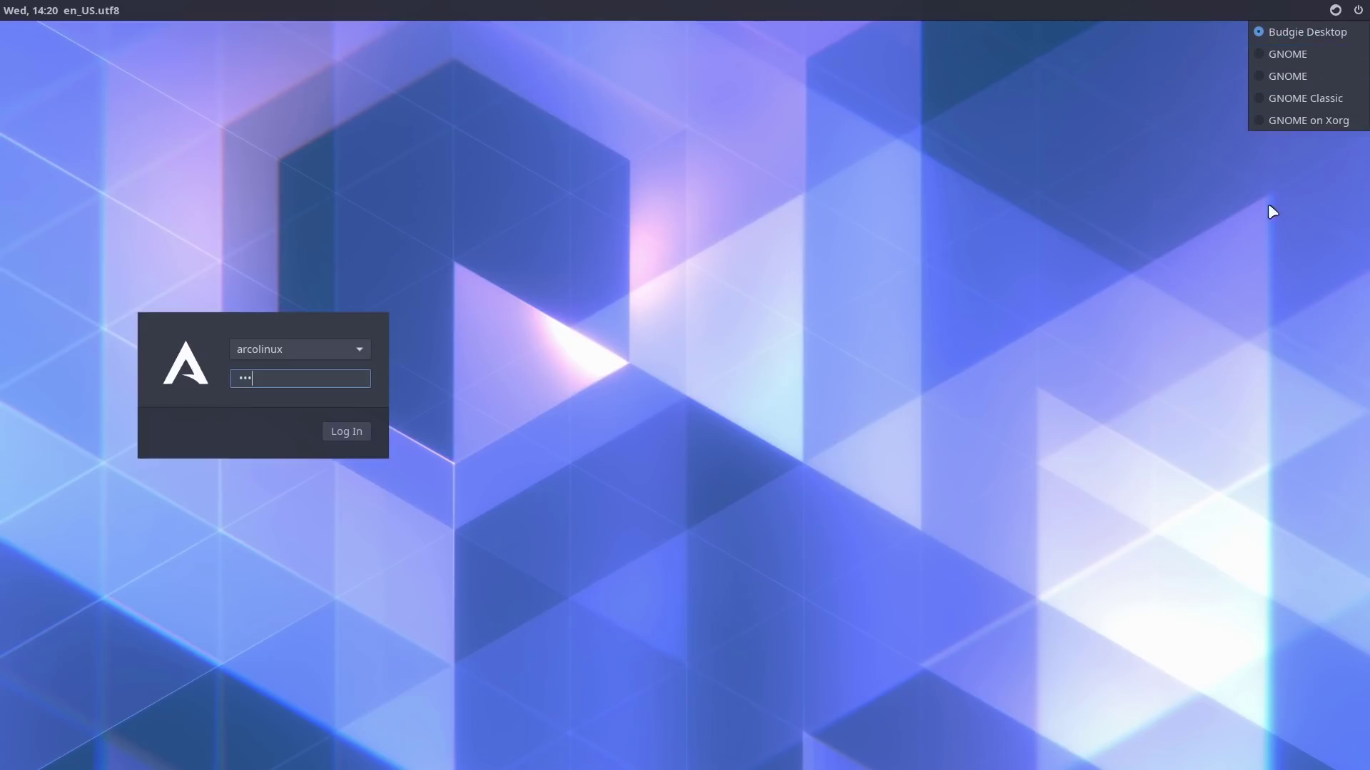
{"action": "left_click", "coordinate": [1224, 282]}
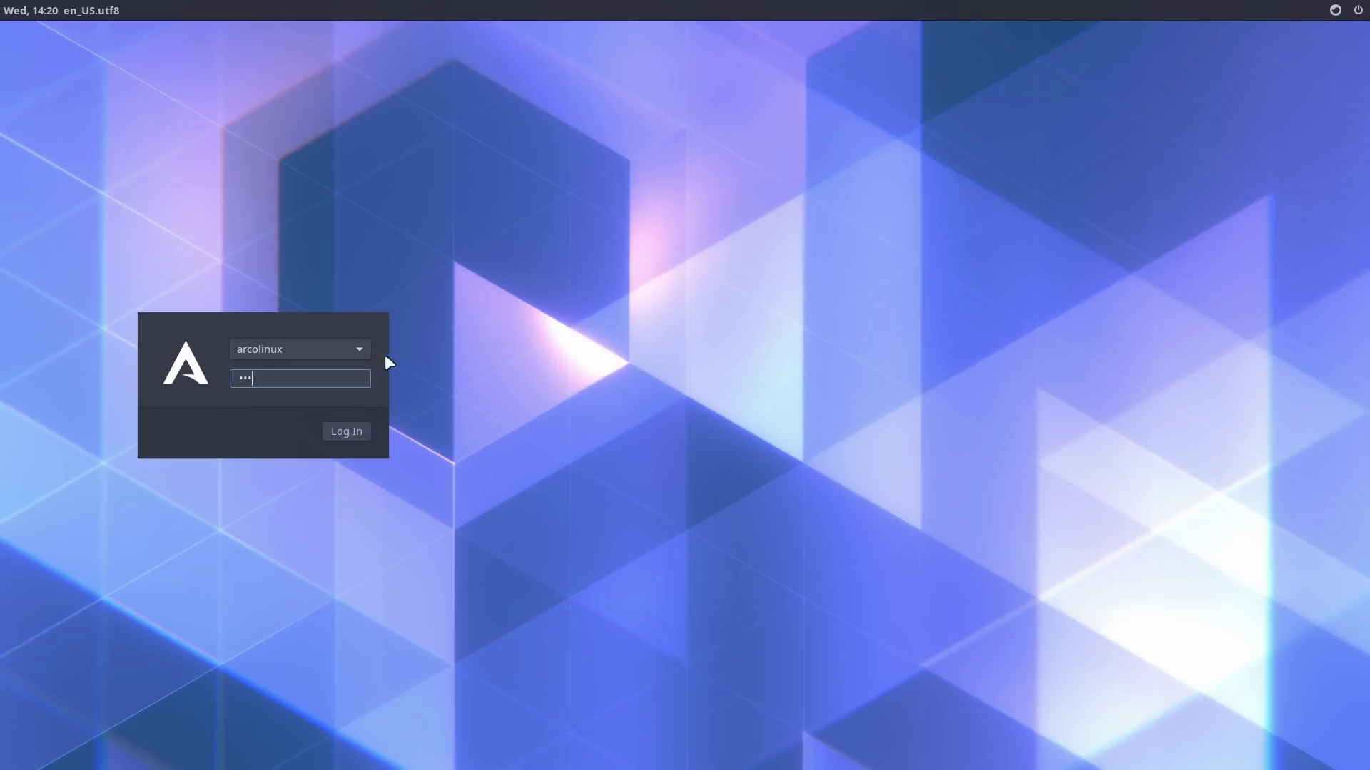
{"action": "left_click", "coordinate": [357, 428]}
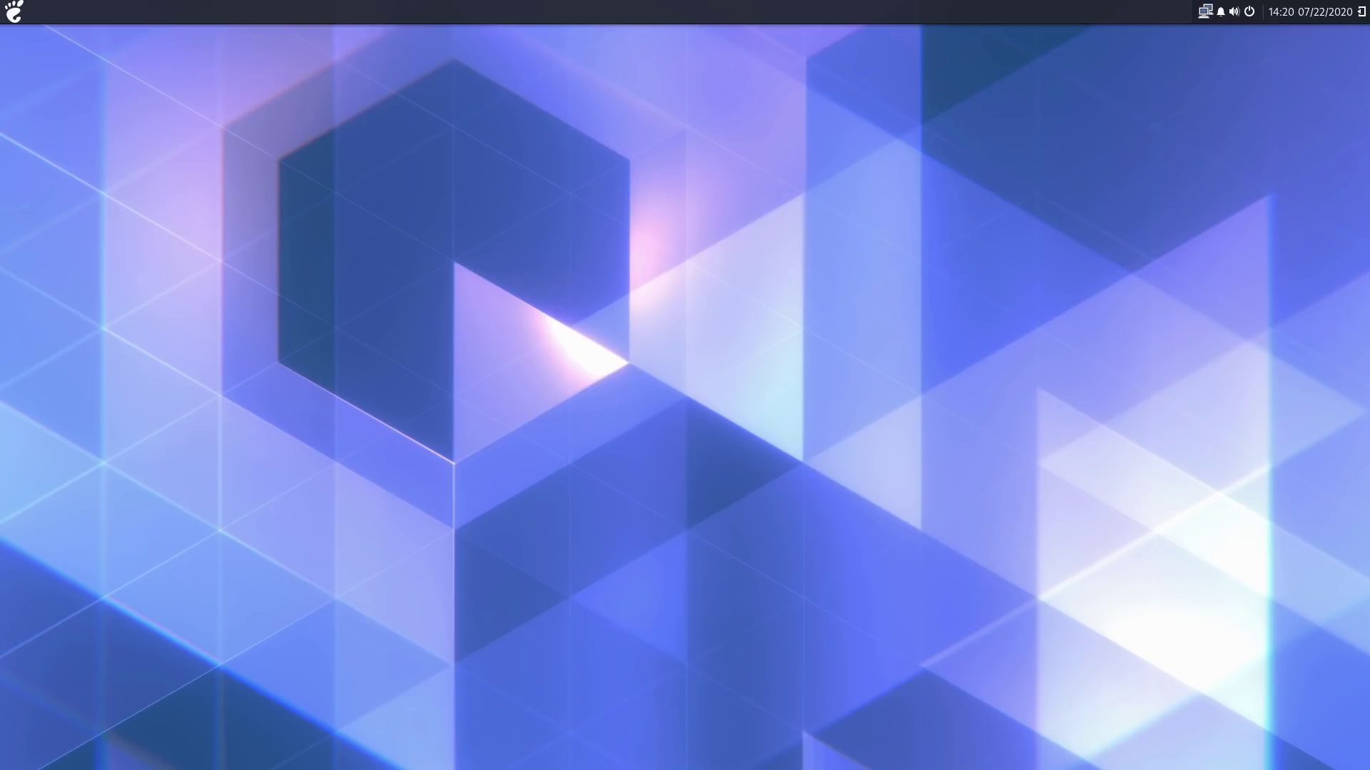
Open the desktop's background settings and move the Settings window clear of the application menu.
{"action": "right_click", "coordinate": [665, 190]}
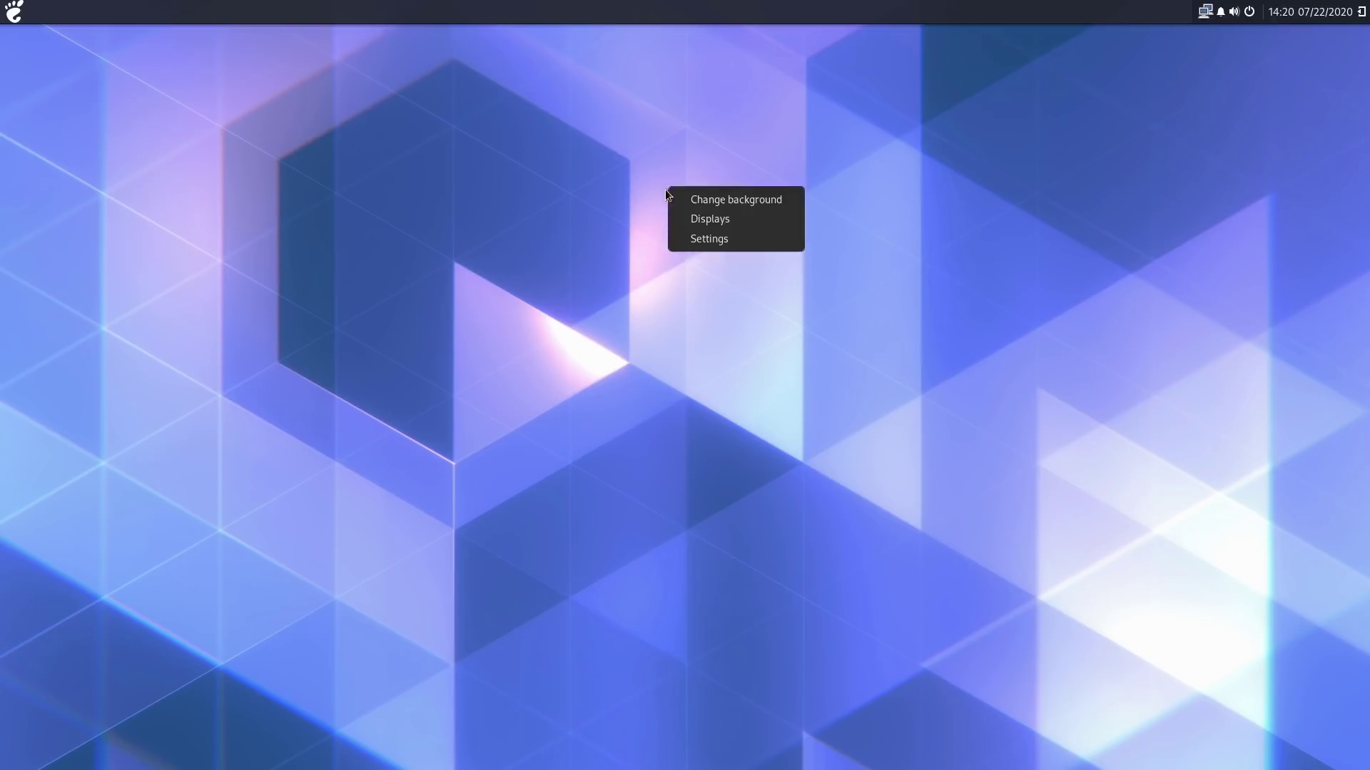
{"action": "left_click", "coordinate": [739, 199]}
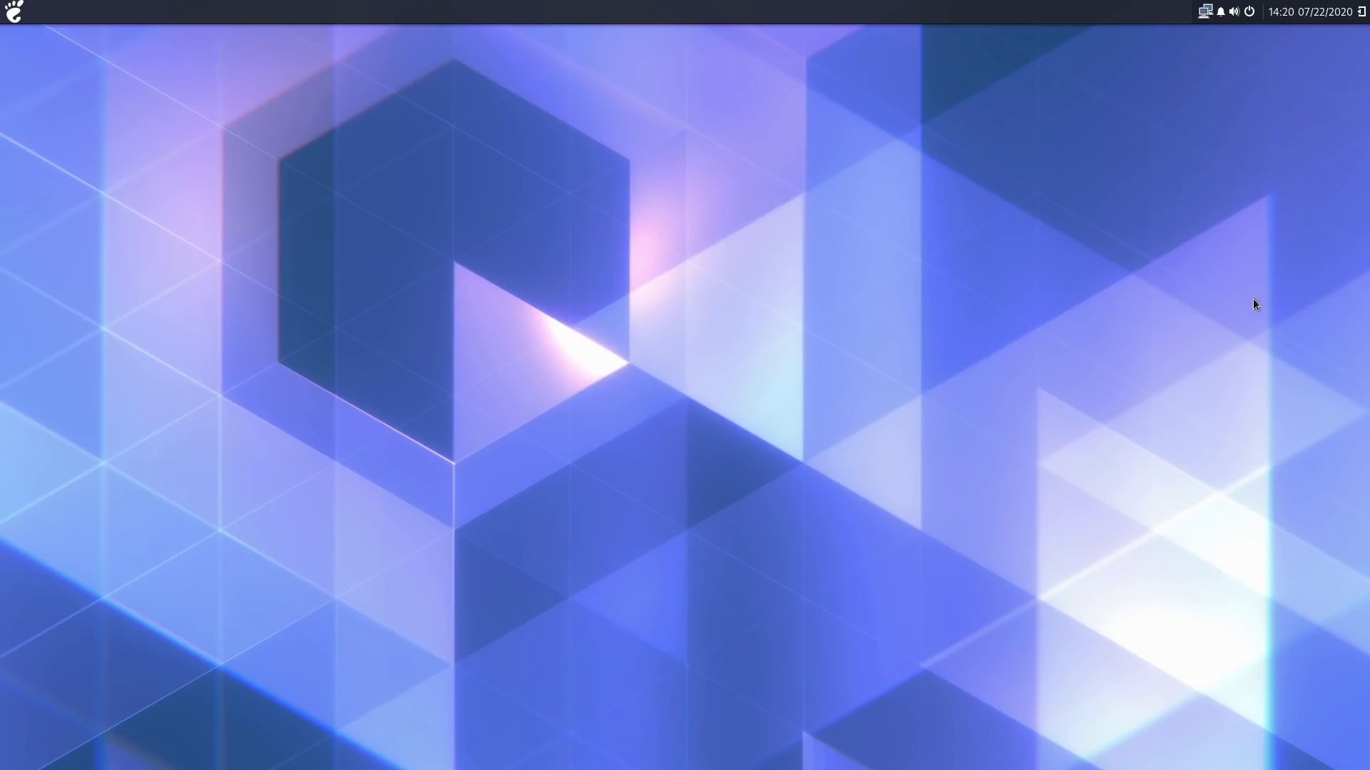
{"action": "left_click", "coordinate": [7, 15]}
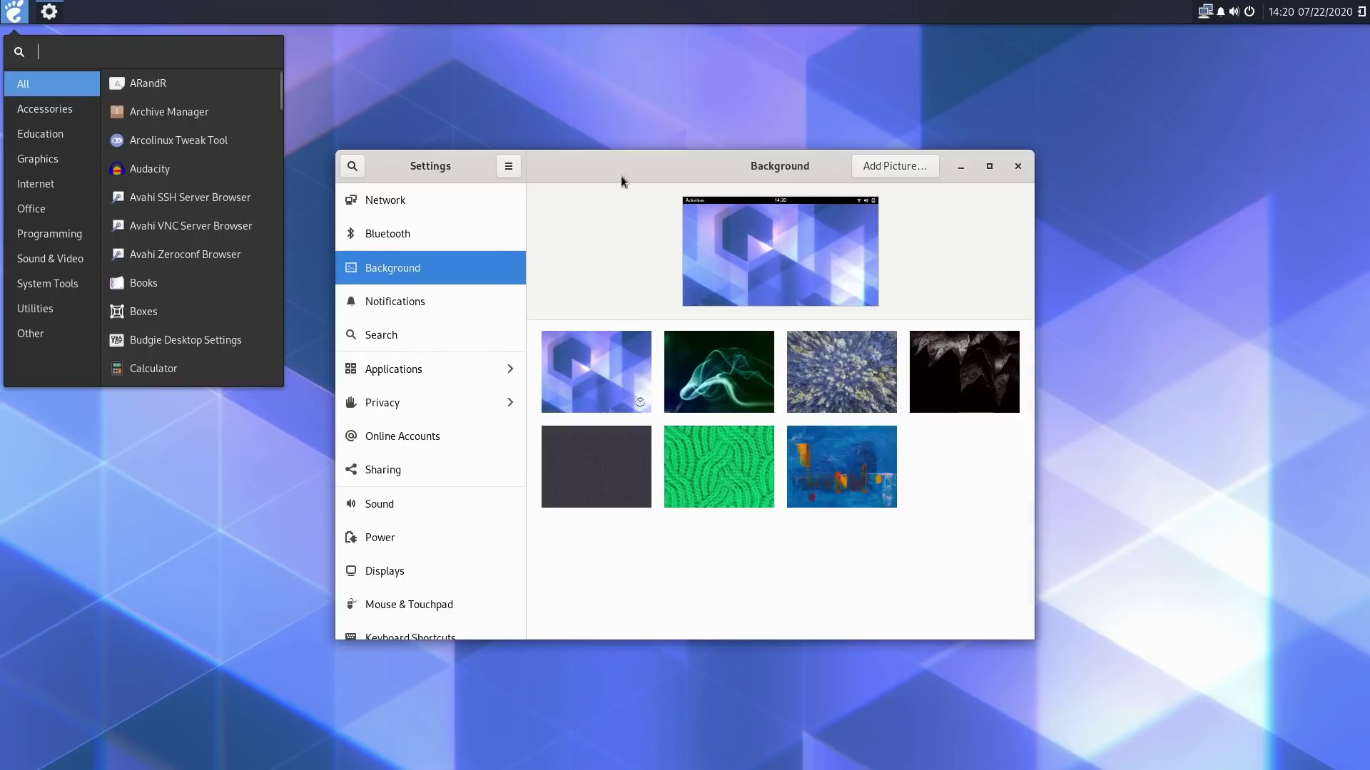
{"action": "left_click_drag", "start_coordinate": [672, 164], "coordinate": [805, 170]}
Try the snowy forest, green smoke, scattered grey symbols and dark patterned wallpapers on the desktop.
{"action": "left_click", "coordinate": [974, 386]}
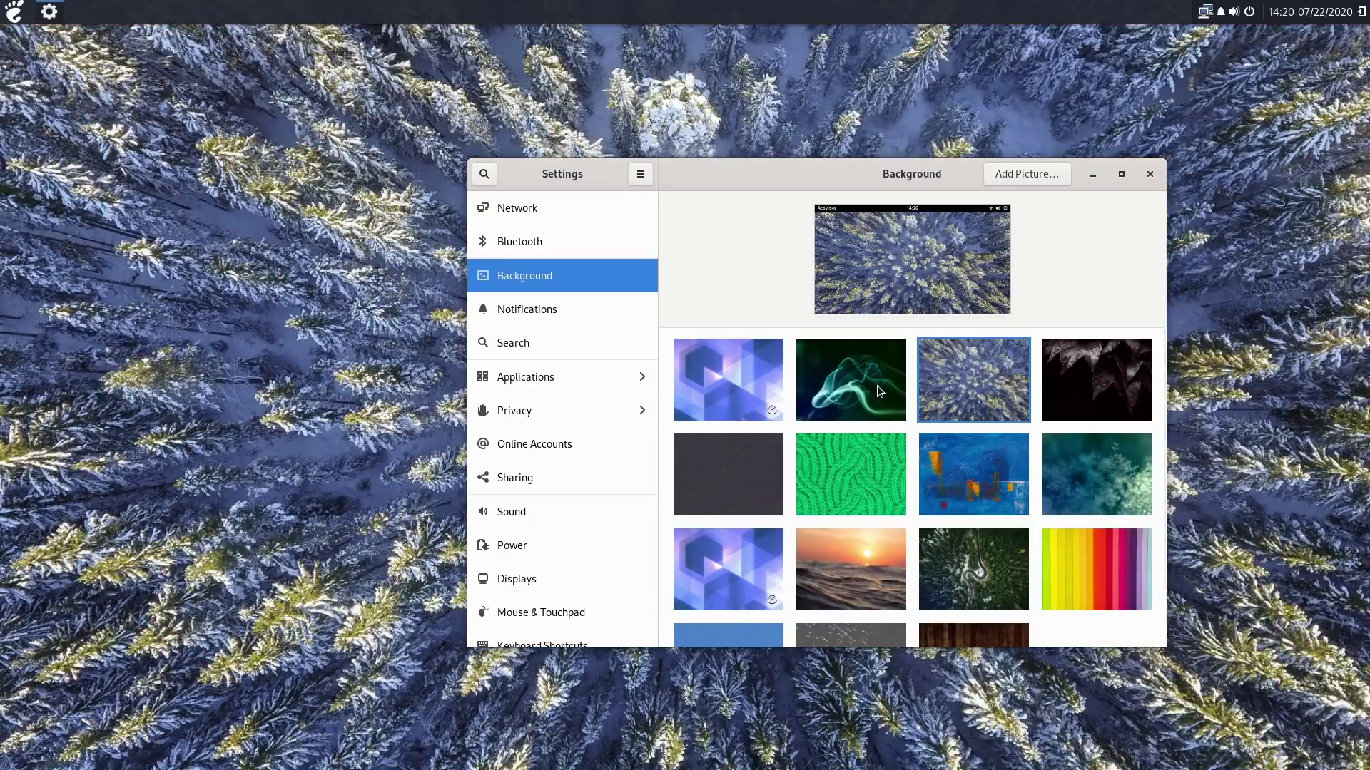
{"action": "left_click", "coordinate": [876, 386]}
{"action": "scroll", "coordinate": [940, 412], "scroll_direction": "down", "scroll_amount": 2}
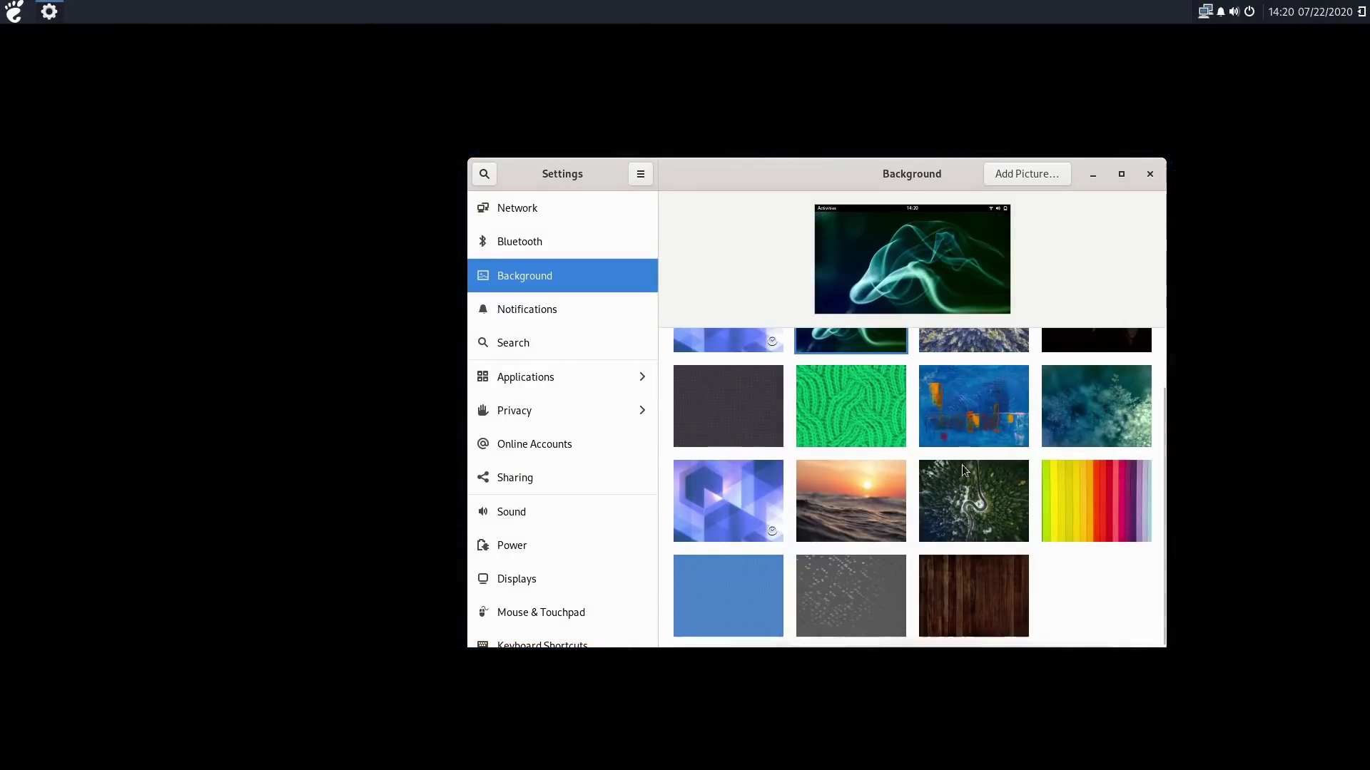
{"action": "left_click", "coordinate": [868, 594]}
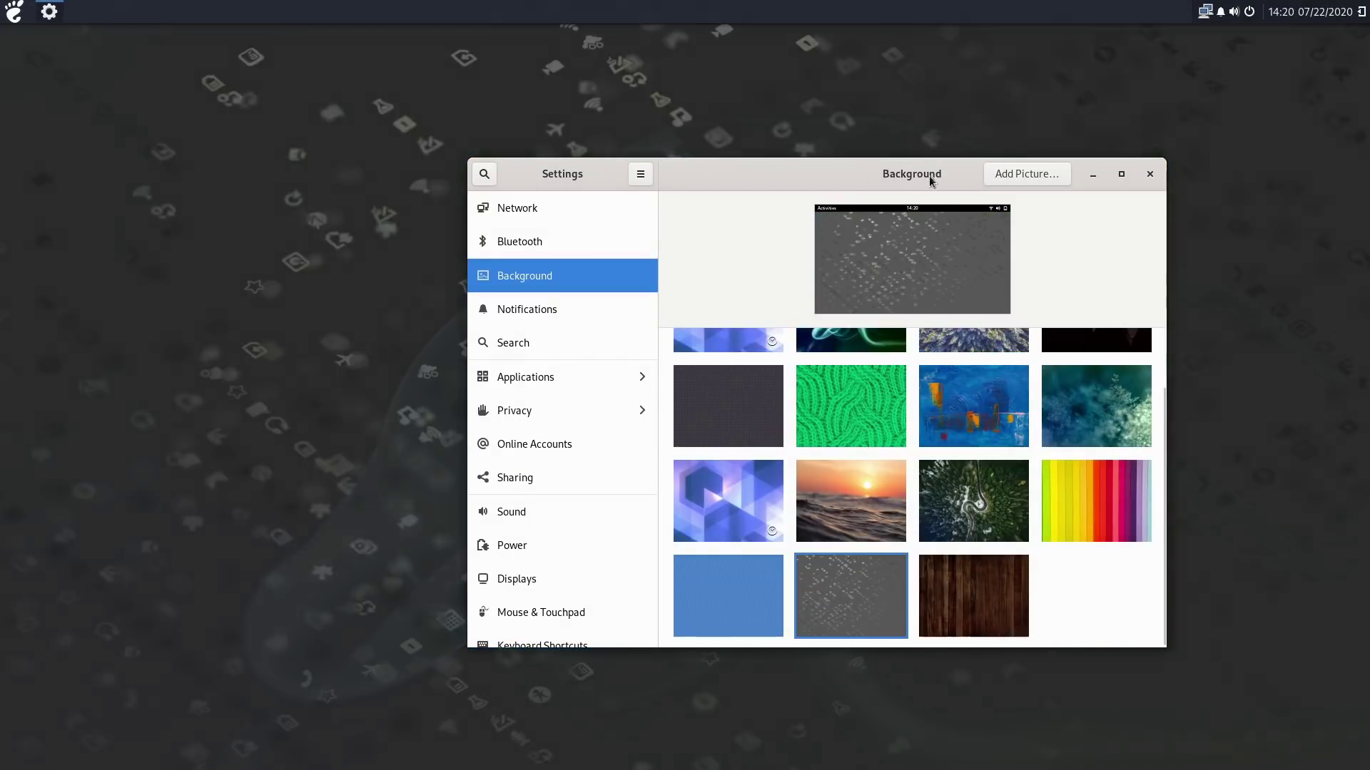
{"action": "left_click_drag", "start_coordinate": [913, 178], "coordinate": [727, 175]}
{"action": "left_click", "coordinate": [699, 436]}
{"action": "scroll", "coordinate": [562, 519], "scroll_direction": "up", "scroll_amount": 2}
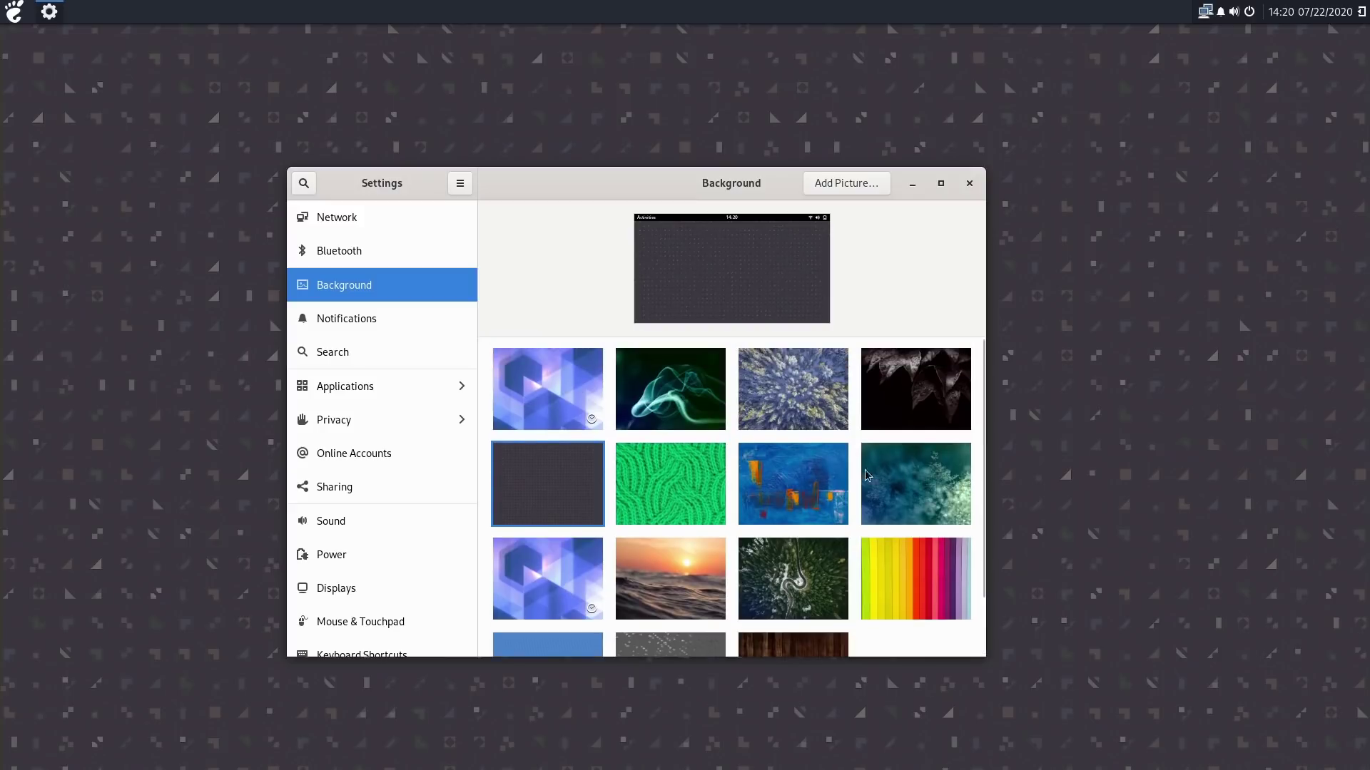
Set the teal wallpaper with the blurred plants as the desktop background and close Settings.
{"action": "left_click", "coordinate": [879, 499]}
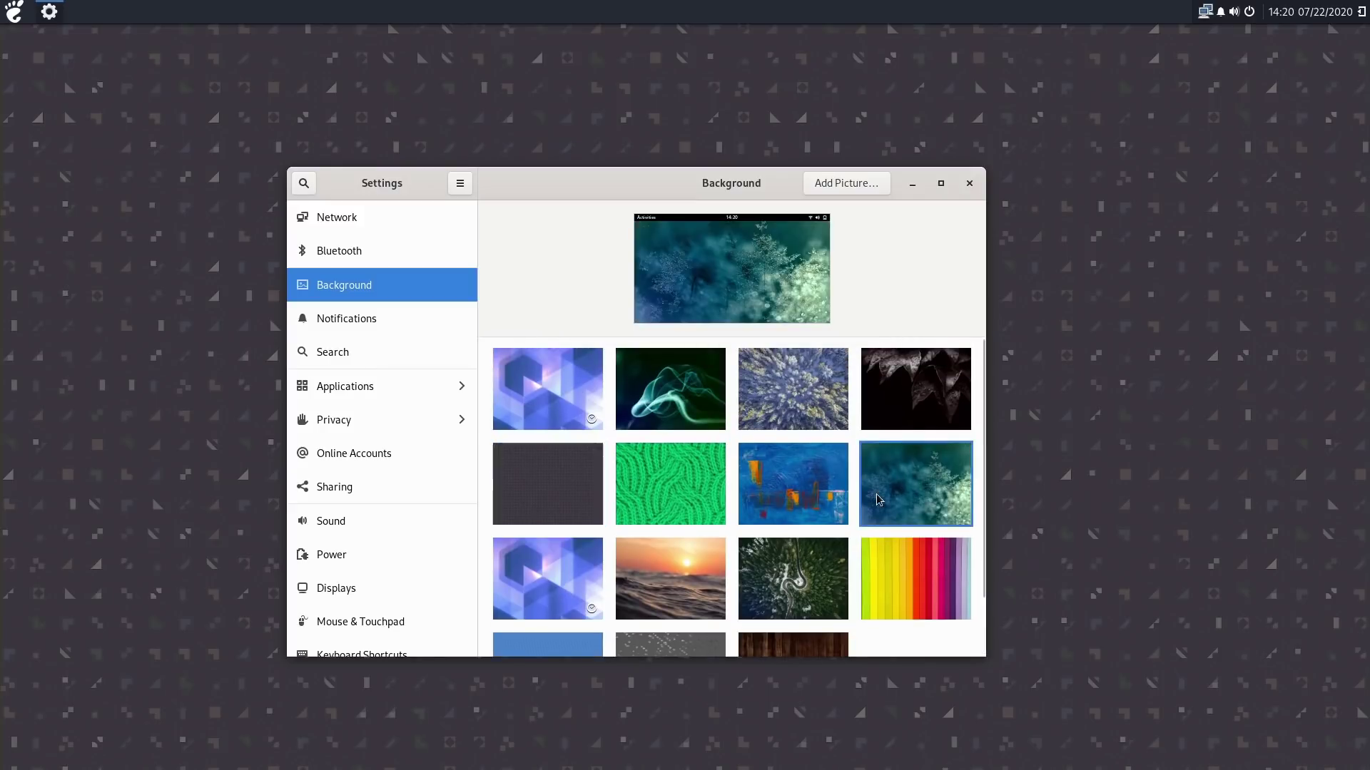
{"action": "left_click_drag", "start_coordinate": [756, 199], "coordinate": [854, 245]}
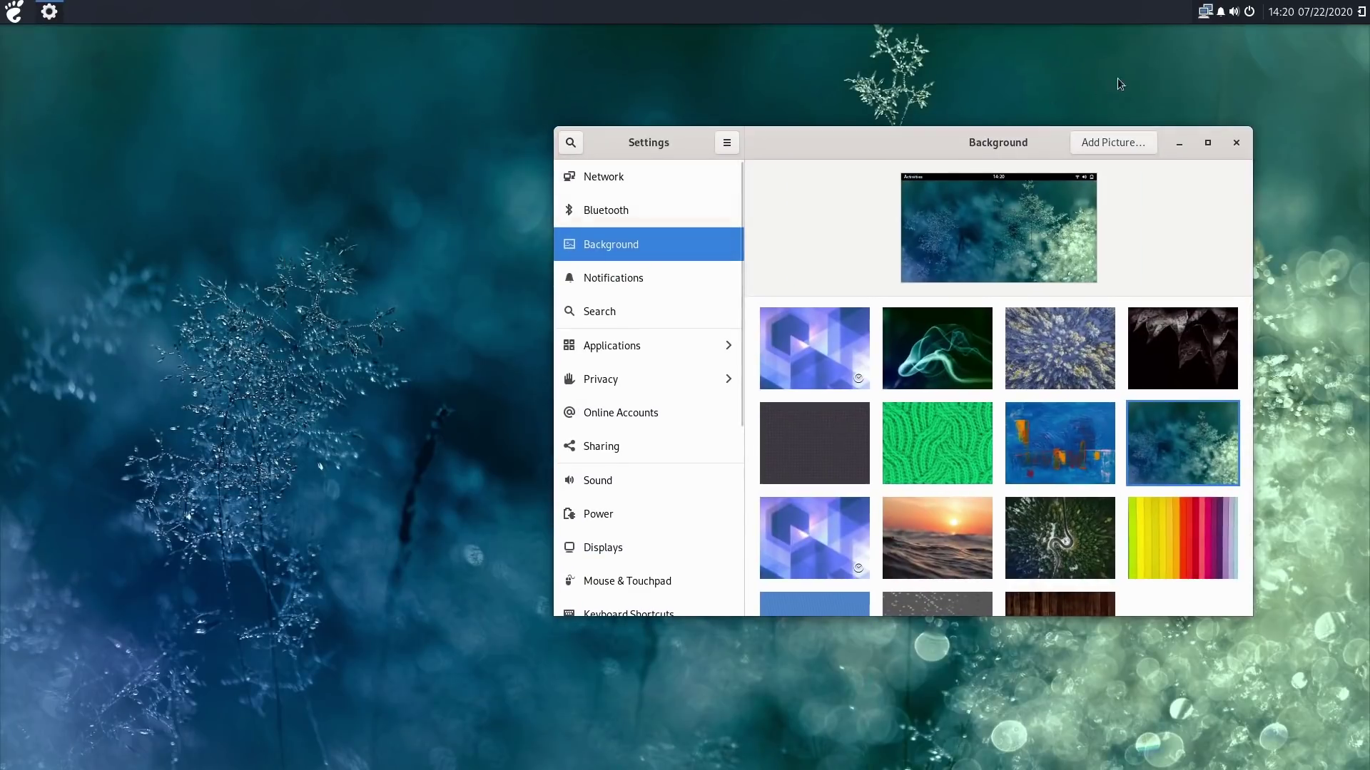
{"action": "left_click", "coordinate": [1236, 143]}
Look through the full list of installed applications to see what ships with the system.
{"action": "left_click", "coordinate": [14, 12]}
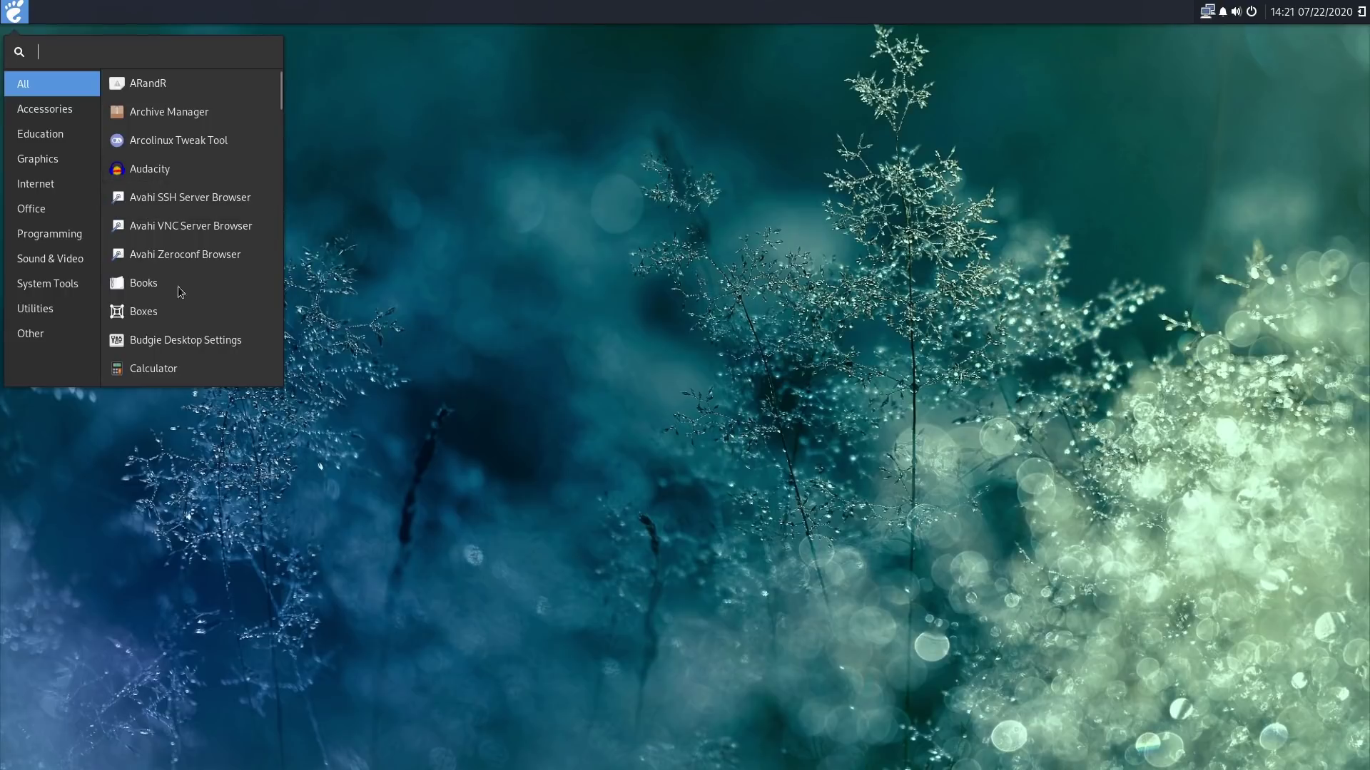
{"action": "scroll", "coordinate": [164, 321], "scroll_direction": "down", "scroll_amount": 3}
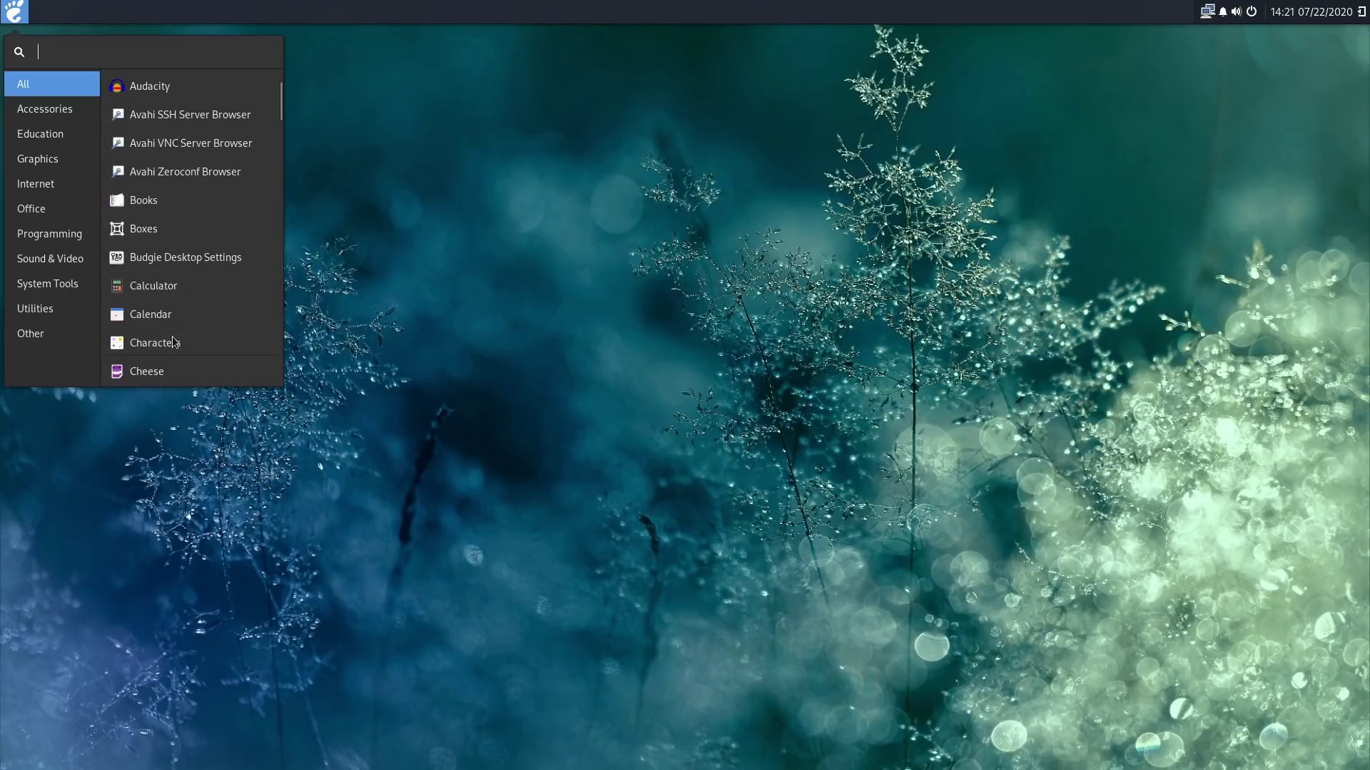
{"action": "scroll", "coordinate": [157, 357], "scroll_direction": "down", "scroll_amount": 5}
{"action": "scroll", "coordinate": [145, 371], "scroll_direction": "down", "scroll_amount": 3}
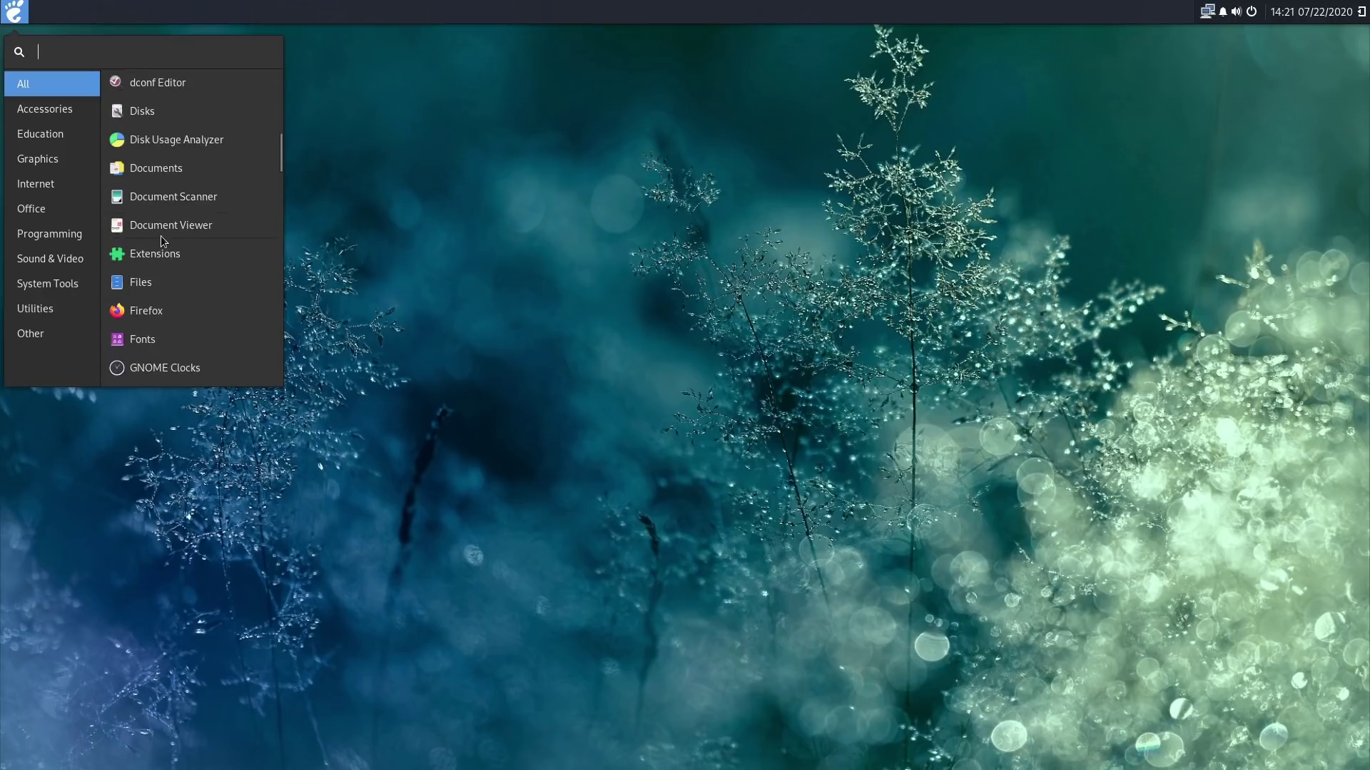
{"action": "scroll", "coordinate": [146, 375], "scroll_direction": "down", "scroll_amount": 7}
{"action": "scroll", "coordinate": [170, 294], "scroll_direction": "down", "scroll_amount": 7}
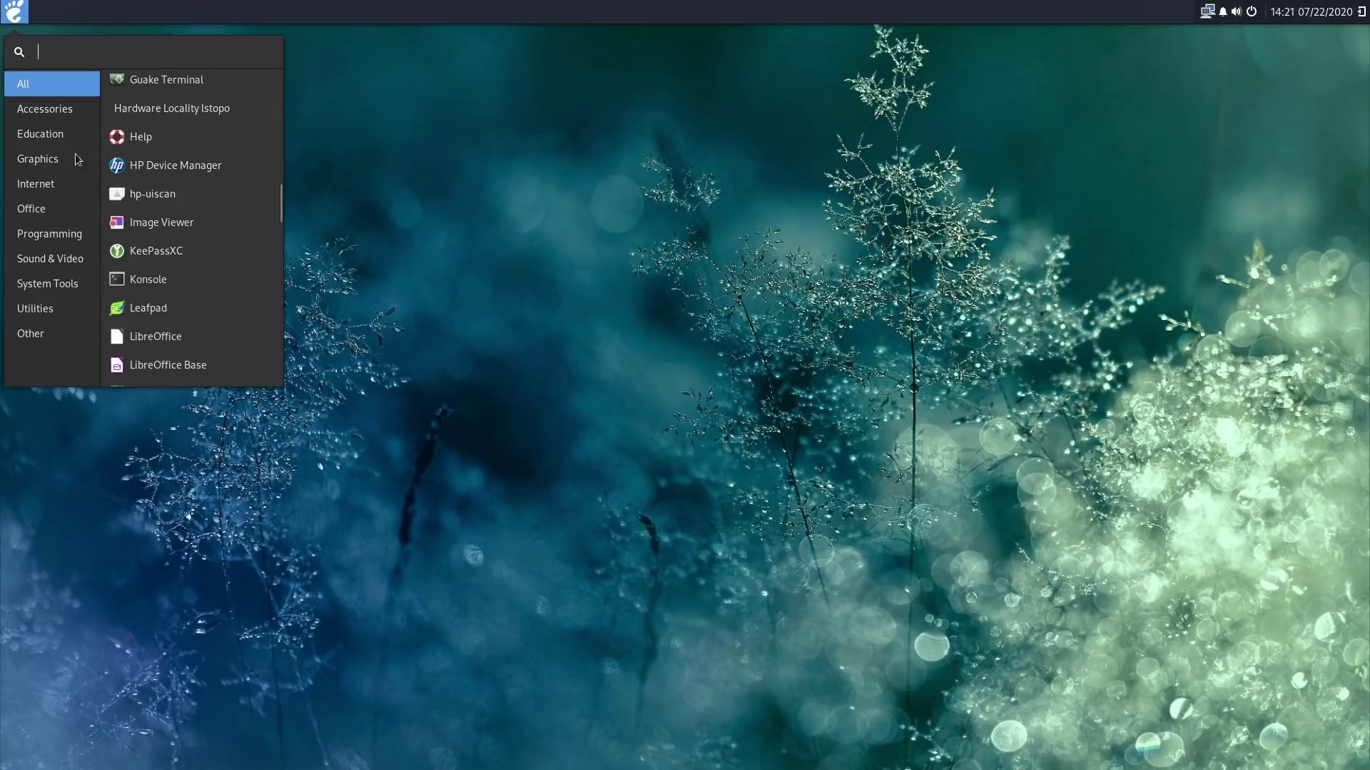
Review the installed applications by category, from Accessories, Education and Graphics through Internet, Office, Programming, Sound & Video and System Tools.
{"action": "left_click", "coordinate": [35, 112]}
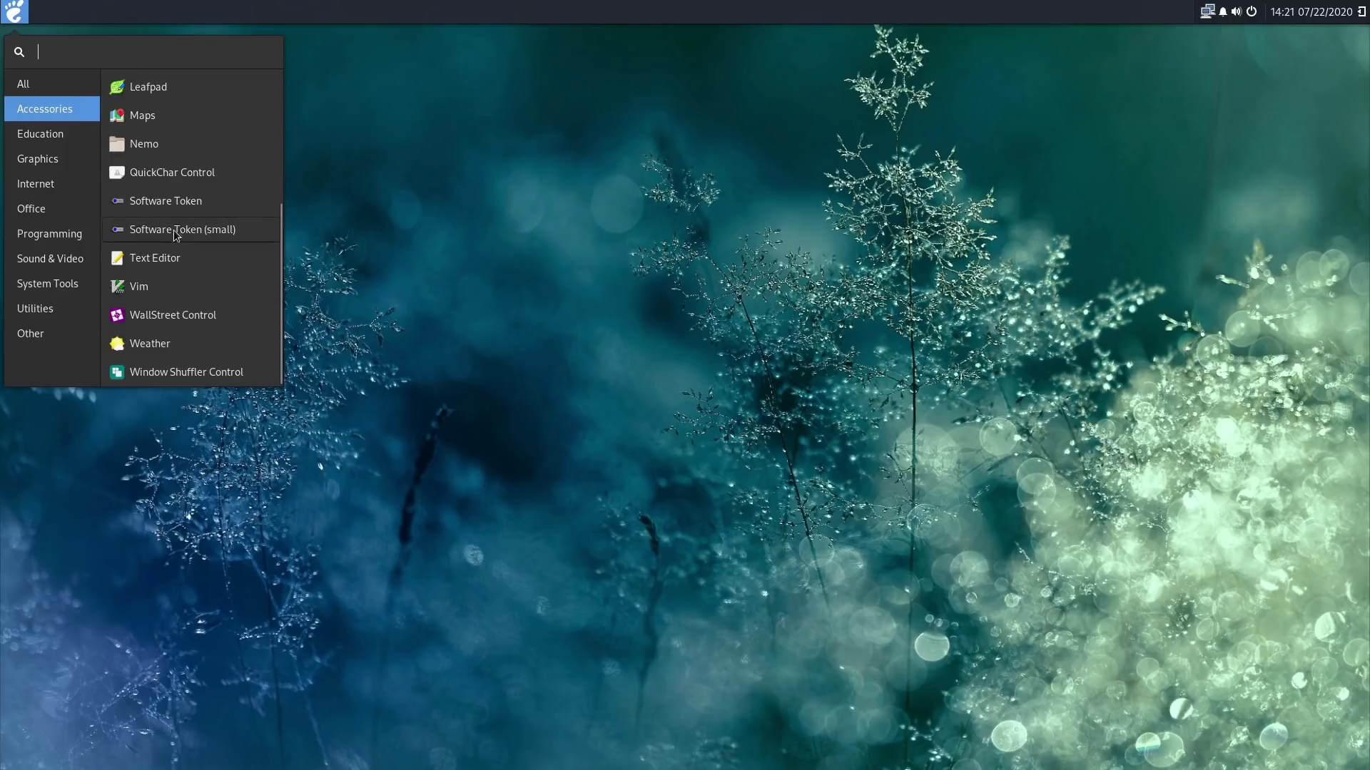
{"action": "left_click", "coordinate": [45, 140]}
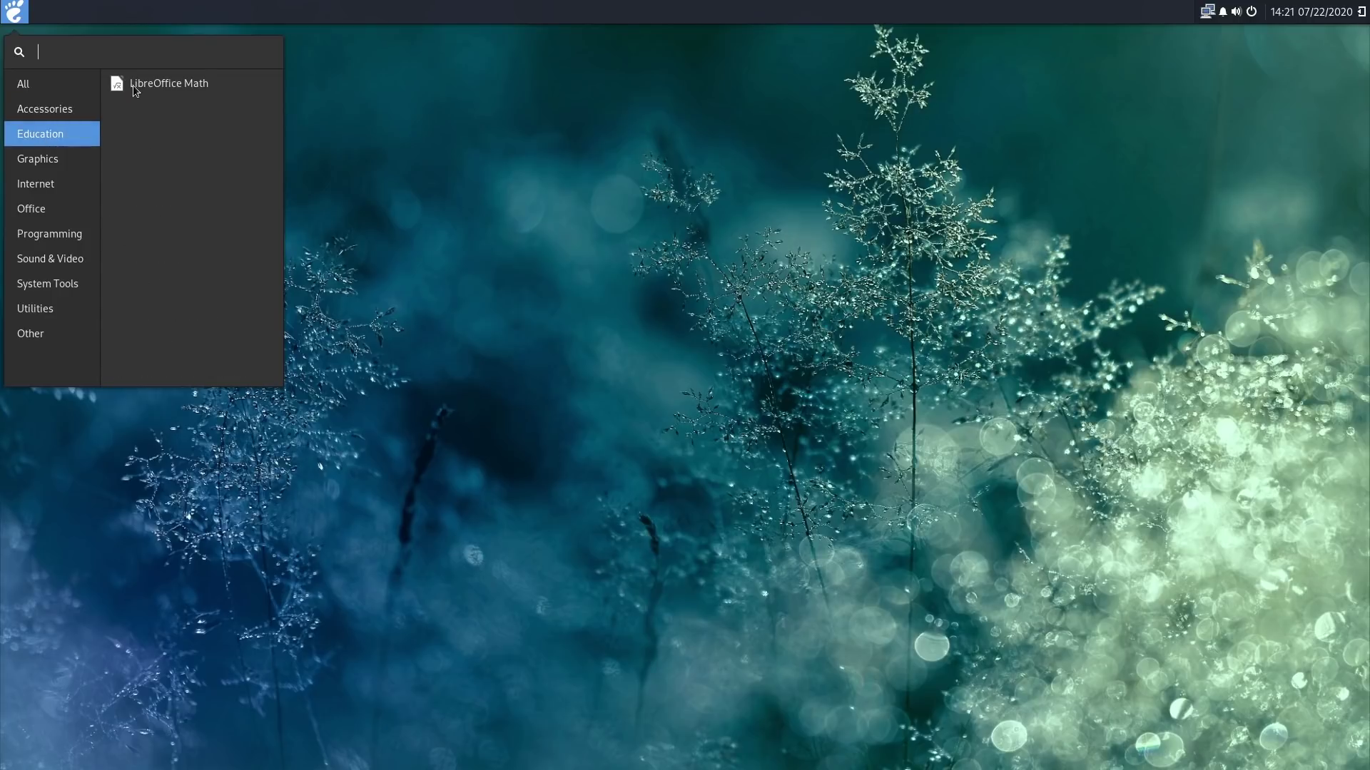
{"action": "left_click", "coordinate": [72, 161]}
{"action": "left_click", "coordinate": [47, 183]}
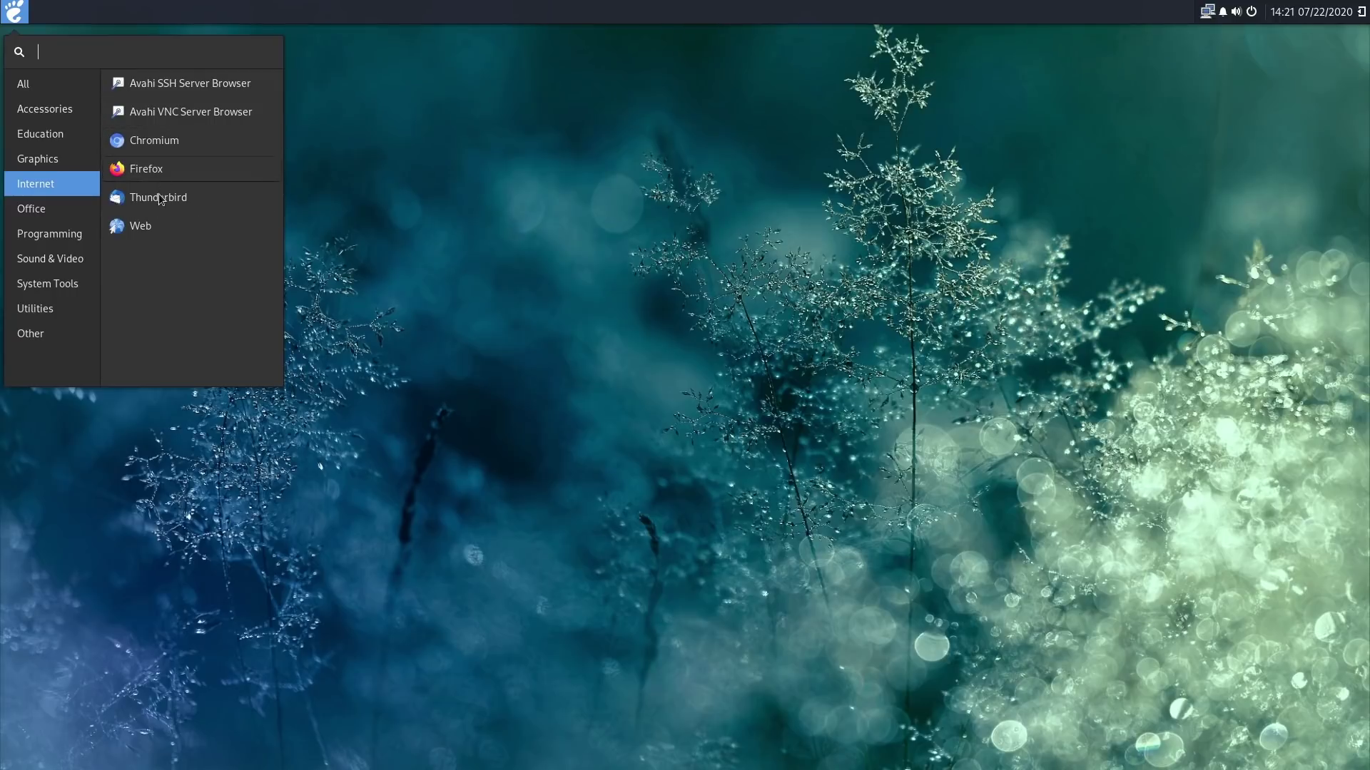
{"action": "left_click", "coordinate": [61, 208]}
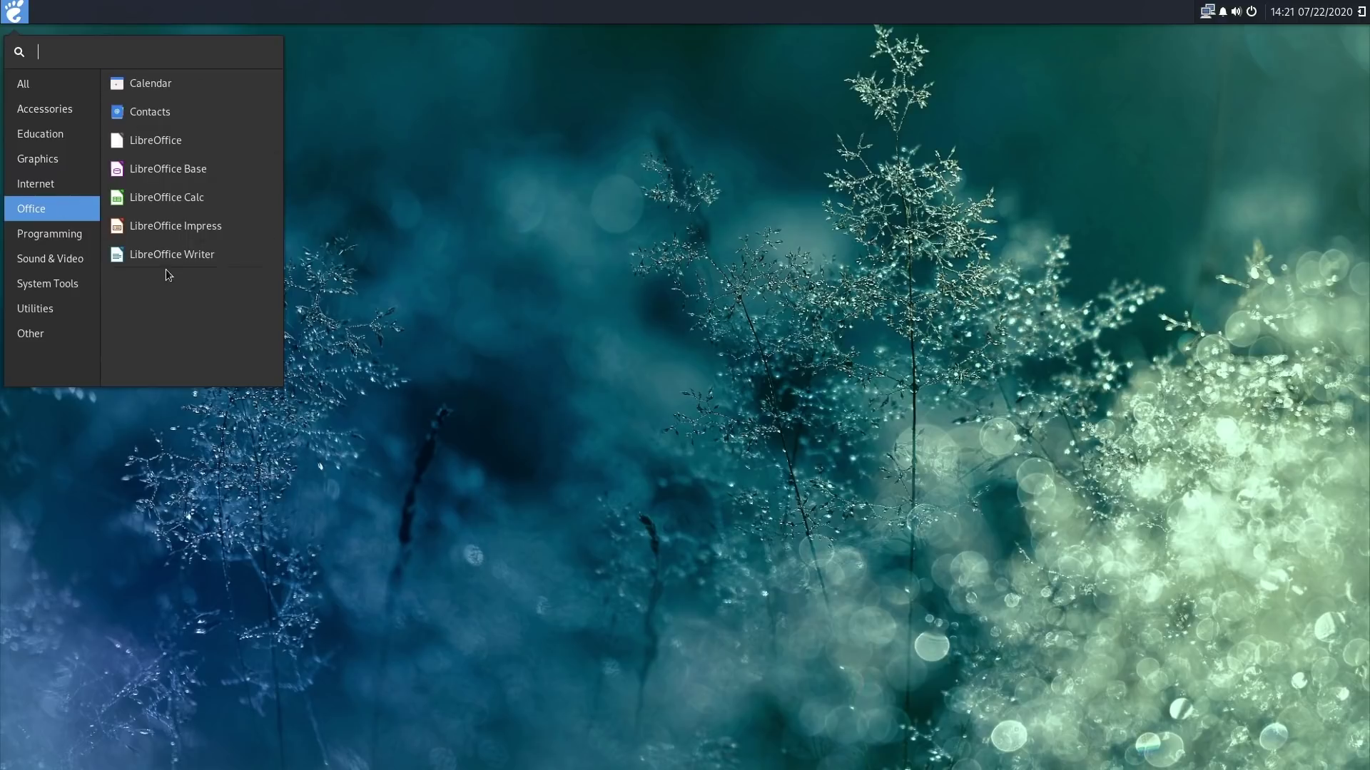
{"action": "left_click", "coordinate": [50, 233]}
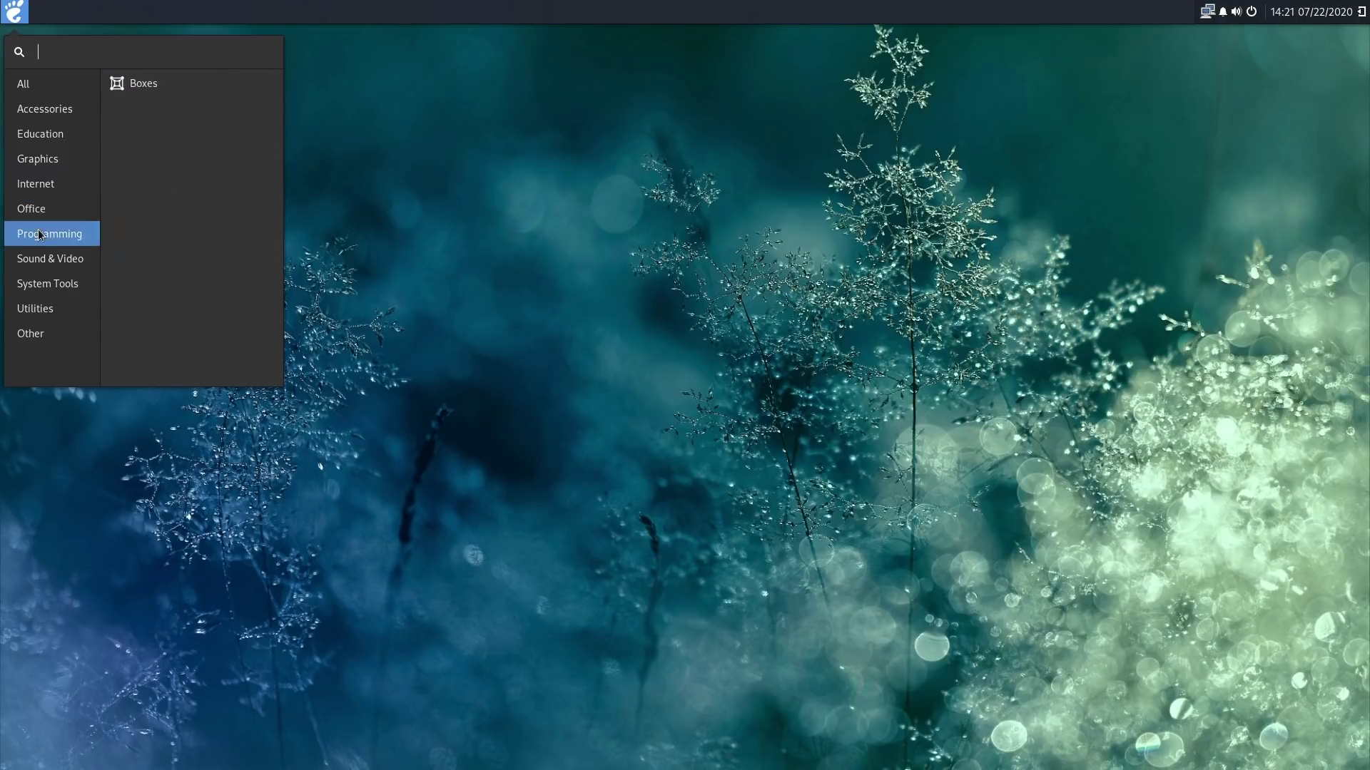
{"action": "left_click", "coordinate": [58, 258]}
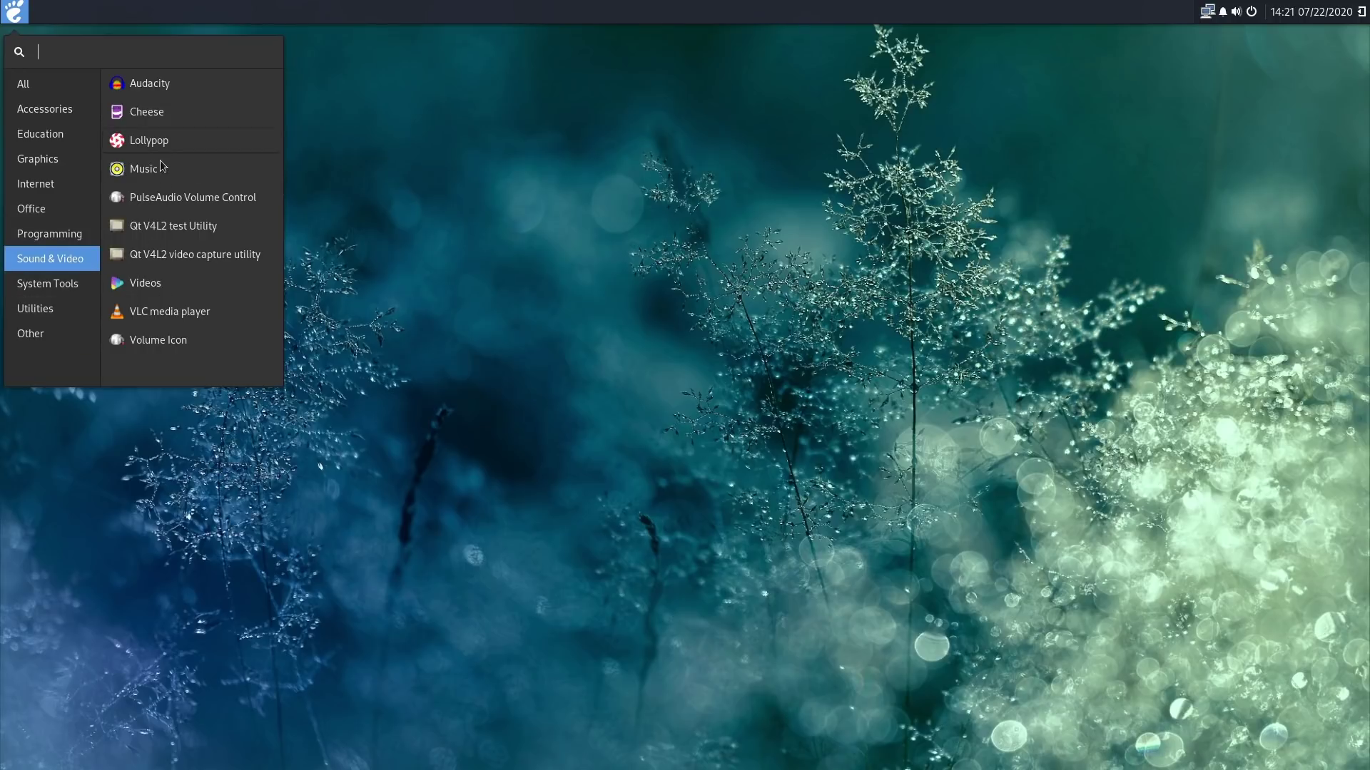
{"action": "left_click", "coordinate": [29, 284]}
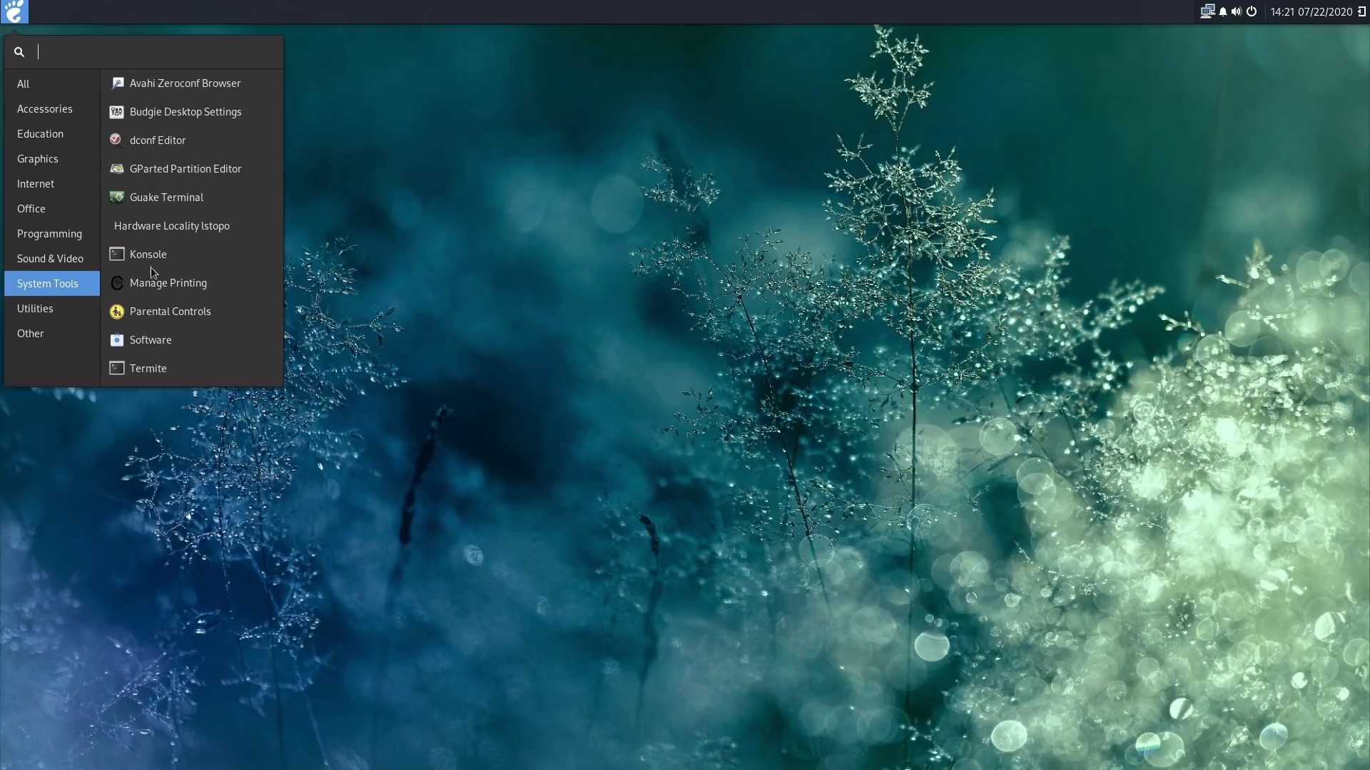
Launch the ArcoLinux Tweak Tool from the full application list and authenticate with the account password.
{"action": "left_click", "coordinate": [45, 94]}
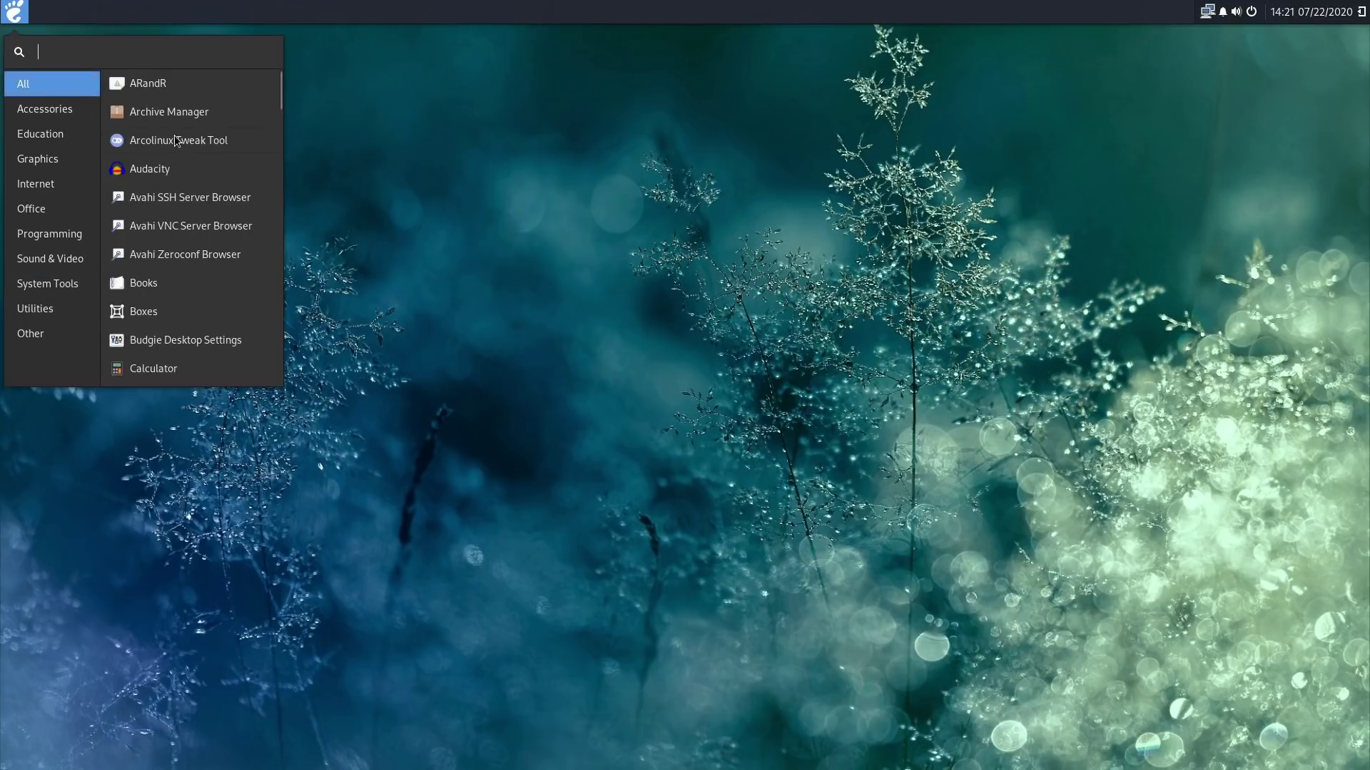
{"action": "left_click", "coordinate": [175, 140]}
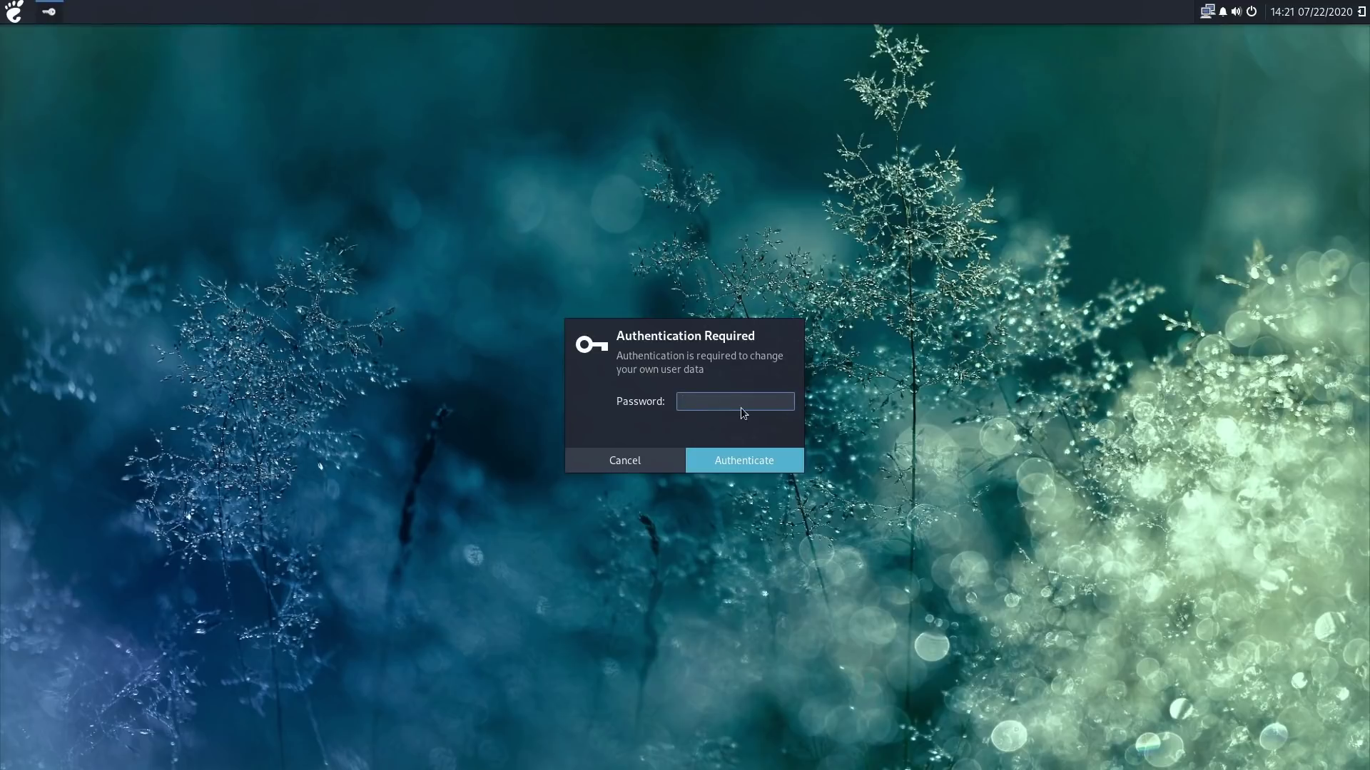
{"action": "key", "text": "Return"}
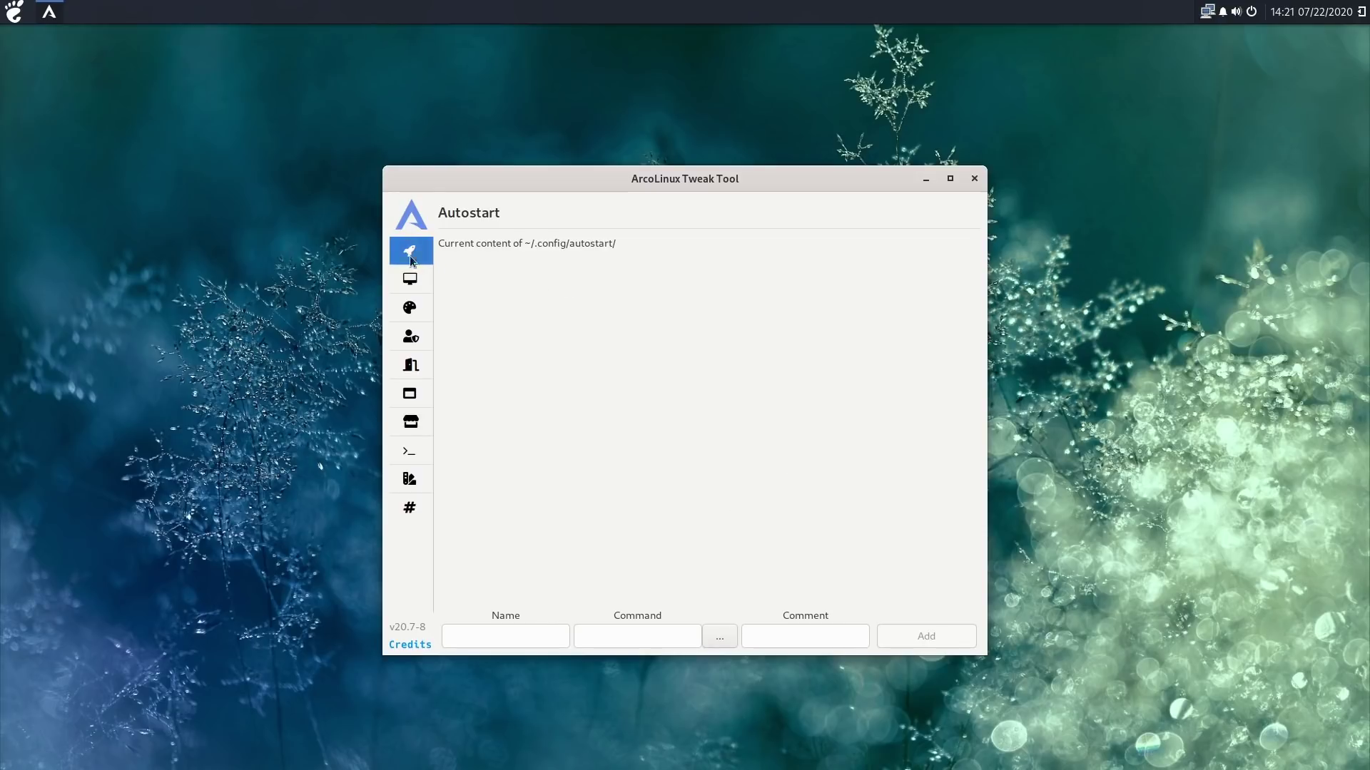
Examine the desktops offered by the Desktop Installer, previewing budgie-desktop and deepin without installing either.
{"action": "left_click", "coordinate": [409, 279]}
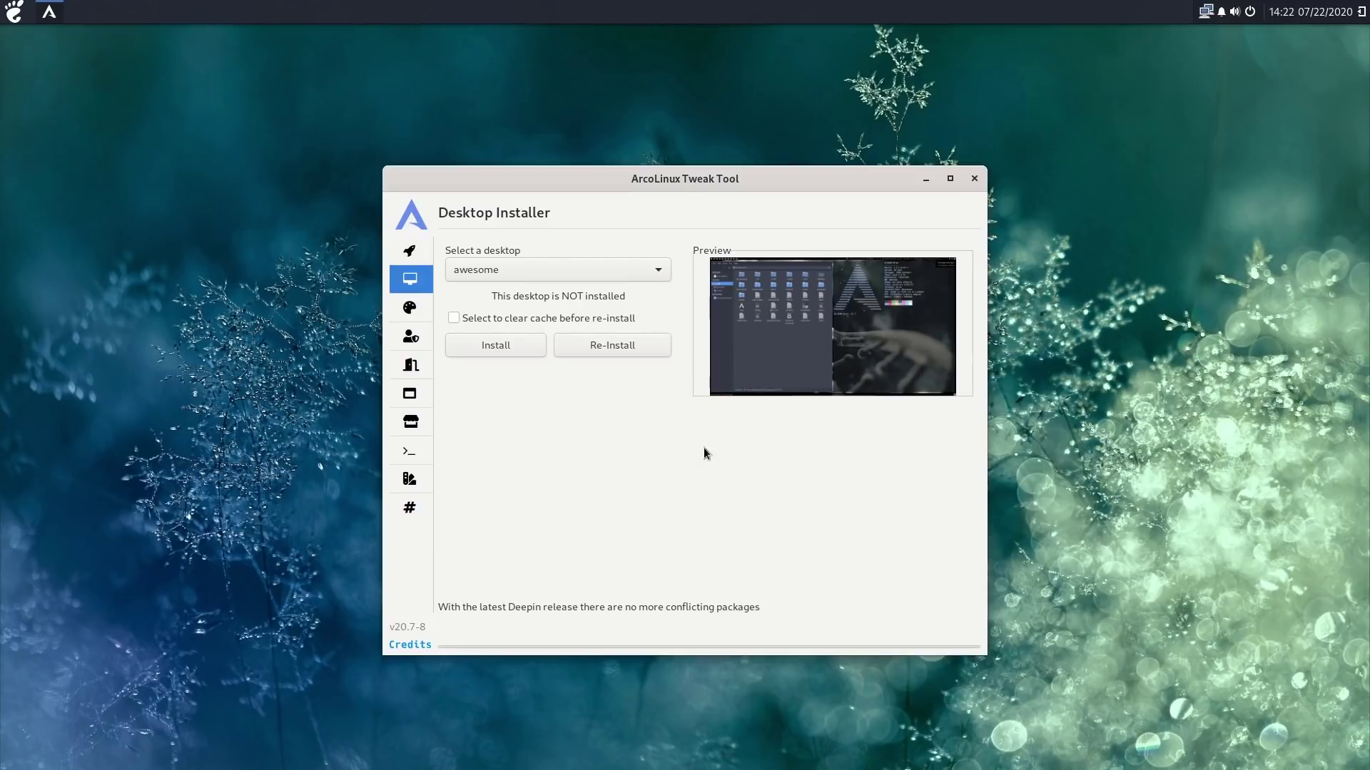
{"action": "left_click", "coordinate": [658, 269]}
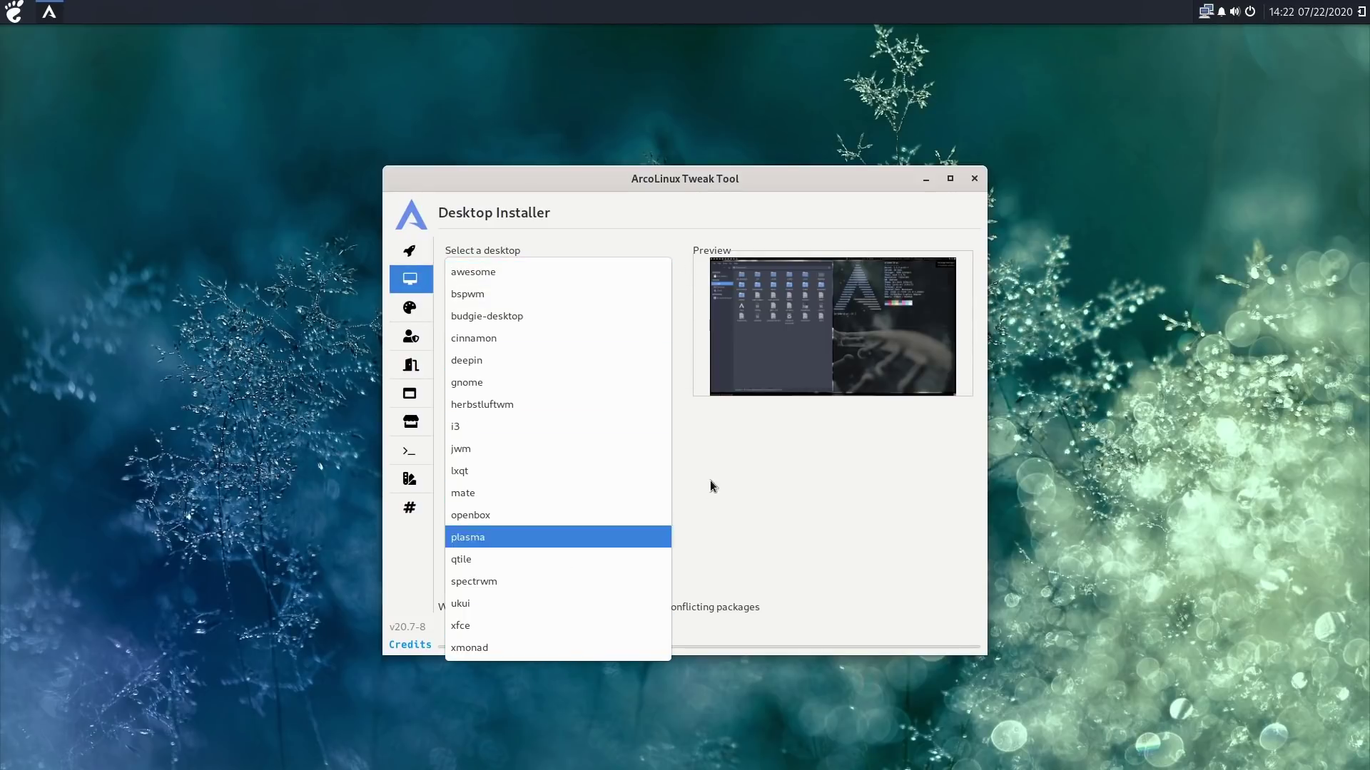
{"action": "left_click", "coordinate": [832, 435]}
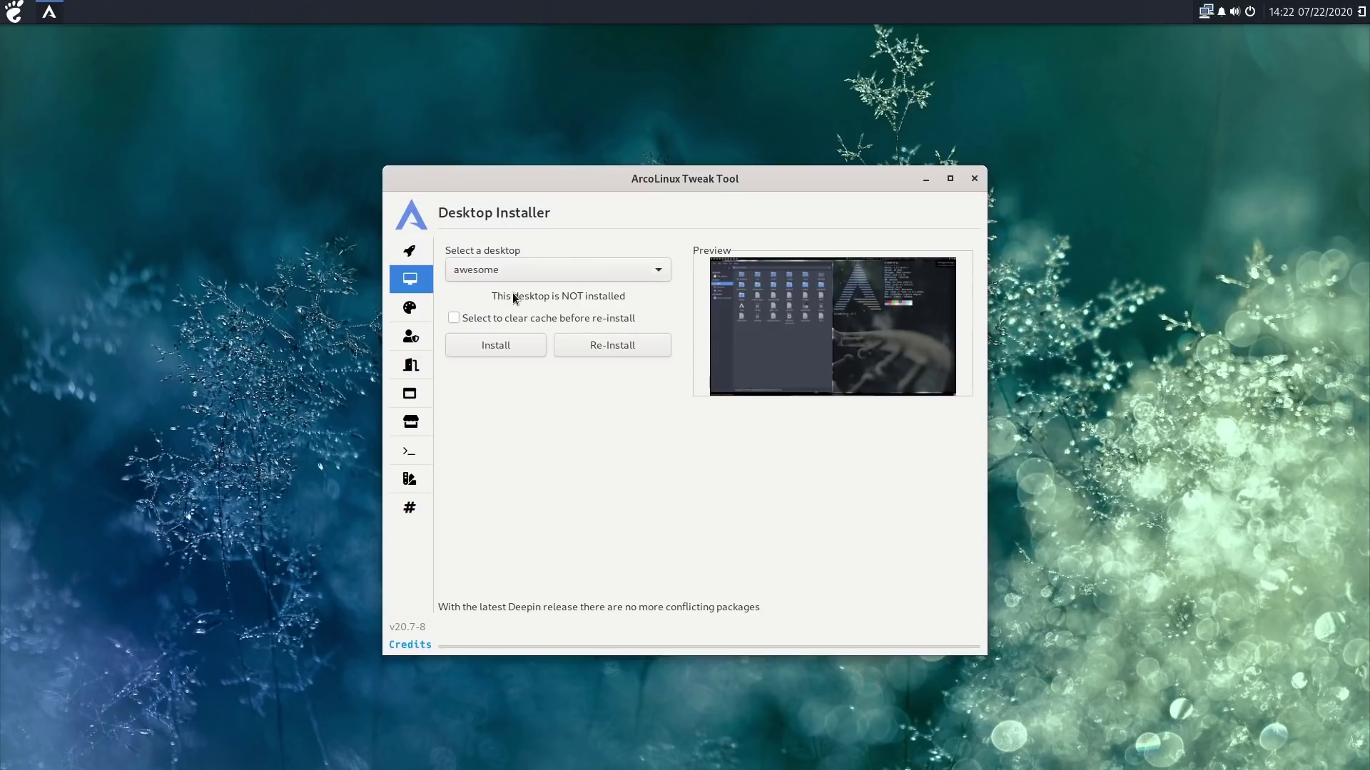
{"action": "left_click", "coordinate": [543, 272]}
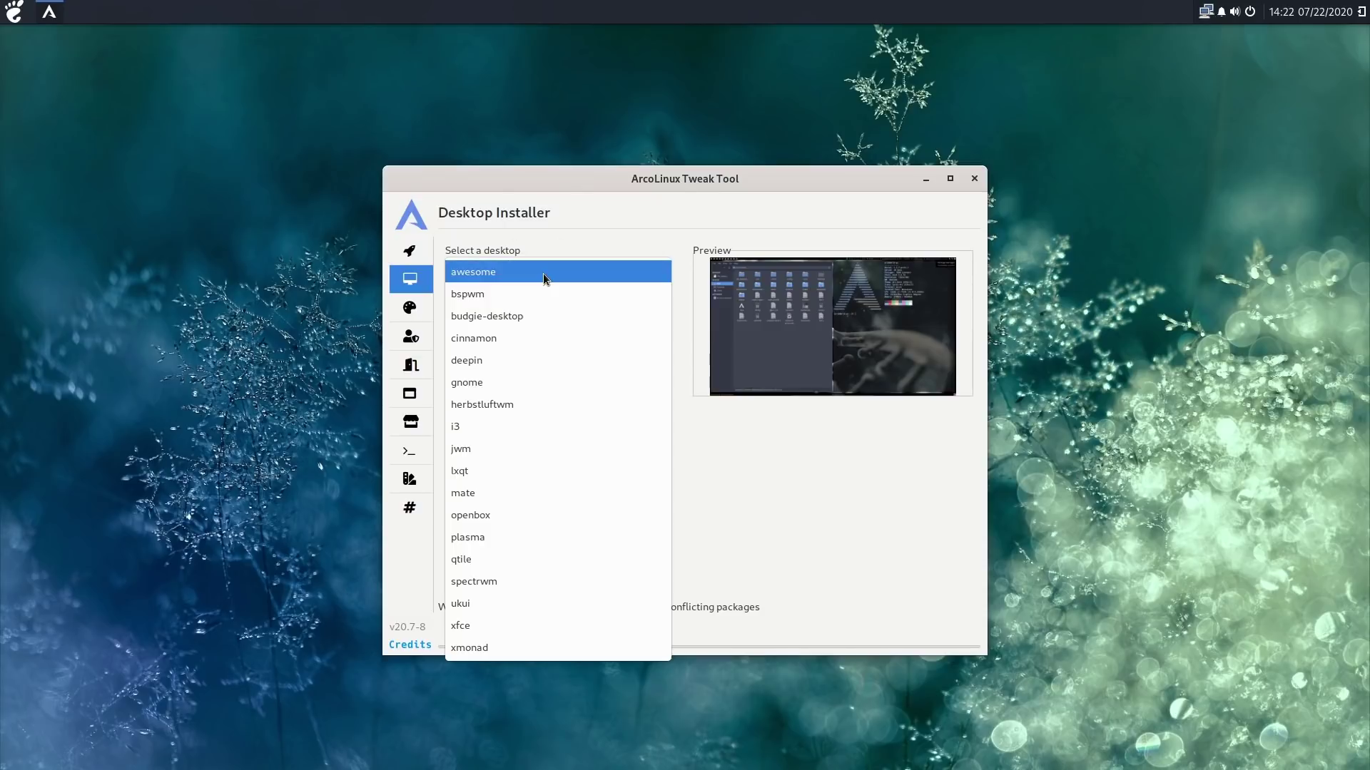
{"action": "left_click", "coordinate": [511, 311]}
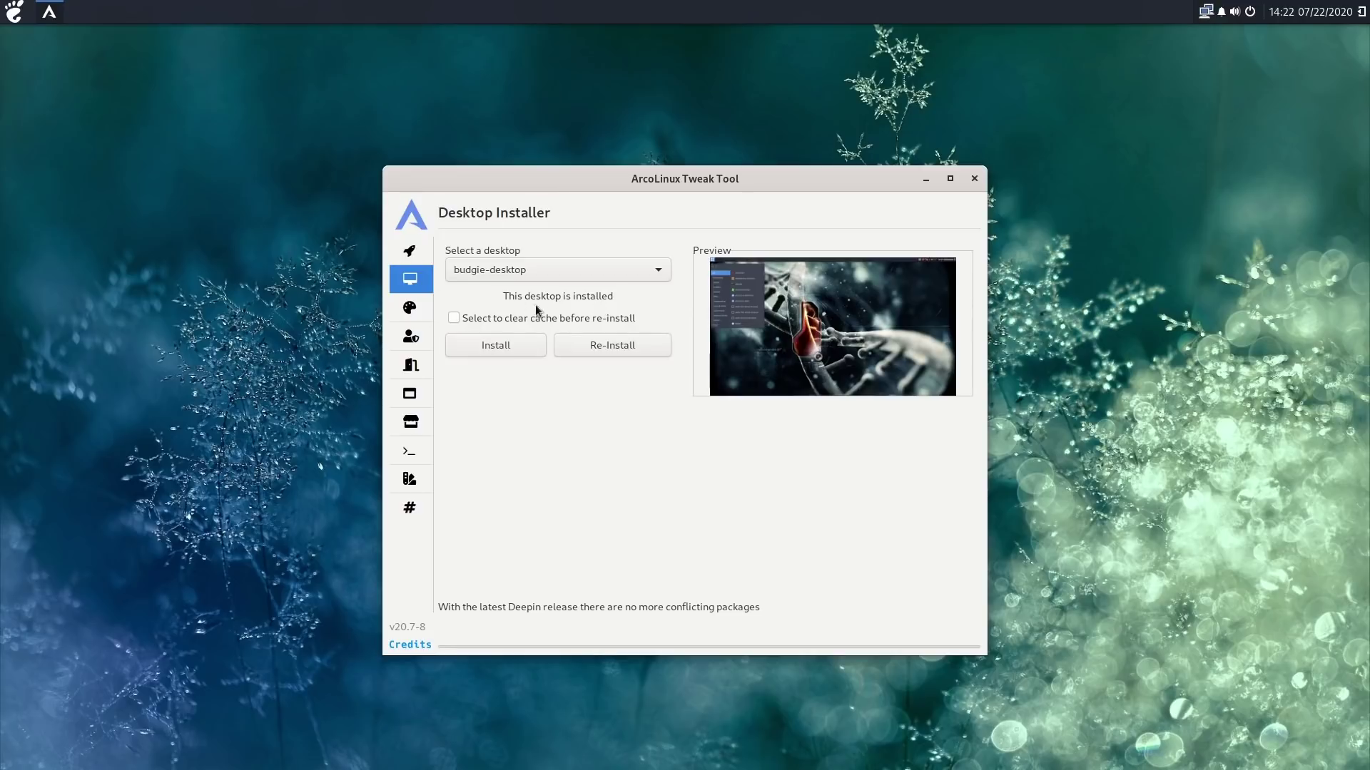
{"action": "left_click", "coordinate": [546, 273]}
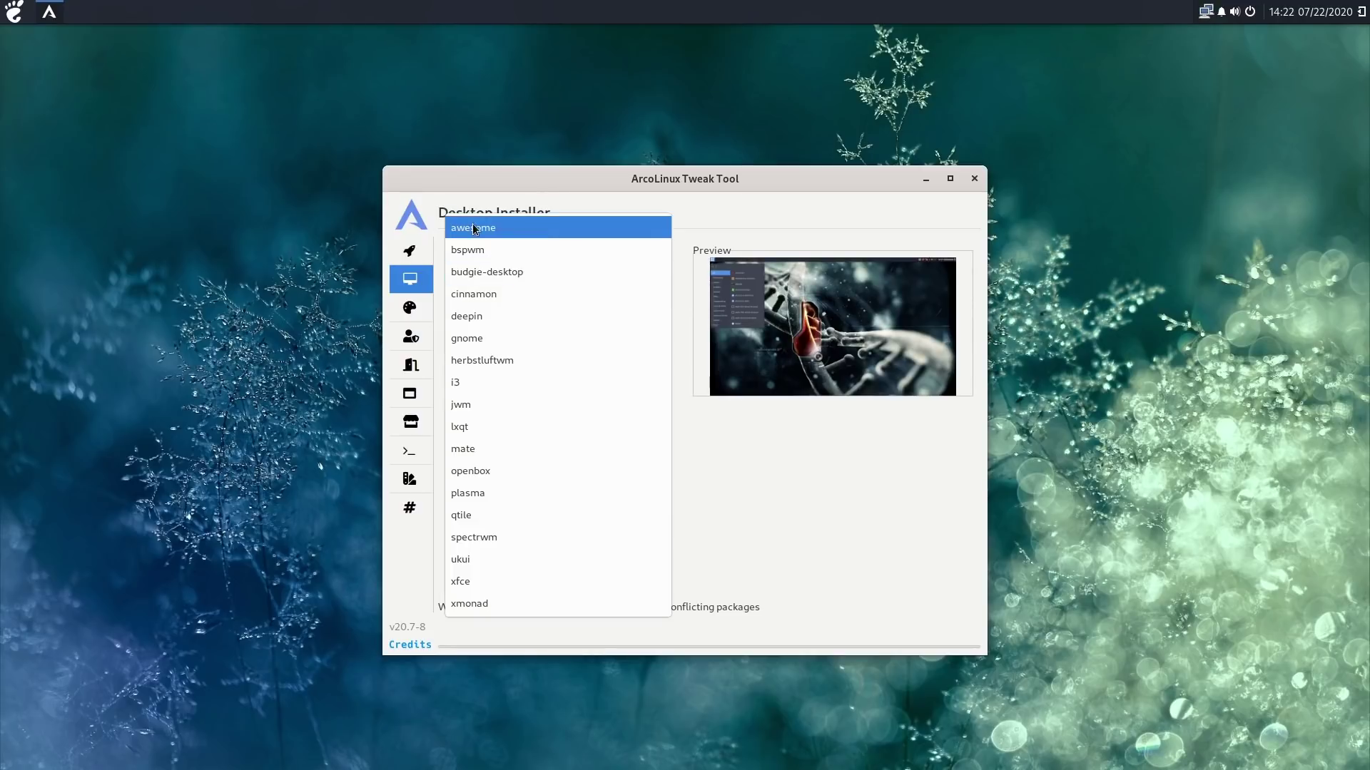
{"action": "left_click", "coordinate": [478, 316]}
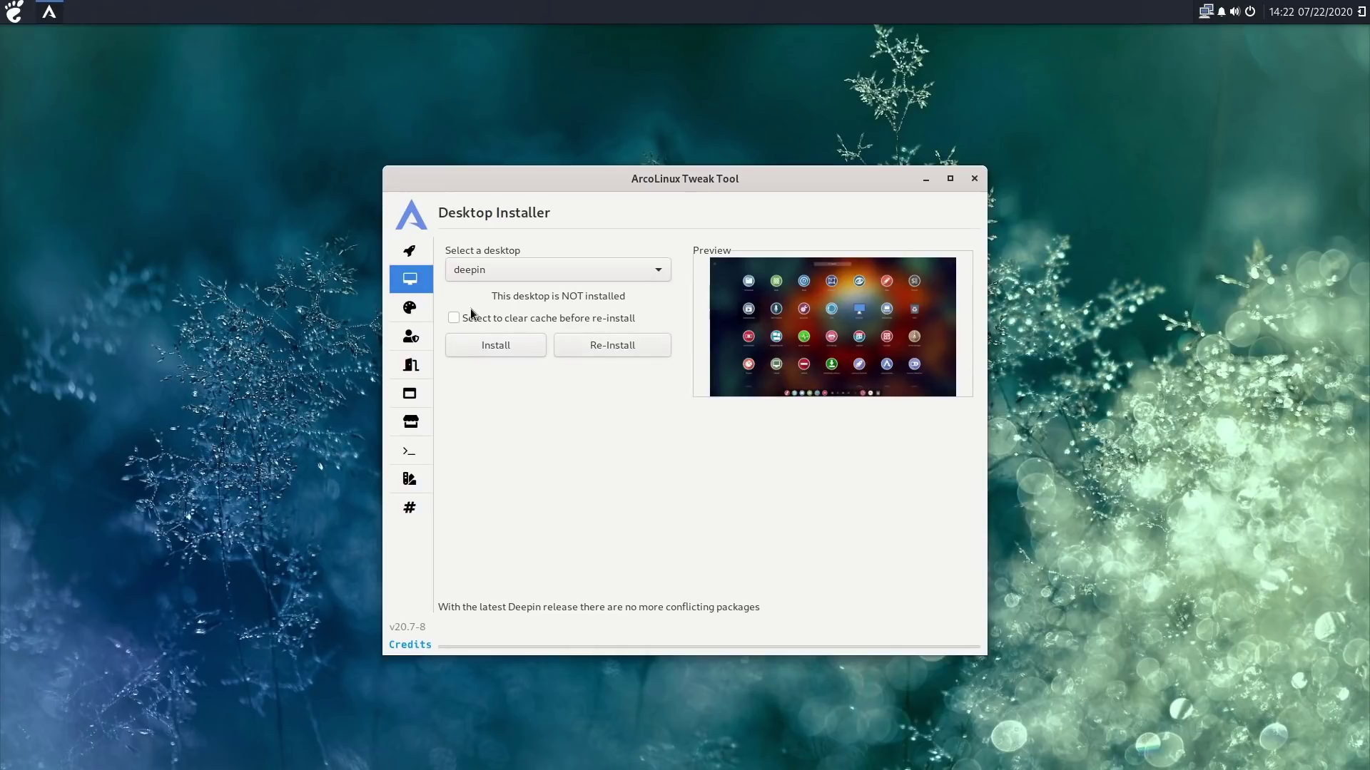
Enable hblock in the HBlock Addblocker settings.
{"action": "left_click", "coordinate": [416, 314]}
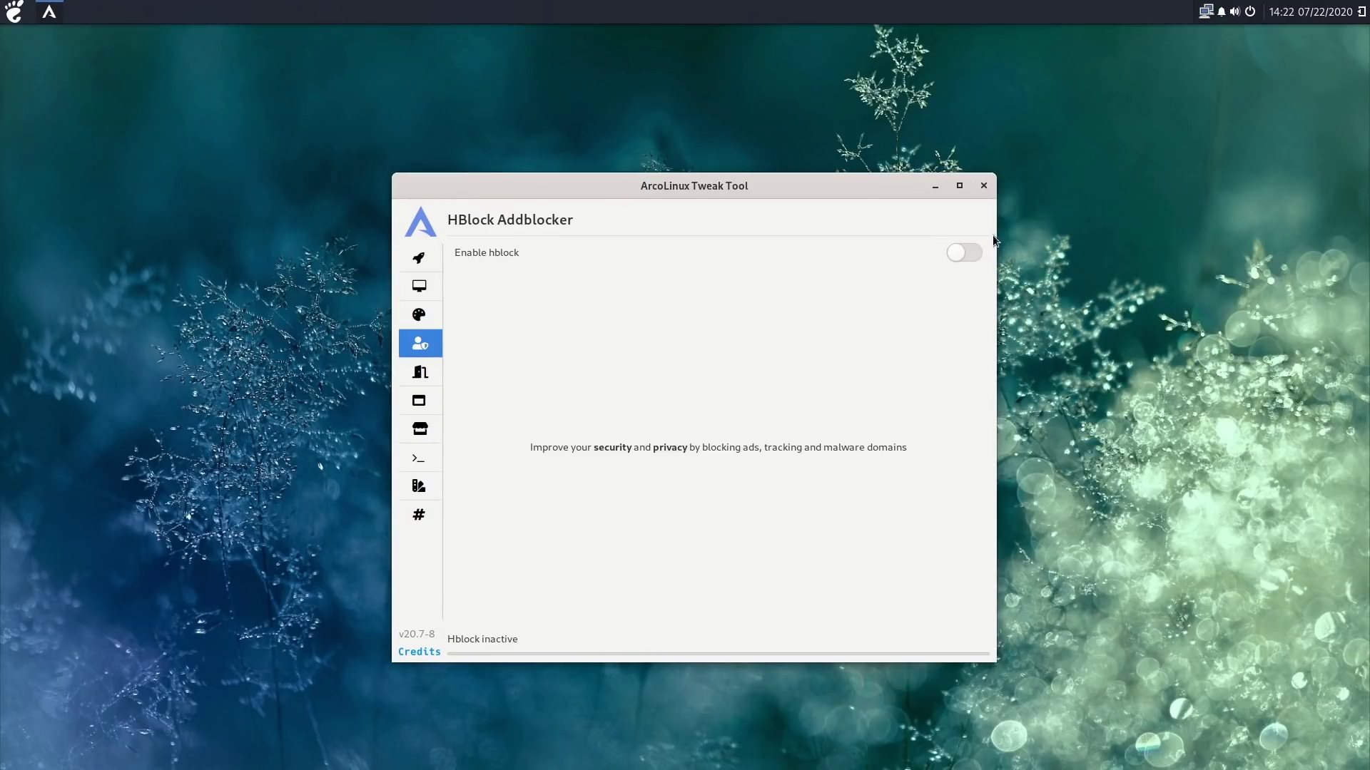
{"action": "left_click", "coordinate": [957, 252]}
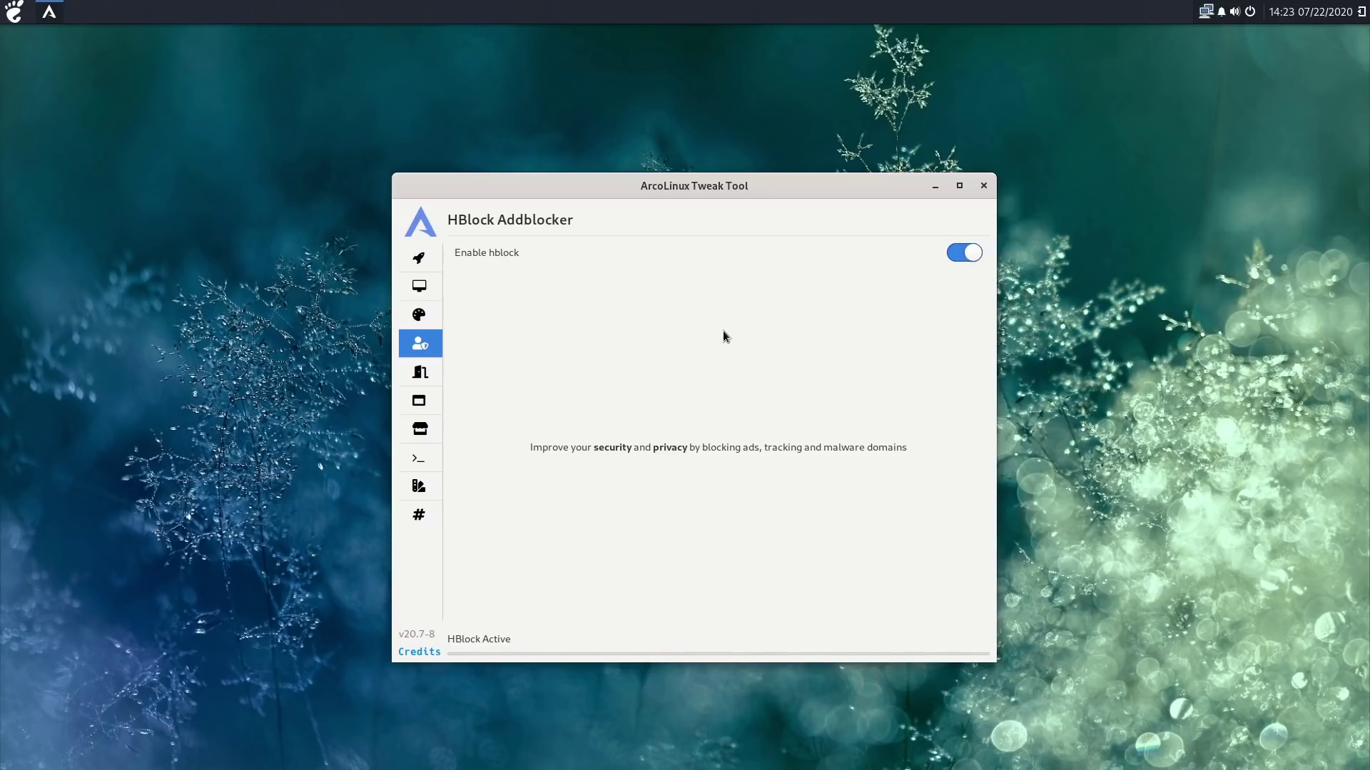
Try enabling Lightdm autologin, check the selectable desktop sessions, and switch autologin back off without applying.
{"action": "left_click", "coordinate": [418, 374]}
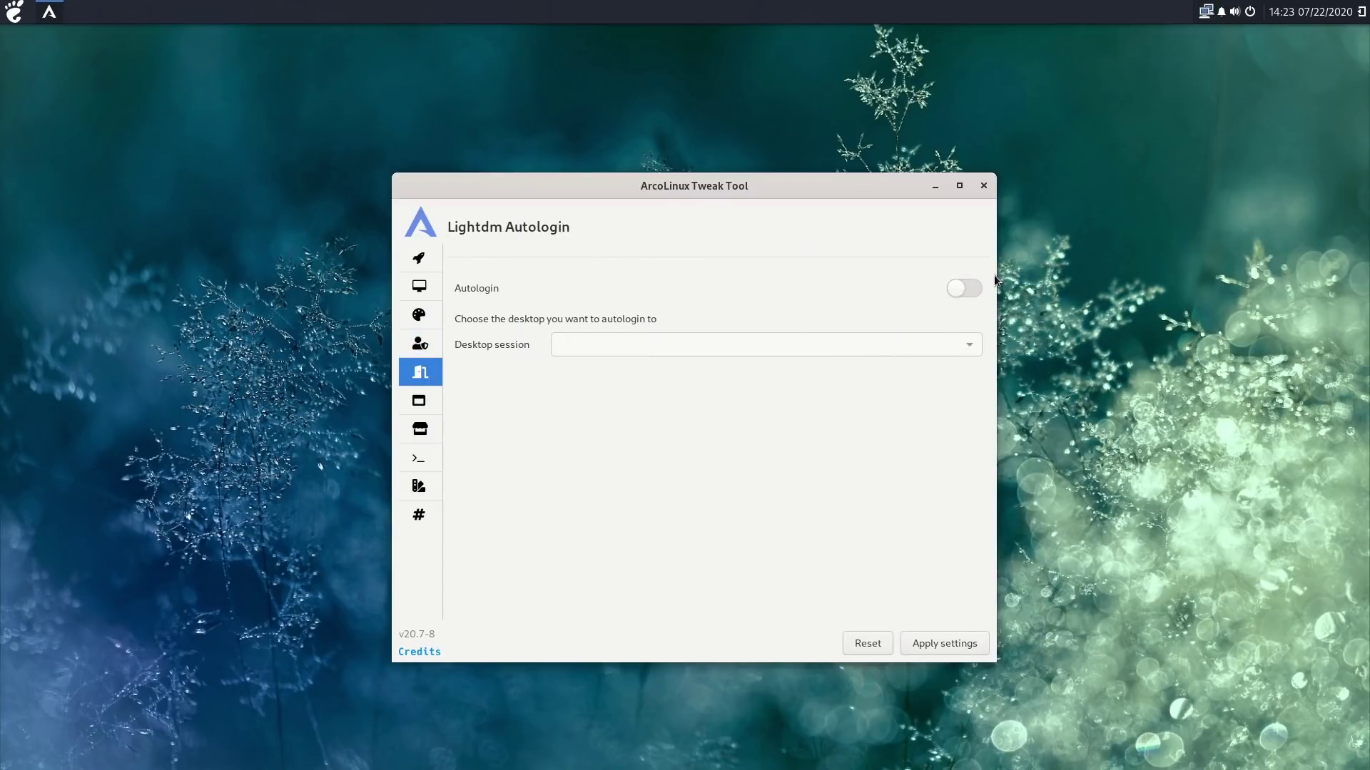
{"action": "left_click", "coordinate": [970, 293]}
{"action": "left_click", "coordinate": [979, 344]}
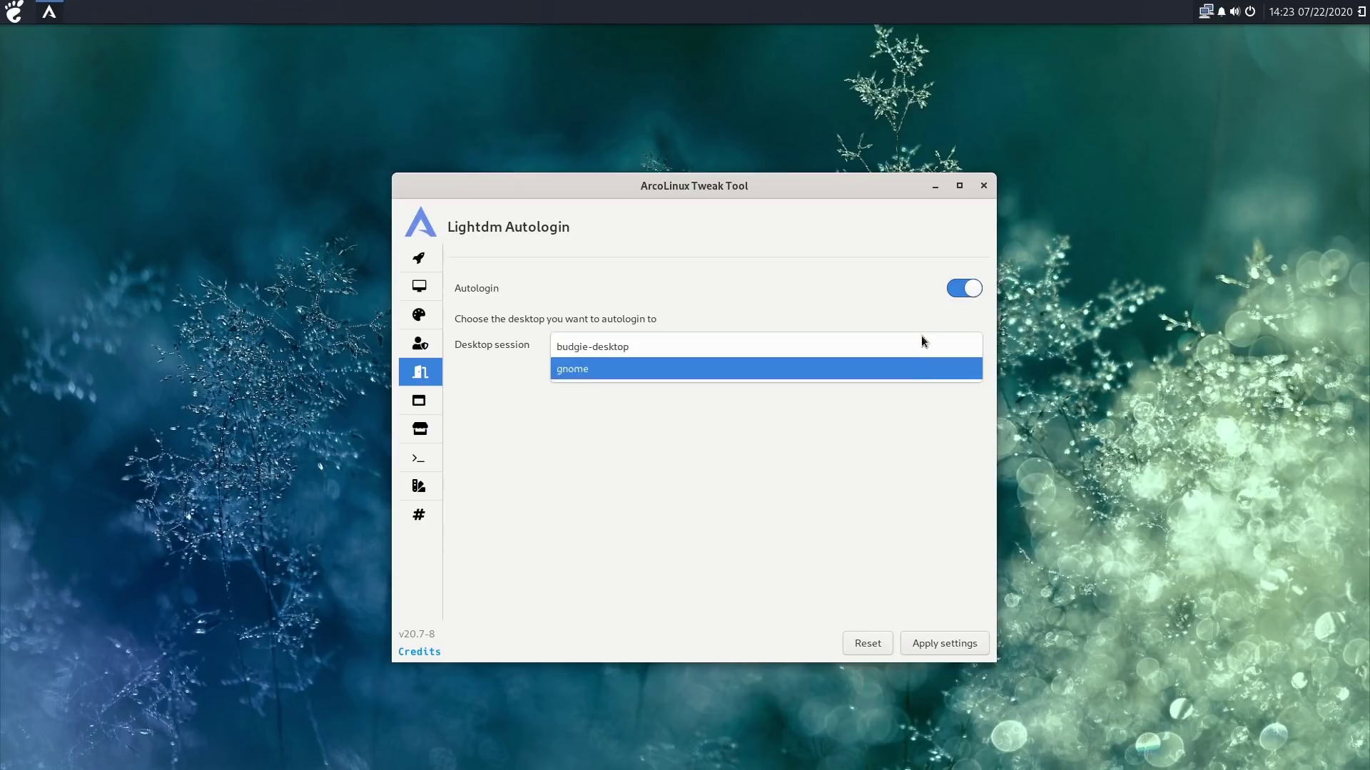
{"action": "left_click", "coordinate": [968, 296]}
{"action": "left_click", "coordinate": [967, 291]}
Examine the Neofetch, Pacman Config, Termite, Theme Switcher, ZSH Themes and Autostart pages of the ArcoLinux Tweak Tool, and close it.
{"action": "left_click", "coordinate": [428, 401]}
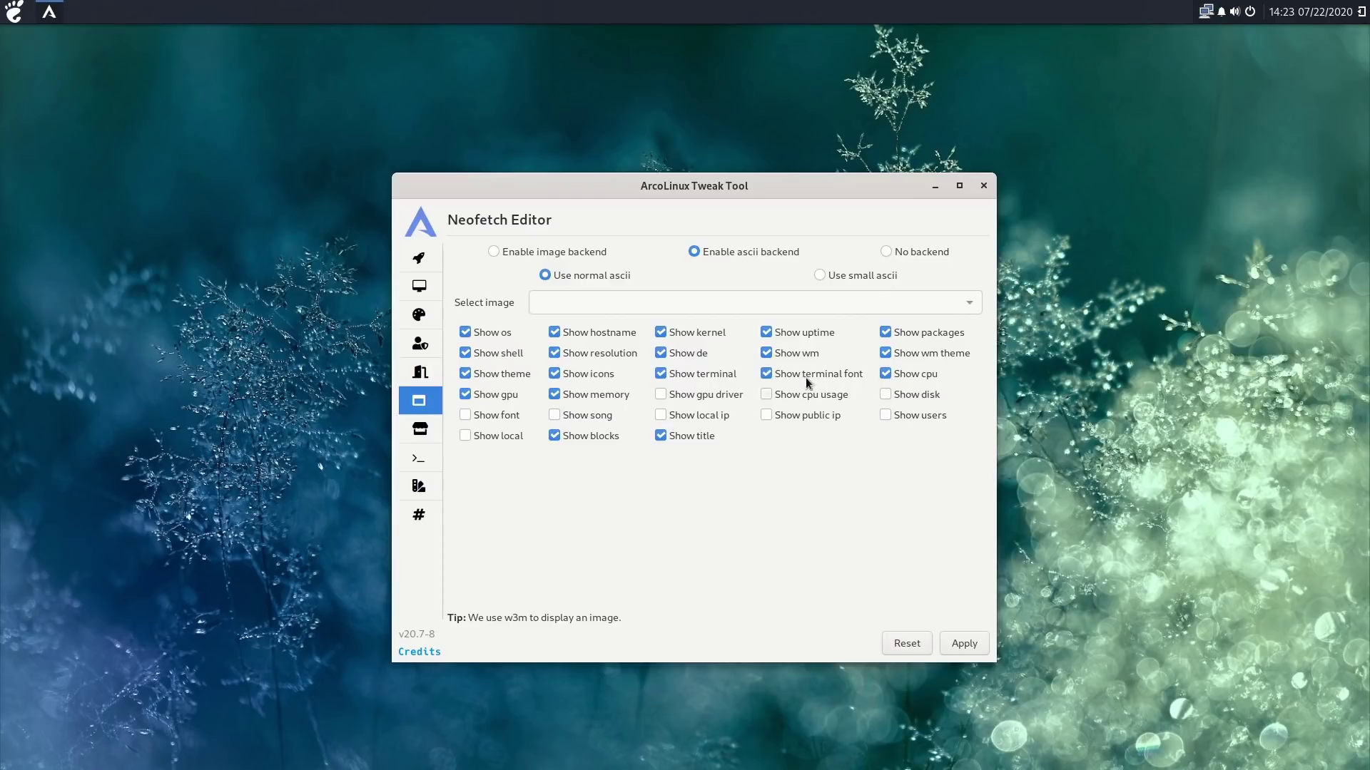
{"action": "left_click", "coordinate": [420, 429]}
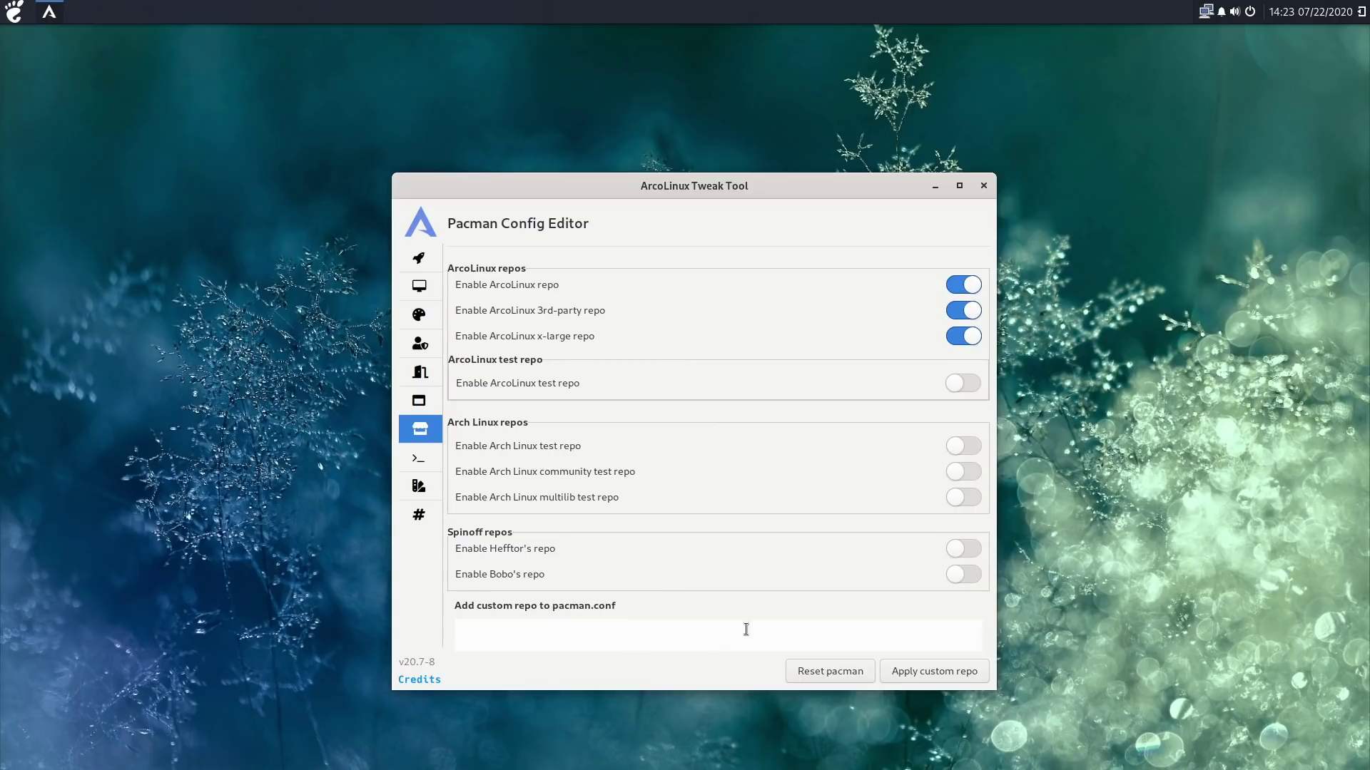
{"action": "left_click", "coordinate": [418, 458]}
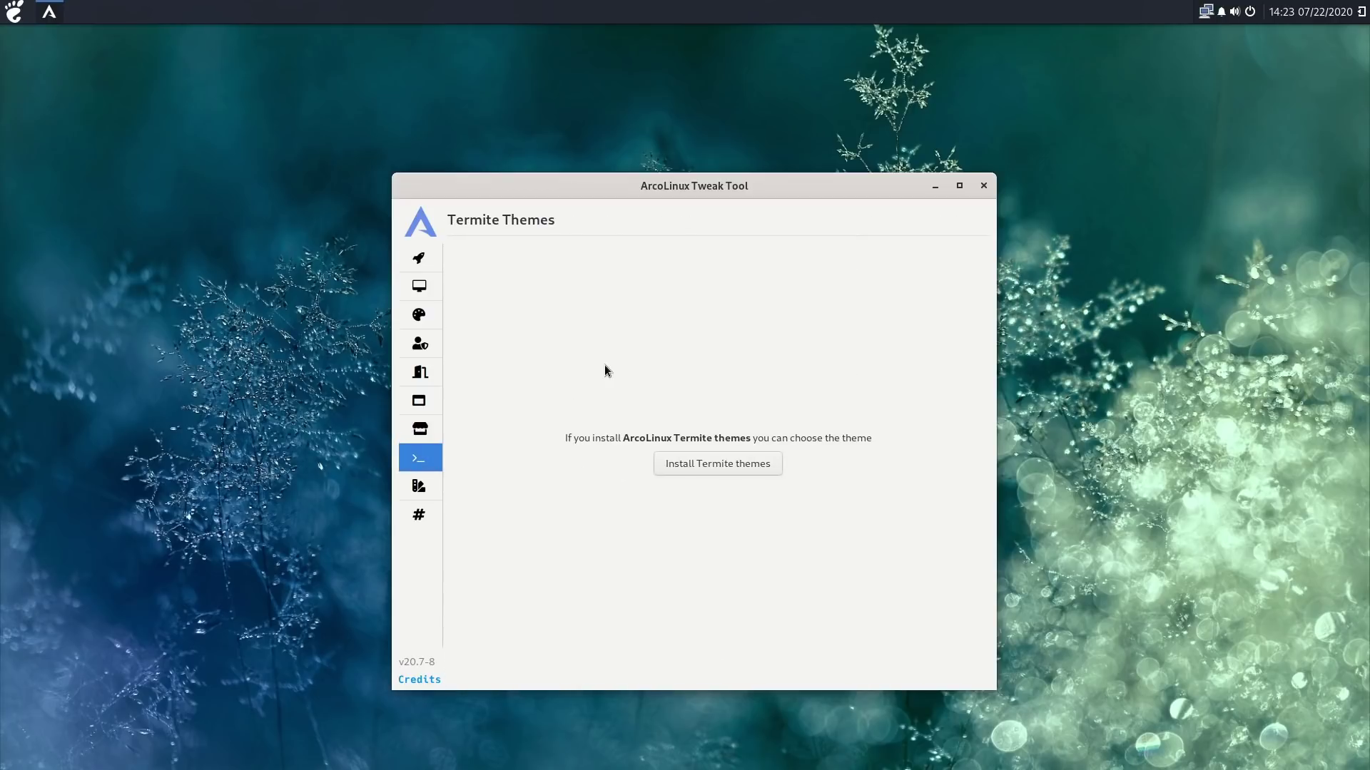
{"action": "left_click", "coordinate": [416, 489]}
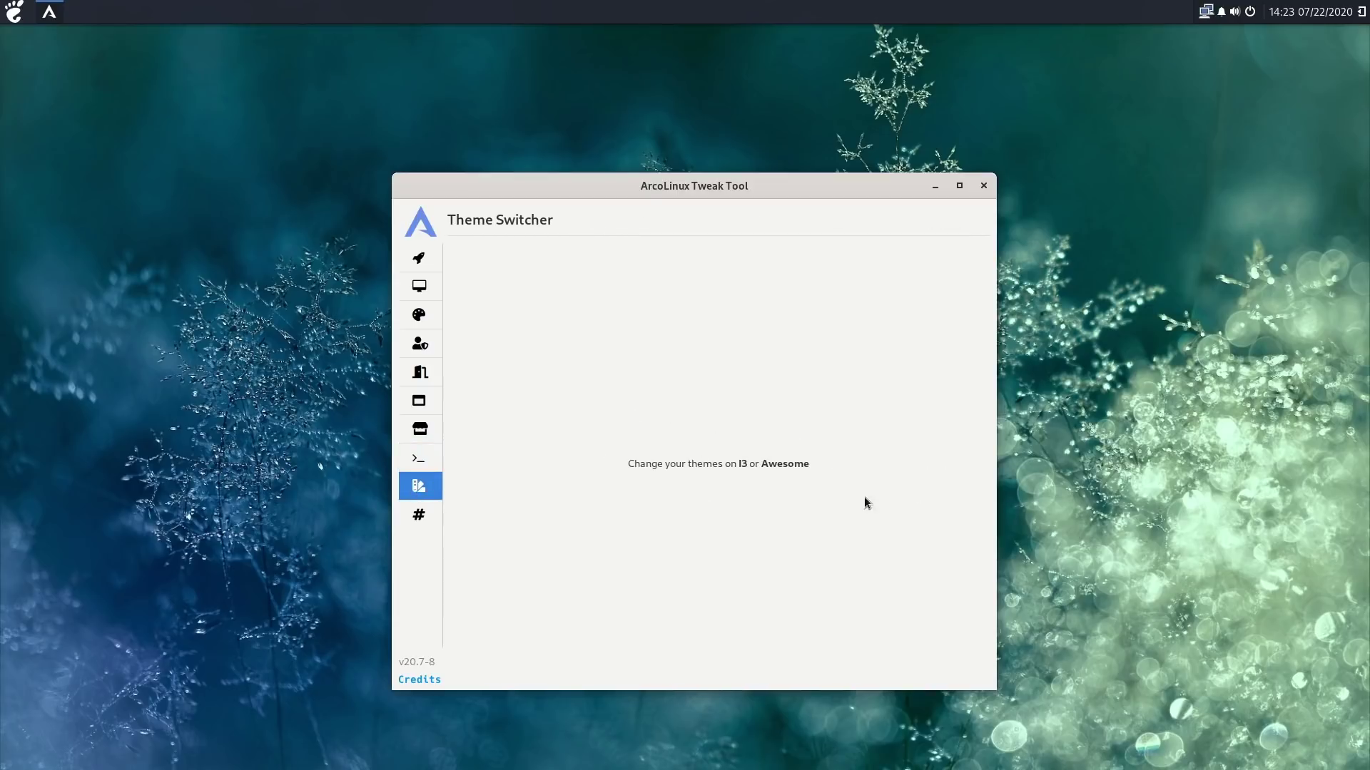
{"action": "left_click", "coordinate": [417, 518]}
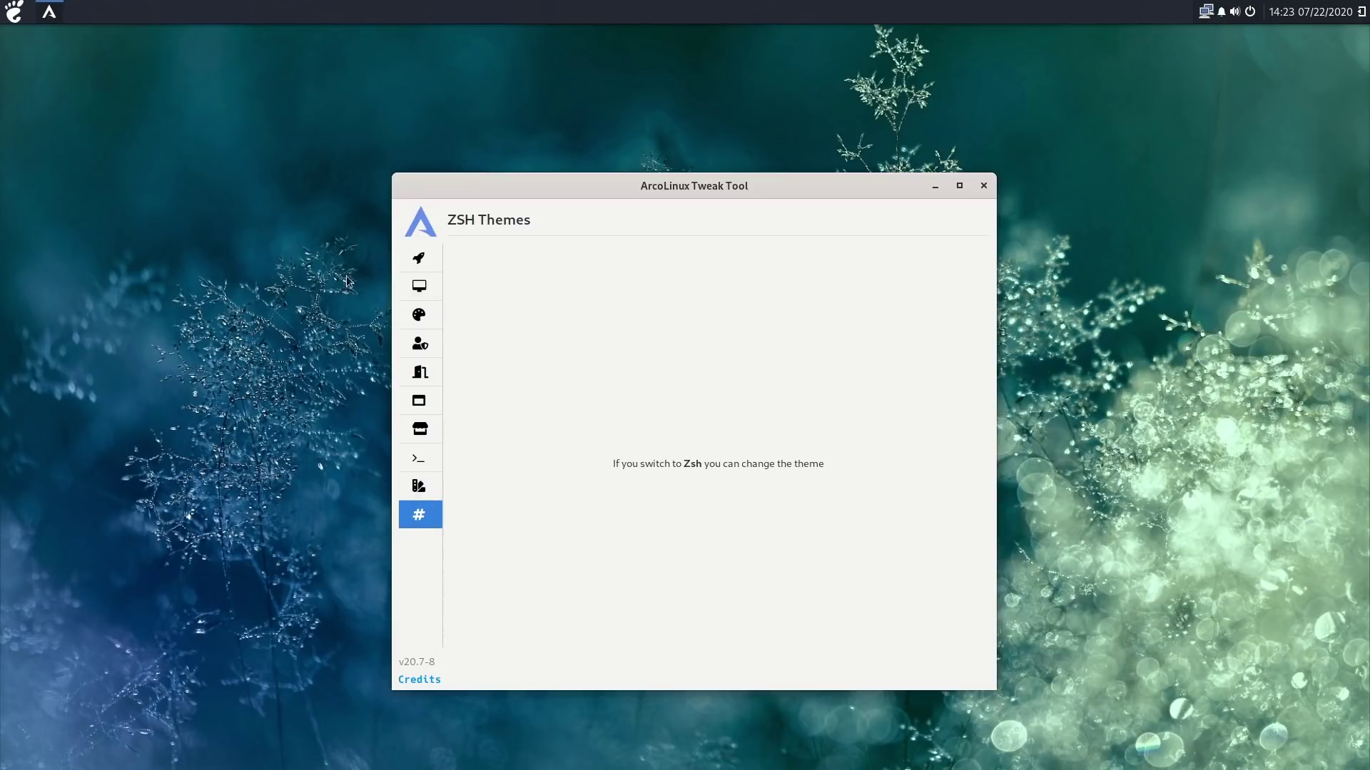
{"action": "left_click", "coordinate": [417, 259]}
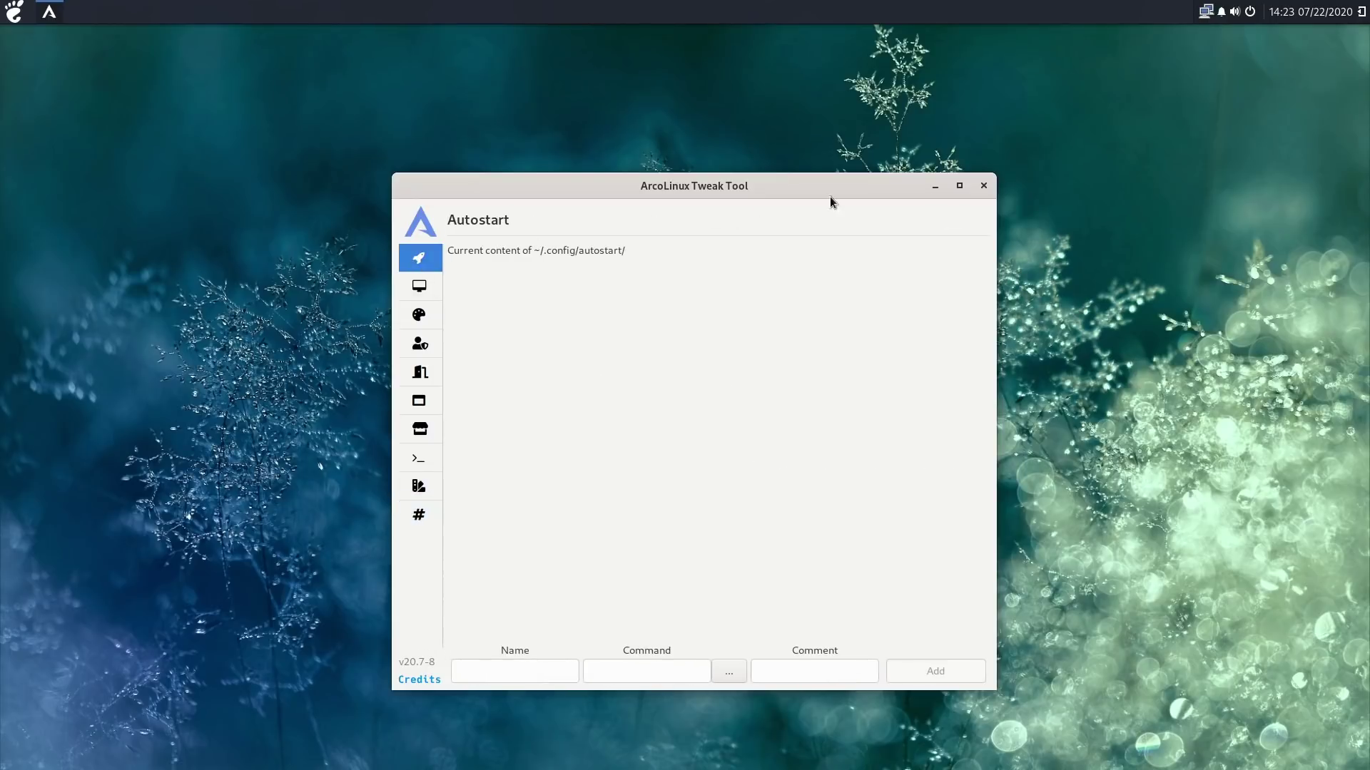
{"action": "left_click", "coordinate": [983, 185]}
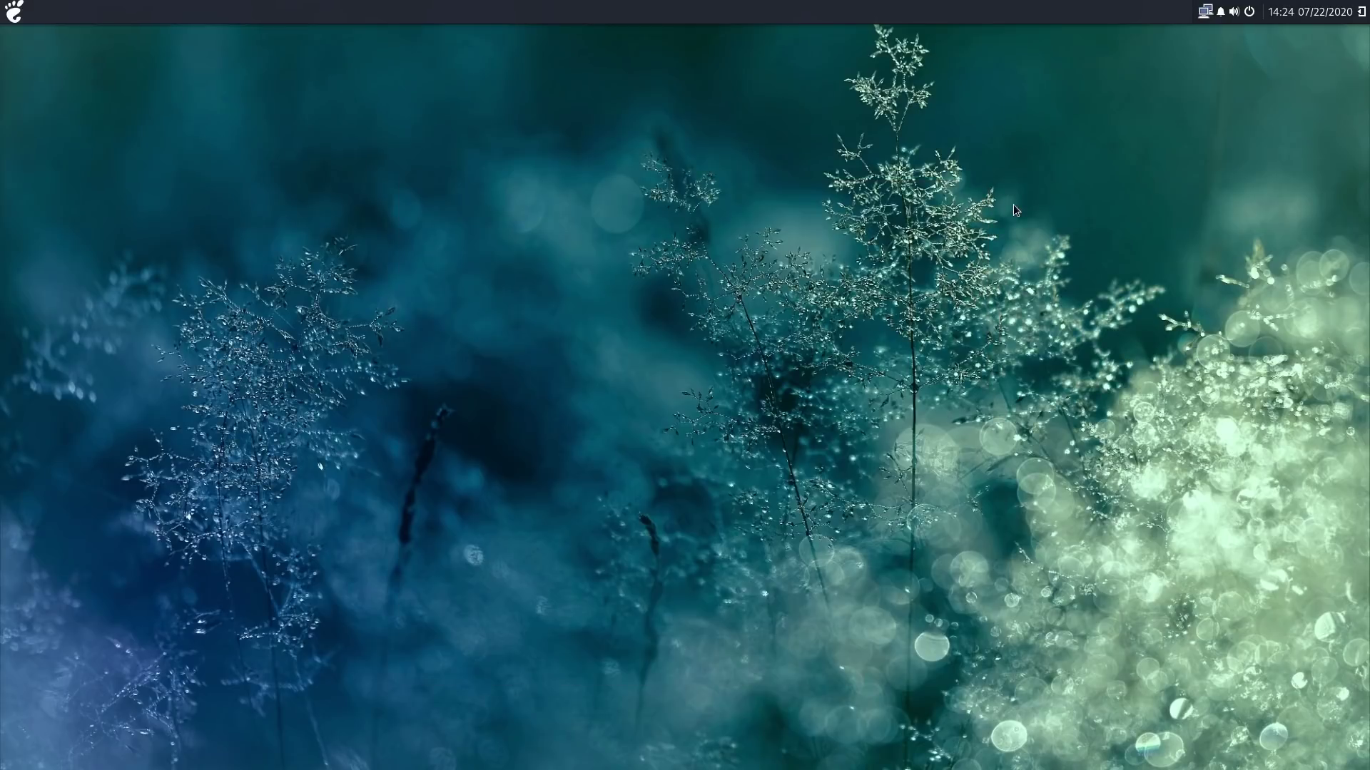
Find and open Budgie Desktop Settings, moving its window to the middle of the desktop.
{"action": "left_click", "coordinate": [14, 11]}
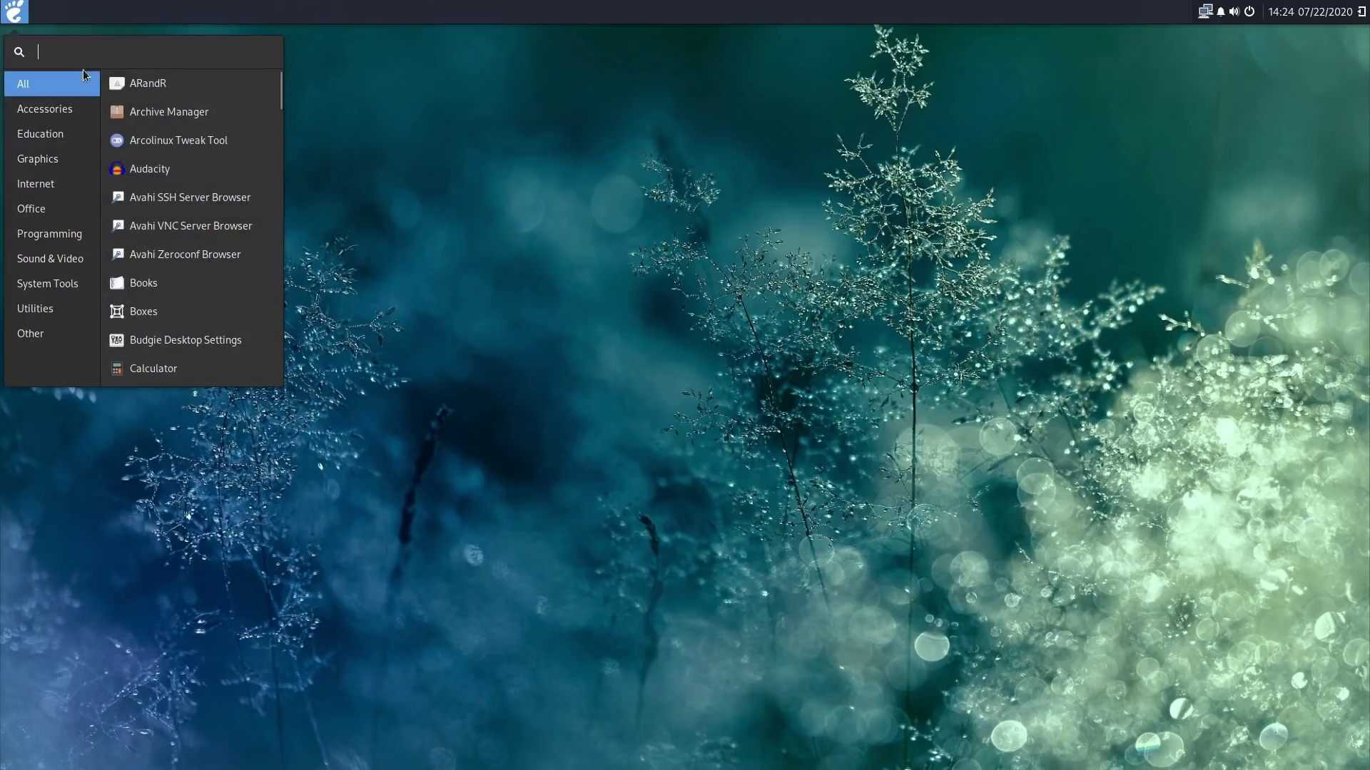
{"action": "type", "text": "bud"}
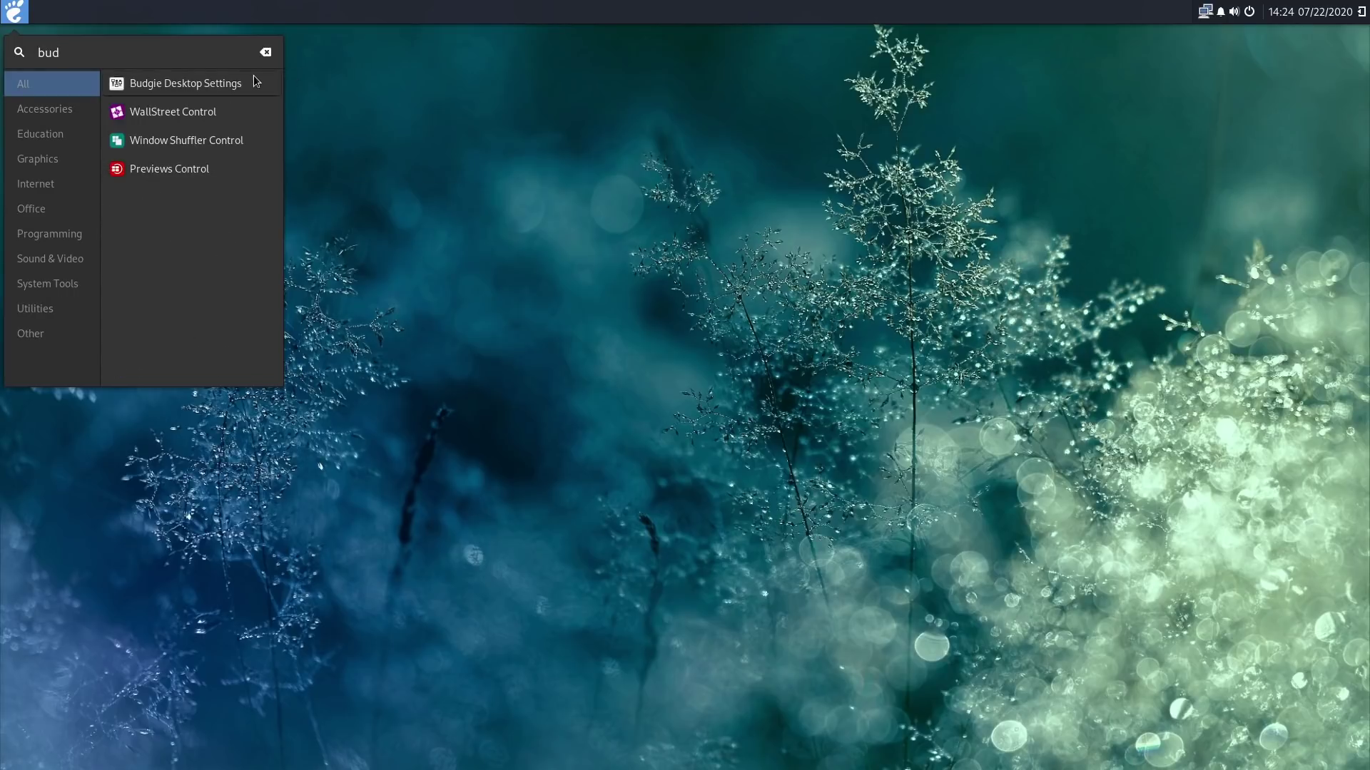
{"action": "left_click", "coordinate": [185, 83]}
{"action": "left_click_drag", "start_coordinate": [485, 147], "coordinate": [769, 239]}
Try out alternative widget themes in the Style settings, including Arc-Dark.
{"action": "left_click", "coordinate": [883, 299]}
{"action": "left_click", "coordinate": [807, 254]}
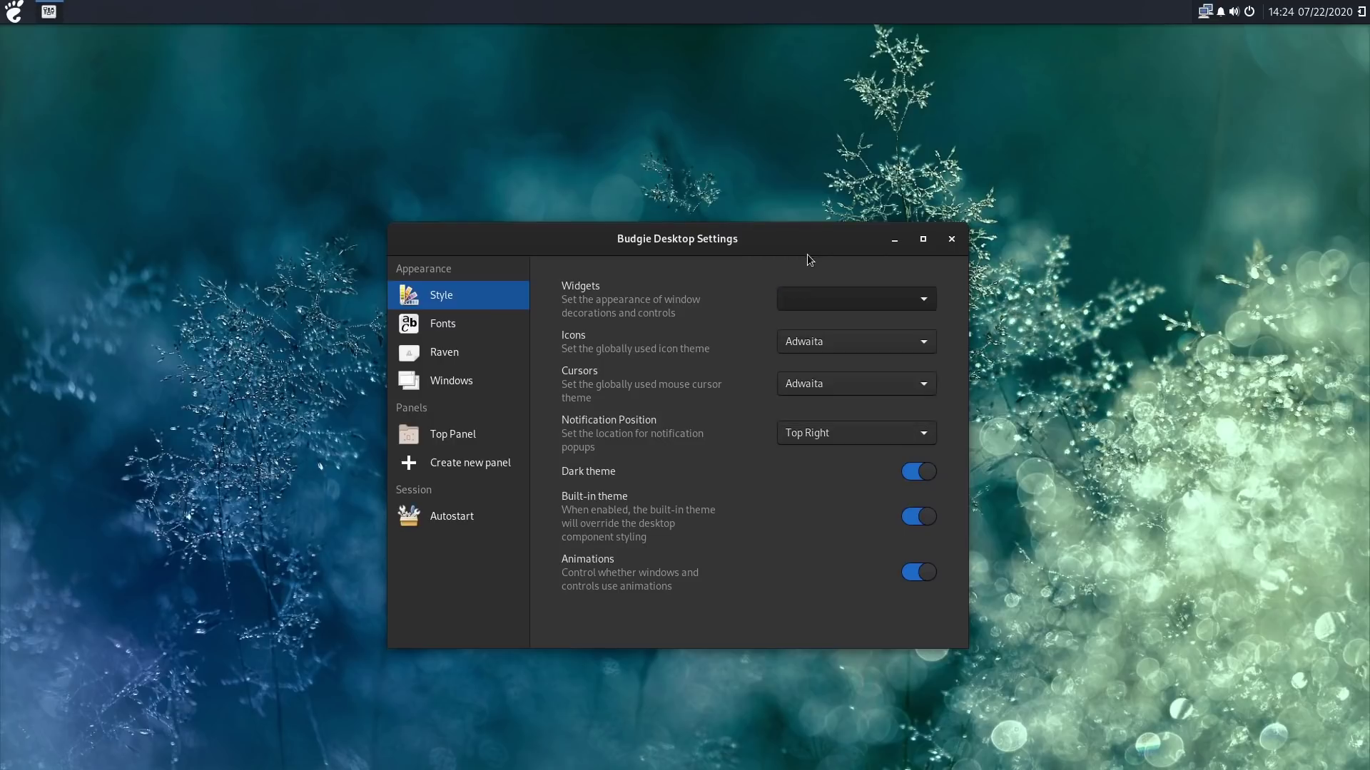
{"action": "left_click", "coordinate": [859, 301]}
{"action": "left_click", "coordinate": [856, 301]}
{"action": "left_click", "coordinate": [853, 301]}
{"action": "left_click", "coordinate": [850, 311]}
{"action": "left_click", "coordinate": [855, 301]}
{"action": "left_click", "coordinate": [849, 327]}
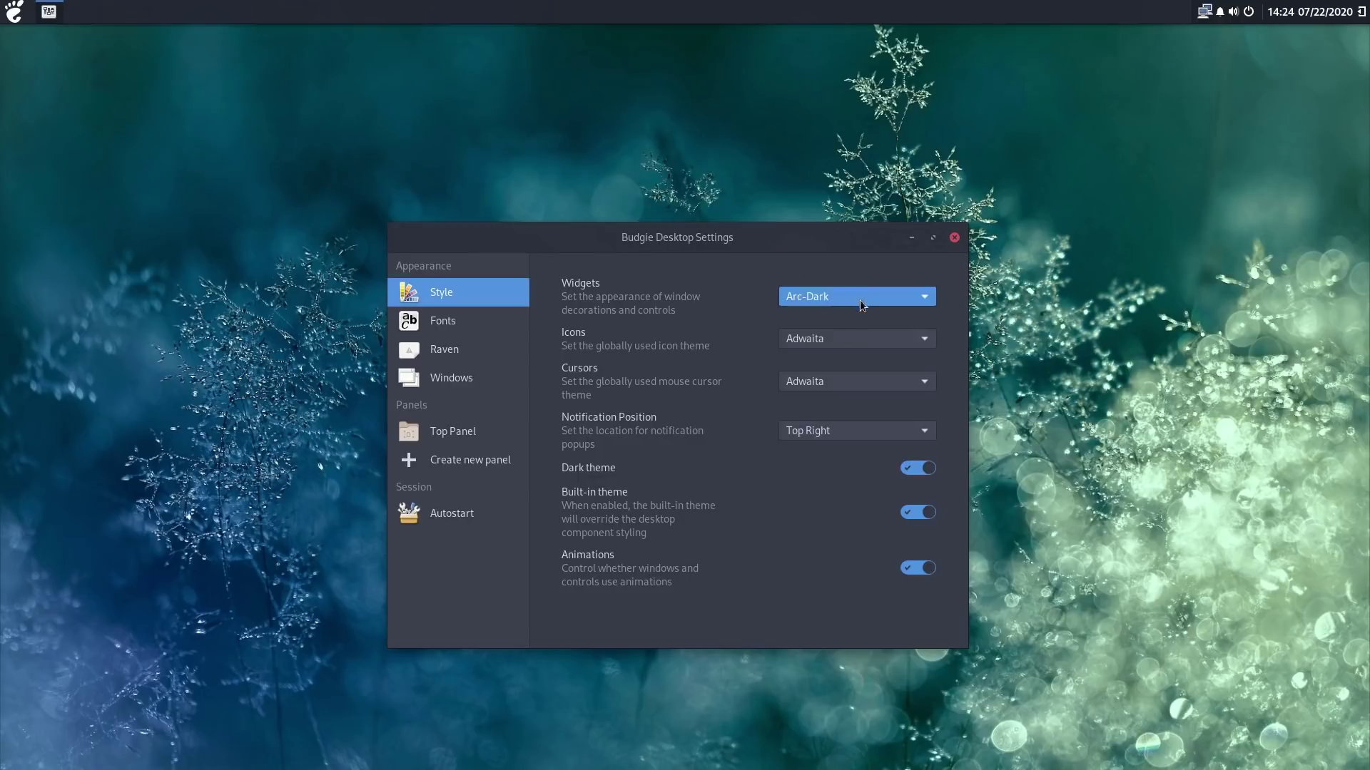
Preview further widget themes, including Default, and set the widget theme to Arc.
{"action": "left_click", "coordinate": [863, 294]}
{"action": "left_click", "coordinate": [860, 297]}
{"action": "left_click", "coordinate": [849, 301]}
{"action": "left_click", "coordinate": [853, 319]}
{"action": "left_click", "coordinate": [858, 301]}
{"action": "left_click", "coordinate": [854, 318]}
{"action": "left_click", "coordinate": [863, 301]}
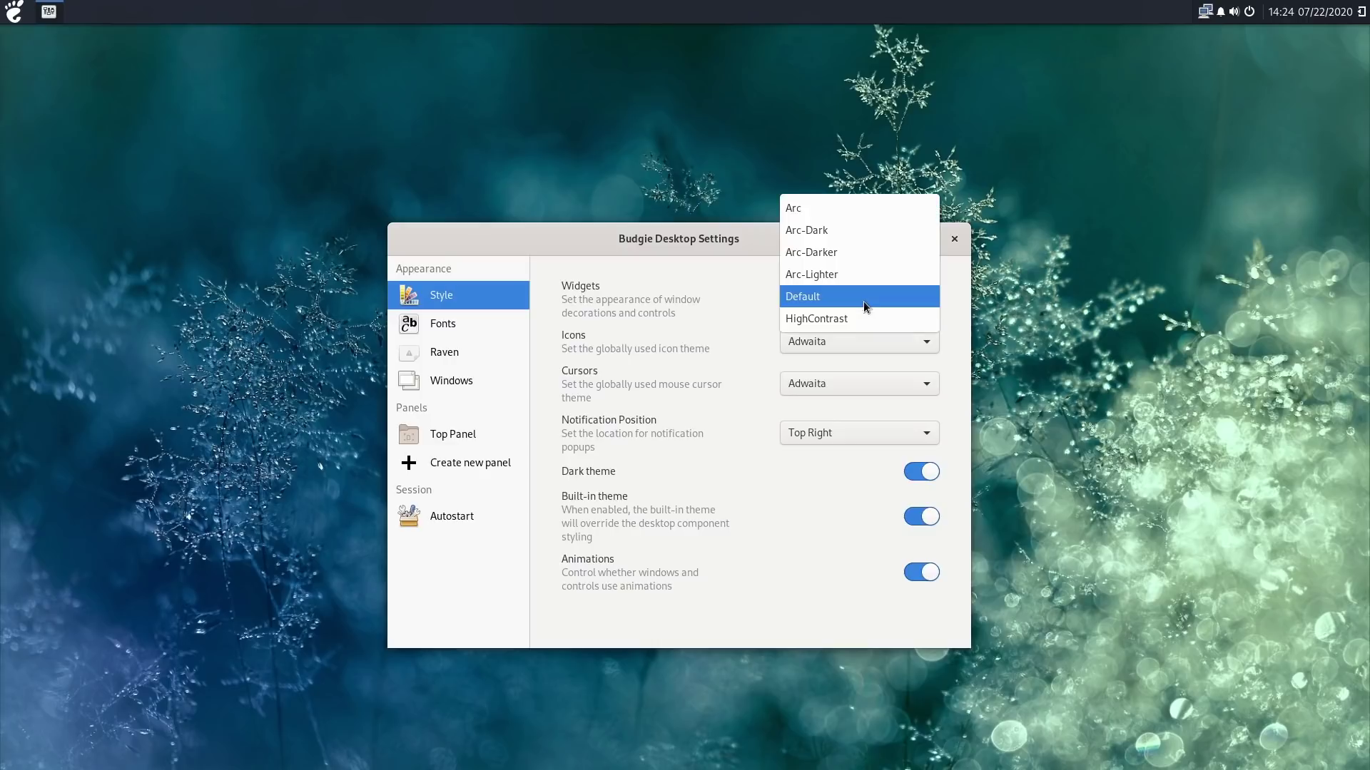
{"action": "left_click", "coordinate": [857, 208]}
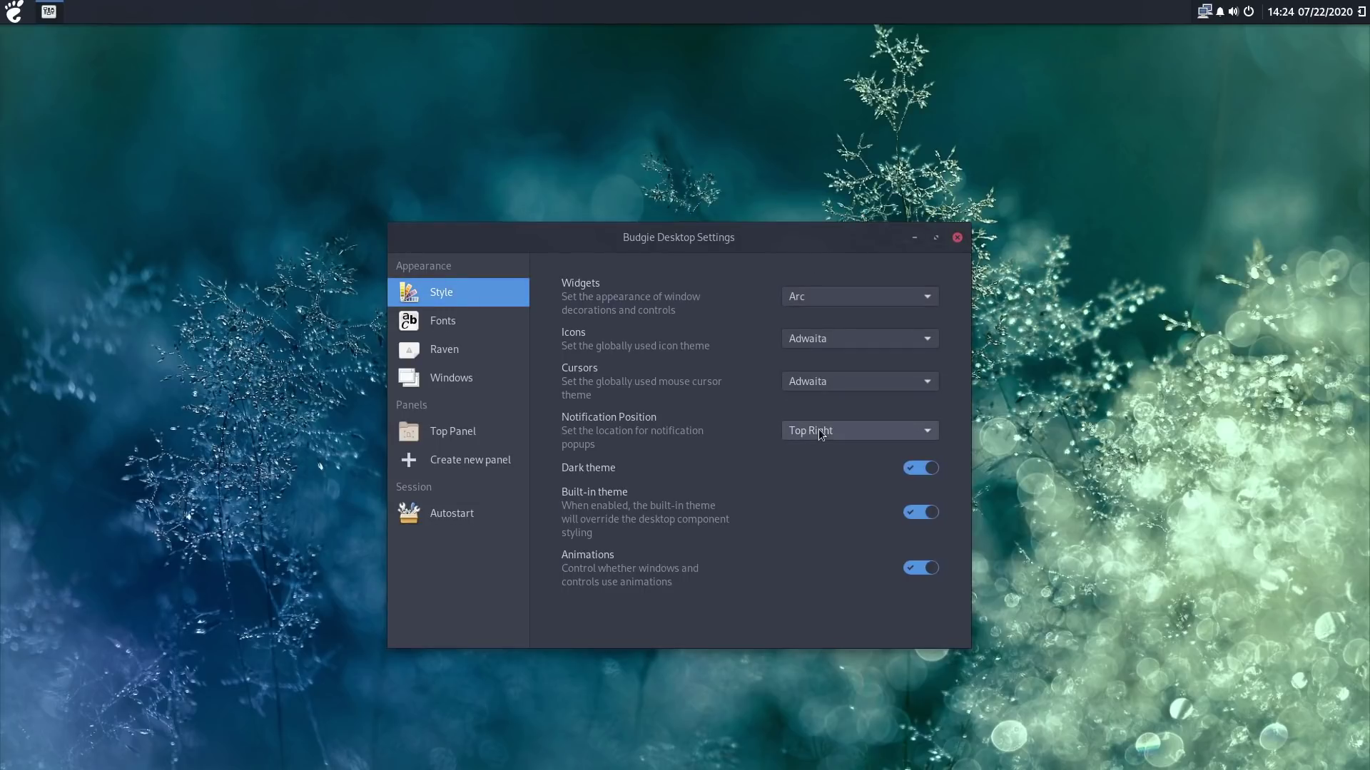
Set the icon theme to Papirus-Dark and the cursor theme to Paper.
{"action": "left_click", "coordinate": [928, 341]}
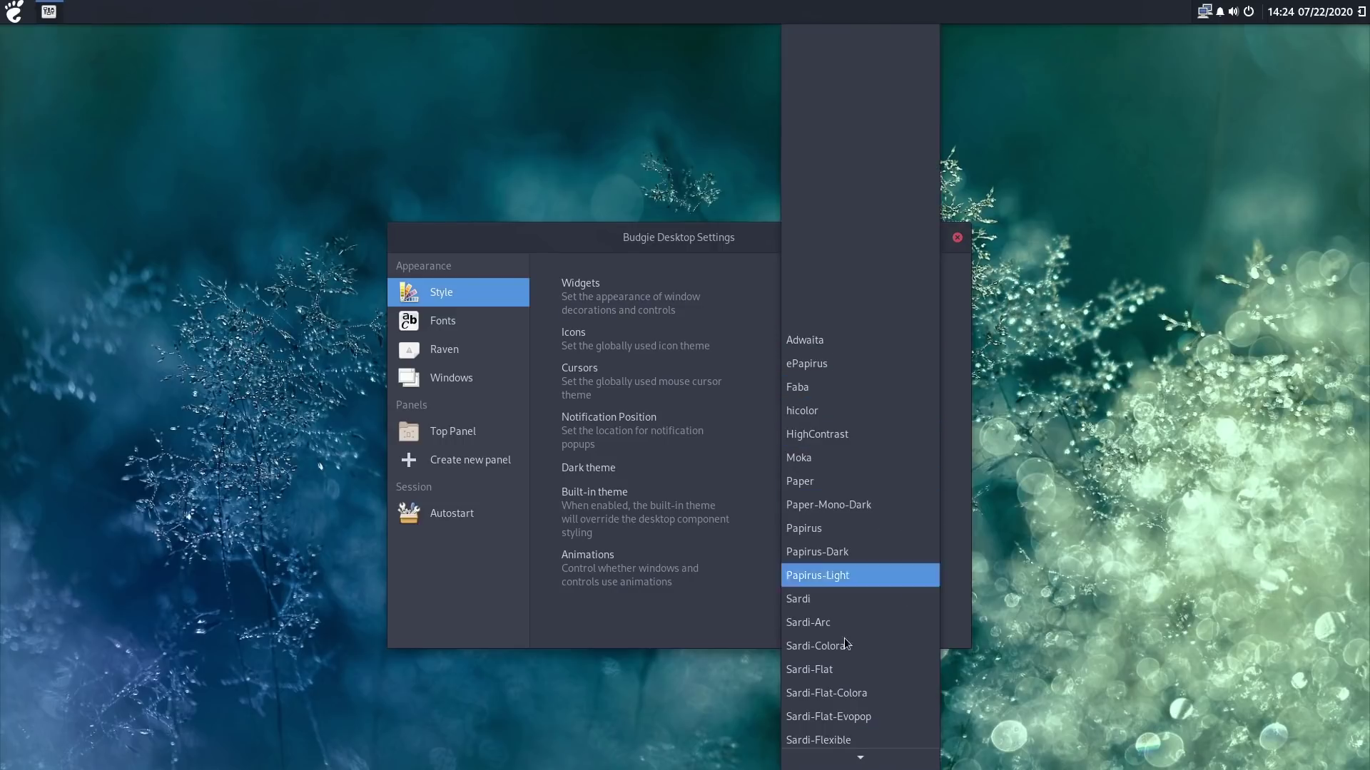
{"action": "scroll", "coordinate": [905, 593], "scroll_direction": "down", "scroll_amount": 4}
{"action": "scroll", "coordinate": [877, 616], "scroll_direction": "down", "scroll_amount": 4}
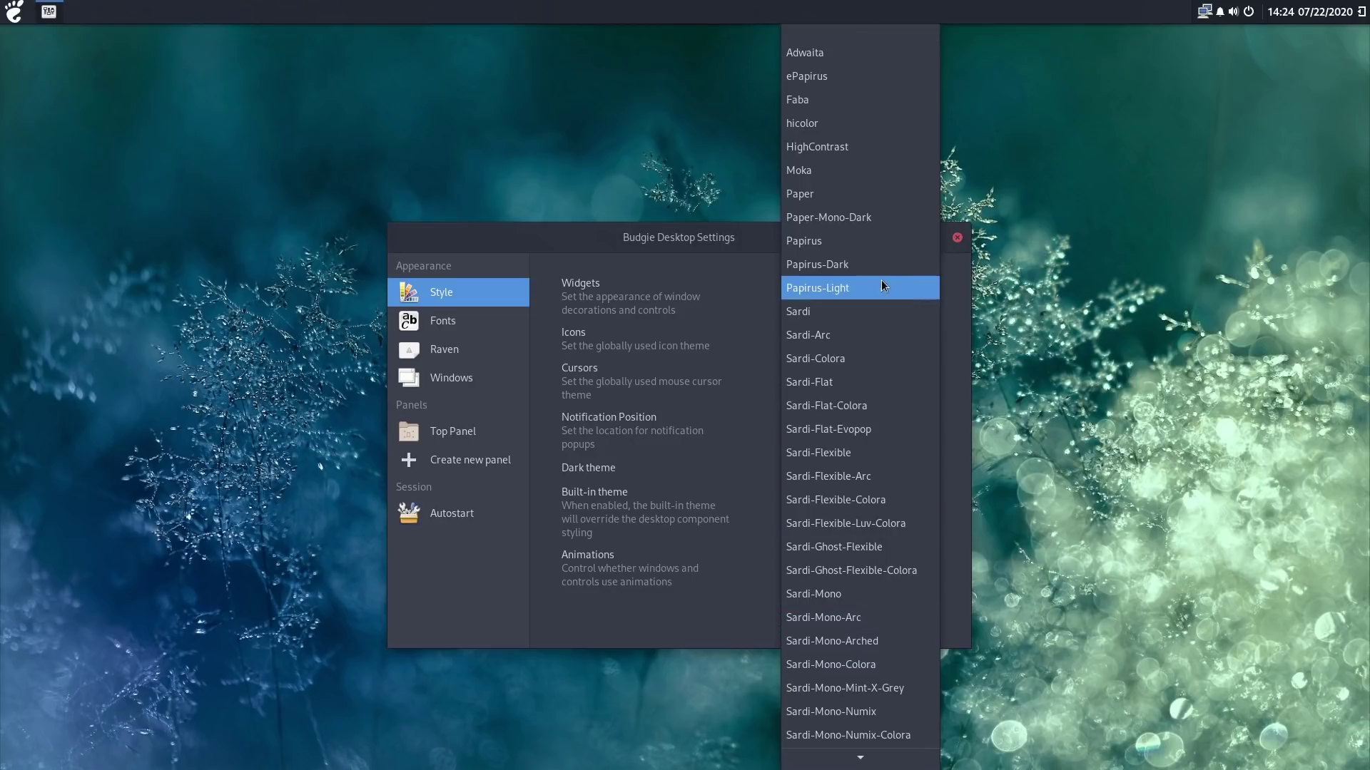
{"action": "left_click", "coordinate": [865, 266]}
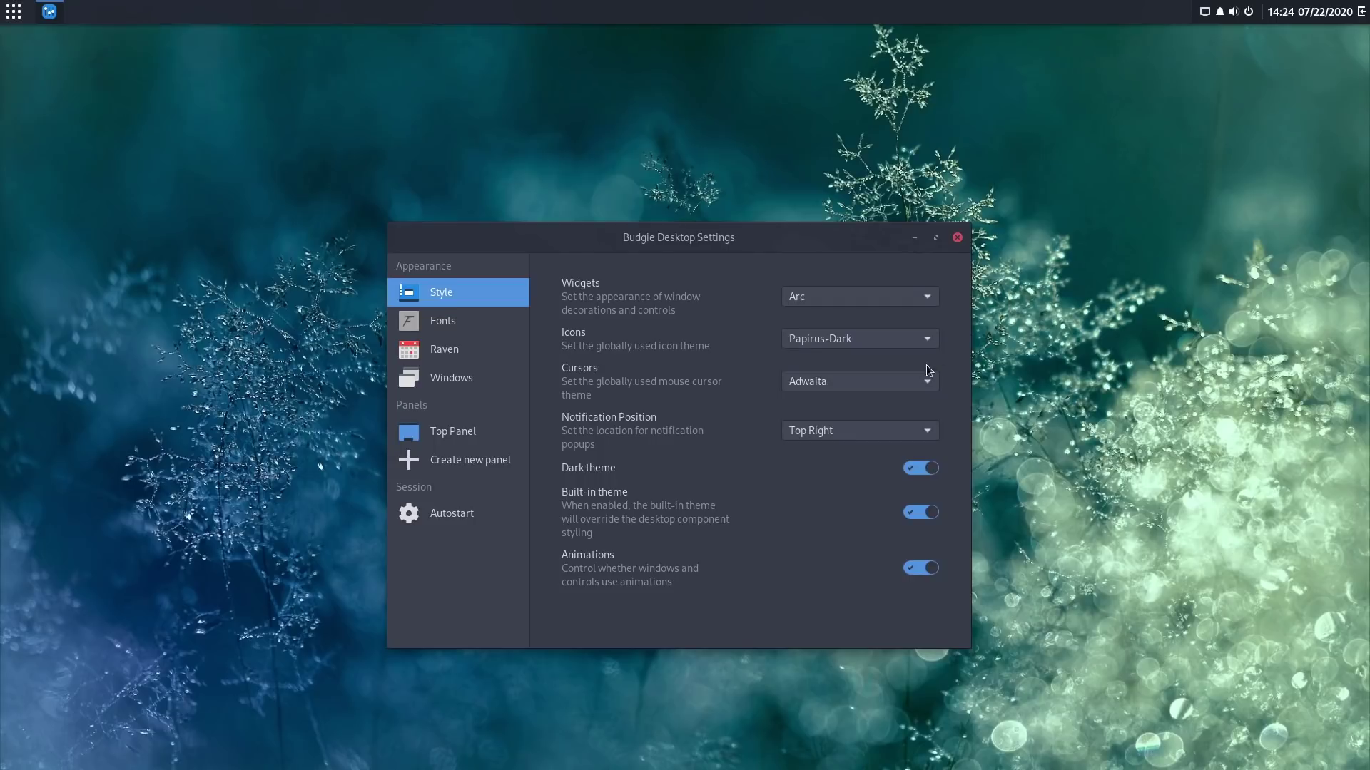
{"action": "left_click", "coordinate": [920, 382]}
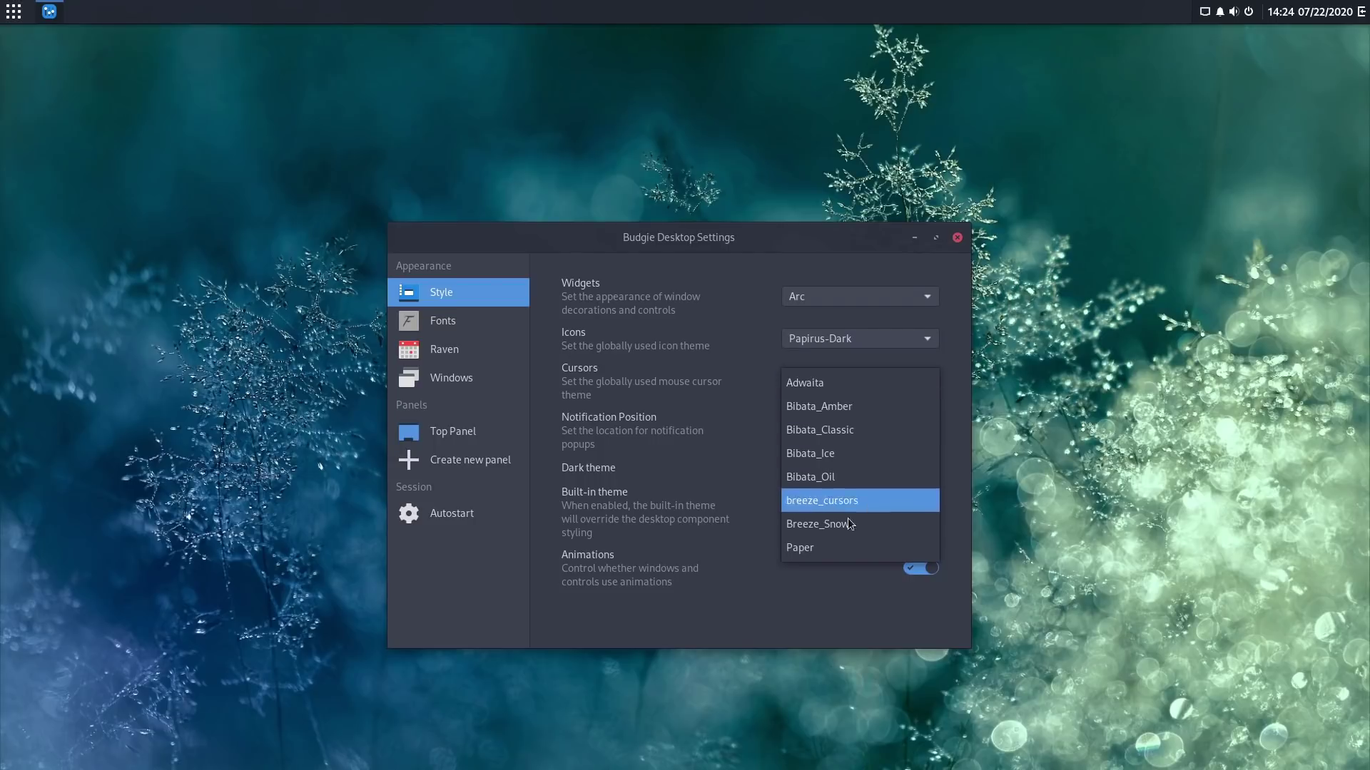
{"action": "left_click", "coordinate": [836, 543]}
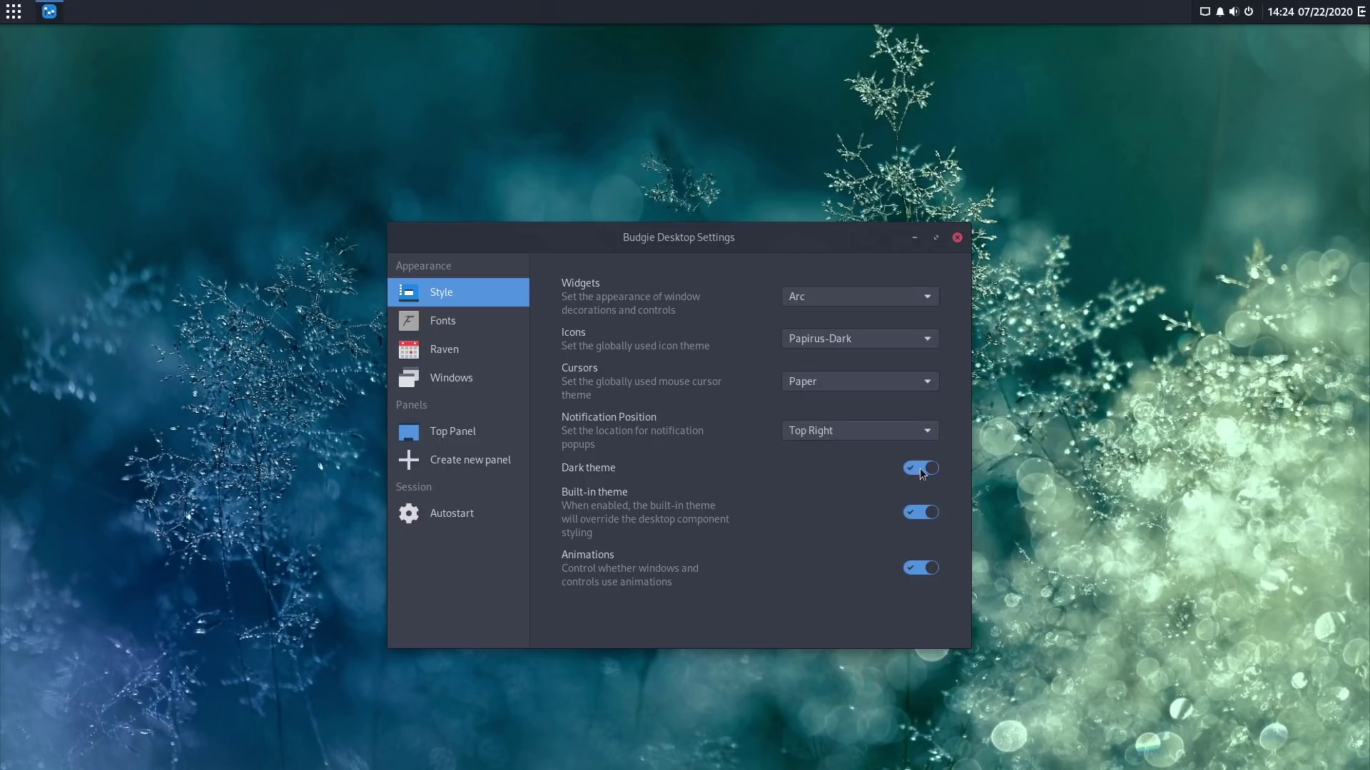
Review the Fonts, Raven and Windows settings of the Budgie desktop, and close the settings window.
{"action": "left_click", "coordinate": [469, 321]}
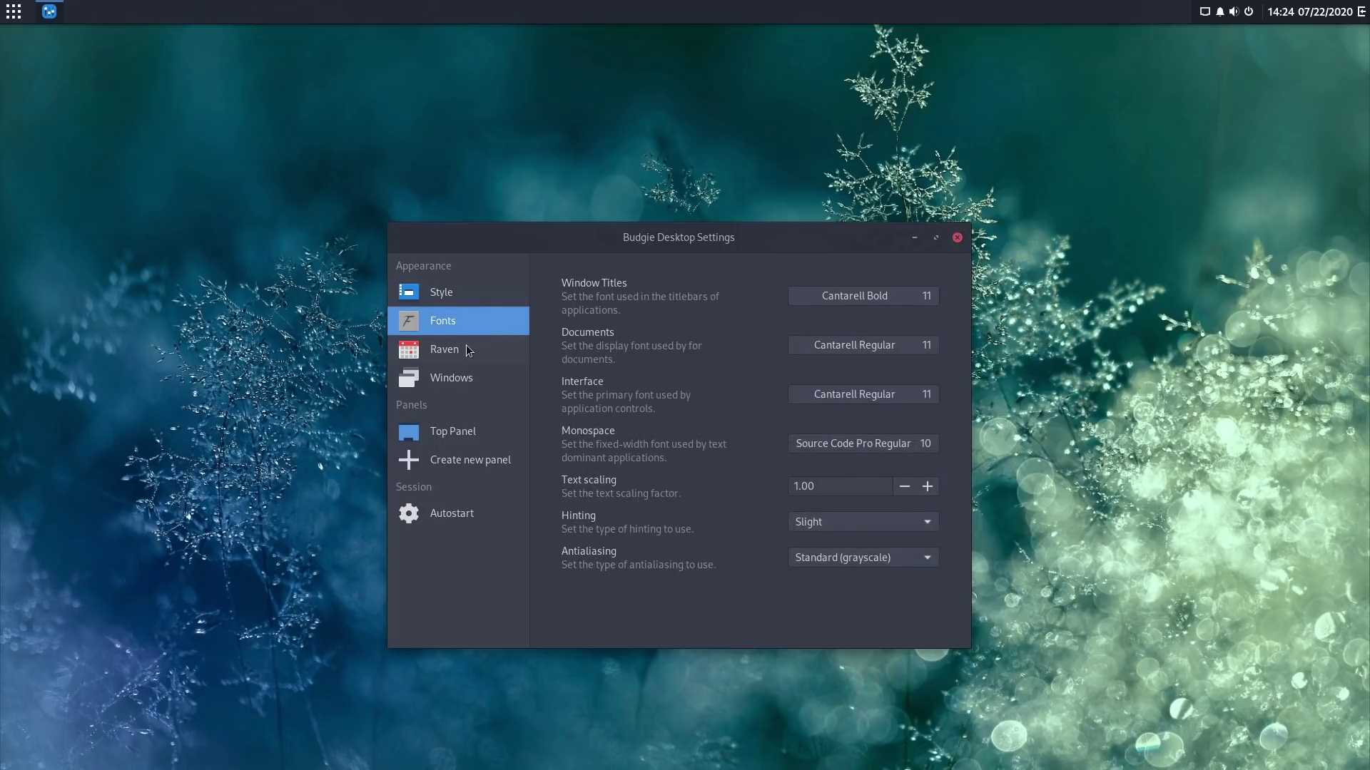
{"action": "left_click", "coordinate": [468, 349]}
{"action": "left_click", "coordinate": [467, 378]}
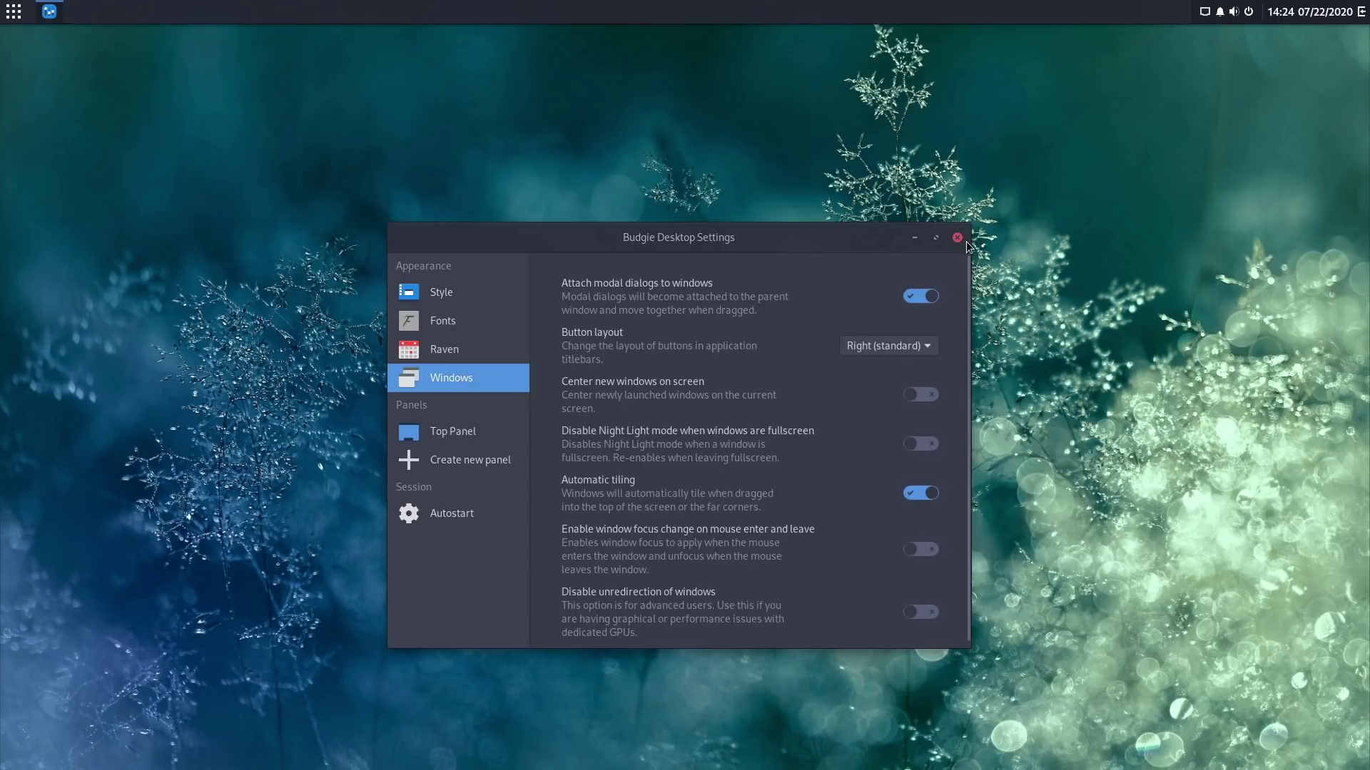
{"action": "left_click", "coordinate": [957, 238]}
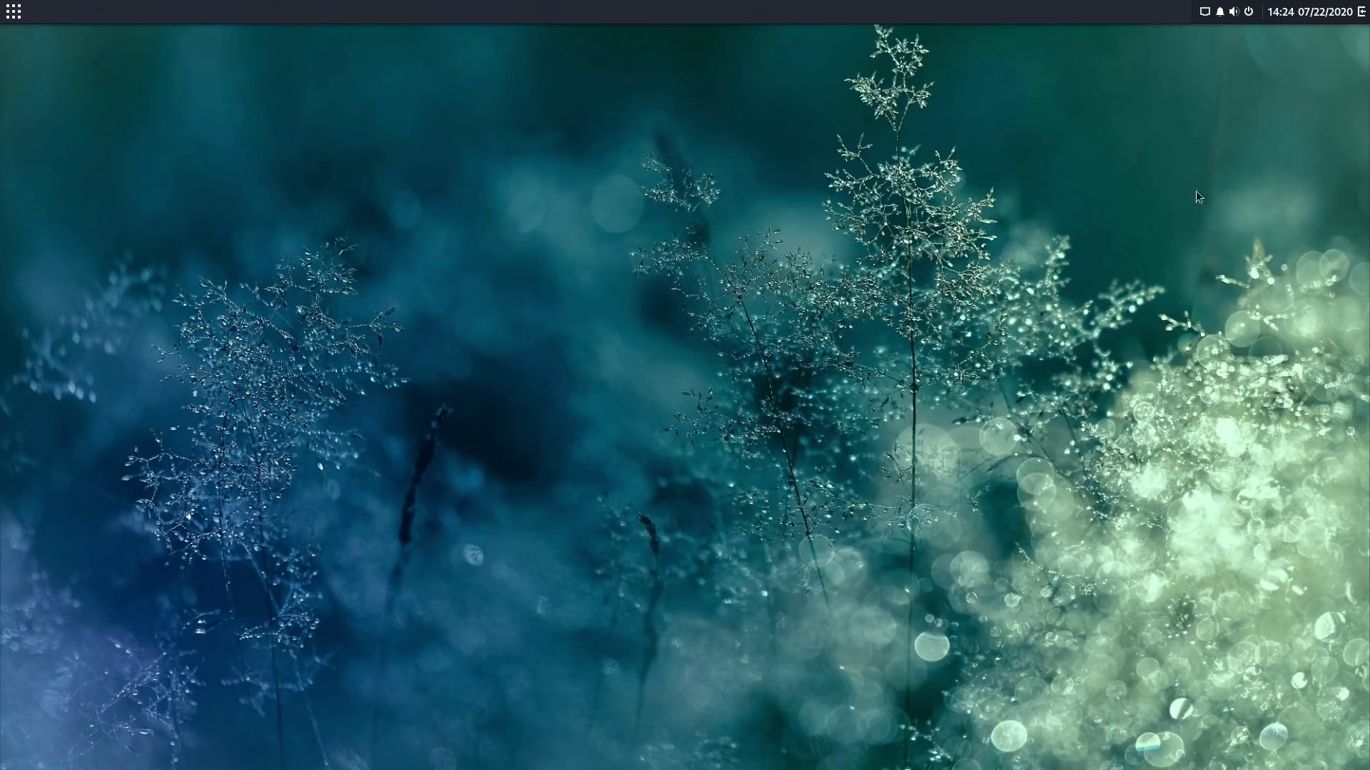
Find and launch the Software application, and dismiss its welcome dialog.
{"action": "left_click", "coordinate": [13, 12]}
{"action": "type", "text": "softy"}
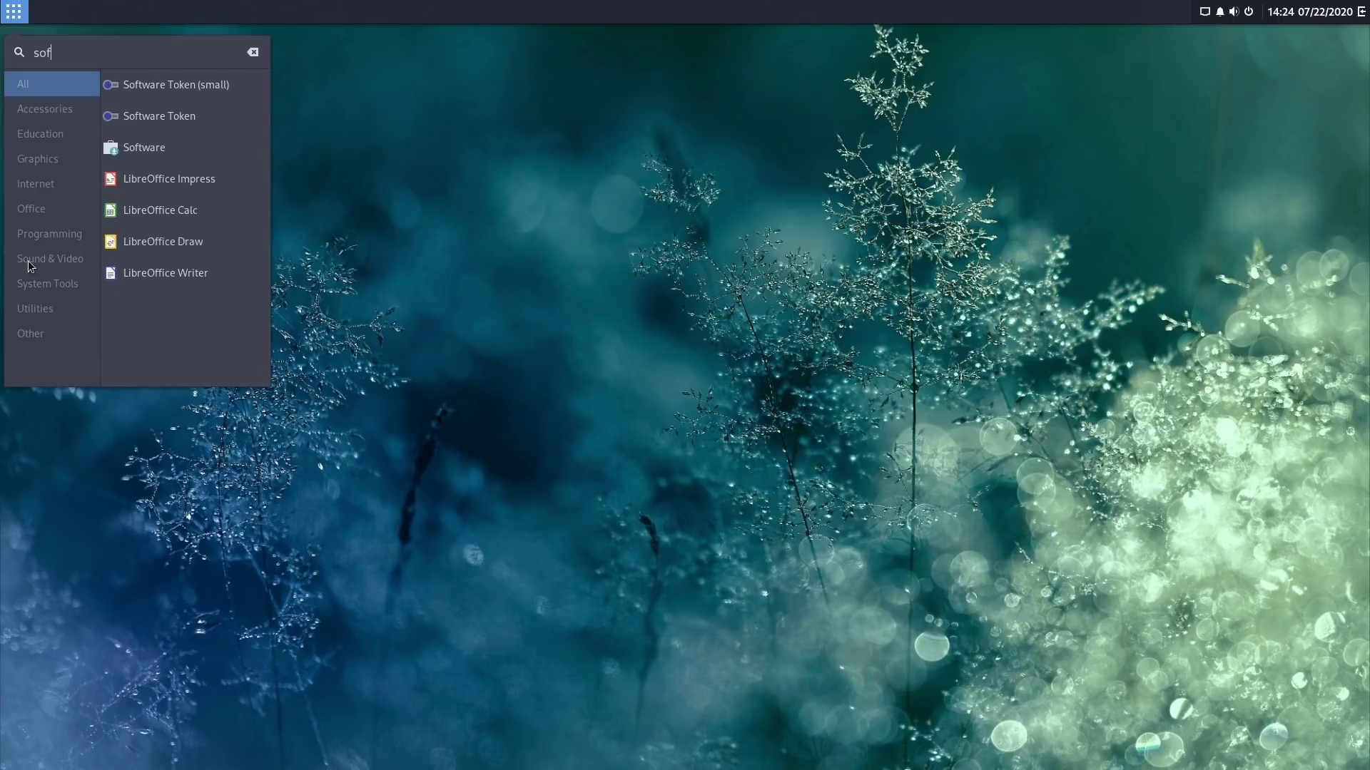
{"action": "key", "text": "BackSpace"}
{"action": "left_click", "coordinate": [175, 147]}
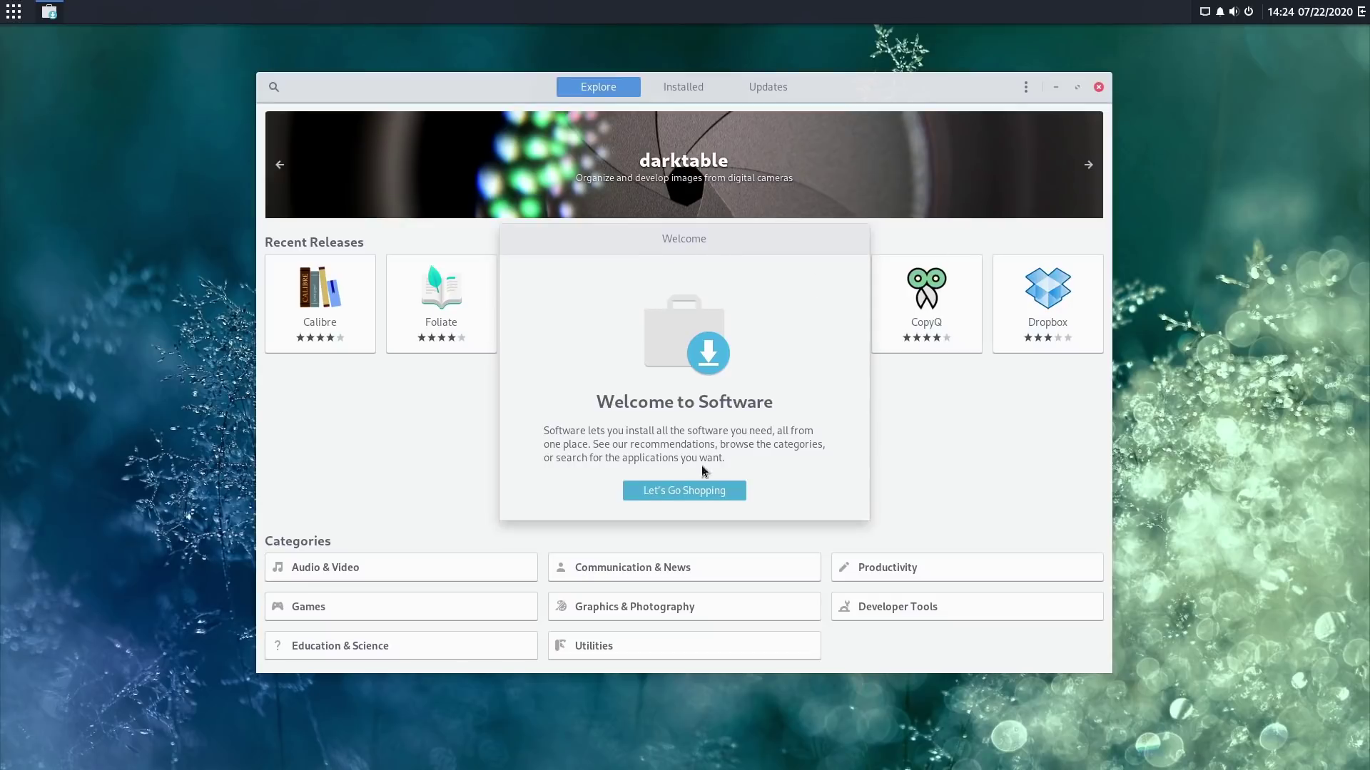
{"action": "left_click", "coordinate": [709, 491]}
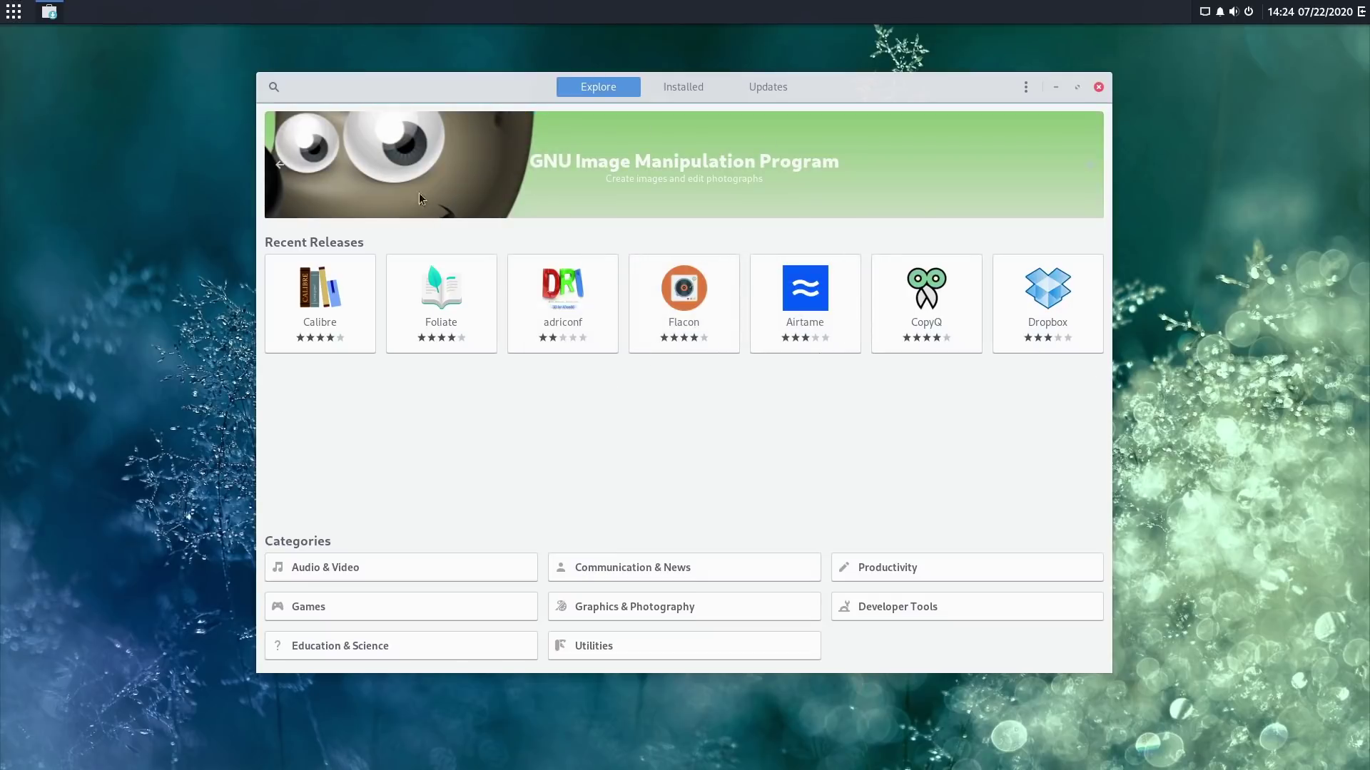
Search the Software catalogue for brave and clear the search.
{"action": "left_click", "coordinate": [273, 86]}
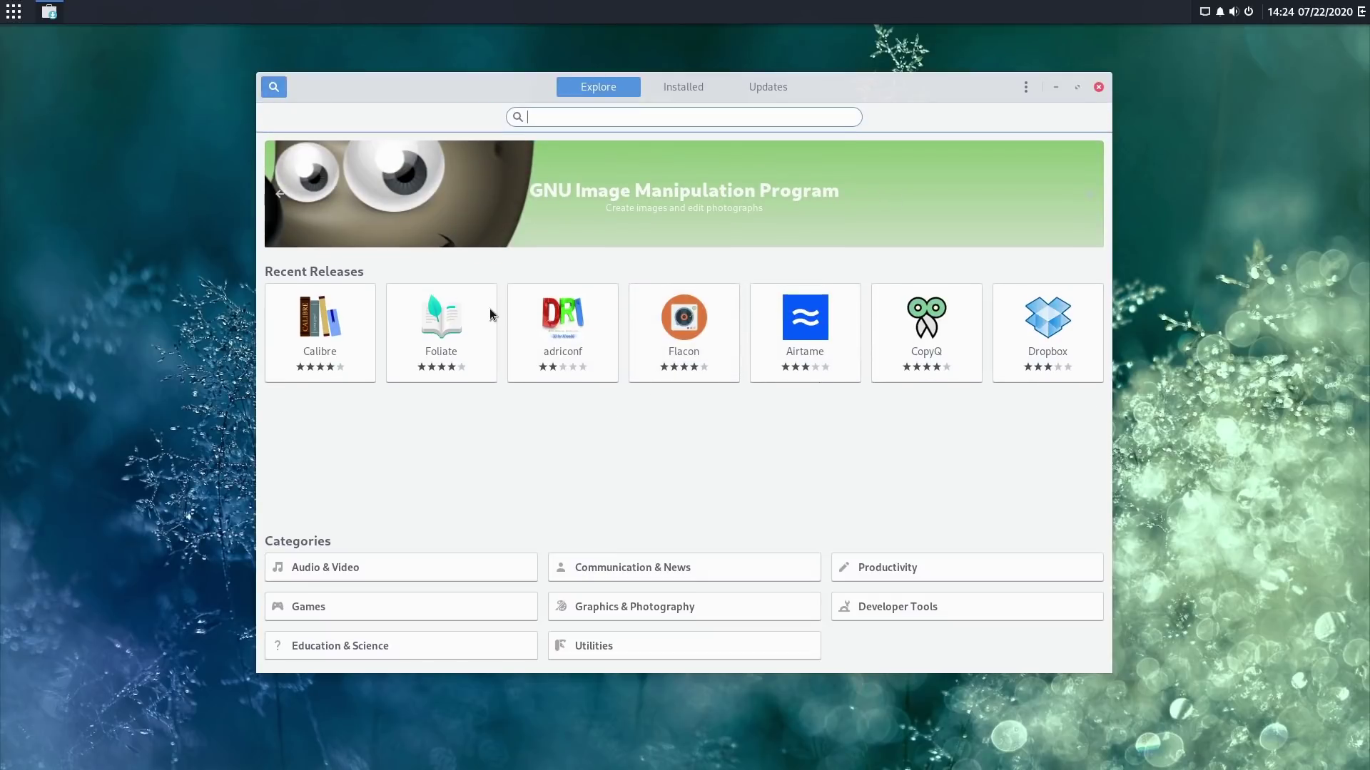
{"action": "type", "text": "brave"}
{"action": "key", "text": "BackSpace"}
{"action": "key", "text": "BackSpace"}
{"action": "key", "text": "BackSpace"}
{"action": "key", "text": "BackSpace"}
{"action": "key", "text": "BackSpace"}
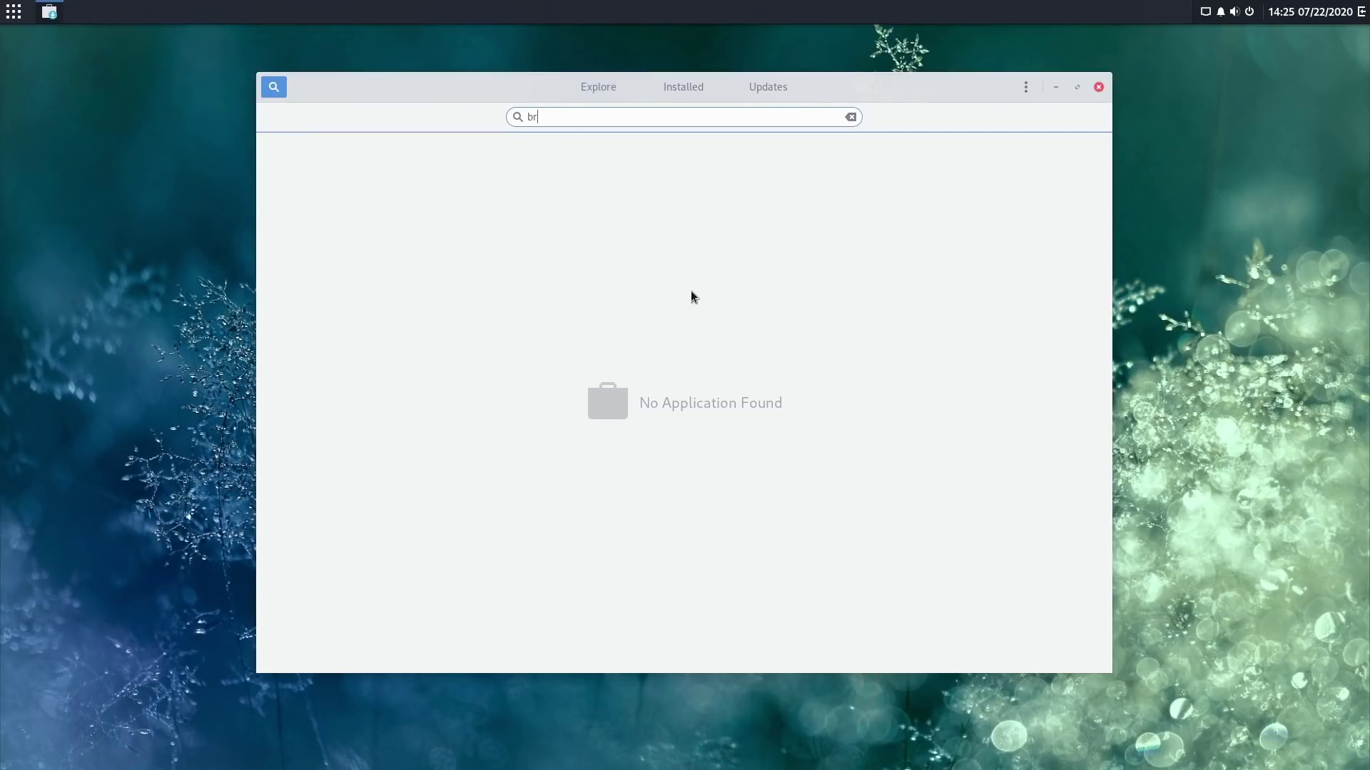
Search the Software catalogue for simplescre and clear the search text.
{"action": "type", "text": "simd"}
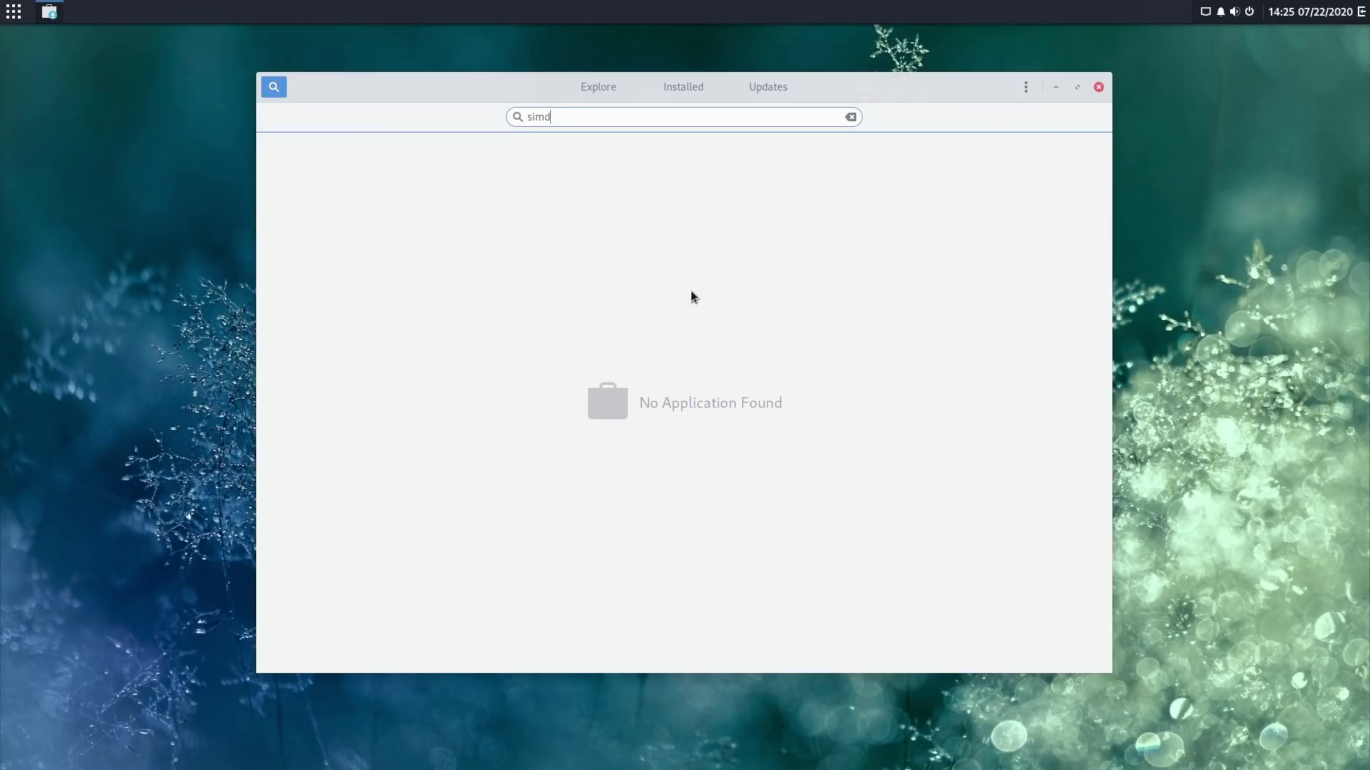
{"action": "key", "text": "BackSpace"}
{"action": "type", "text": "plescre"}
{"action": "key", "text": "BackSpace"}
{"action": "key", "text": "BackSpace"}
{"action": "key", "text": "BackSpace"}
{"action": "key", "text": "BackSpace"}
{"action": "key", "text": "BackSpace"}
{"action": "key", "text": "BackSpace"}
{"action": "key", "text": "BackSpace"}
{"action": "key", "text": "BackSpace"}
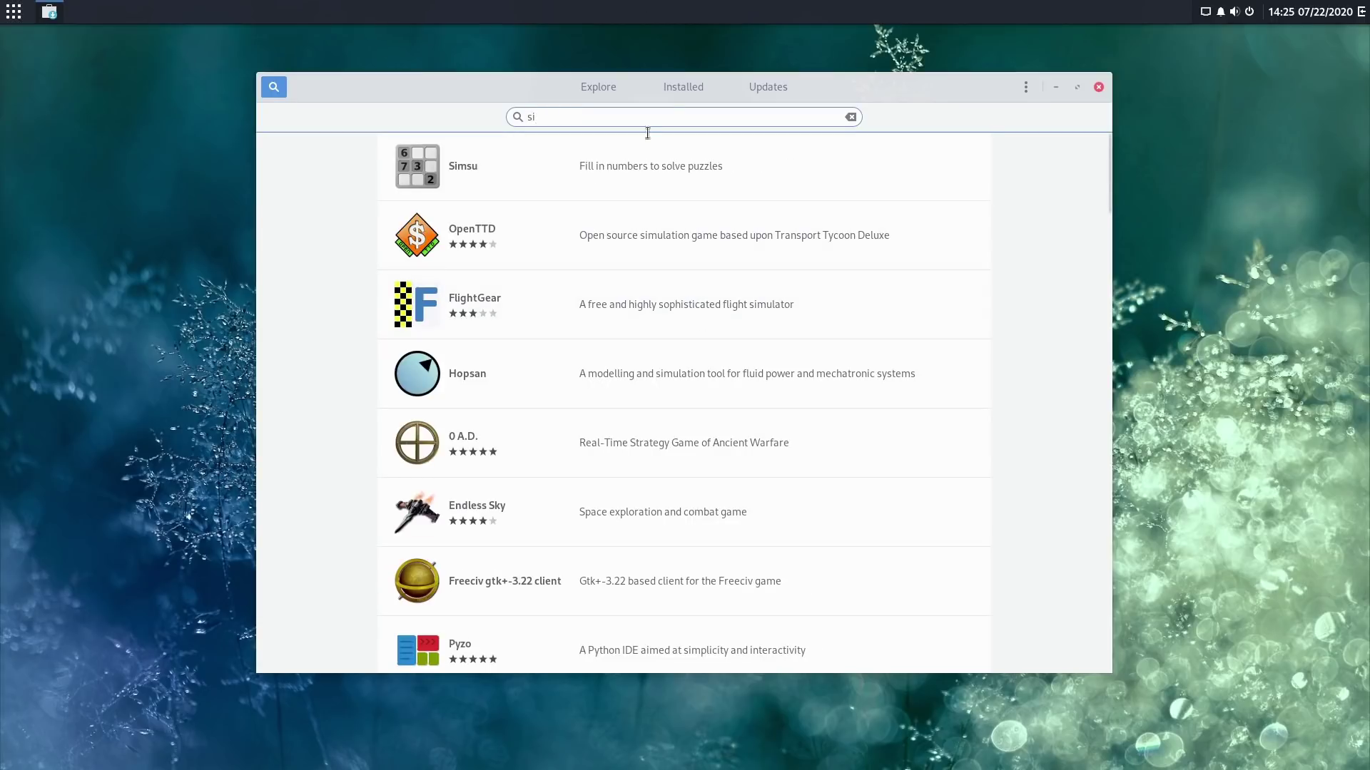
{"action": "key", "text": "BackSpace"}
{"action": "key", "text": "BackSpace"}
Check which software repositories supplement the default ones, and close the repositories dialog.
{"action": "left_click", "coordinate": [1018, 91]}
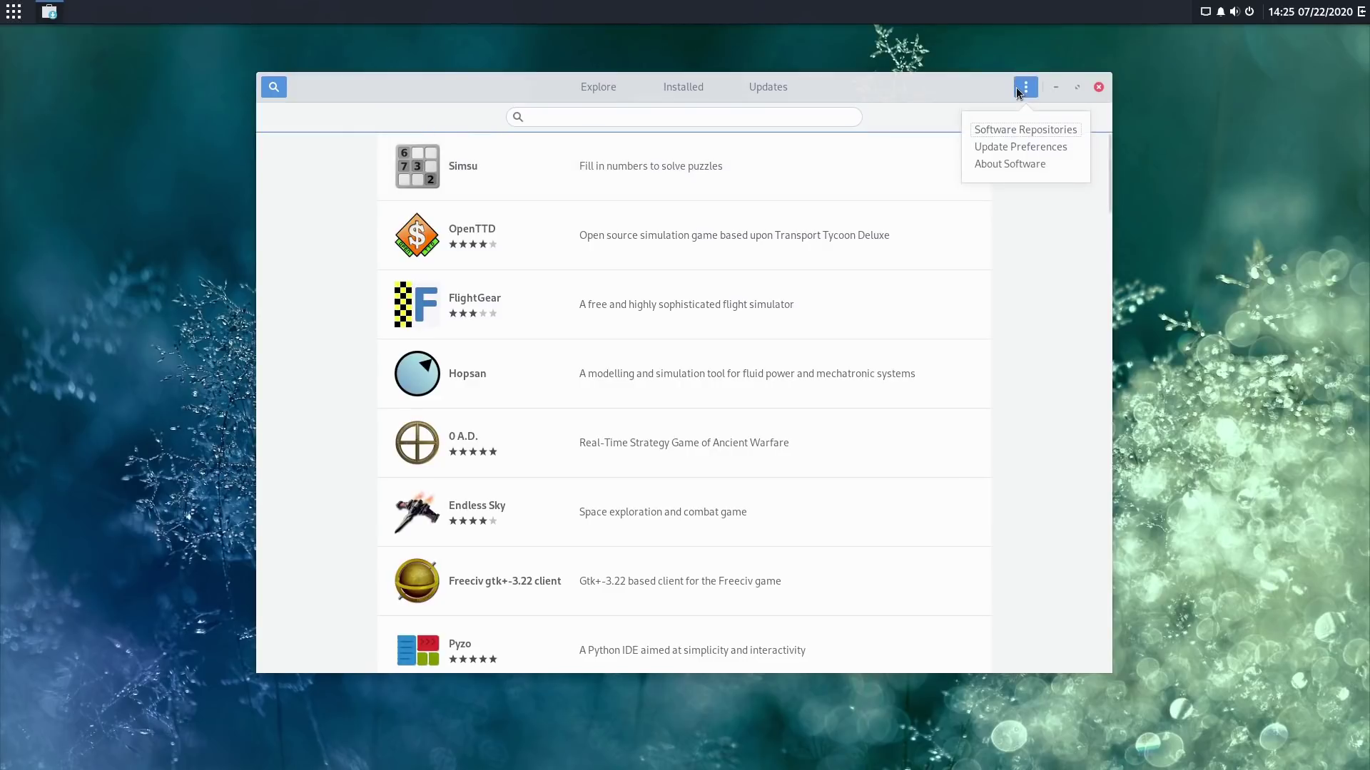
{"action": "left_click", "coordinate": [1024, 129]}
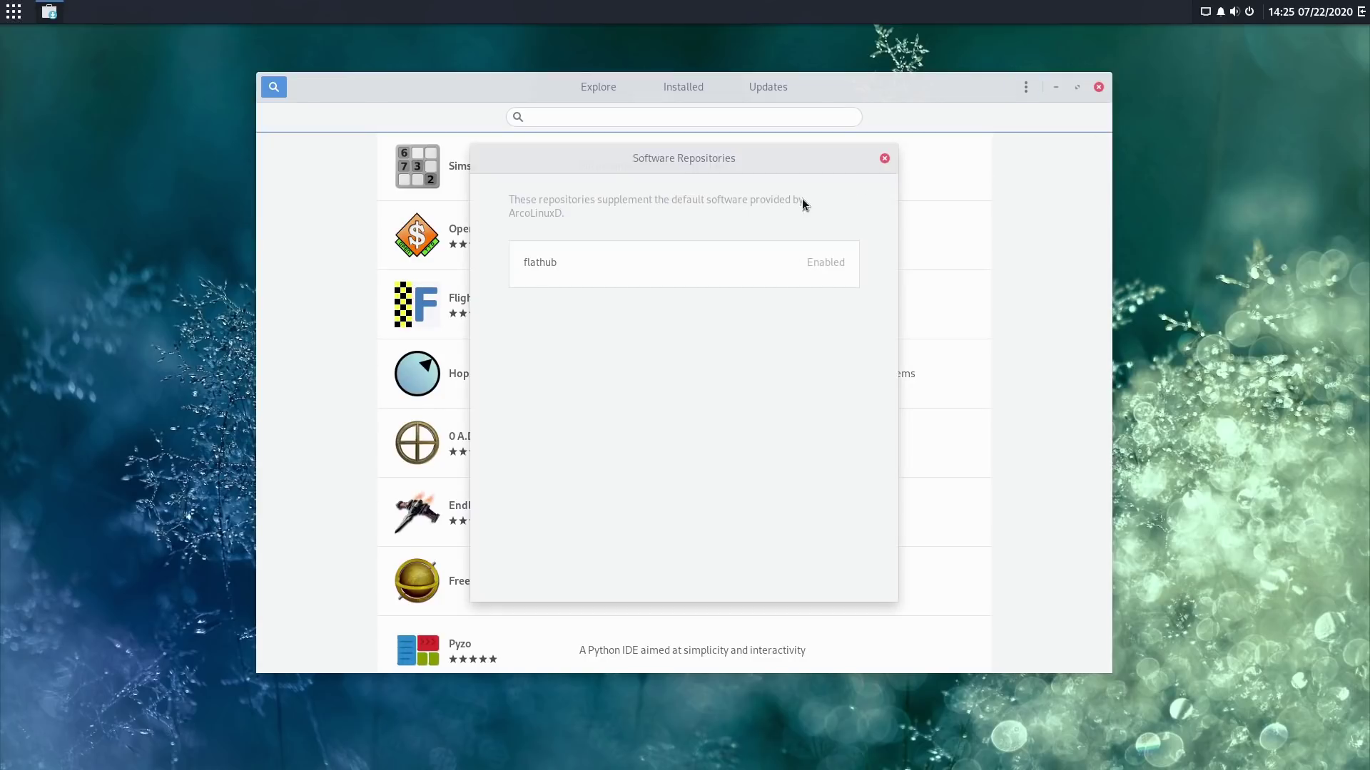
{"action": "left_click_drag", "start_coordinate": [716, 158], "coordinate": [736, 220]}
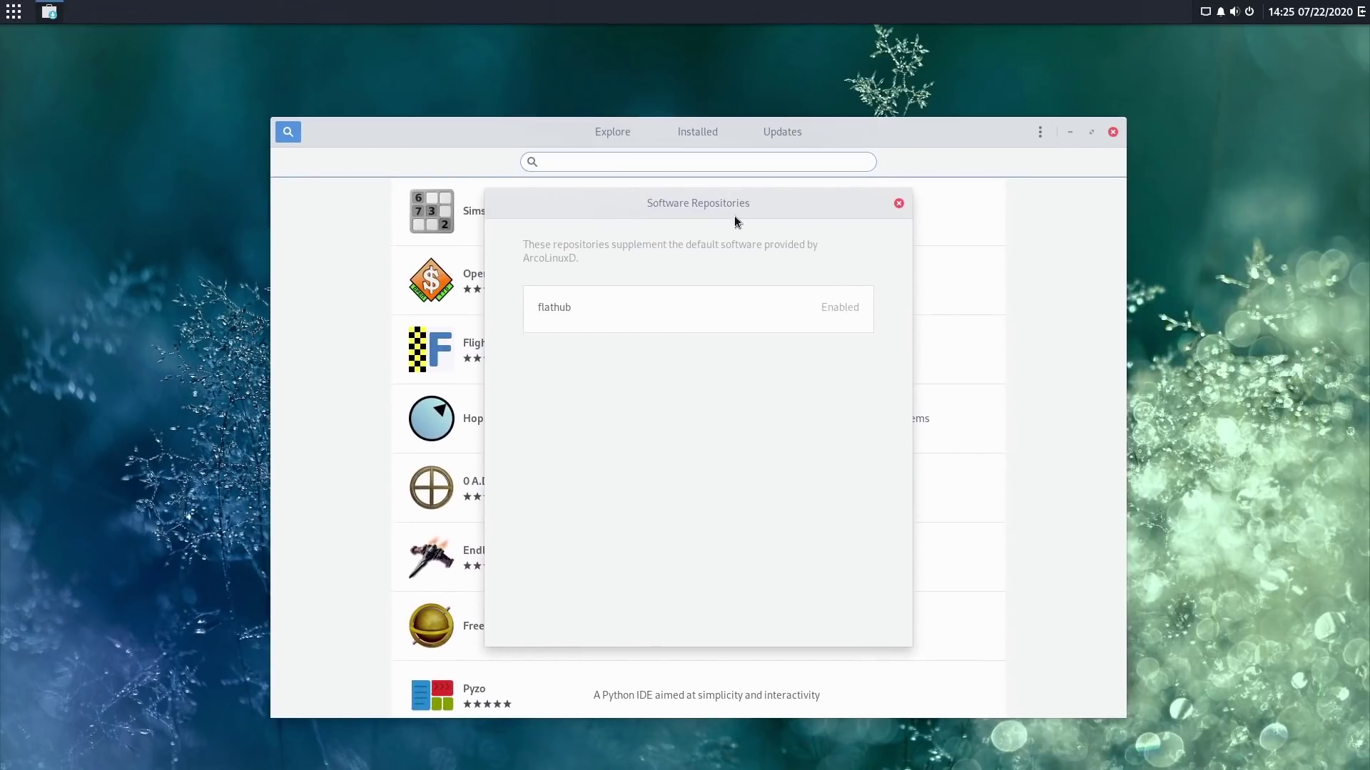
{"action": "left_click", "coordinate": [899, 202]}
Check the automatic update preferences without changing them, and close the Software application.
{"action": "left_click", "coordinate": [1040, 133]}
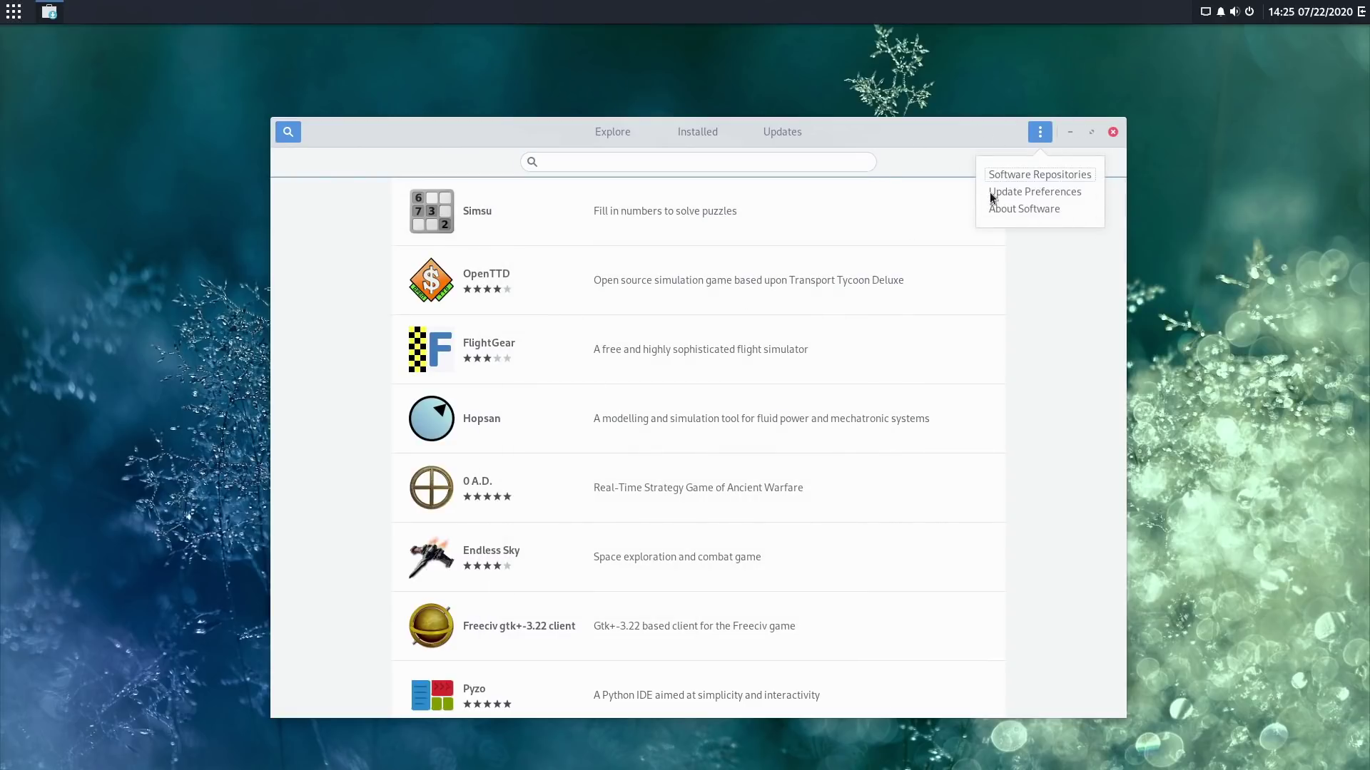
{"action": "left_click", "coordinate": [1022, 194]}
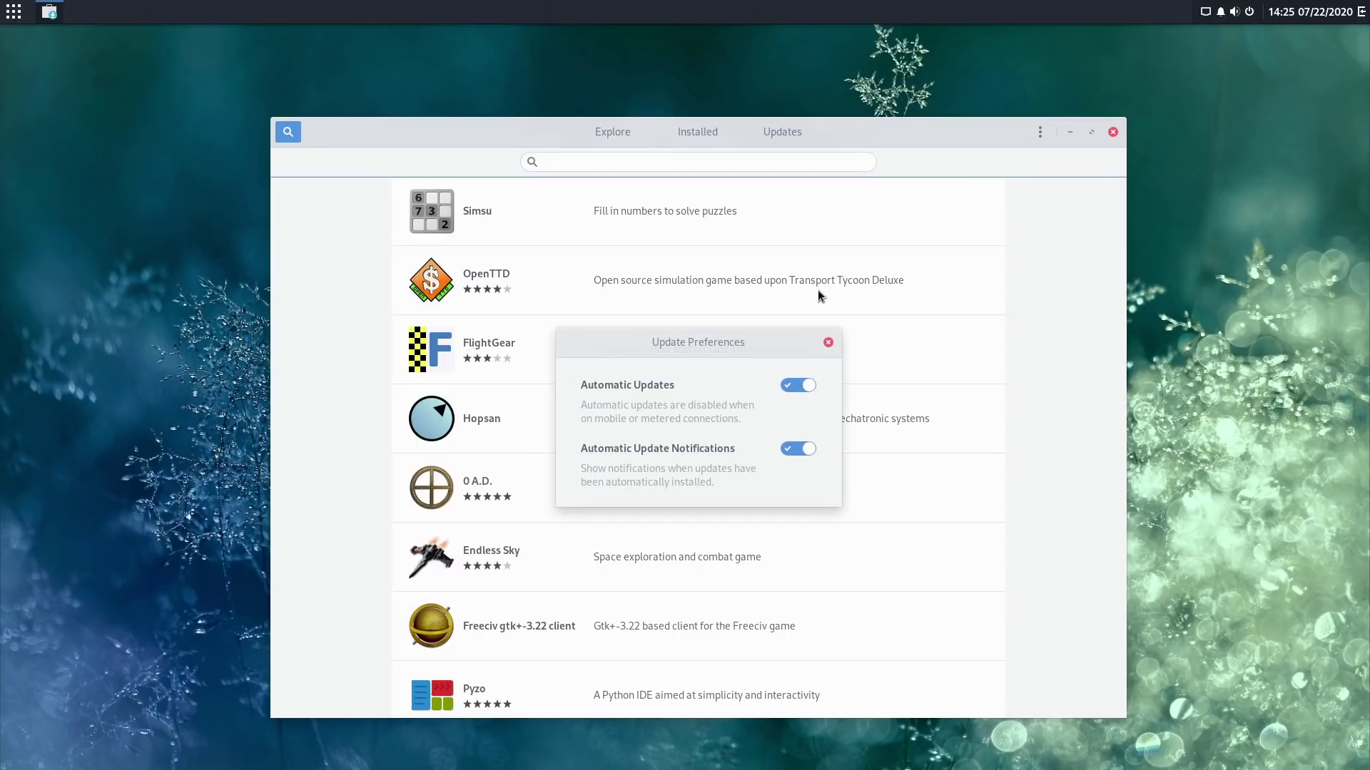
{"action": "left_click", "coordinate": [828, 342]}
{"action": "left_click", "coordinate": [1113, 132]}
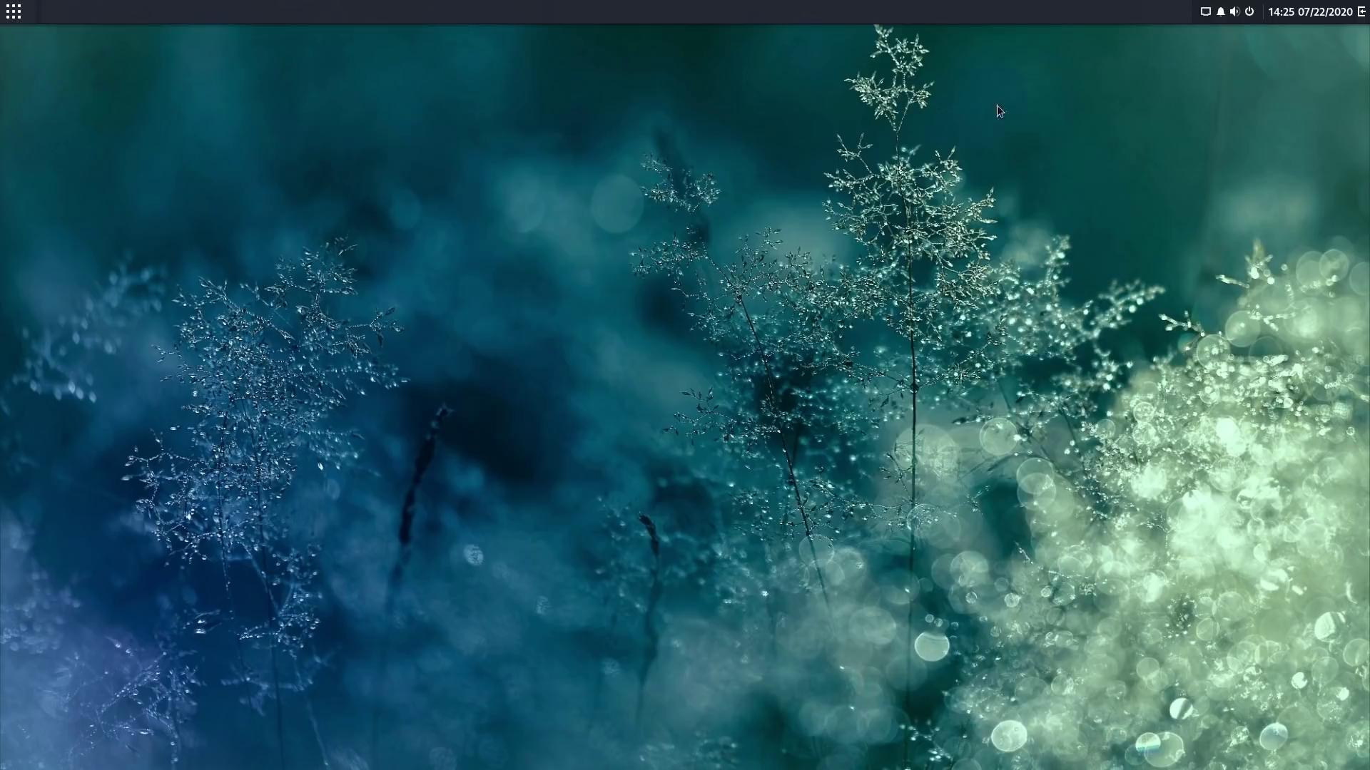
Search the ArcoLinux application menu for soft, and close the menu.
{"action": "left_click", "coordinate": [13, 11]}
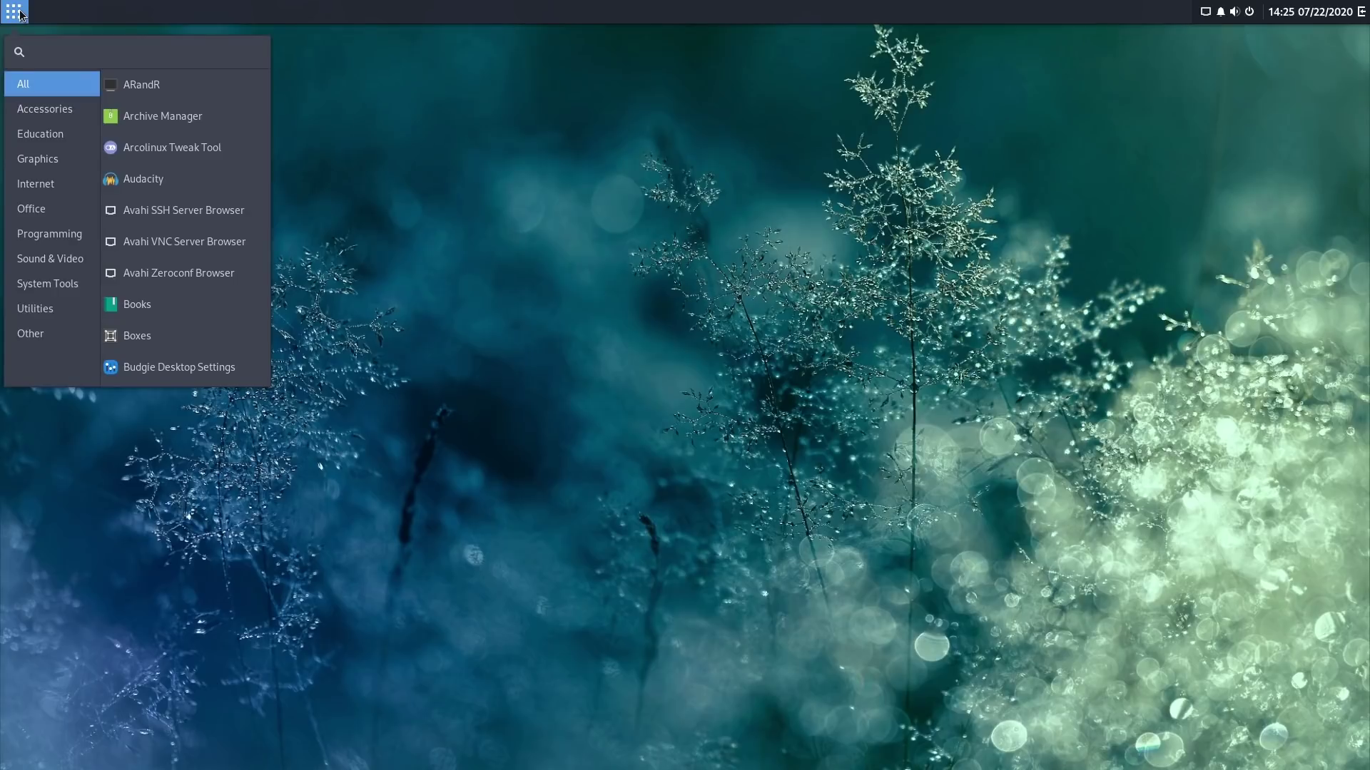
{"action": "type", "text": "soft"}
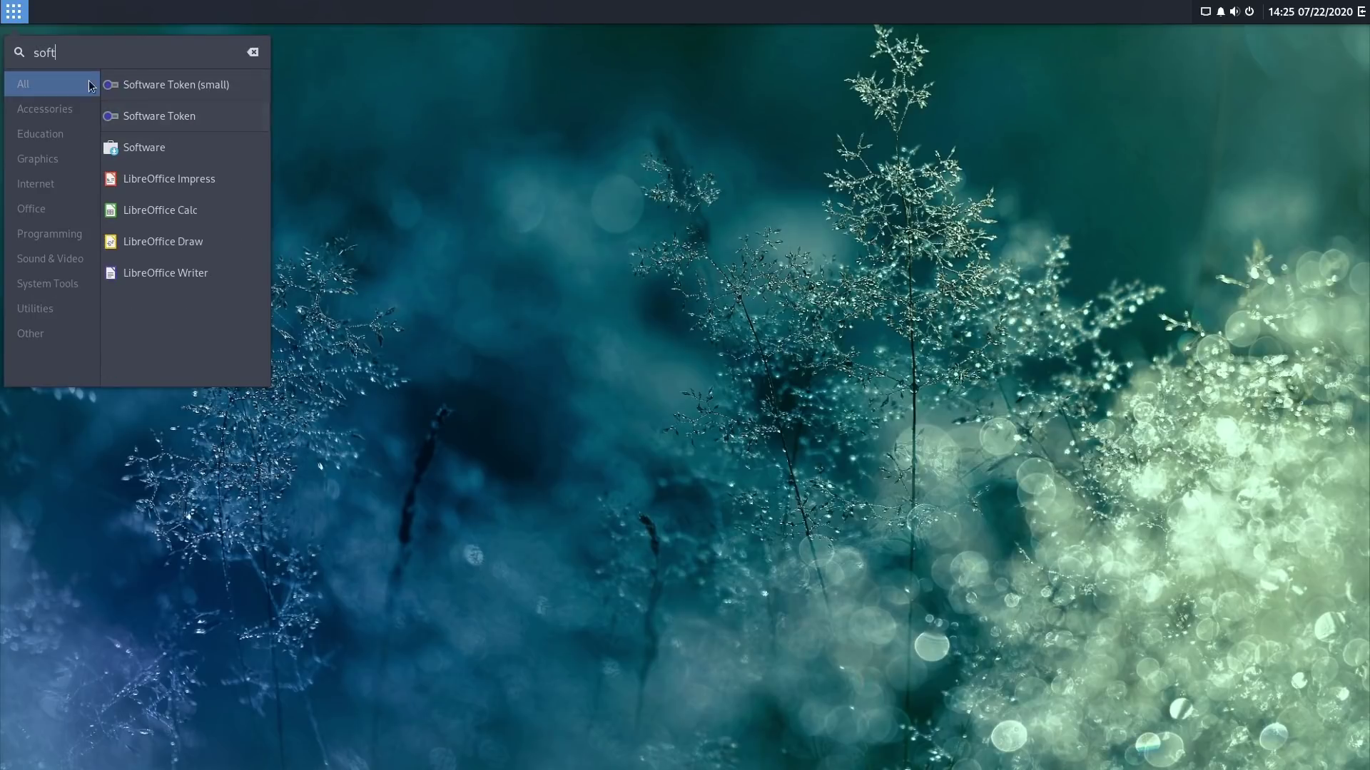
{"action": "left_click", "coordinate": [496, 102]}
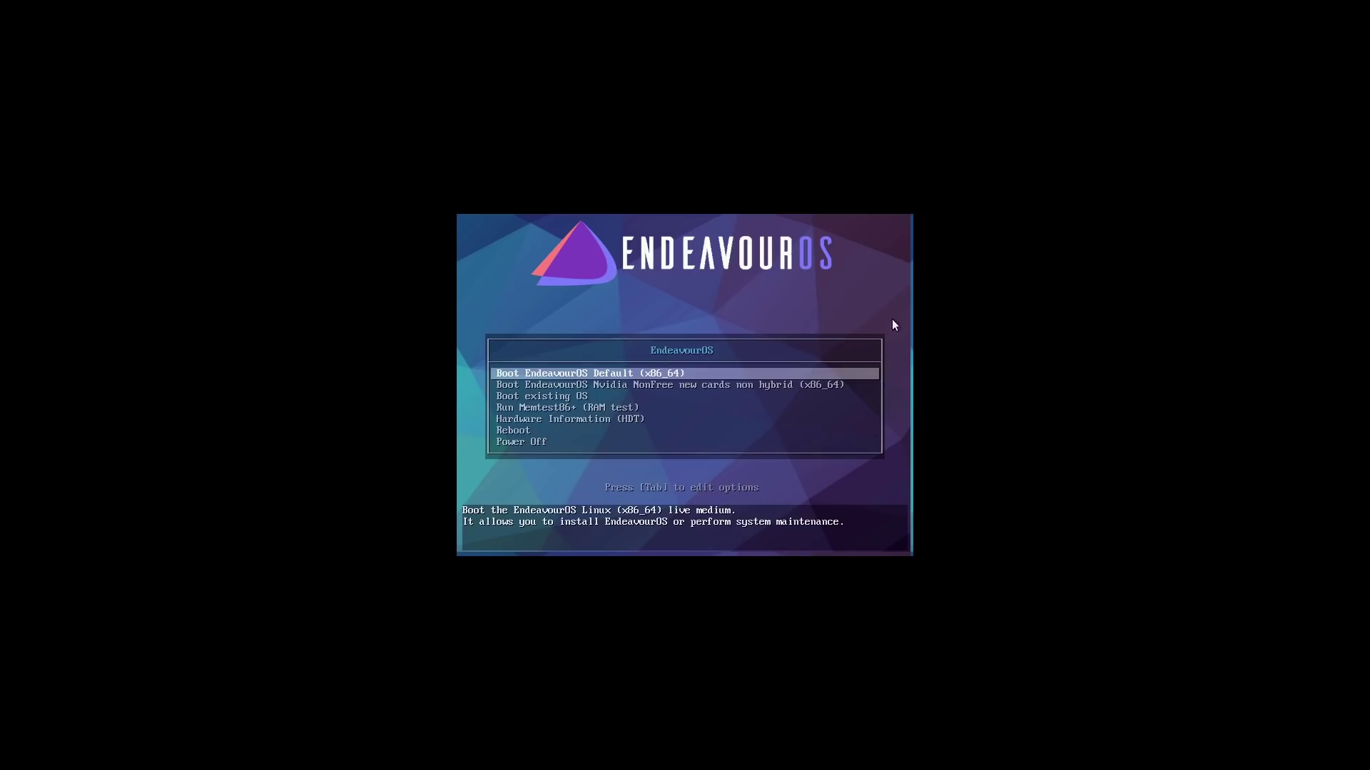
Boot the default EndeavourOS (x86_64) live medium and look over the favourite applications in its application menu.
{"action": "key", "text": "Return"}
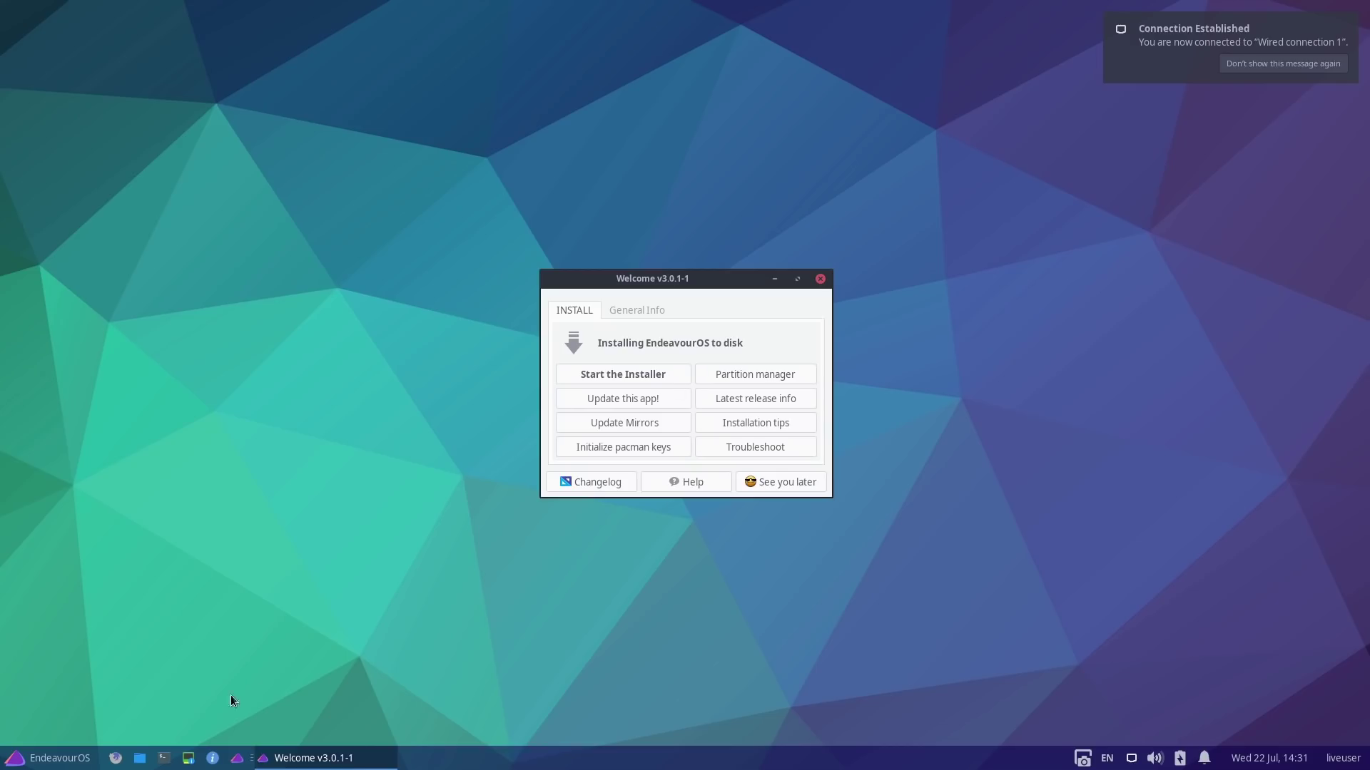
{"action": "left_click", "coordinate": [32, 763]}
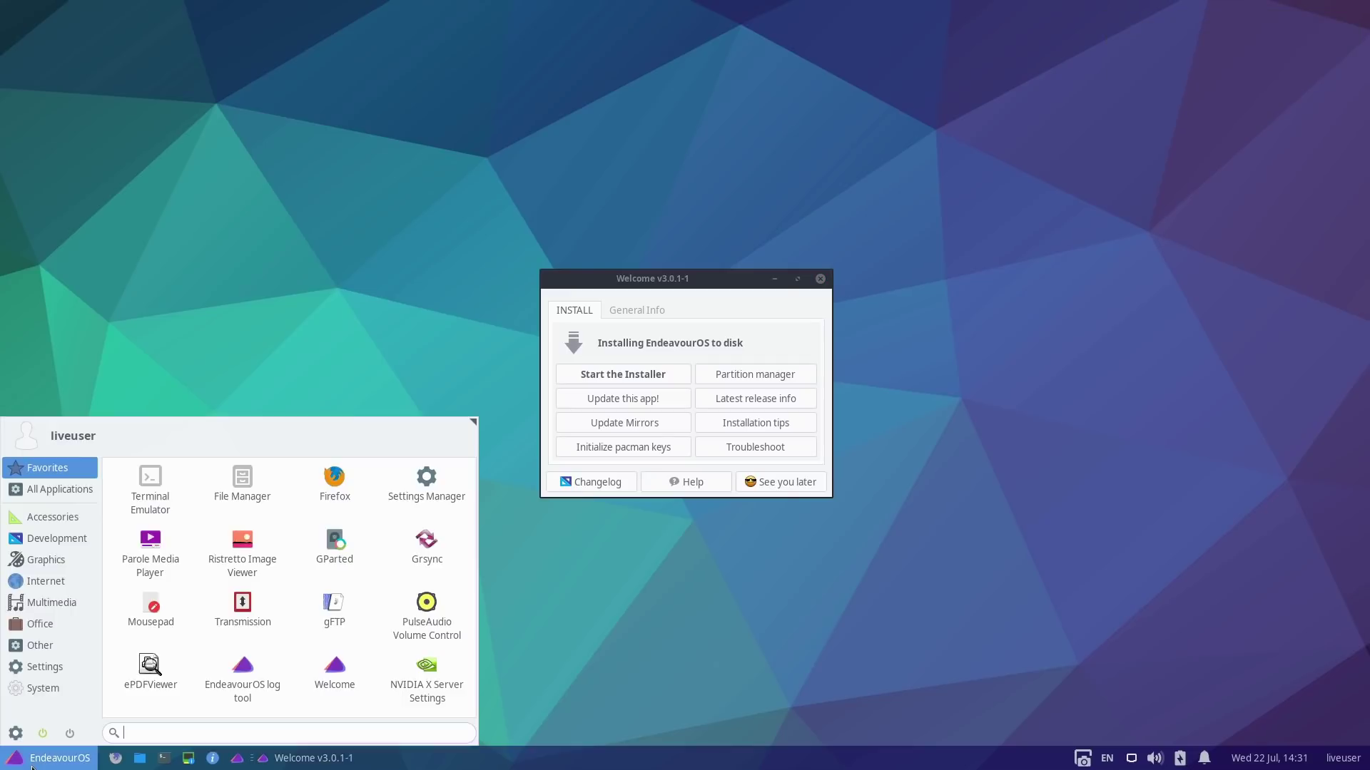
{"action": "left_click", "coordinate": [956, 359]}
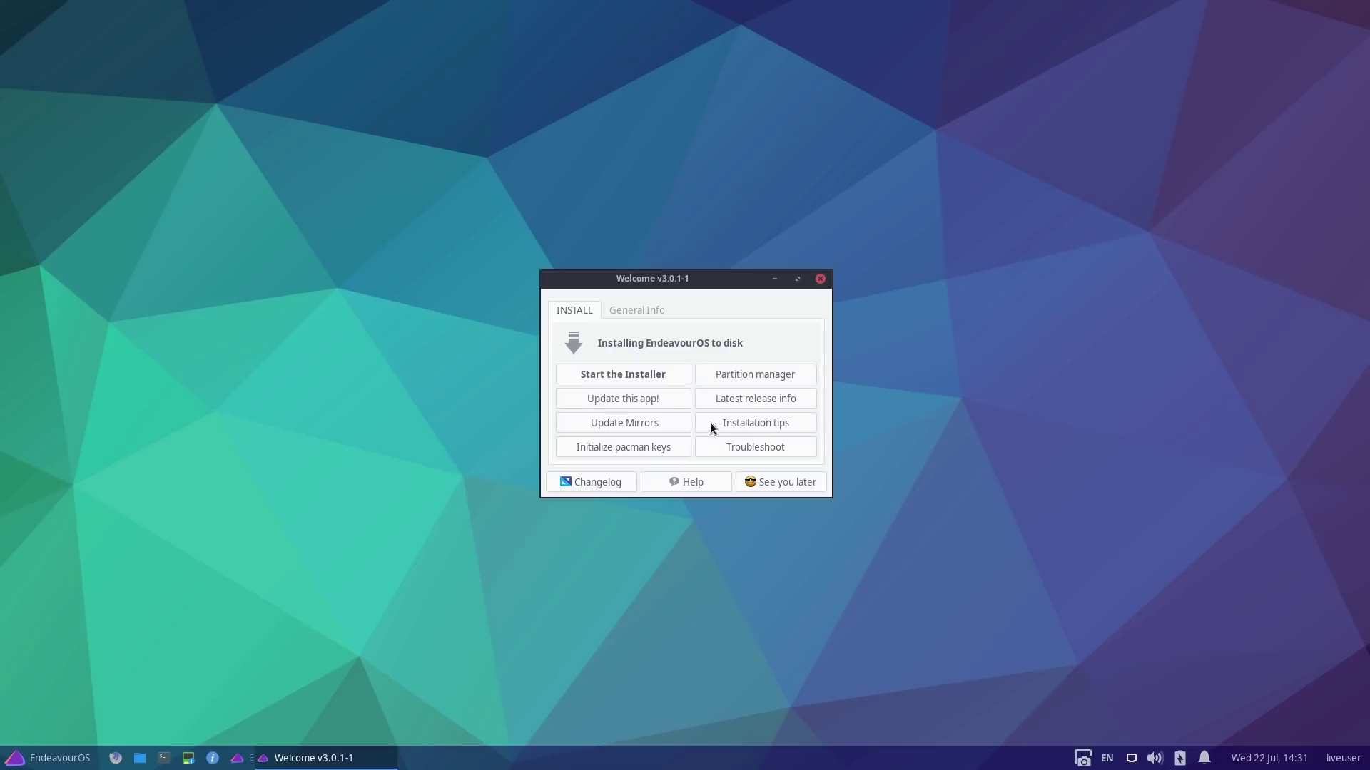
Start the EndeavourOS installer with the Online method and accept the default language, location and keyboard settings.
{"action": "left_click", "coordinate": [649, 378]}
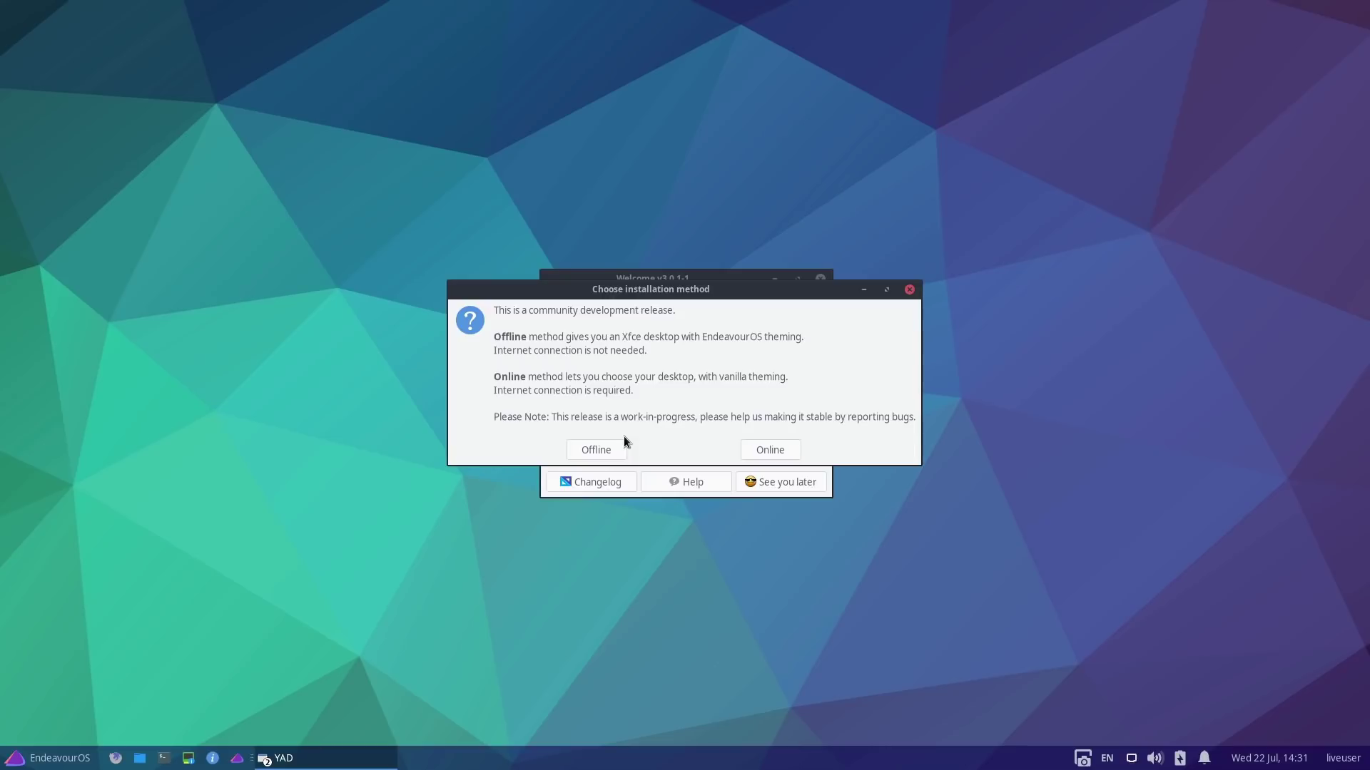
{"action": "left_click", "coordinate": [773, 447]}
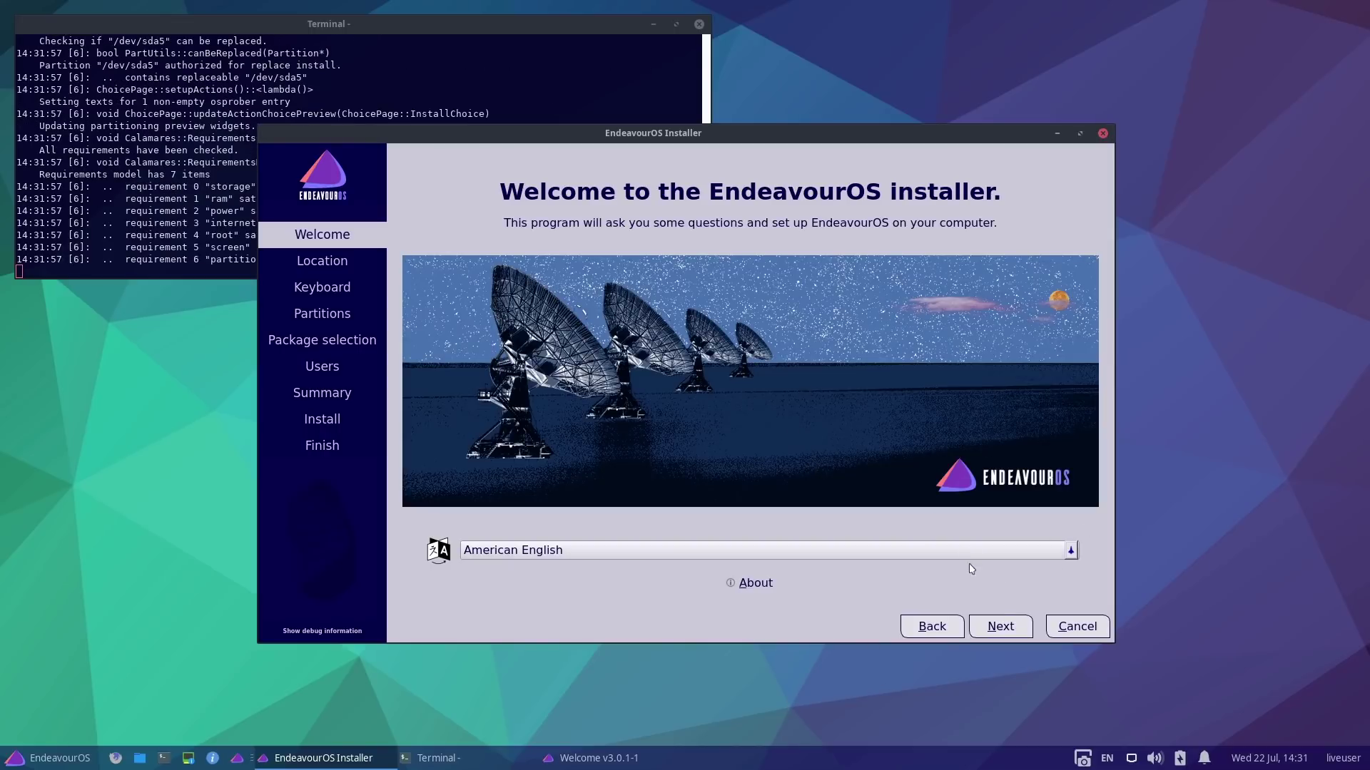
{"action": "key", "text": "Return"}
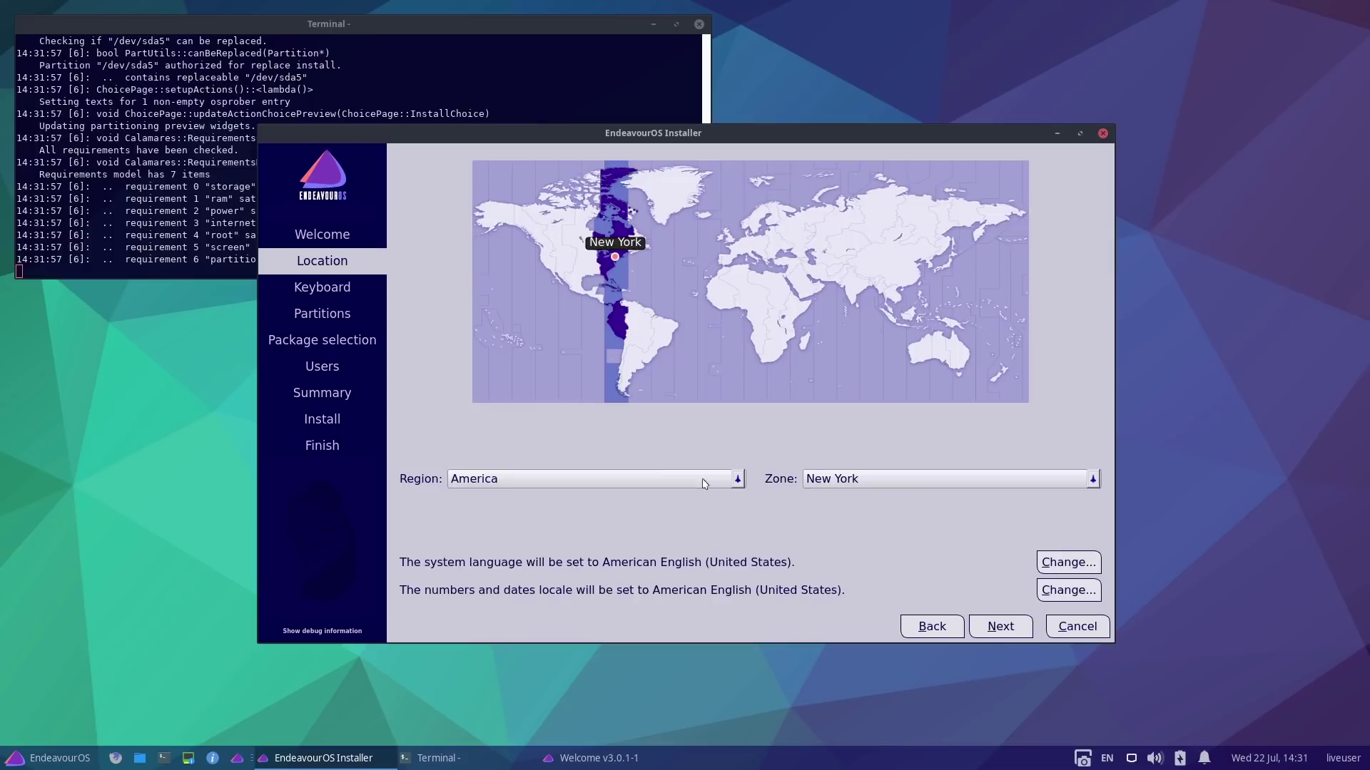
{"action": "left_click", "coordinate": [1018, 627]}
{"action": "left_click", "coordinate": [1019, 629]}
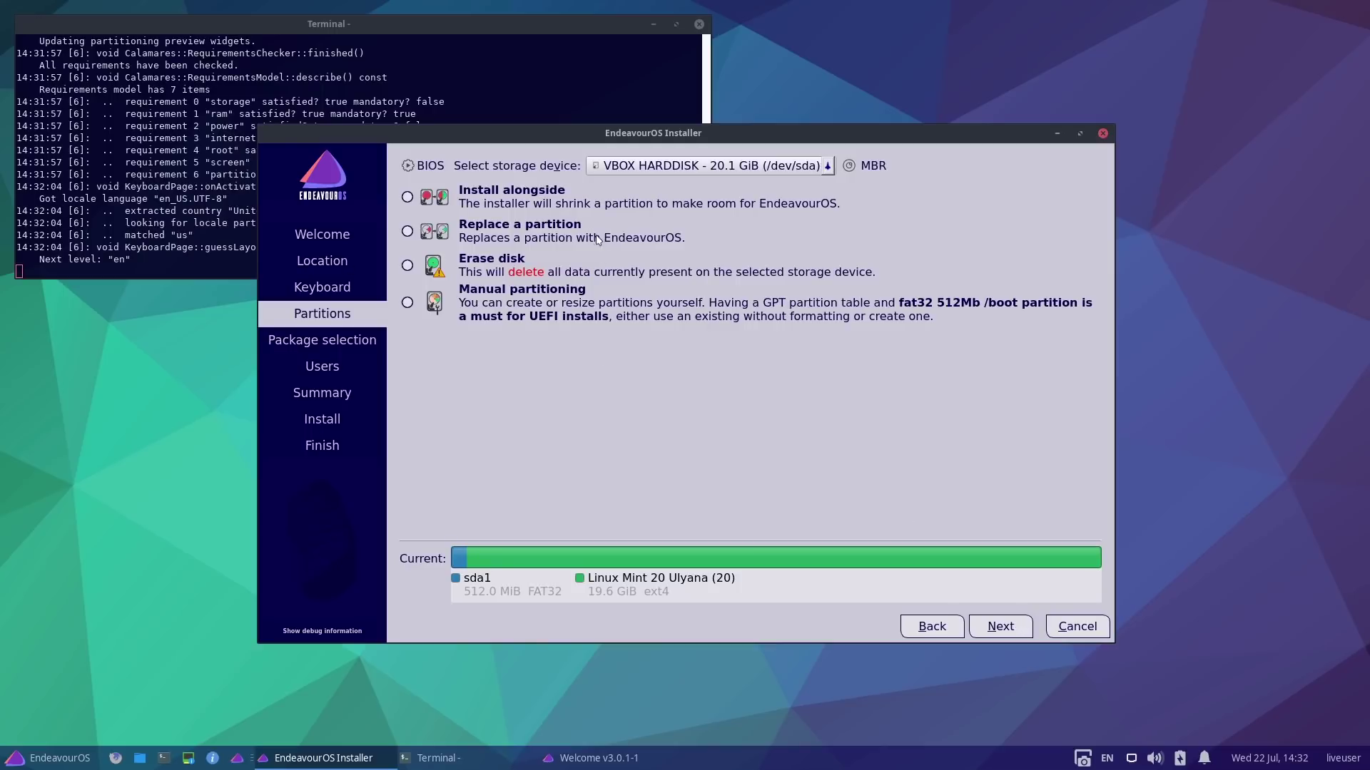
Choose to erase the disk with Swap (no Hibernate), and proceed to the package selection.
{"action": "left_click", "coordinate": [404, 268]}
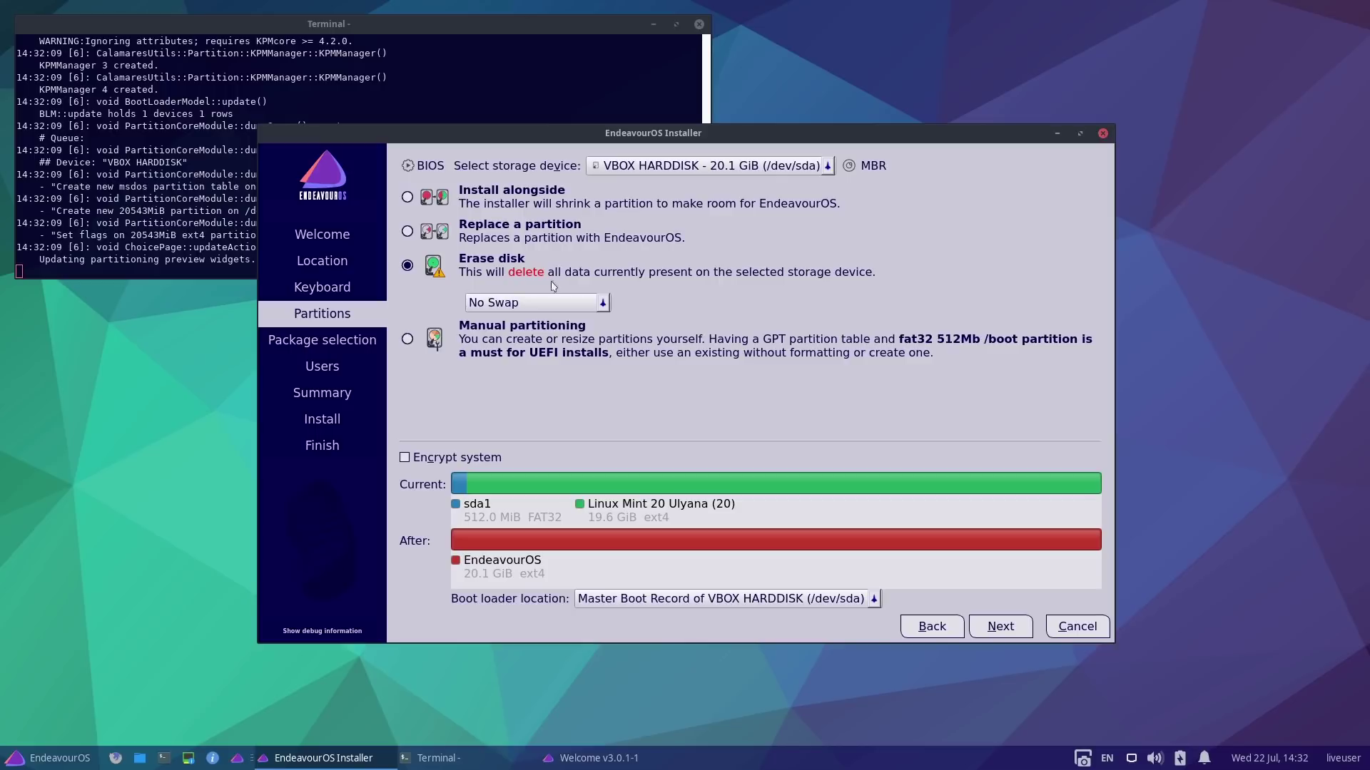
{"action": "left_click", "coordinate": [601, 305]}
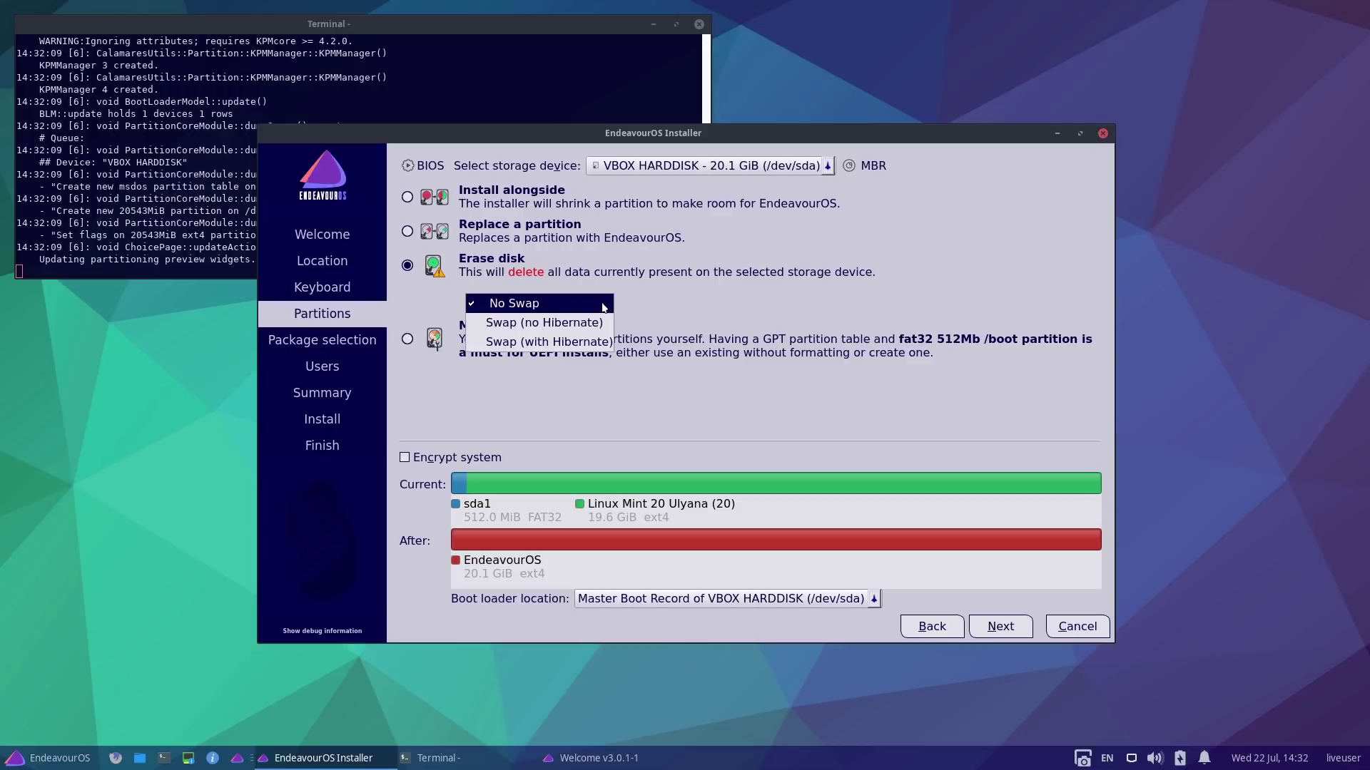
{"action": "left_click", "coordinate": [553, 322]}
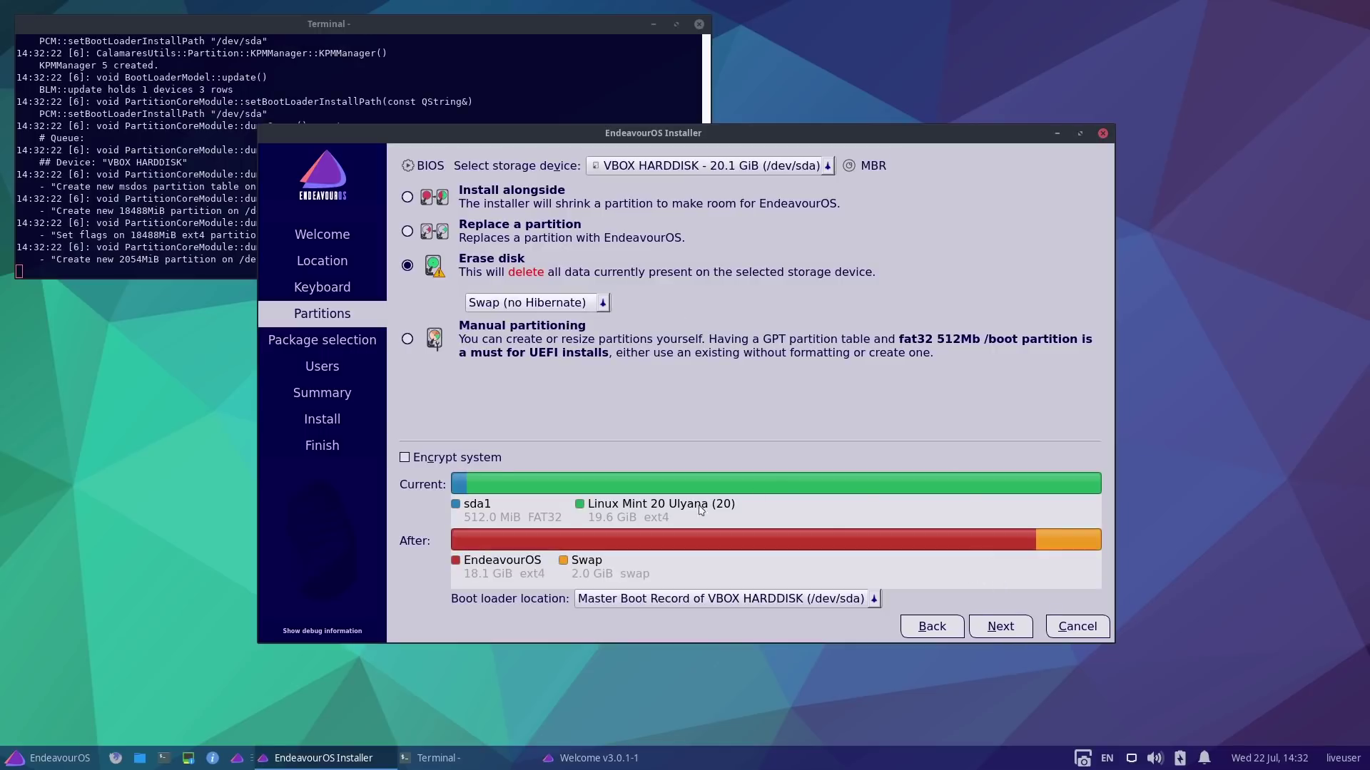
{"action": "left_click", "coordinate": [1000, 626]}
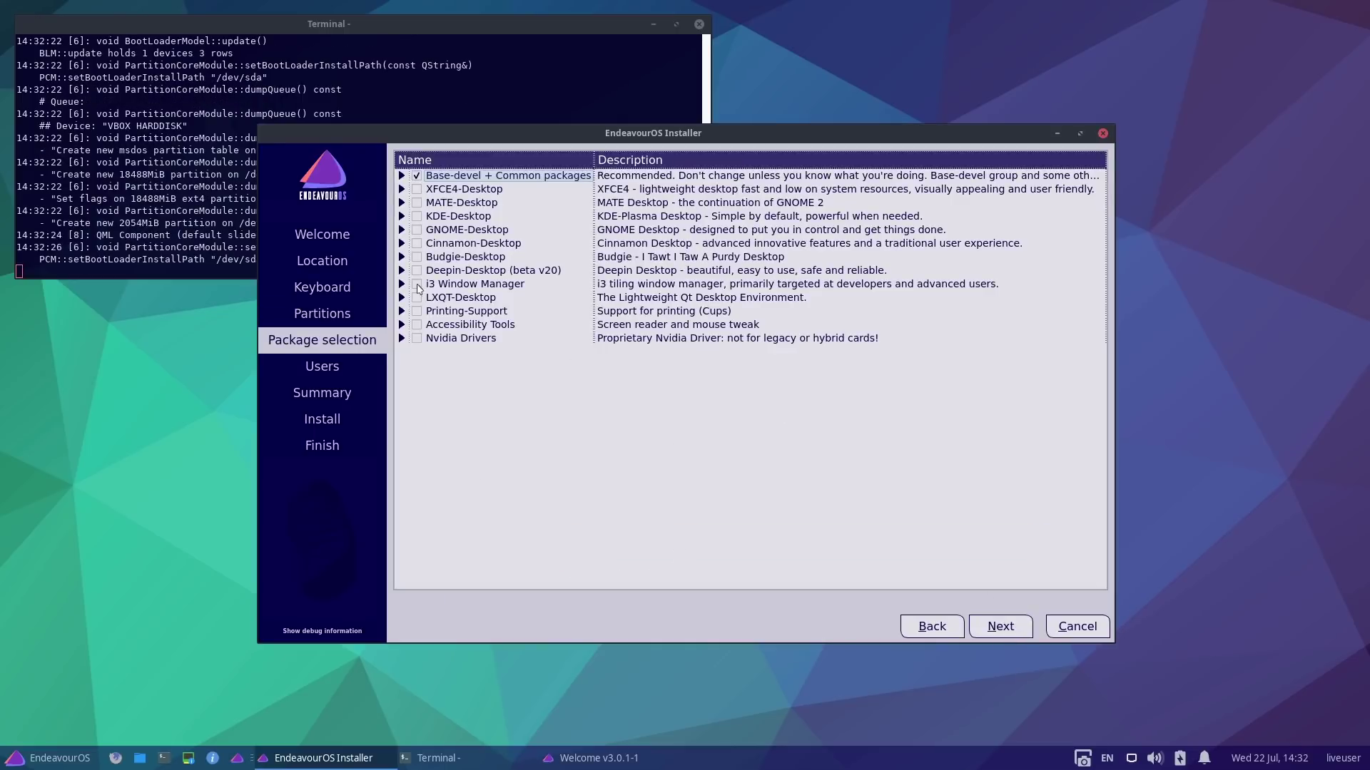
Select Budgie-Desktop for installation and examine the packages in the Base-devel + Common packages group.
{"action": "left_click", "coordinate": [417, 256]}
{"action": "left_click", "coordinate": [400, 188]}
{"action": "left_click", "coordinate": [401, 175]}
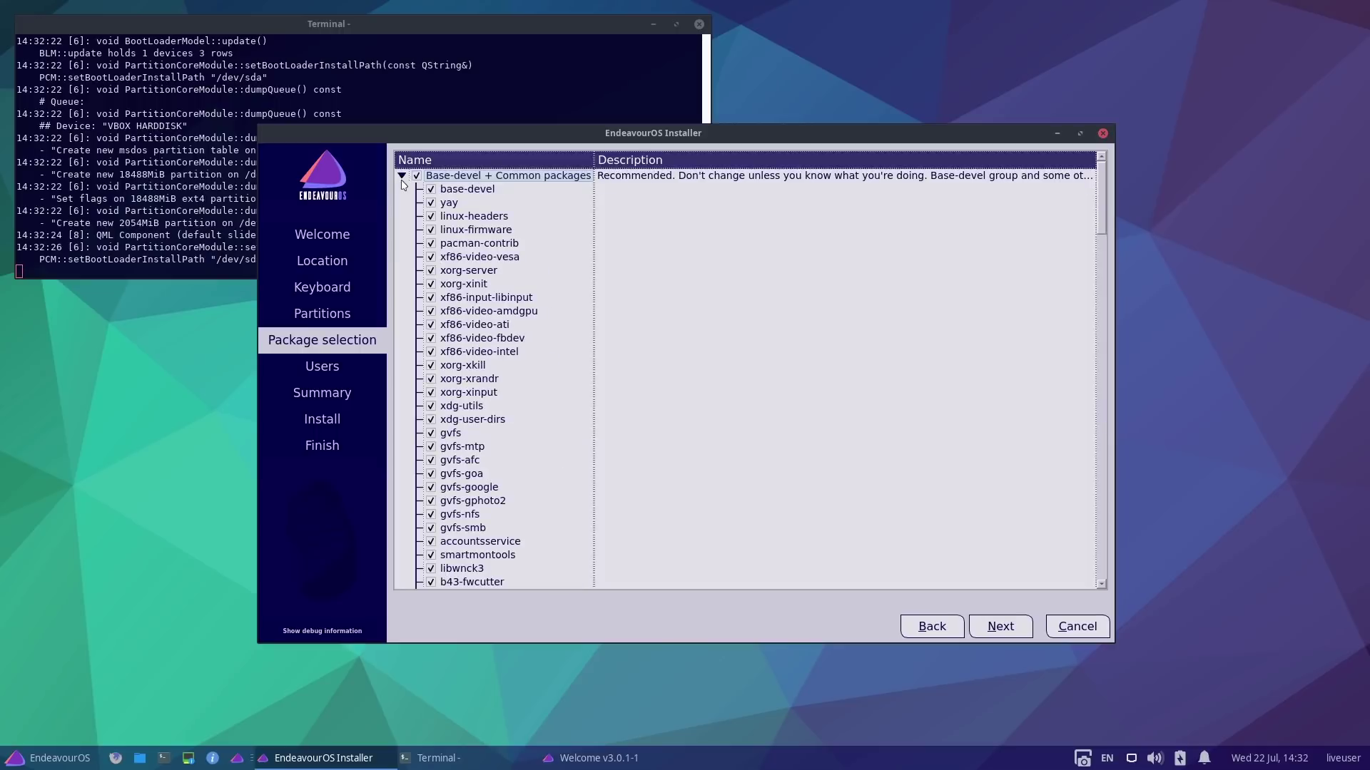
{"action": "scroll", "coordinate": [535, 389], "scroll_direction": "down", "scroll_amount": 4}
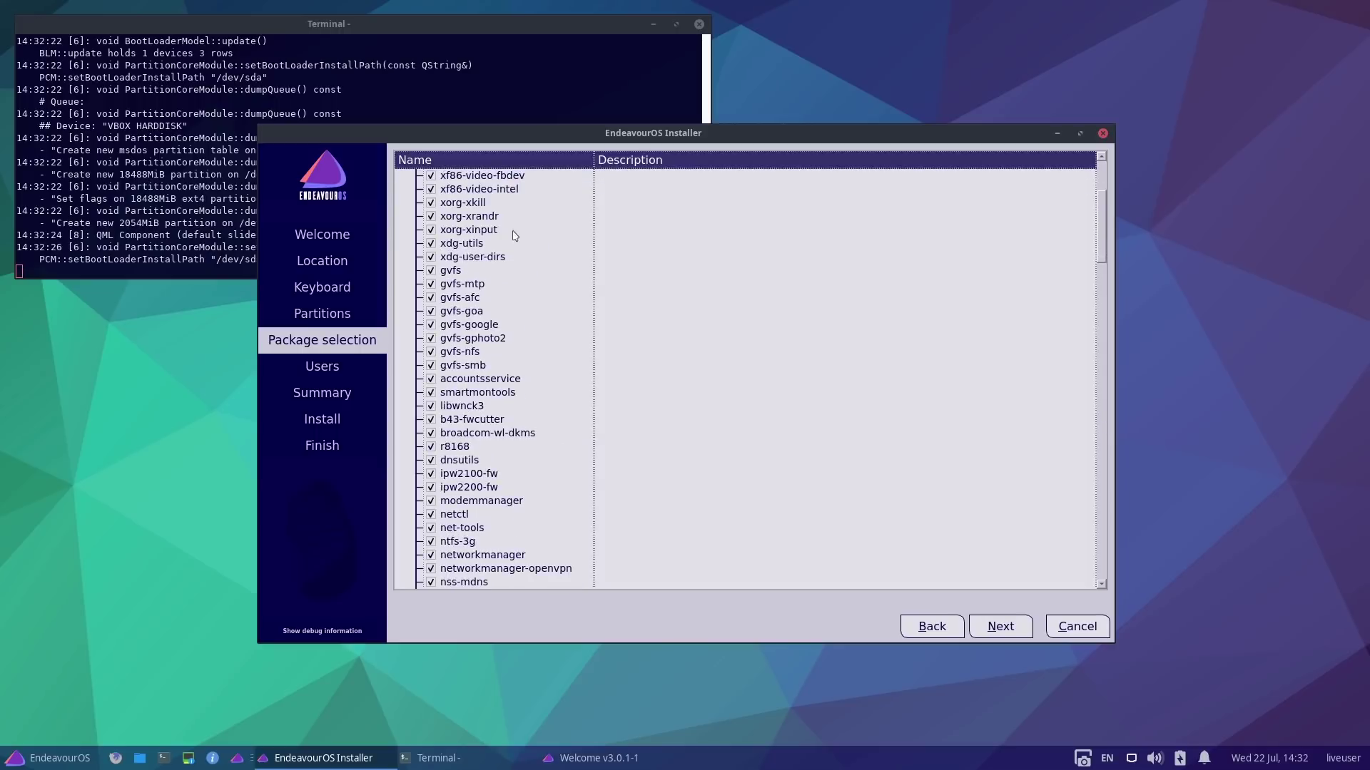
{"action": "scroll", "coordinate": [491, 500], "scroll_direction": "up", "scroll_amount": 5}
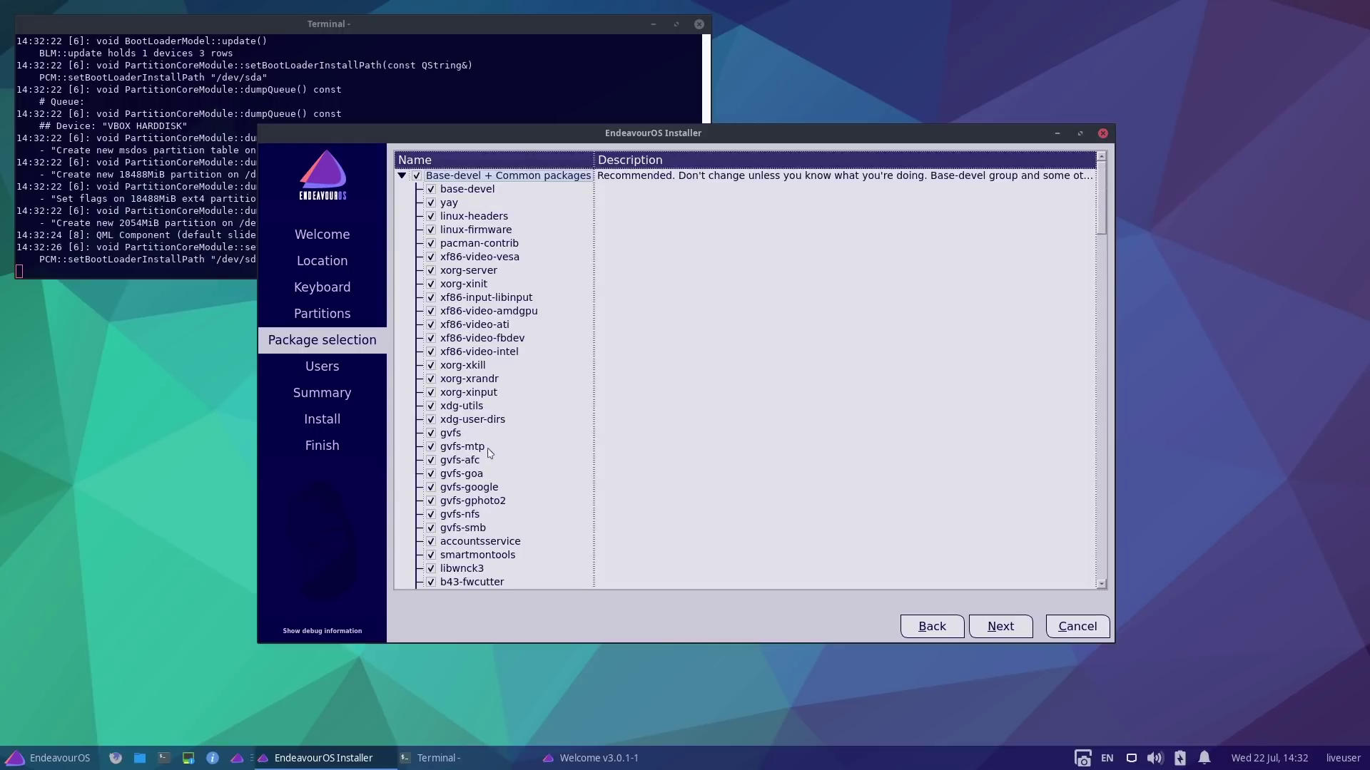
{"action": "left_click", "coordinate": [400, 176]}
{"action": "left_click", "coordinate": [401, 190]}
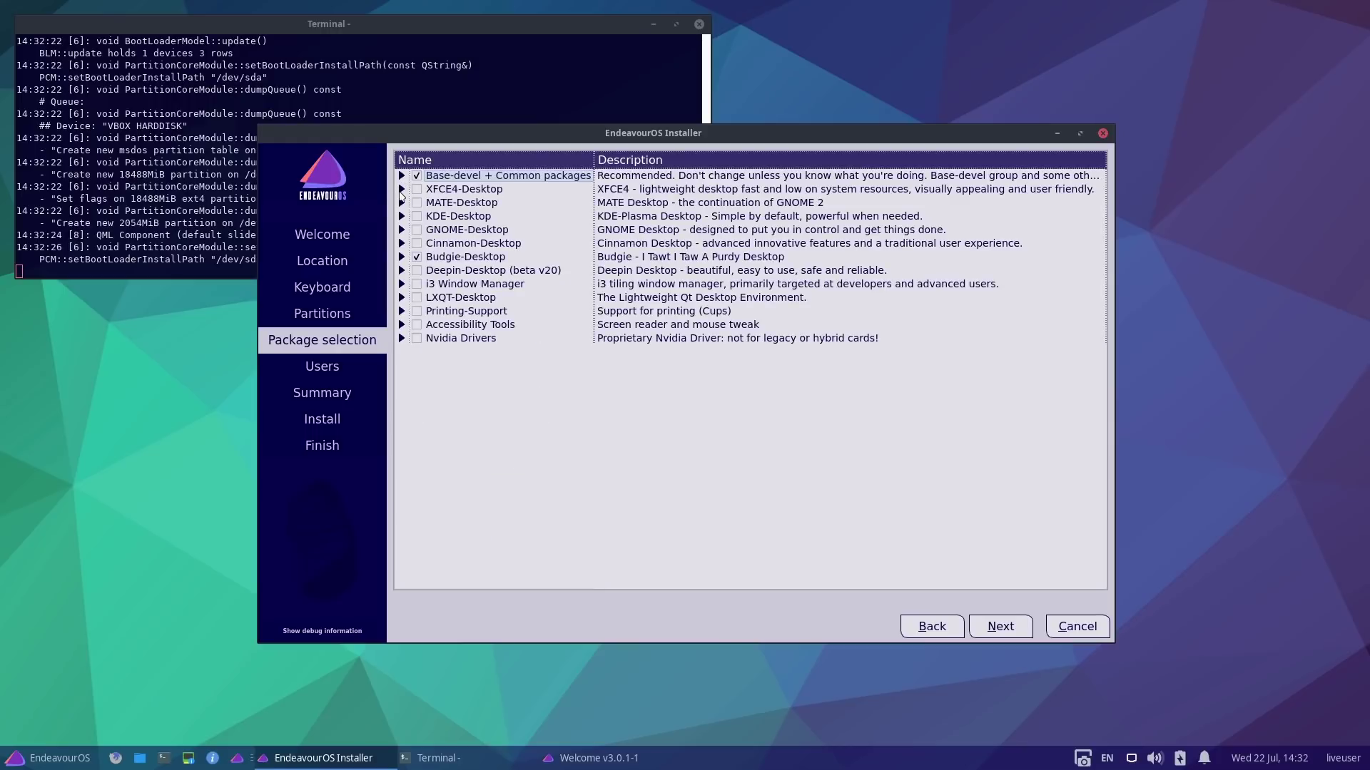
Examine which packages the Budgie-Desktop group contains, and proceed to the user account setup.
{"action": "left_click", "coordinate": [402, 257]}
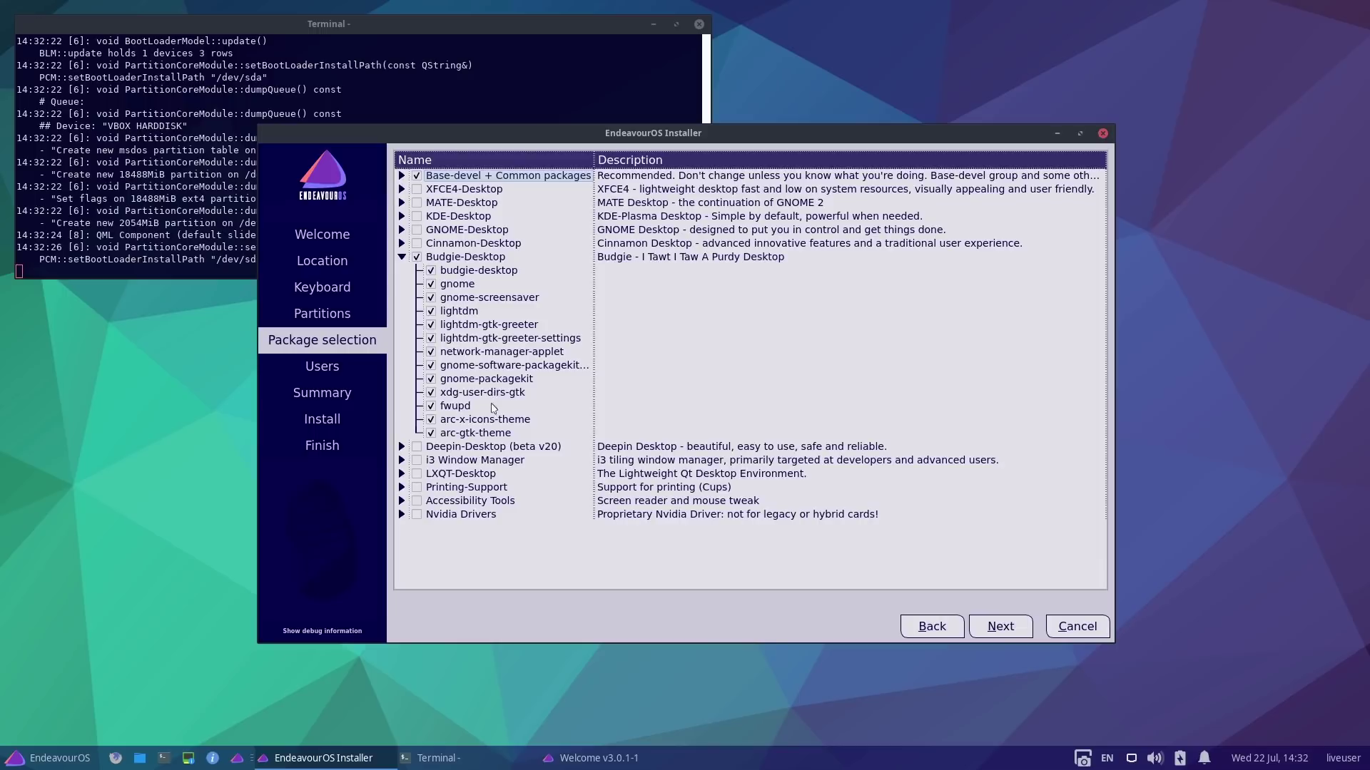
{"action": "left_click", "coordinate": [402, 258]}
{"action": "left_click", "coordinate": [1000, 626]}
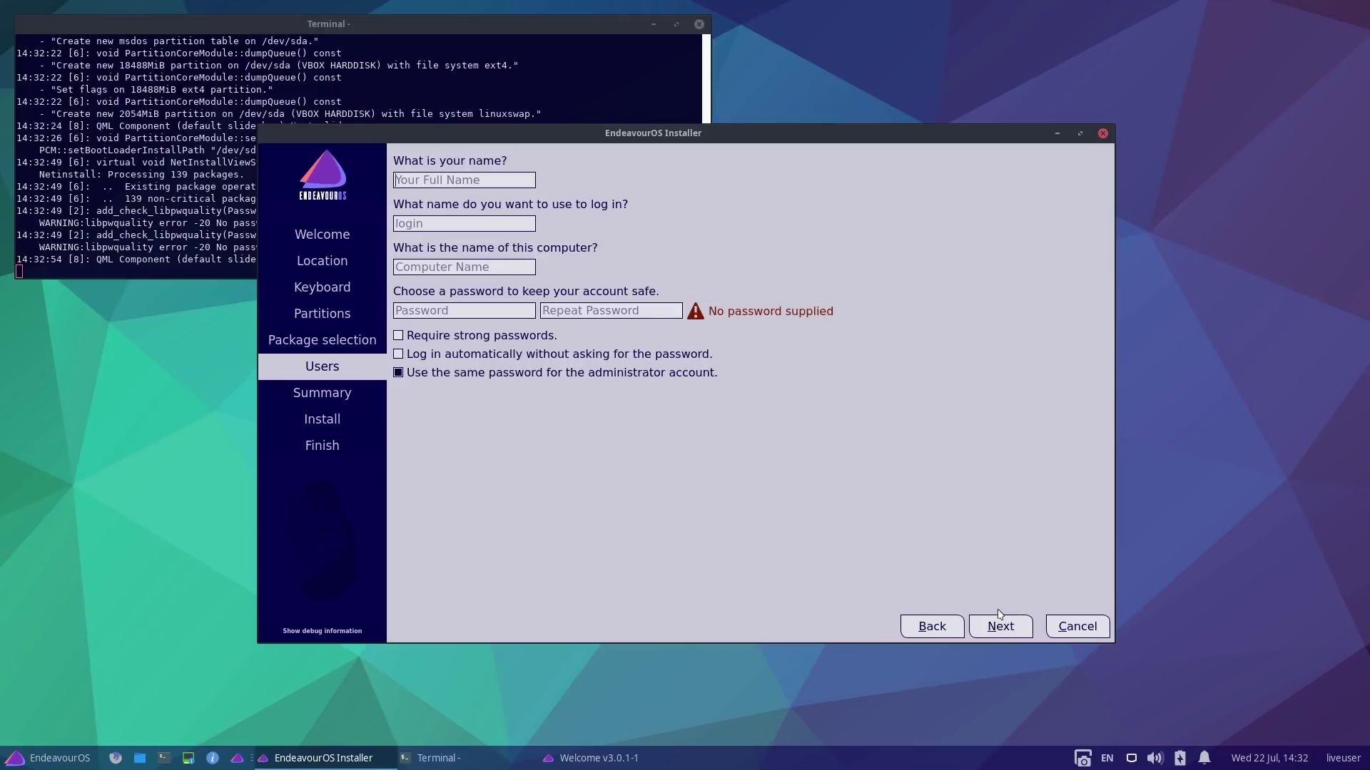
Cancel the EndeavourOS installation, quit the installer and end the live session.
{"action": "left_click", "coordinate": [1096, 628]}
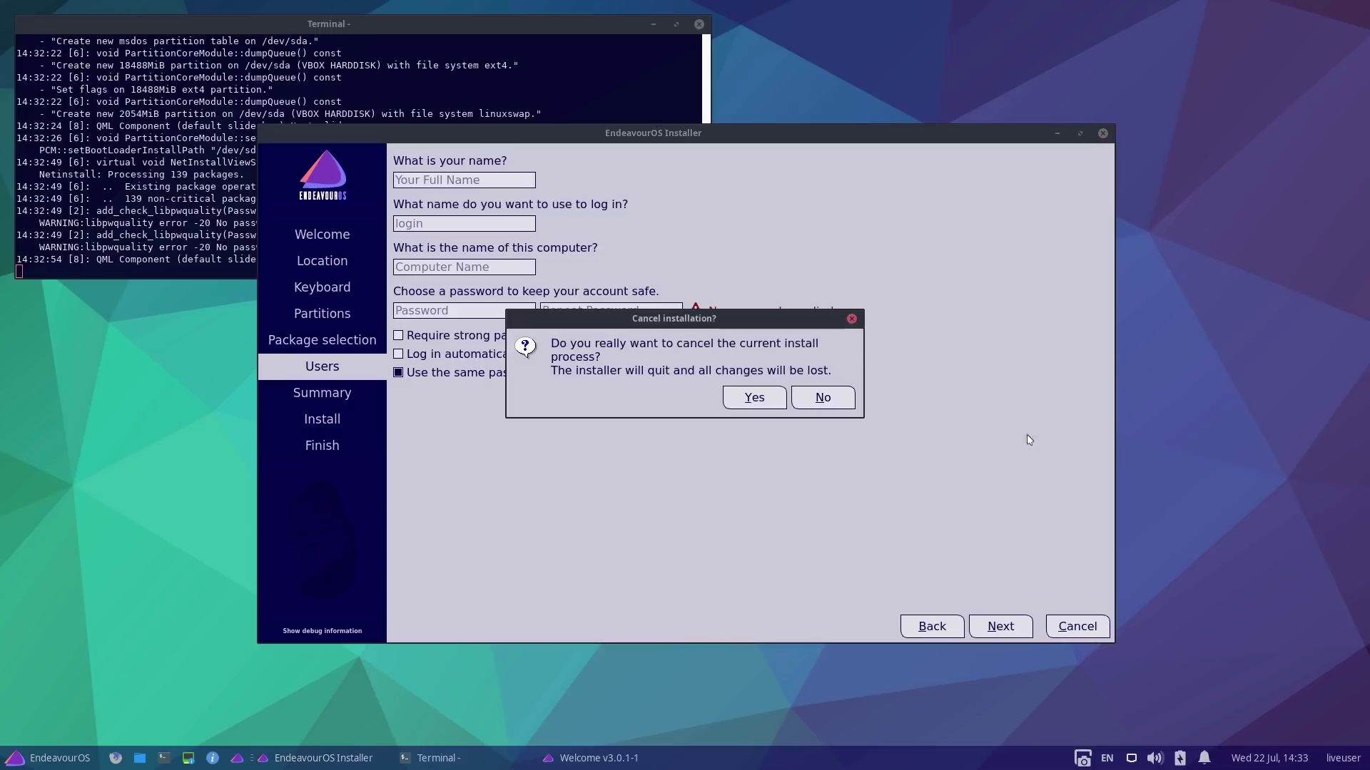
{"action": "left_click", "coordinate": [820, 400]}
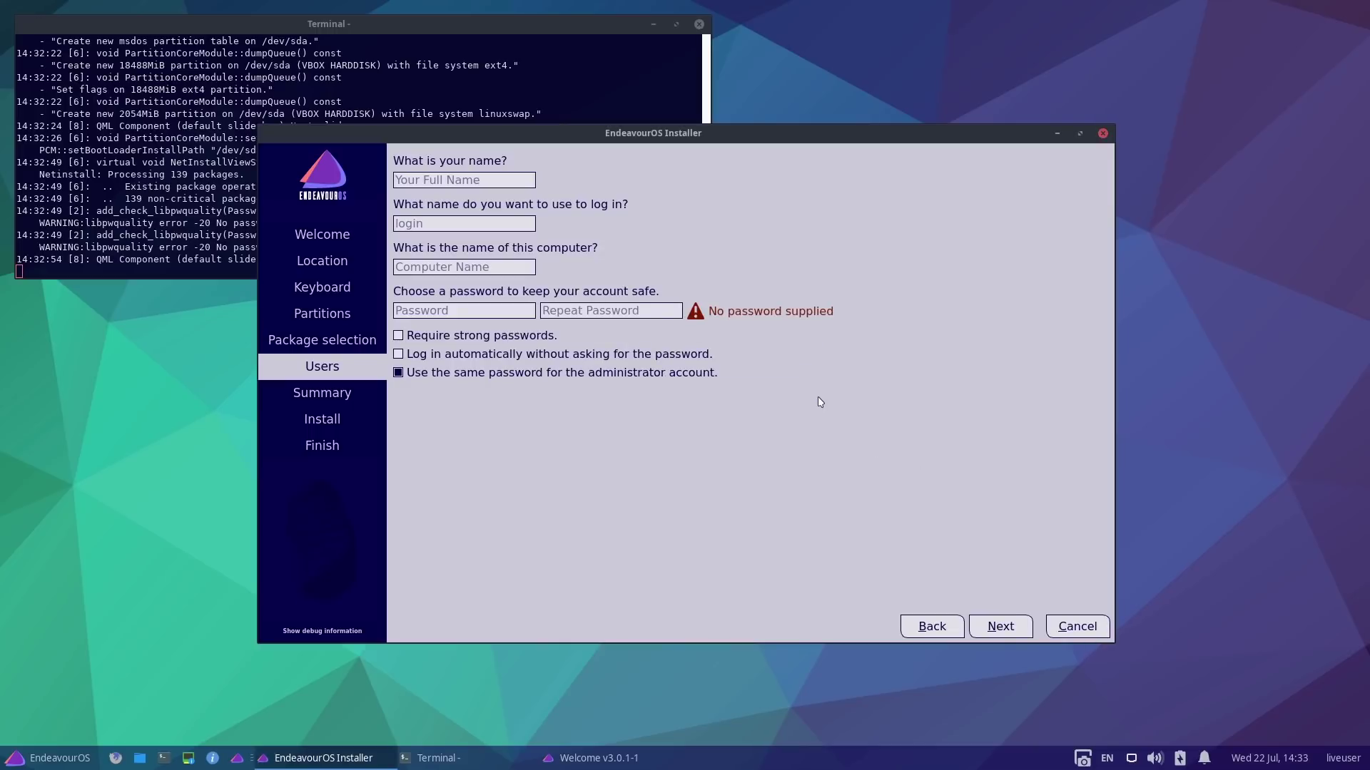
{"action": "left_click", "coordinate": [1072, 635]}
{"action": "left_click", "coordinate": [751, 401]}
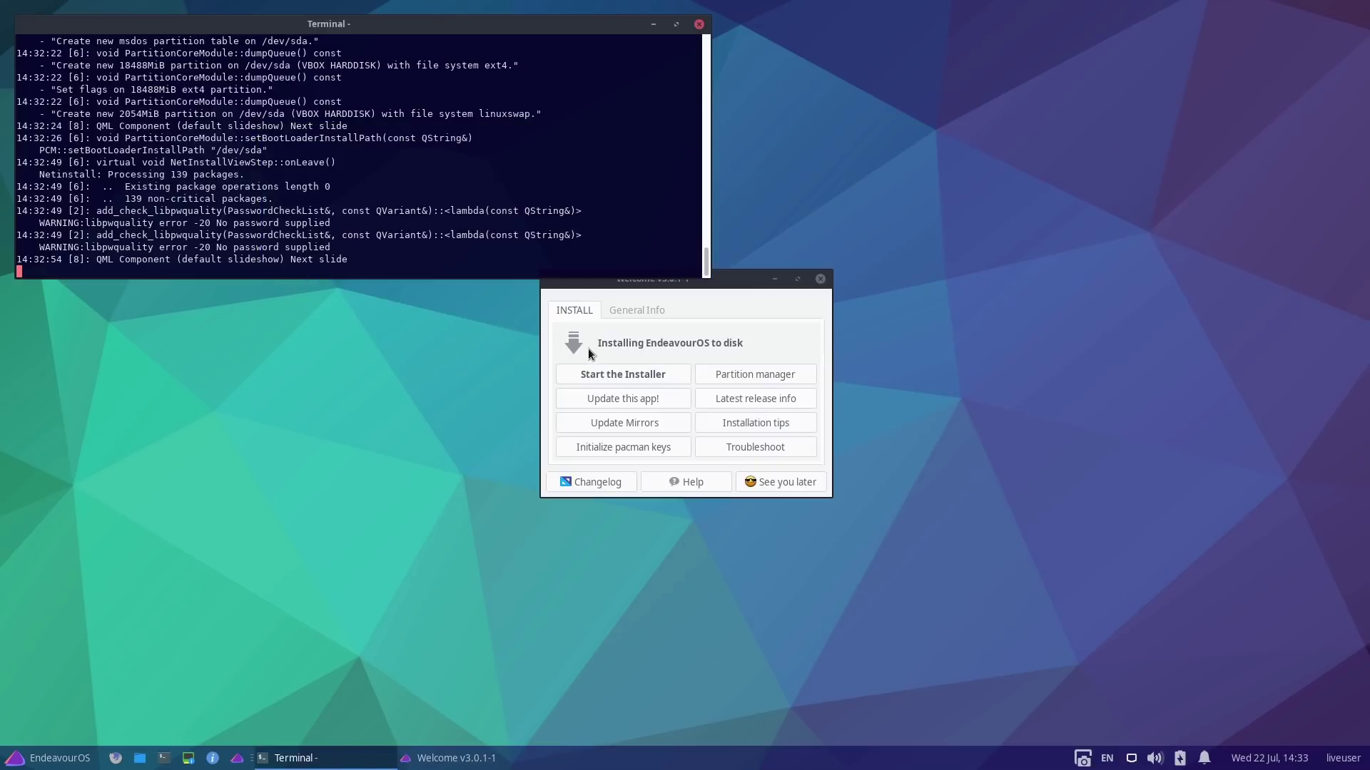
{"action": "left_click", "coordinate": [42, 759]}
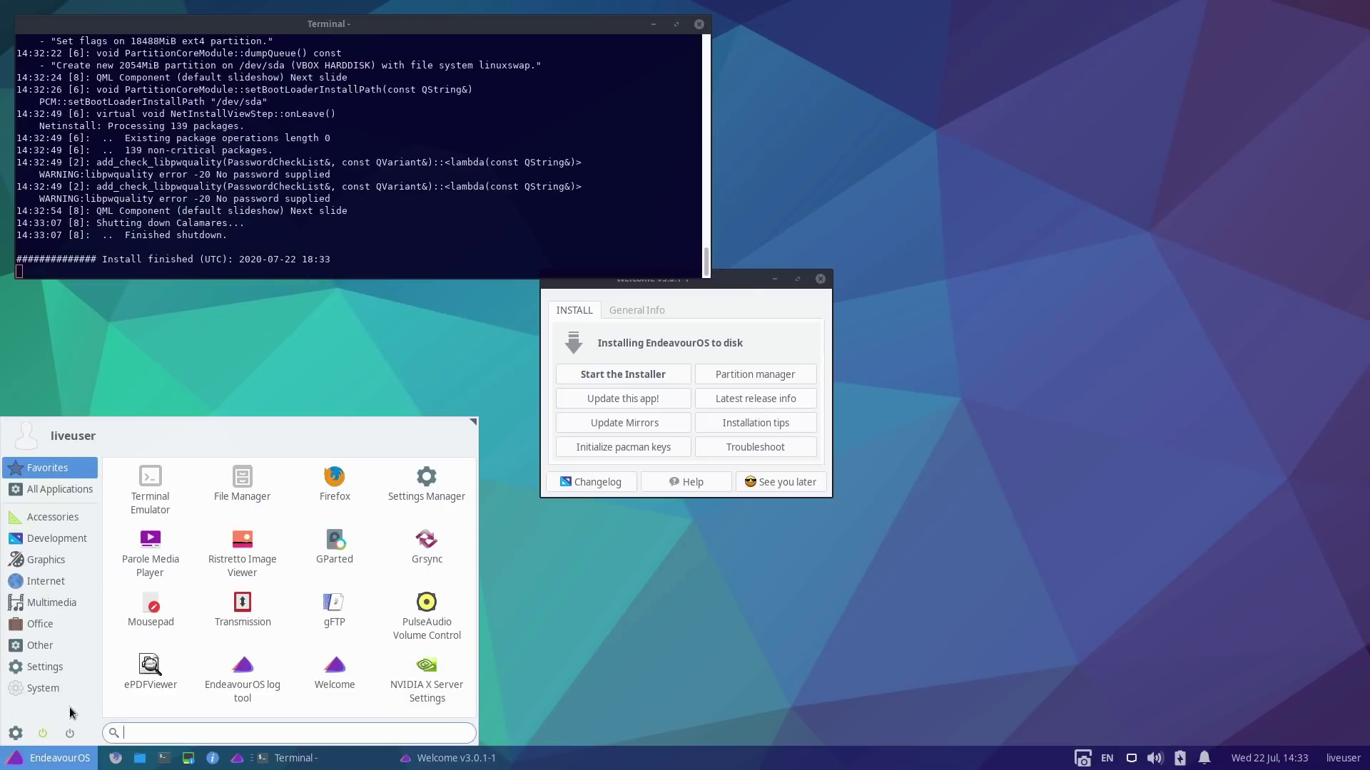
{"action": "left_click", "coordinate": [69, 733]}
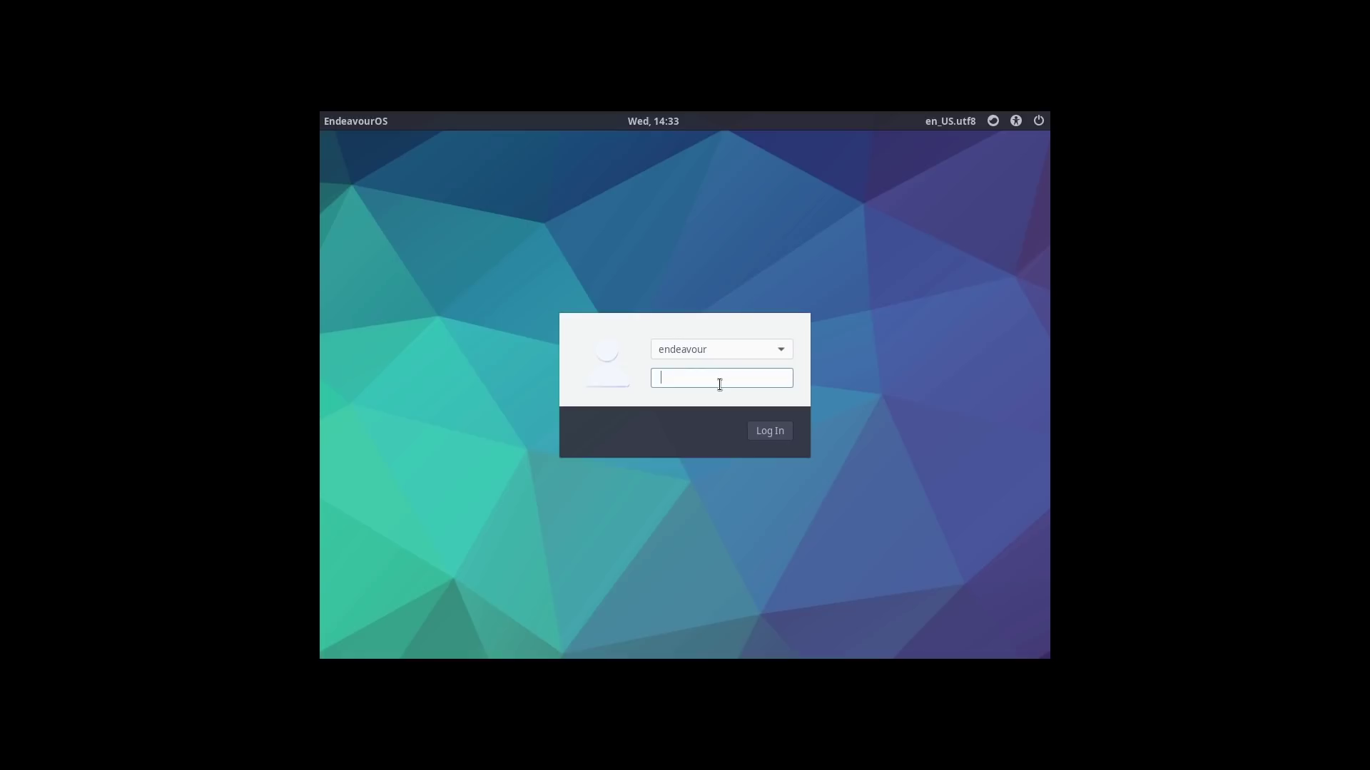
Enter the account password, check the available desktop sessions, and log in to Budgie Desktop on the installed EndeavourOS system.
{"action": "type", "text": "••"}
{"action": "left_click", "coordinate": [993, 121]}
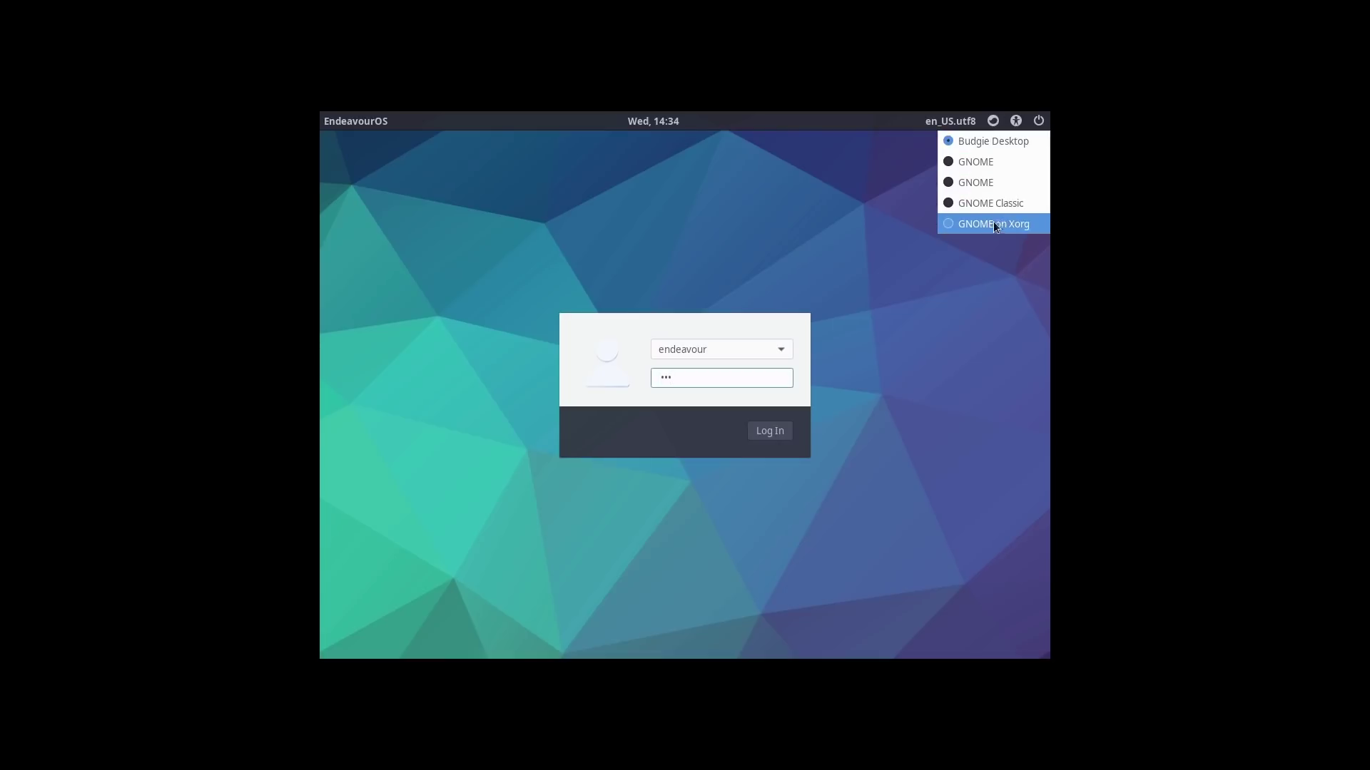
{"action": "left_click", "coordinate": [785, 276]}
{"action": "left_click", "coordinate": [774, 434]}
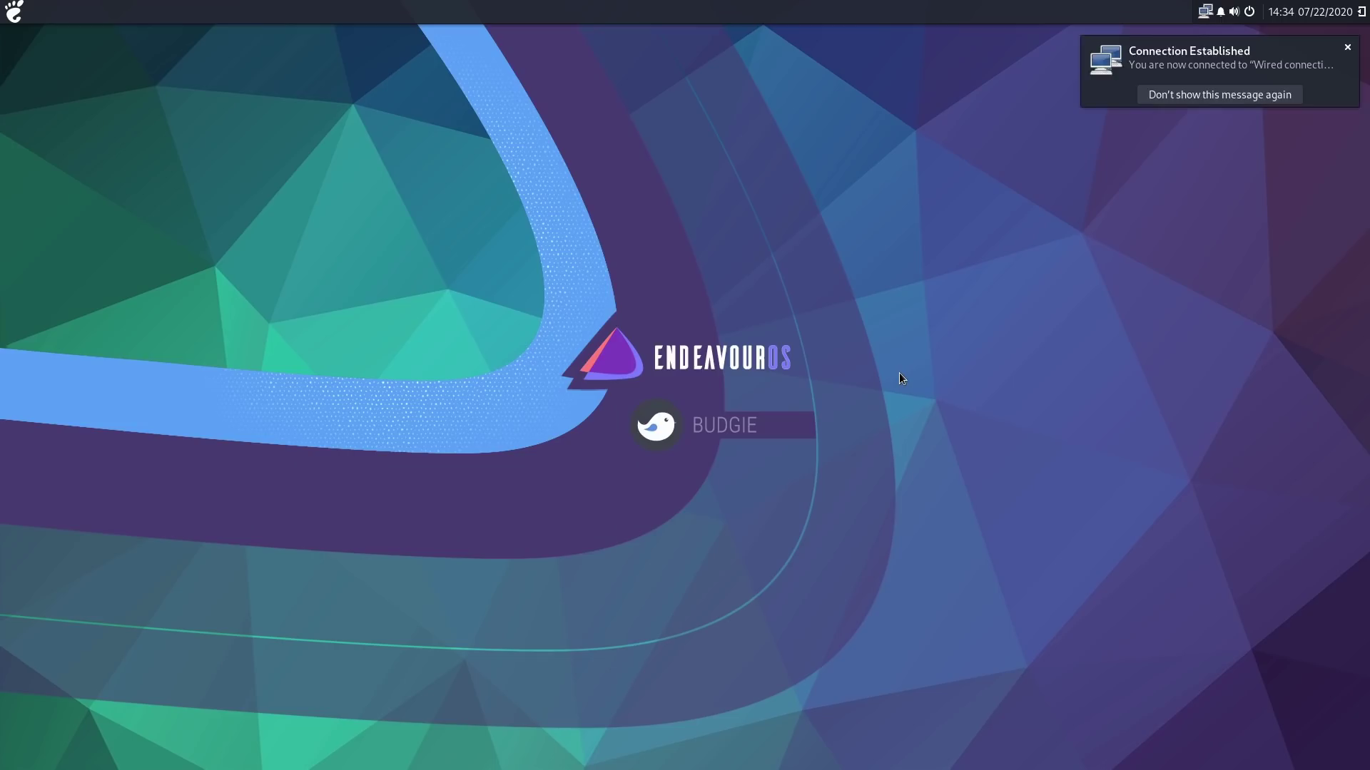
Dismiss the network connection notification and open the EndeavourOS Welcome application.
{"action": "left_click", "coordinate": [1347, 48]}
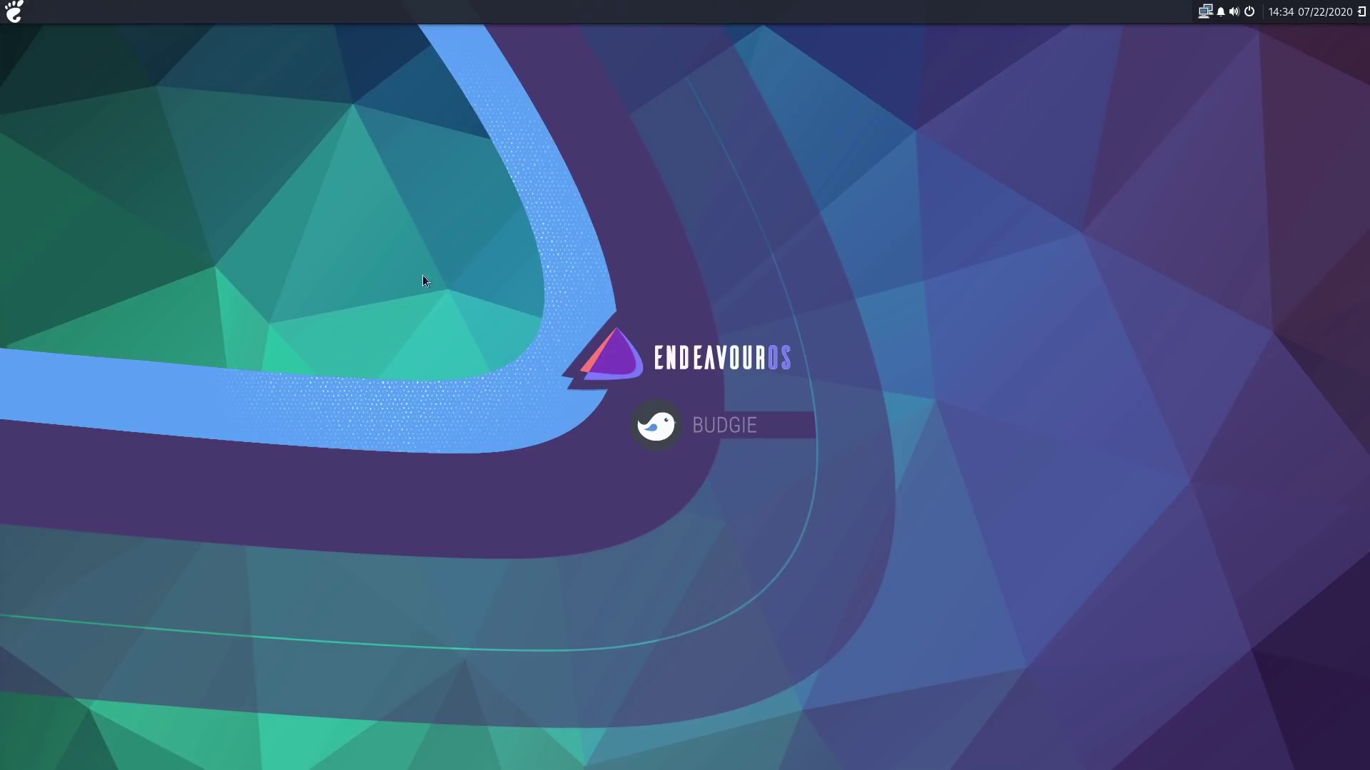
{"action": "left_click", "coordinate": [12, 14]}
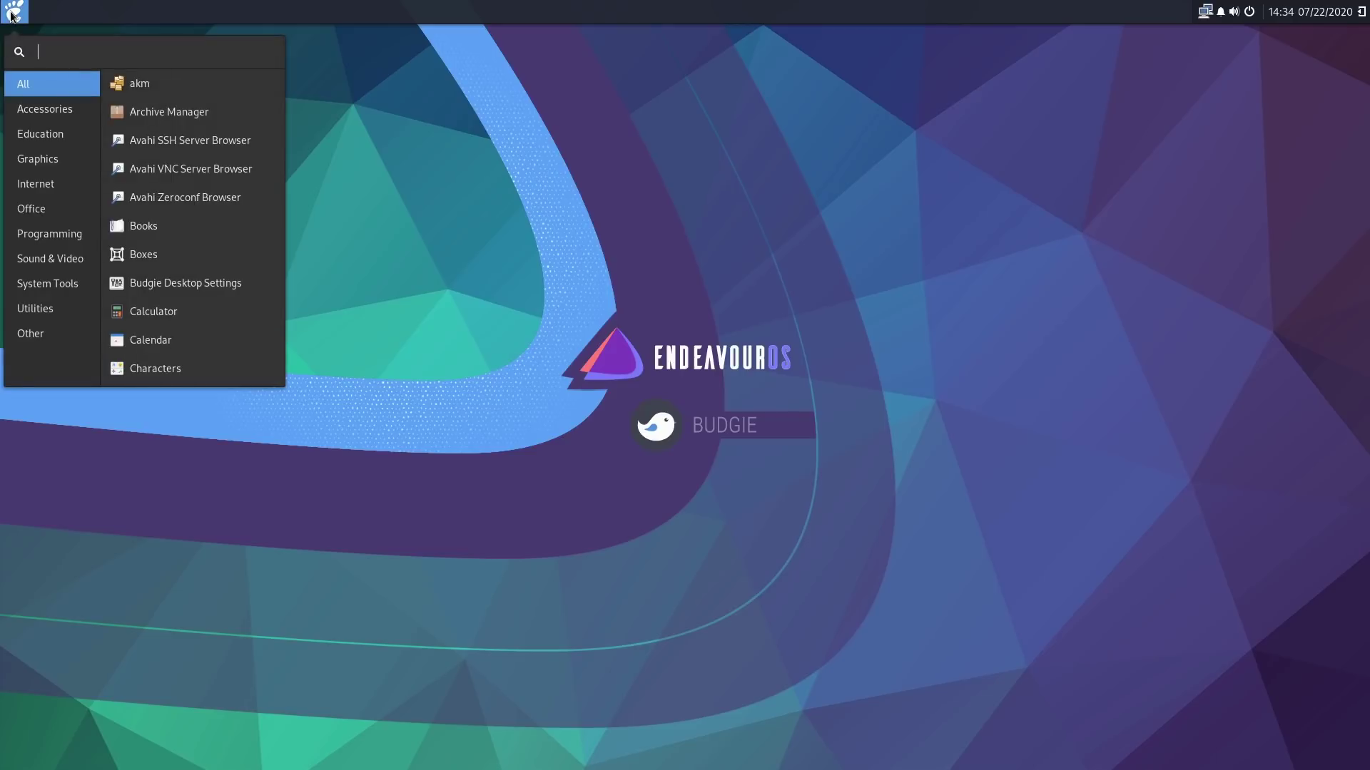
{"action": "type", "text": "wel"}
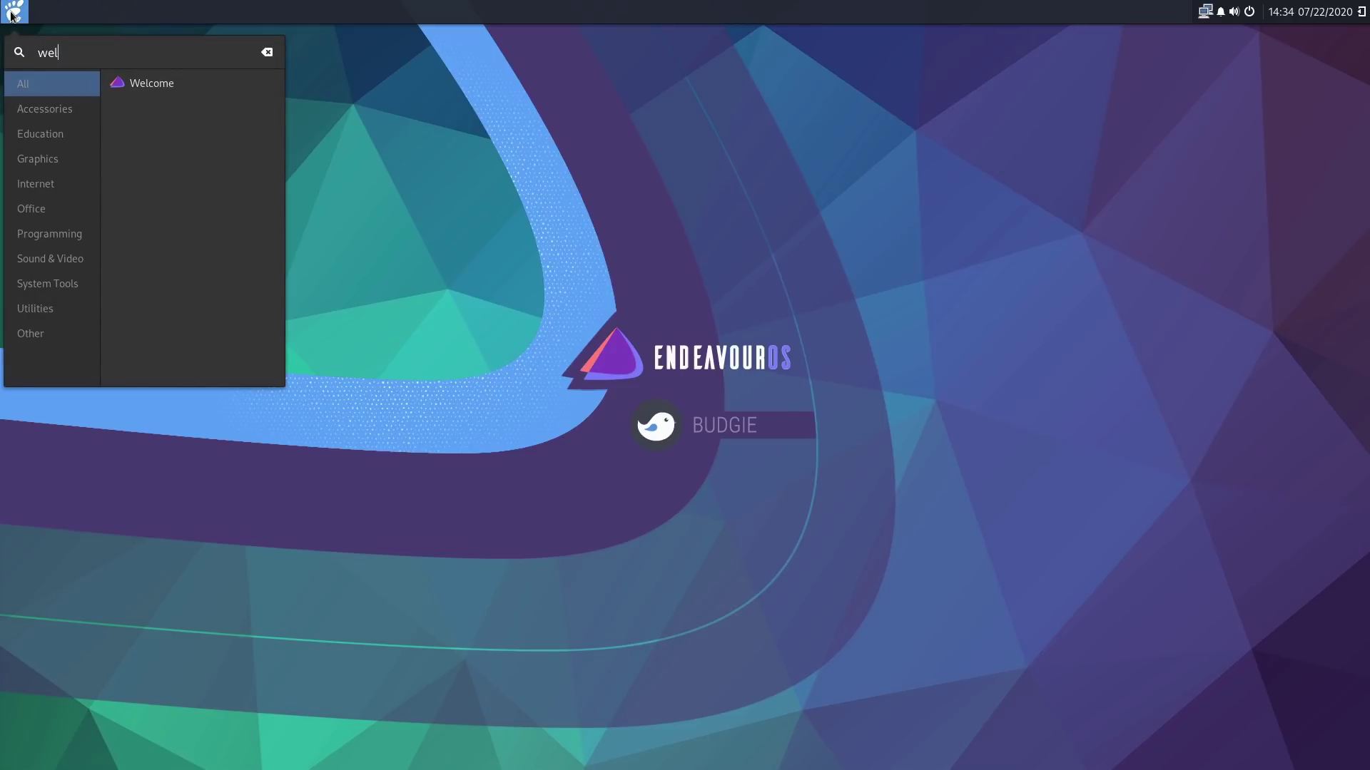
{"action": "left_click", "coordinate": [170, 84]}
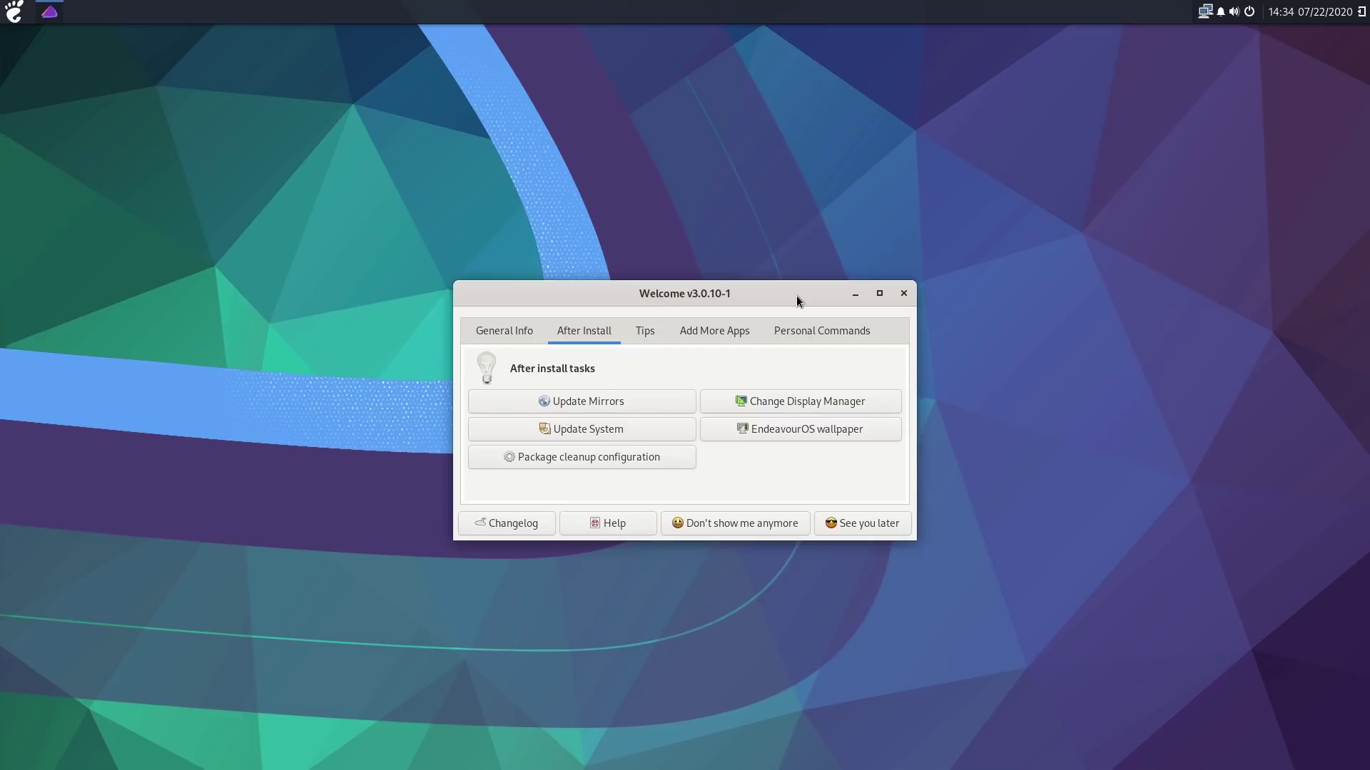
Check the package cleanup configuration without changing it, and look through the useful tips and the popular apps offered for installation.
{"action": "left_click", "coordinate": [611, 456]}
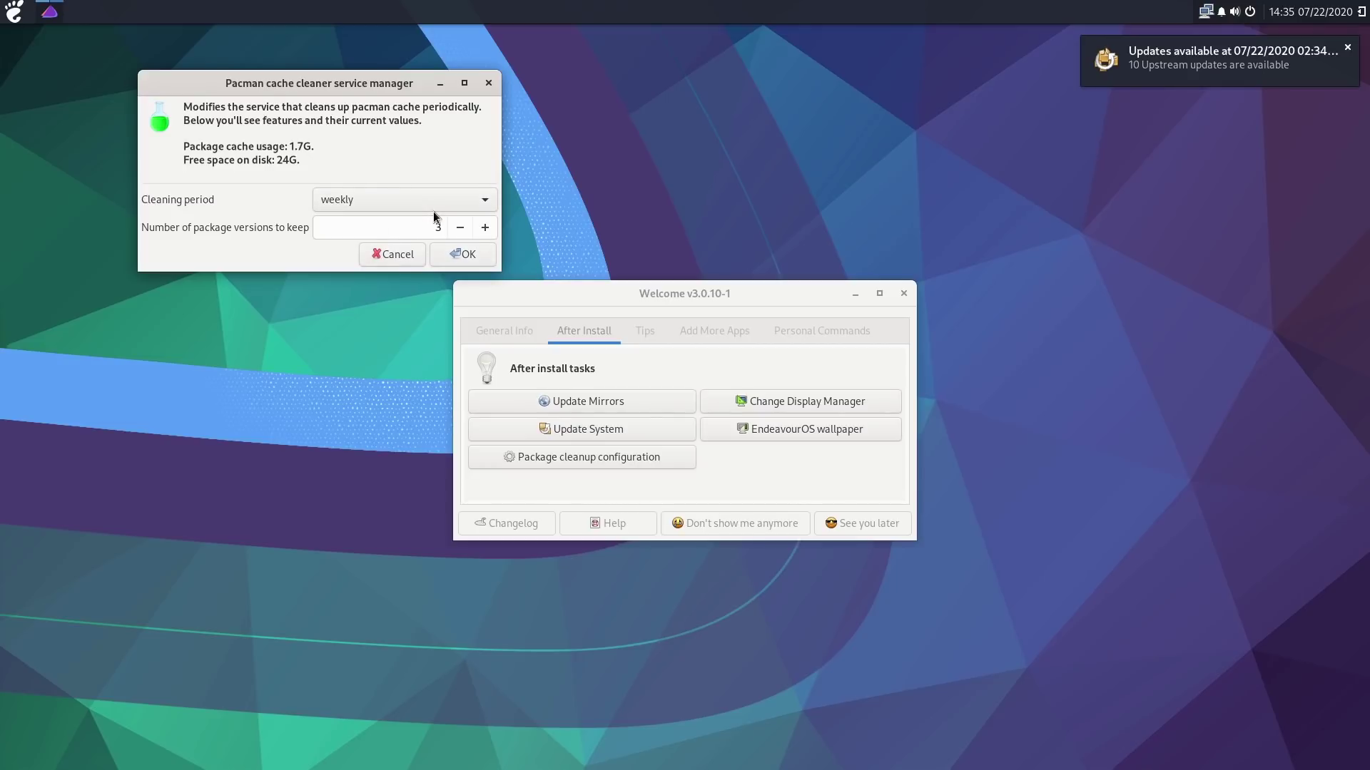
{"action": "left_click", "coordinate": [396, 254]}
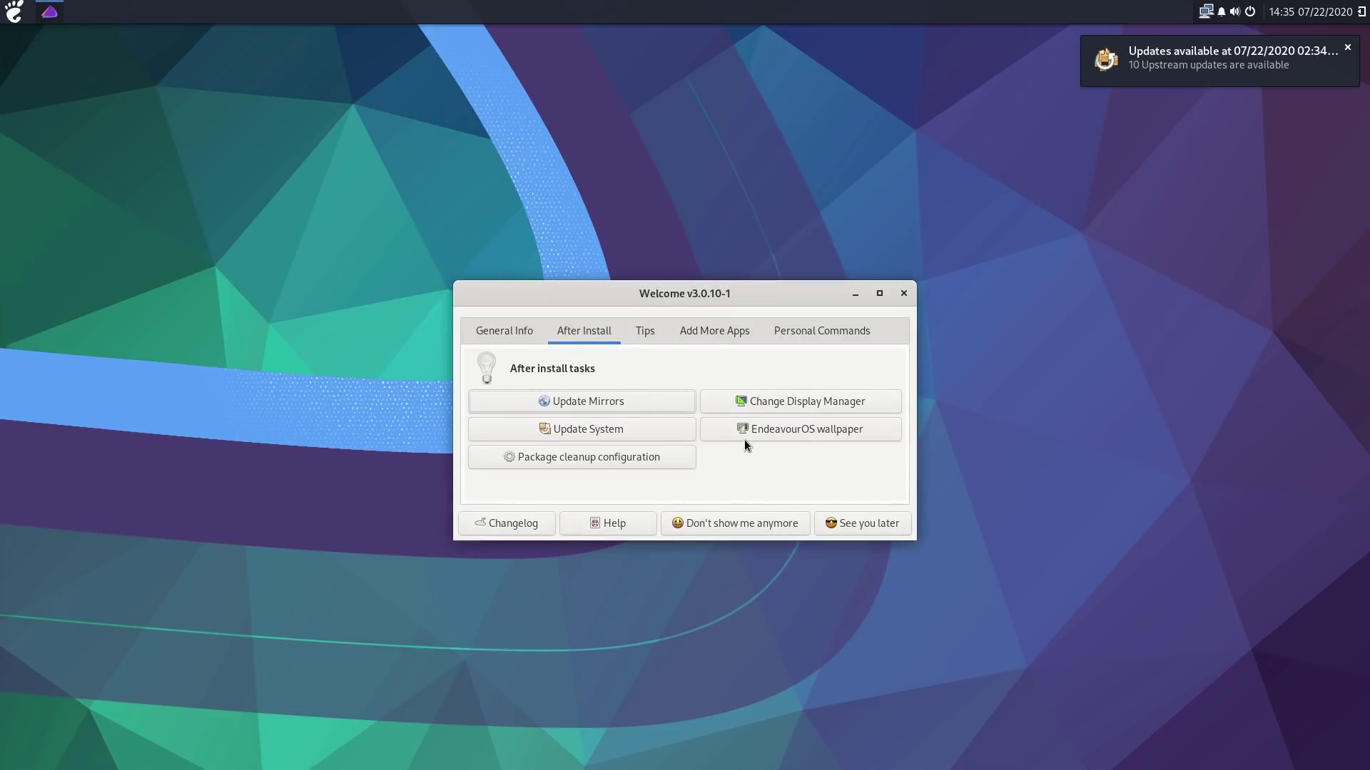
{"action": "left_click", "coordinate": [653, 332]}
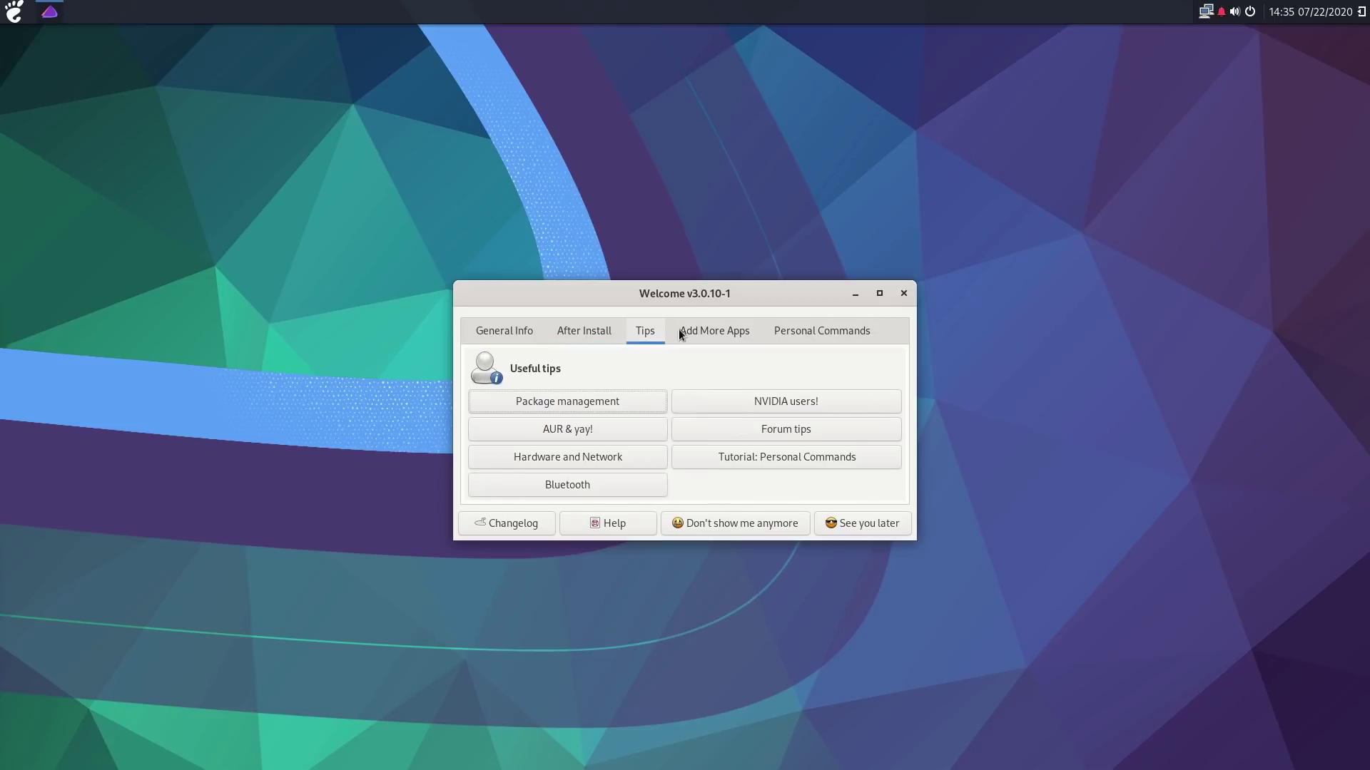
{"action": "left_click", "coordinate": [706, 330]}
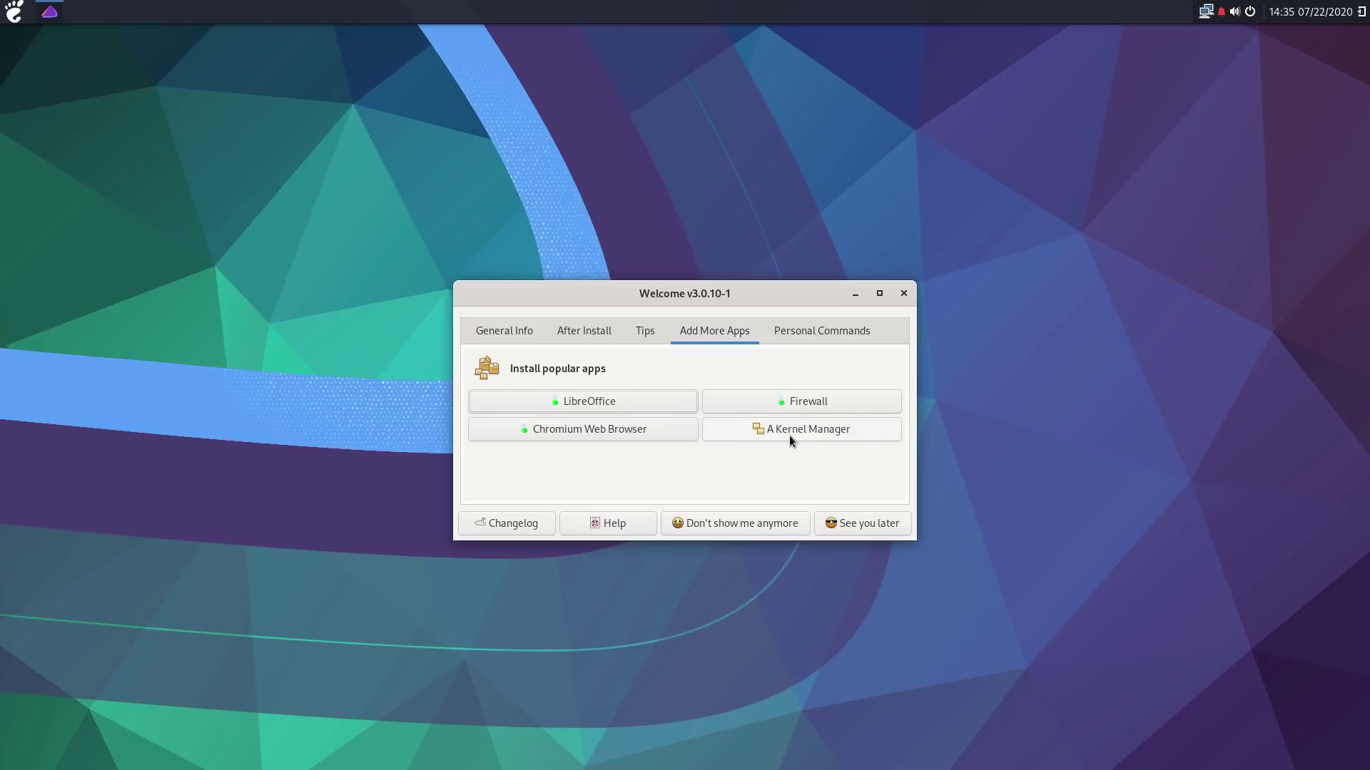
Look up the akm entry in the application menu, view the kernel list in A Kernel Manager, and cancel without changes.
{"action": "left_click", "coordinate": [14, 11]}
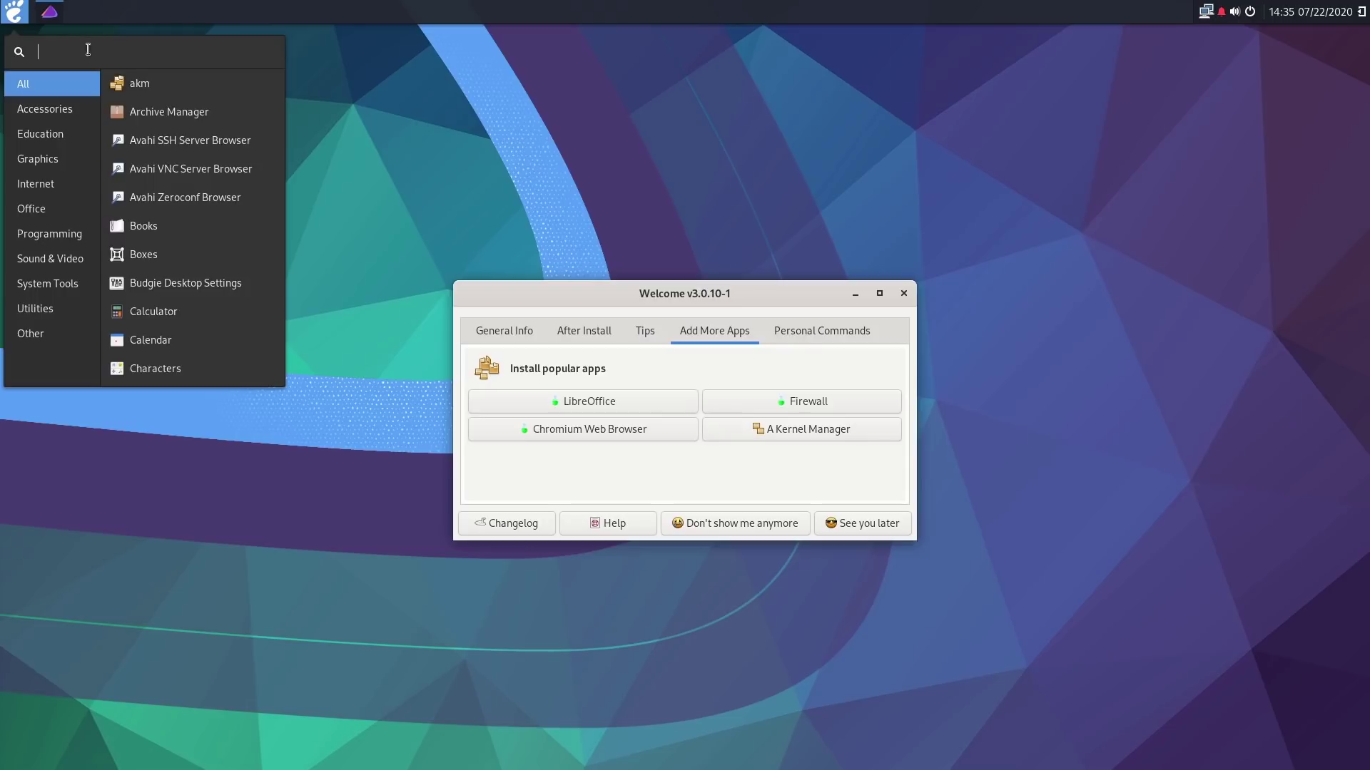
{"action": "left_click", "coordinate": [133, 88]}
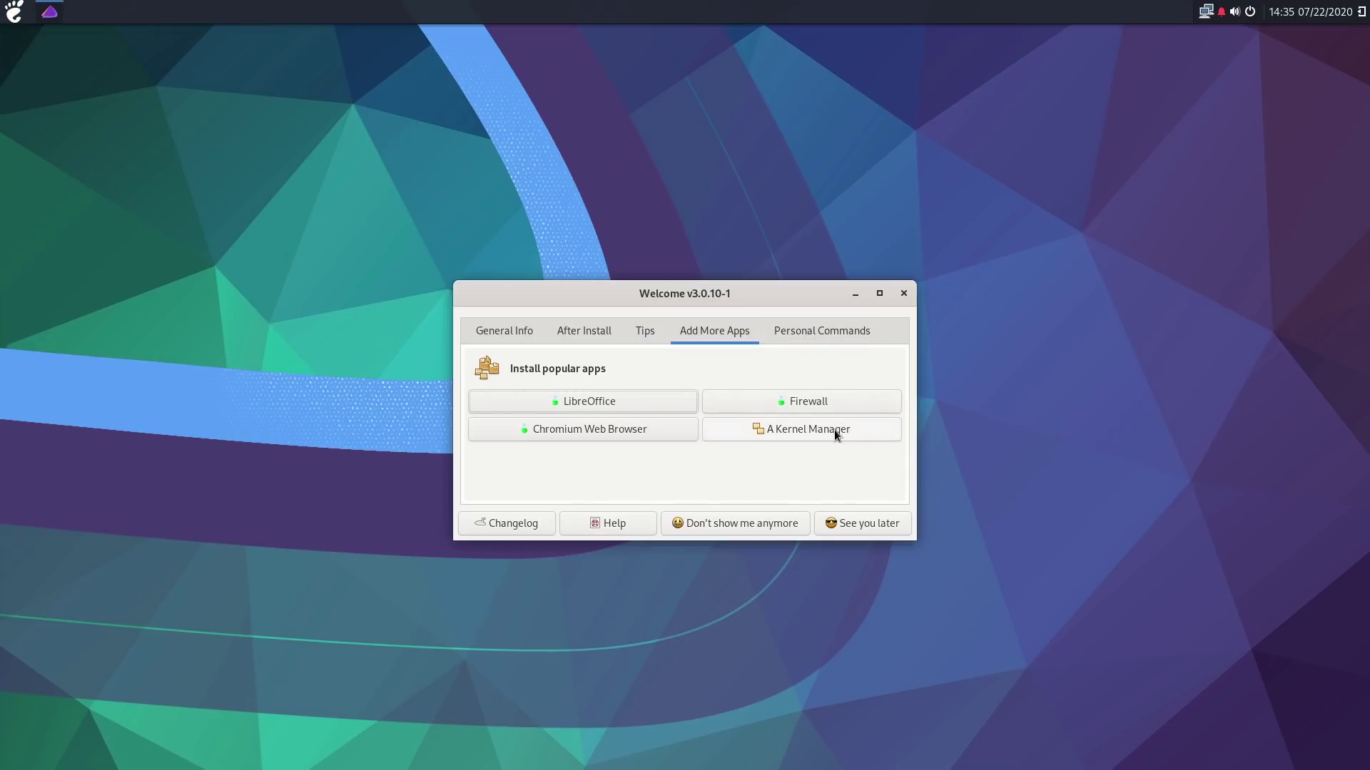
{"action": "left_click", "coordinate": [790, 426]}
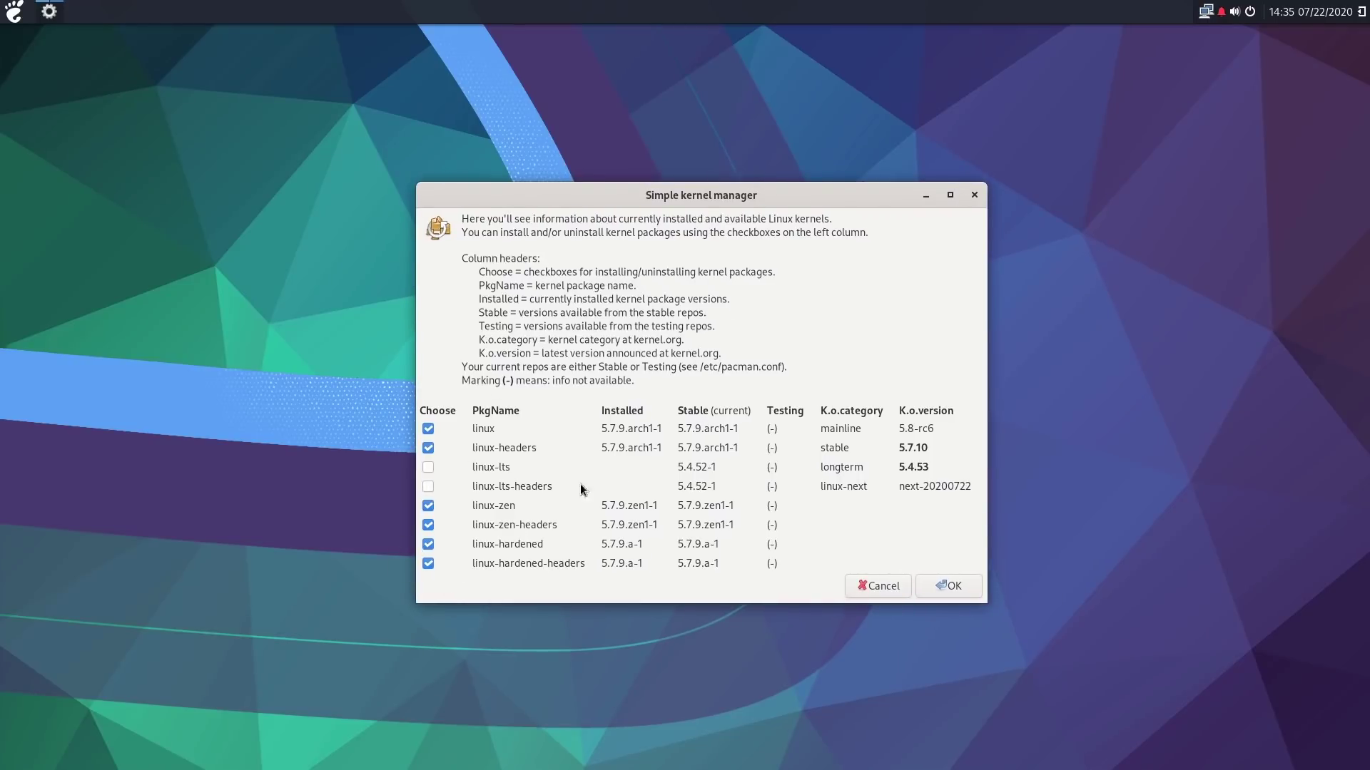
{"action": "left_click", "coordinate": [901, 583]}
Check the personal commands in Welcome by launching and closing the Text Editor, and close the Welcome application.
{"action": "left_click", "coordinate": [831, 328]}
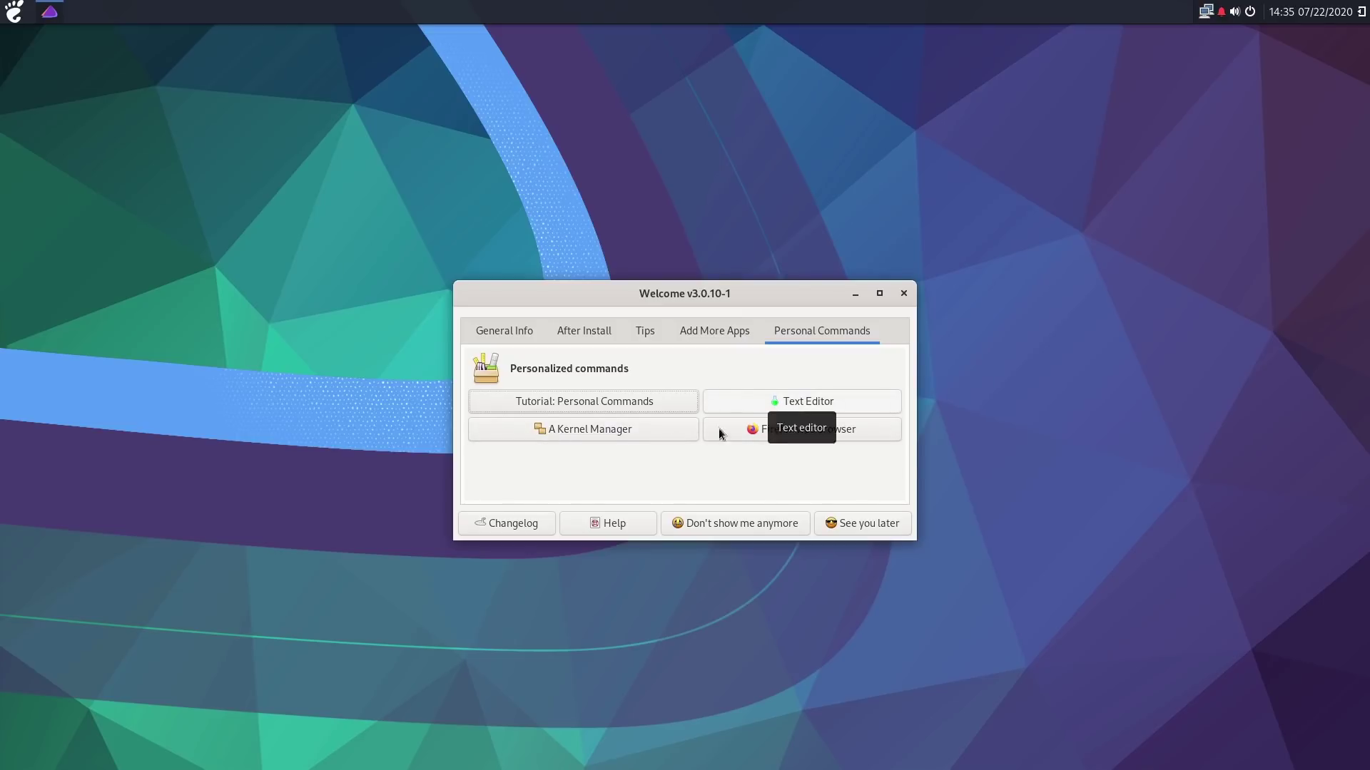
{"action": "left_click", "coordinate": [794, 400]}
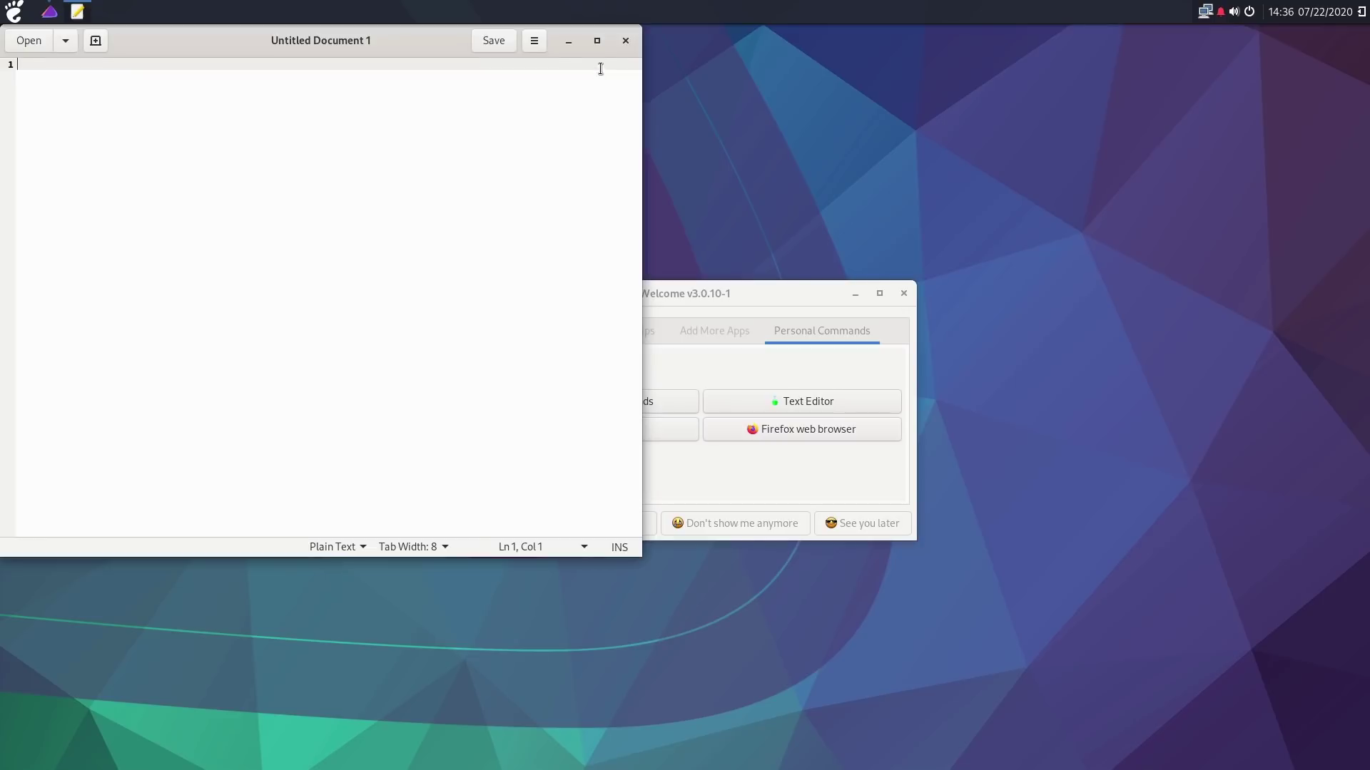
{"action": "left_click", "coordinate": [626, 41]}
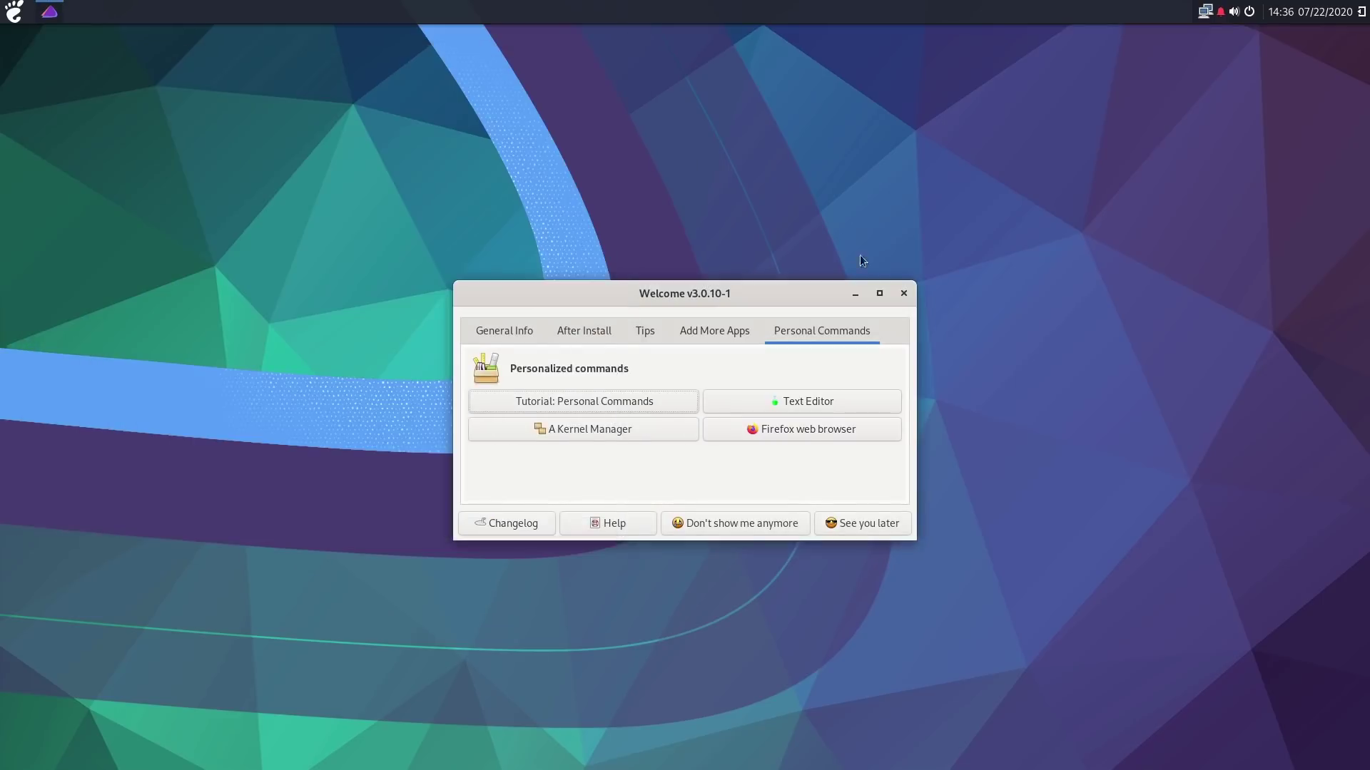
{"action": "left_click", "coordinate": [904, 293]}
Find the Software application by searching for "soft" and open it.
{"action": "left_click", "coordinate": [24, 16]}
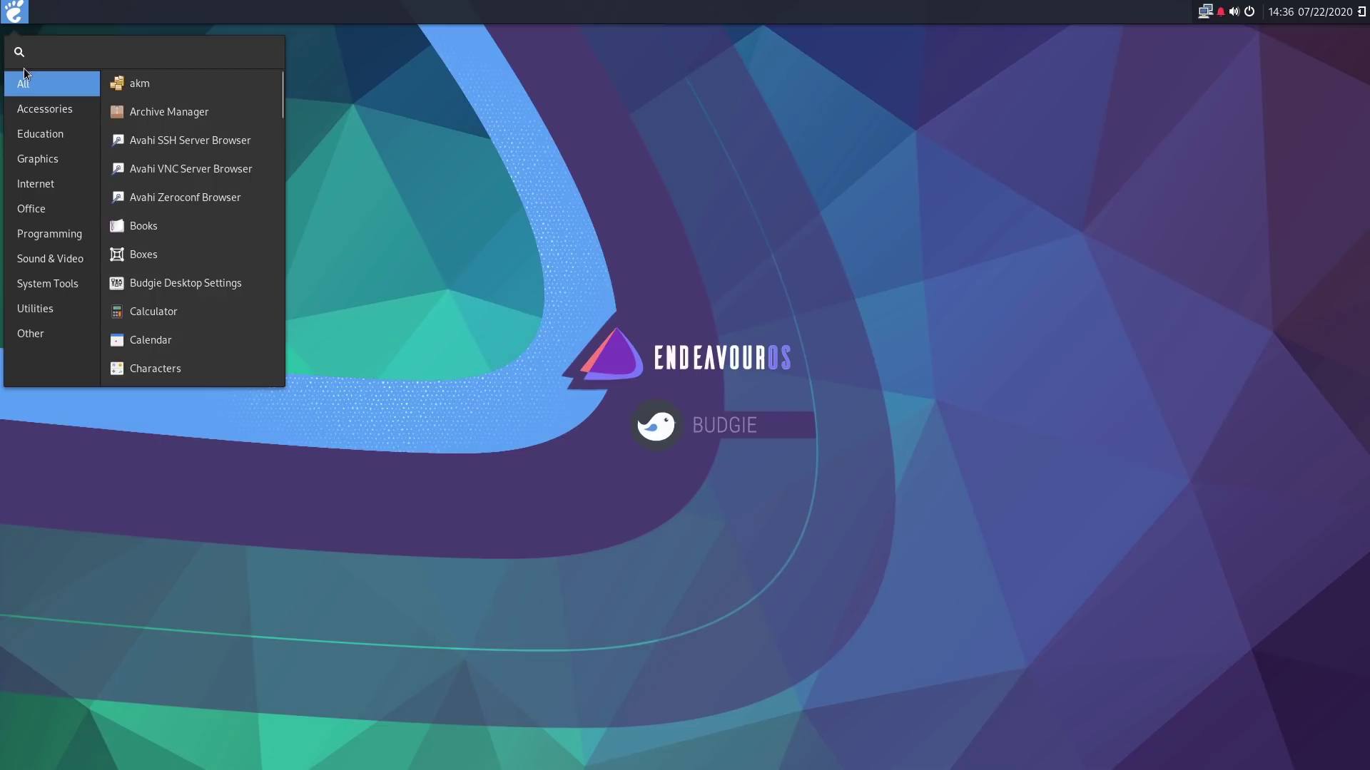
{"action": "type", "text": "soft"}
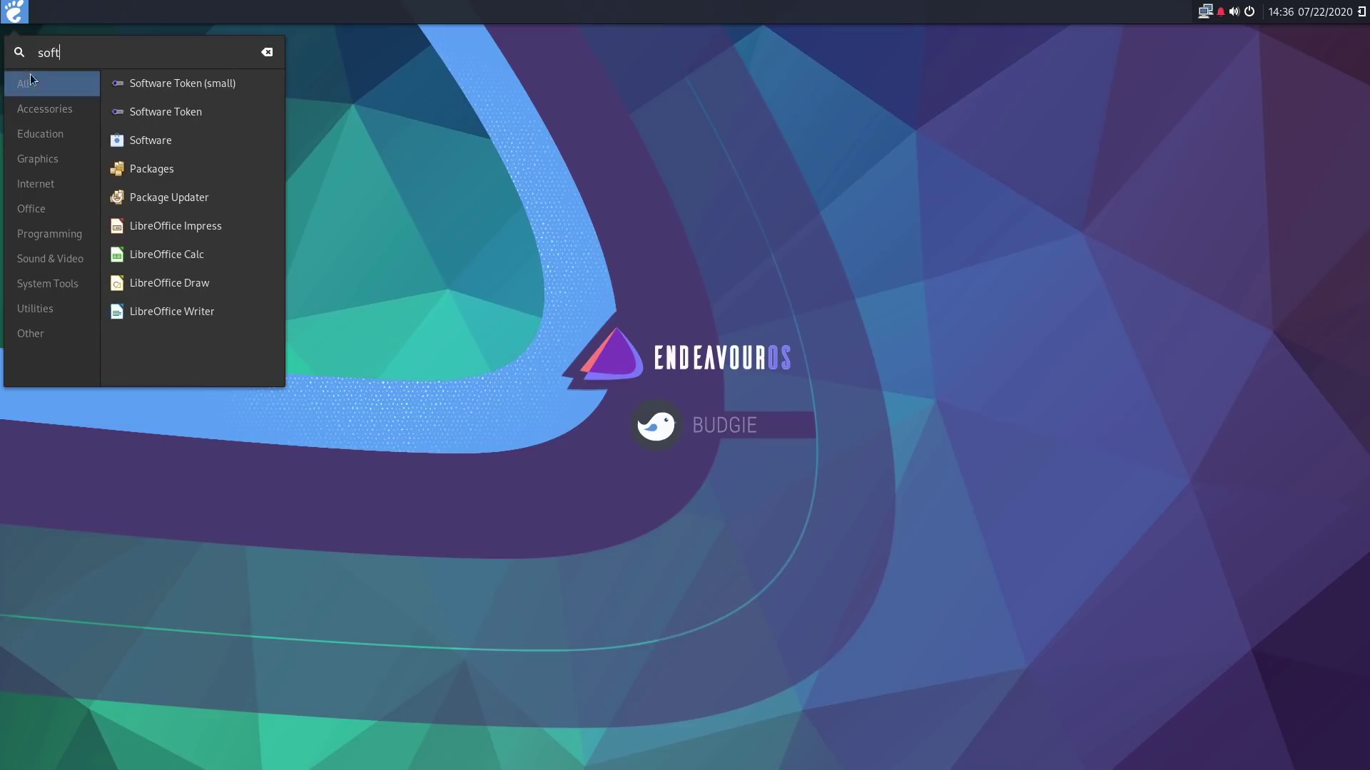
{"action": "left_click", "coordinate": [160, 141]}
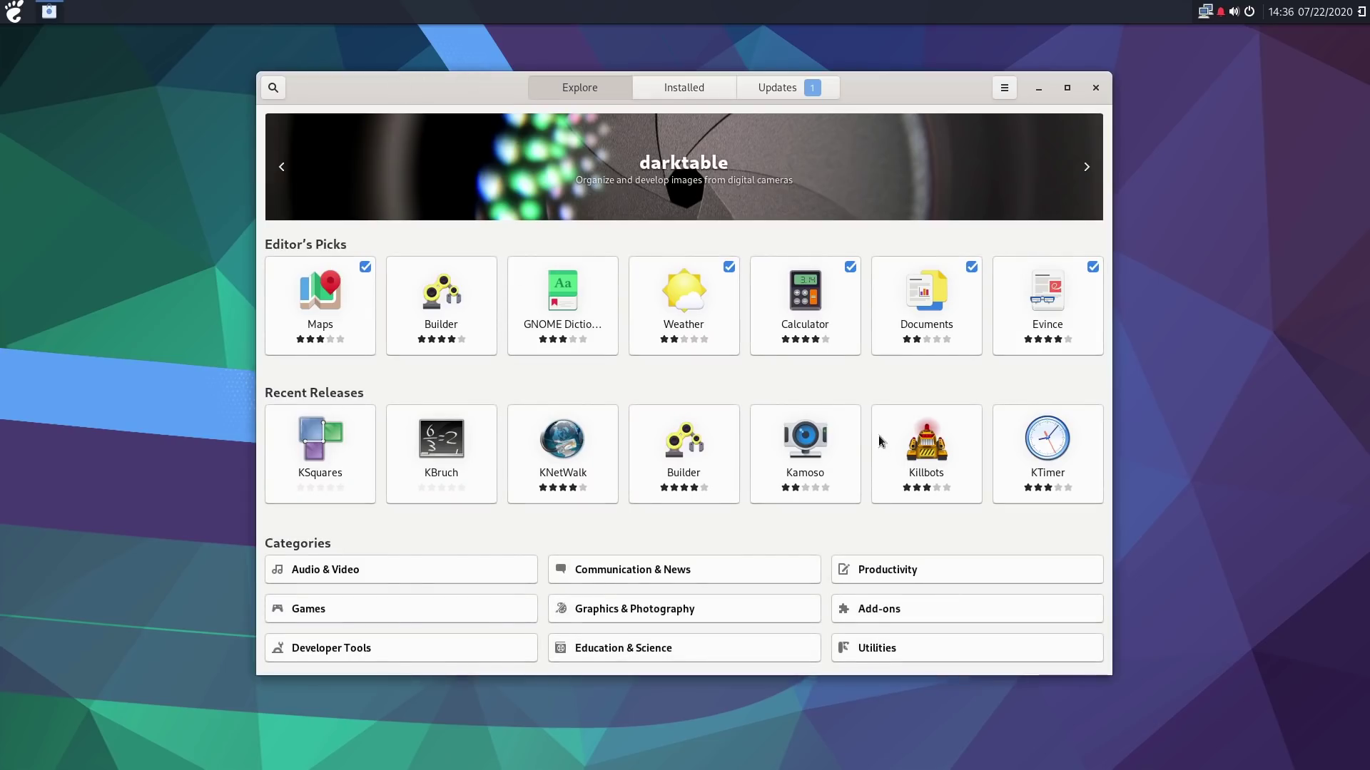
Search the software catalogue for "simple", look through the SimpleScreenRecorder details, and return to the results.
{"action": "left_click", "coordinate": [277, 89]}
{"action": "type", "text": "si"}
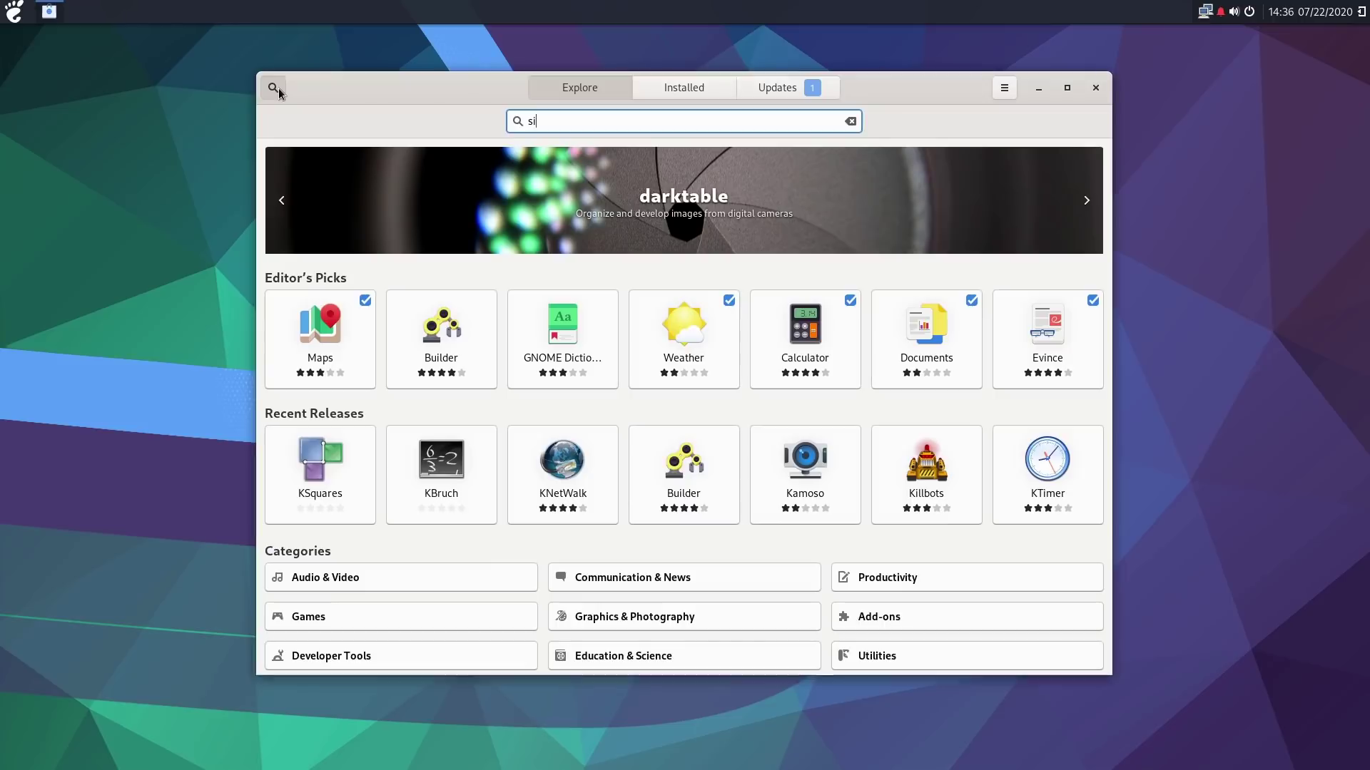
{"action": "type", "text": "mple"}
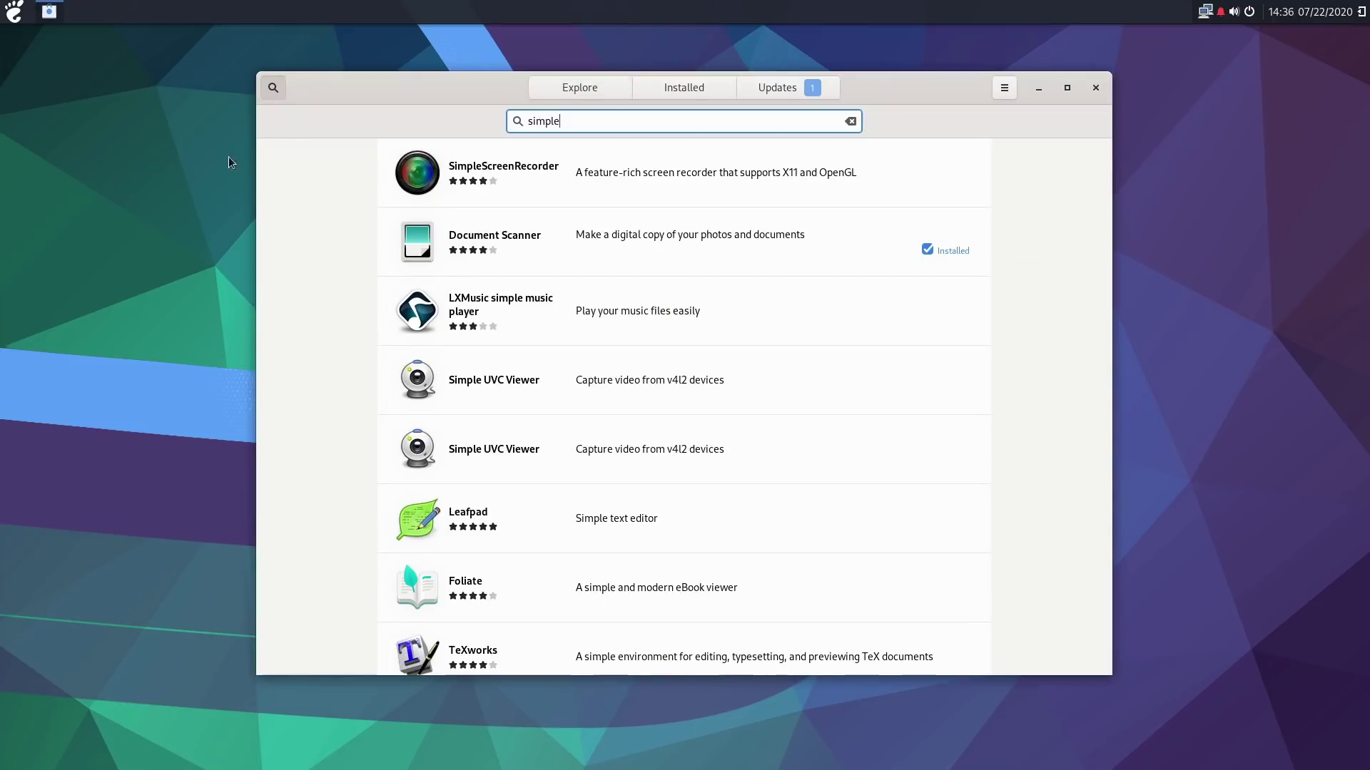
{"action": "left_click", "coordinate": [520, 167]}
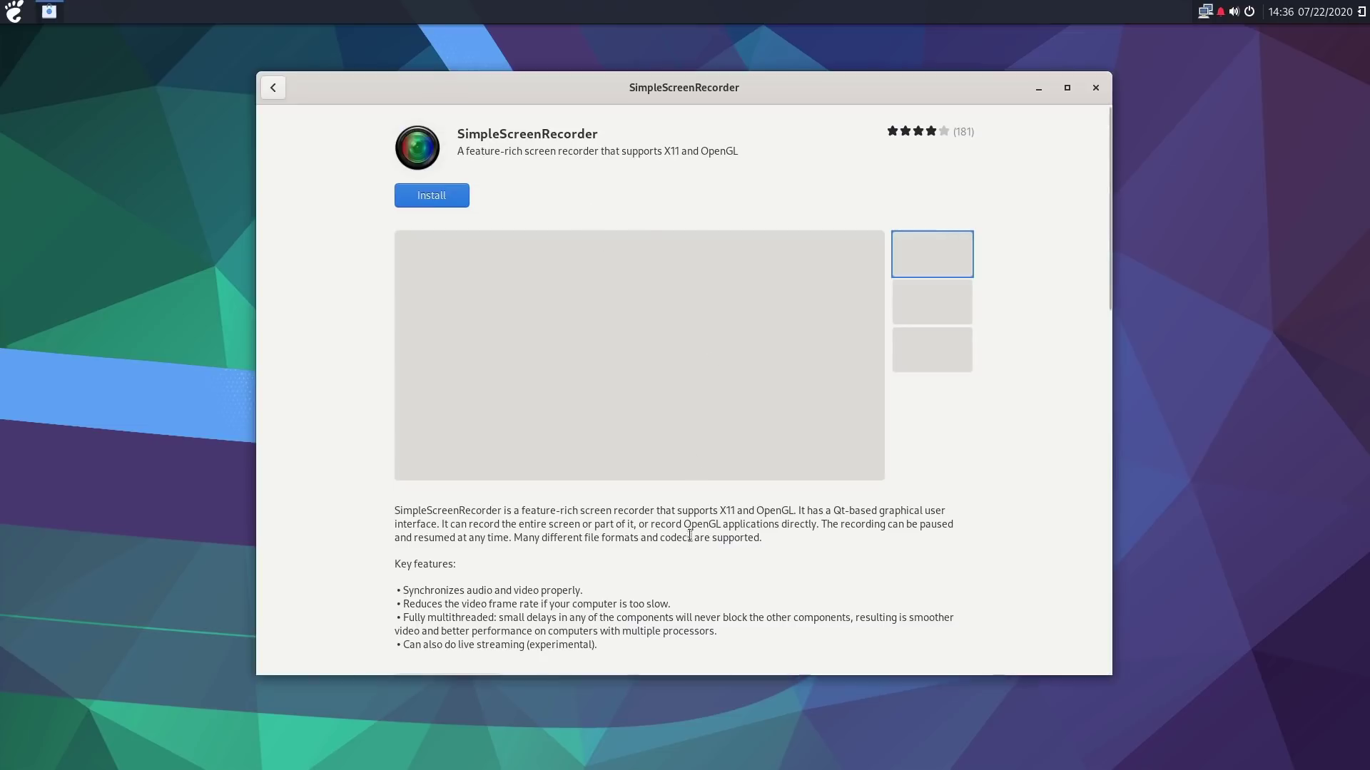
{"action": "left_click_drag", "start_coordinate": [1110, 284], "coordinate": [1121, 388]}
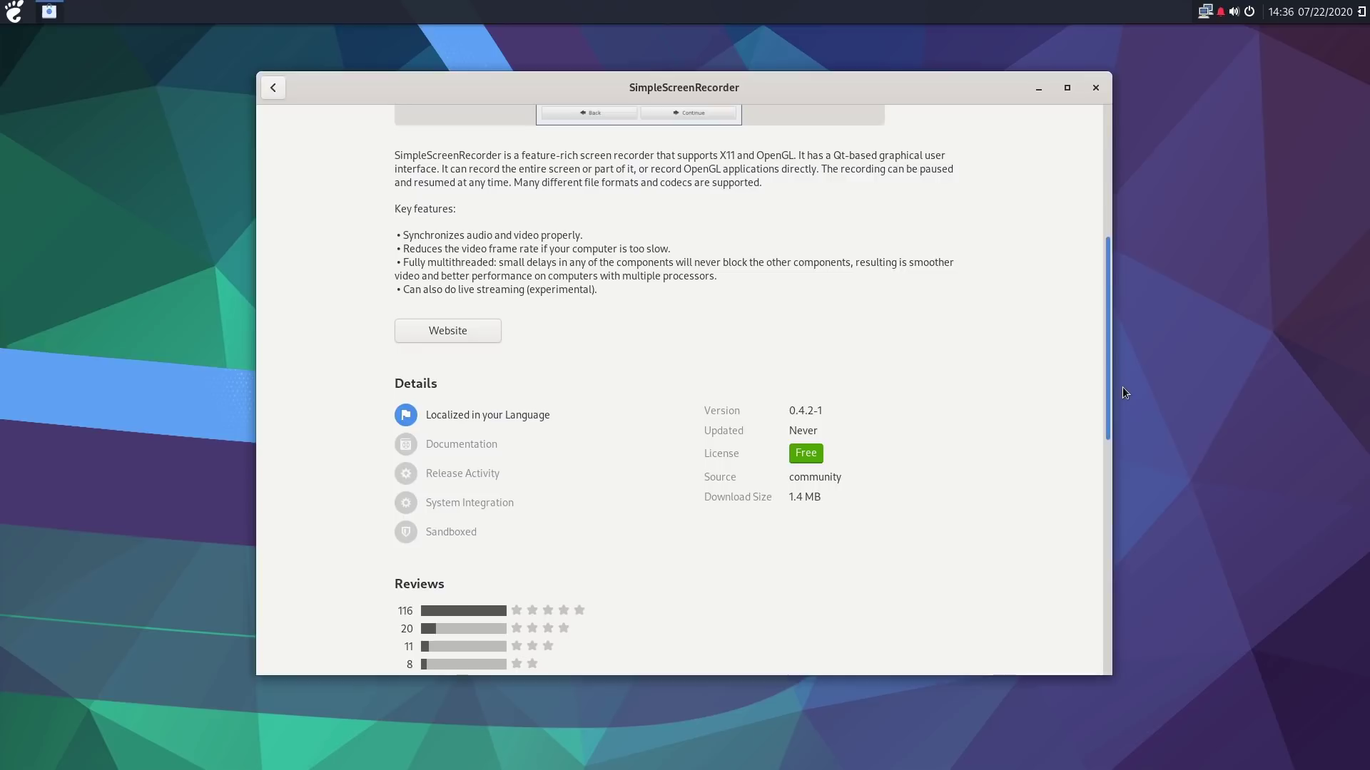
{"action": "left_click_drag", "start_coordinate": [1123, 386], "coordinate": [1145, 87]}
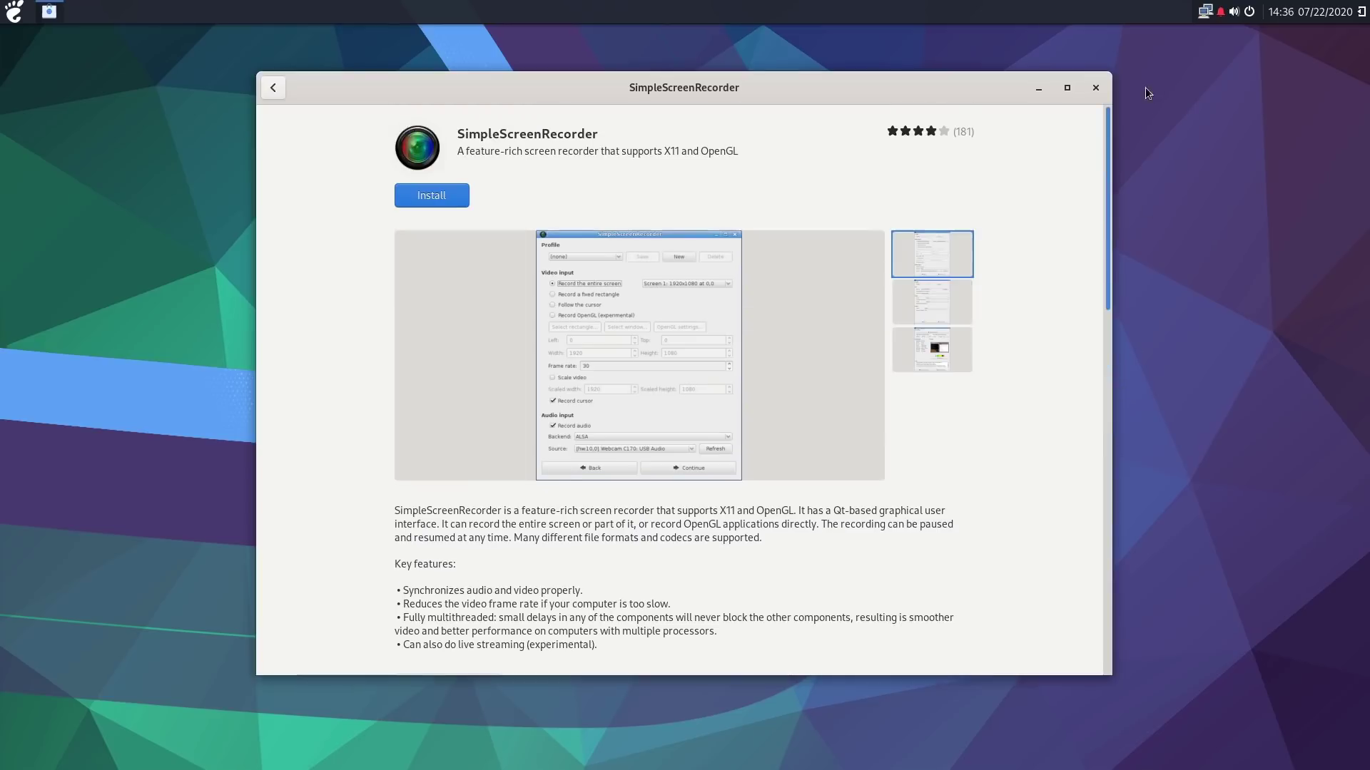
{"action": "left_click", "coordinate": [279, 95]}
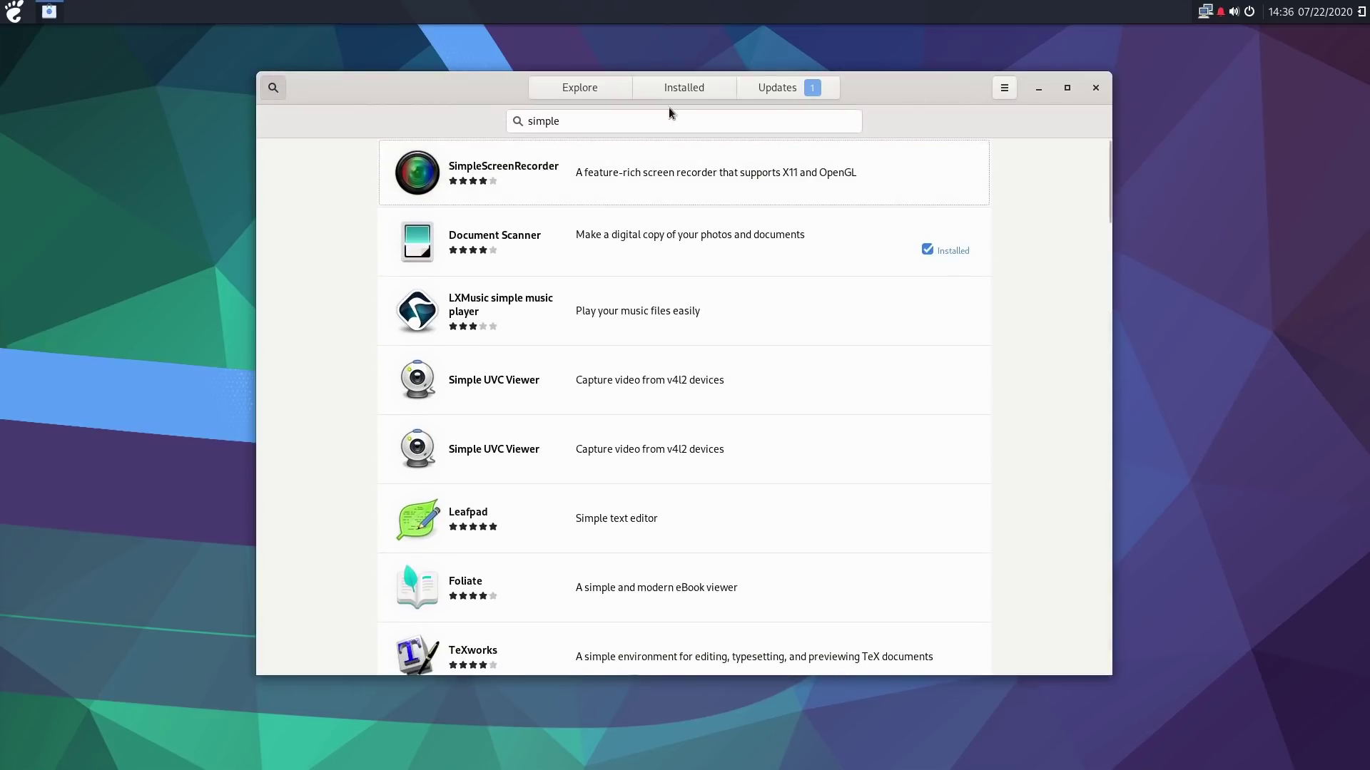
Search the software catalogue for "kde" and check the update preferences without changing them.
{"action": "left_click", "coordinate": [627, 118]}
{"action": "type", "text": "kde"}
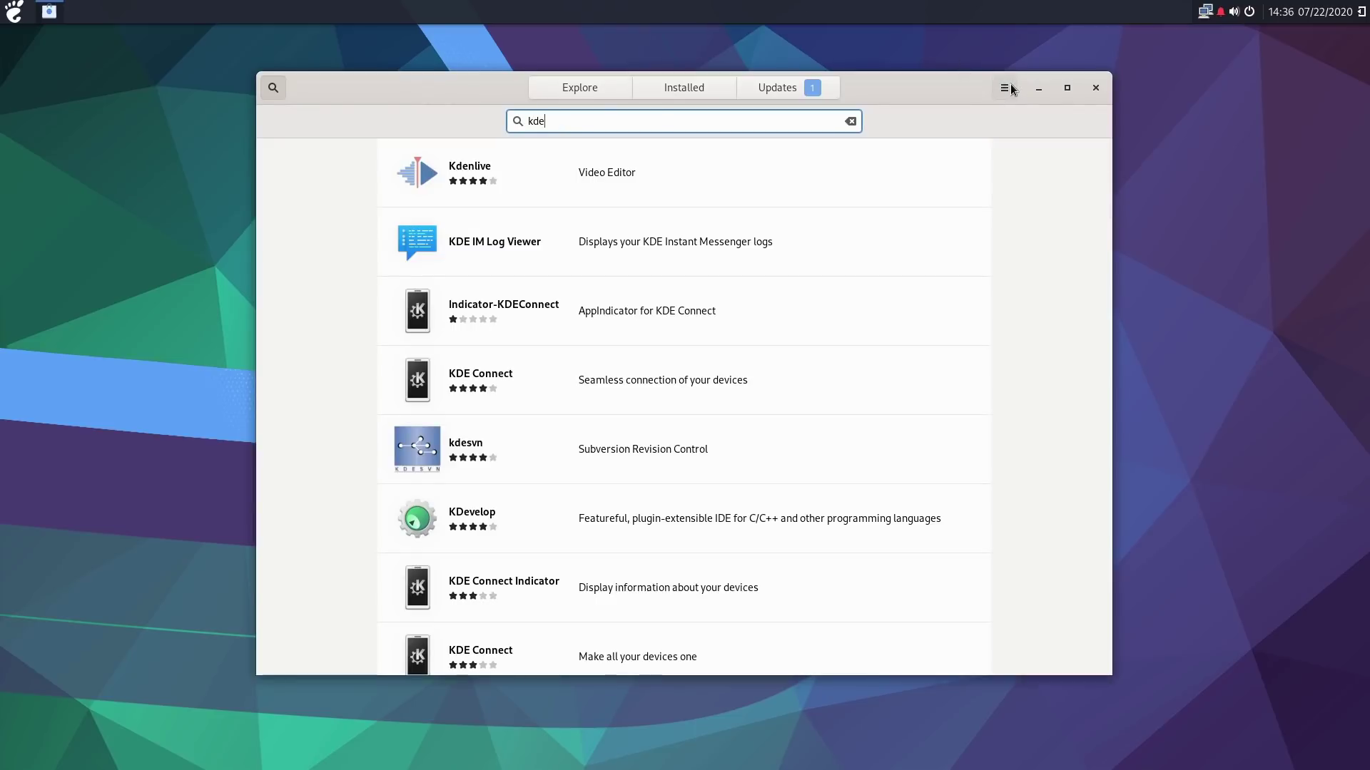
{"action": "left_click", "coordinate": [1004, 87]}
{"action": "left_click", "coordinate": [1010, 150]}
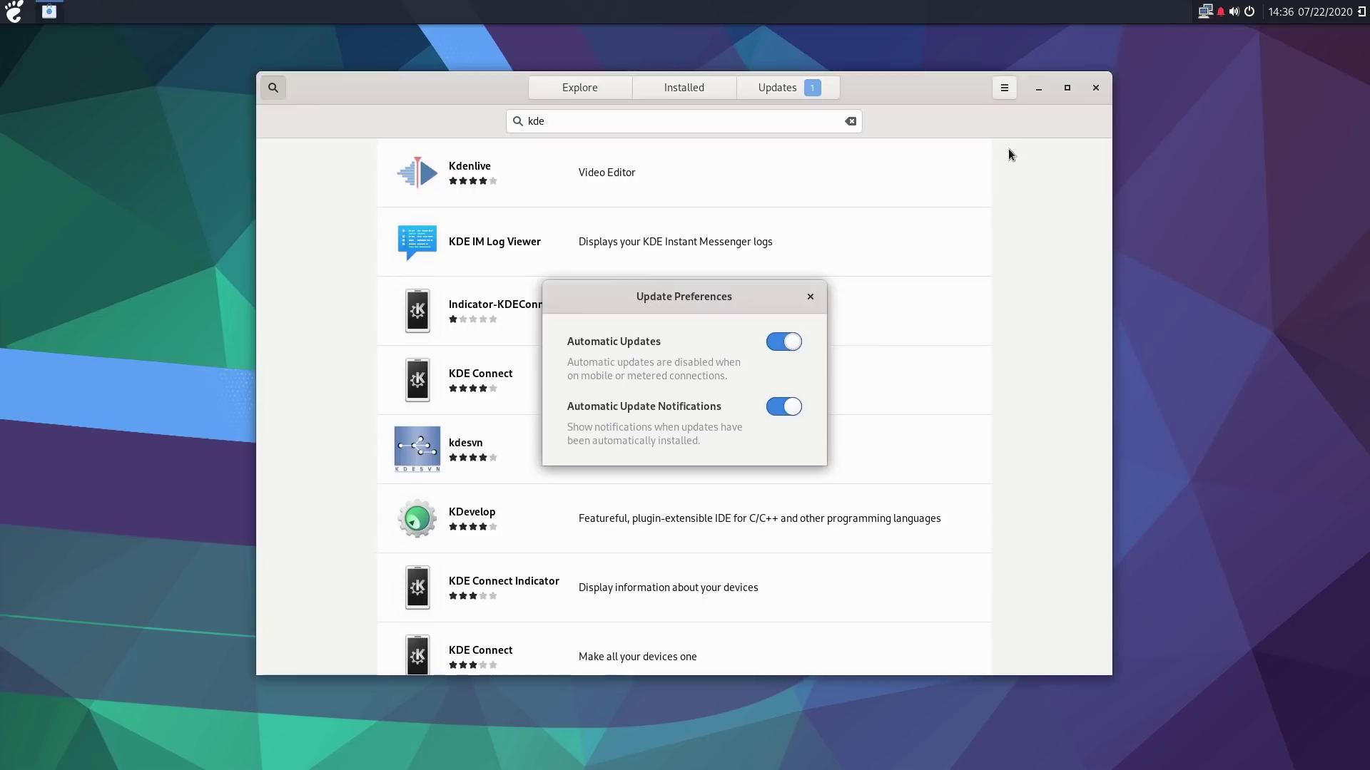
{"action": "left_click", "coordinate": [810, 297]}
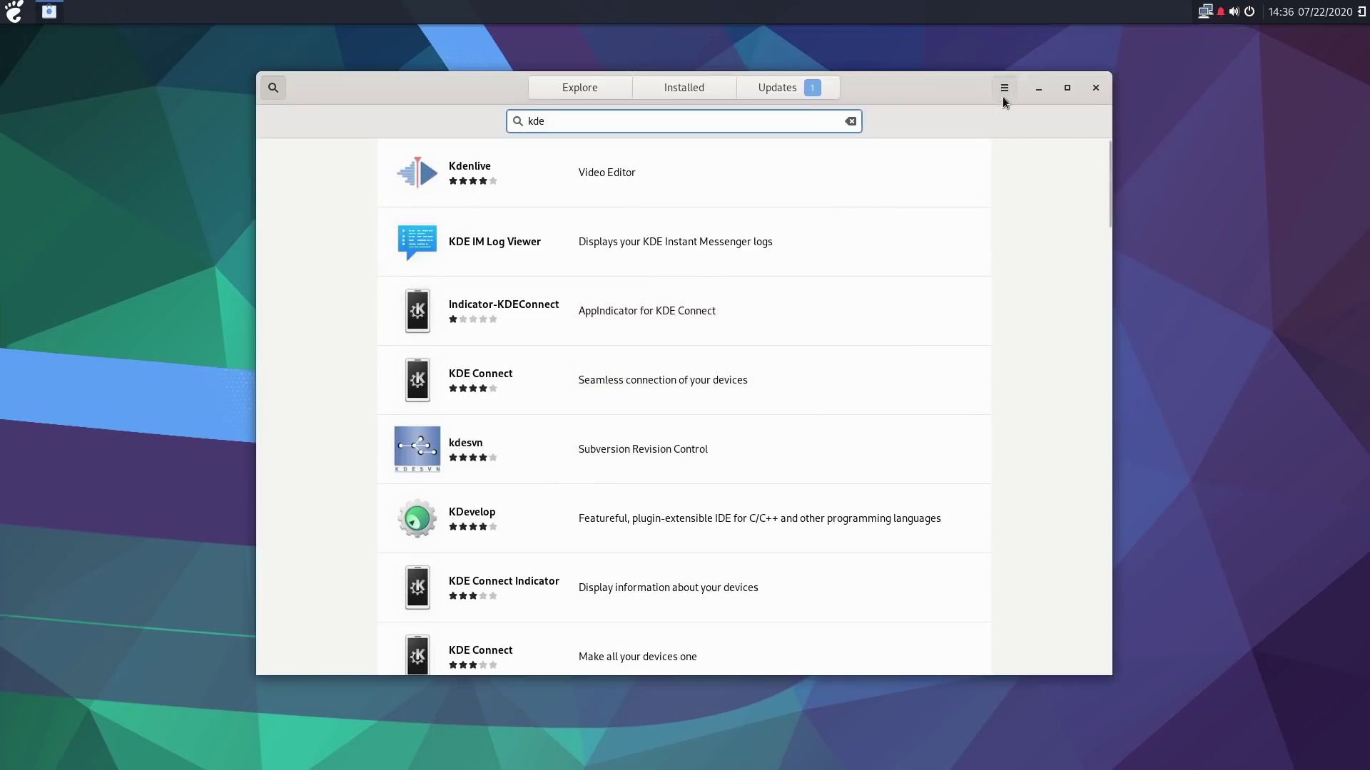
Look through the list of software repositories and close the Software application.
{"action": "left_click", "coordinate": [1004, 97]}
{"action": "left_click", "coordinate": [1003, 129]}
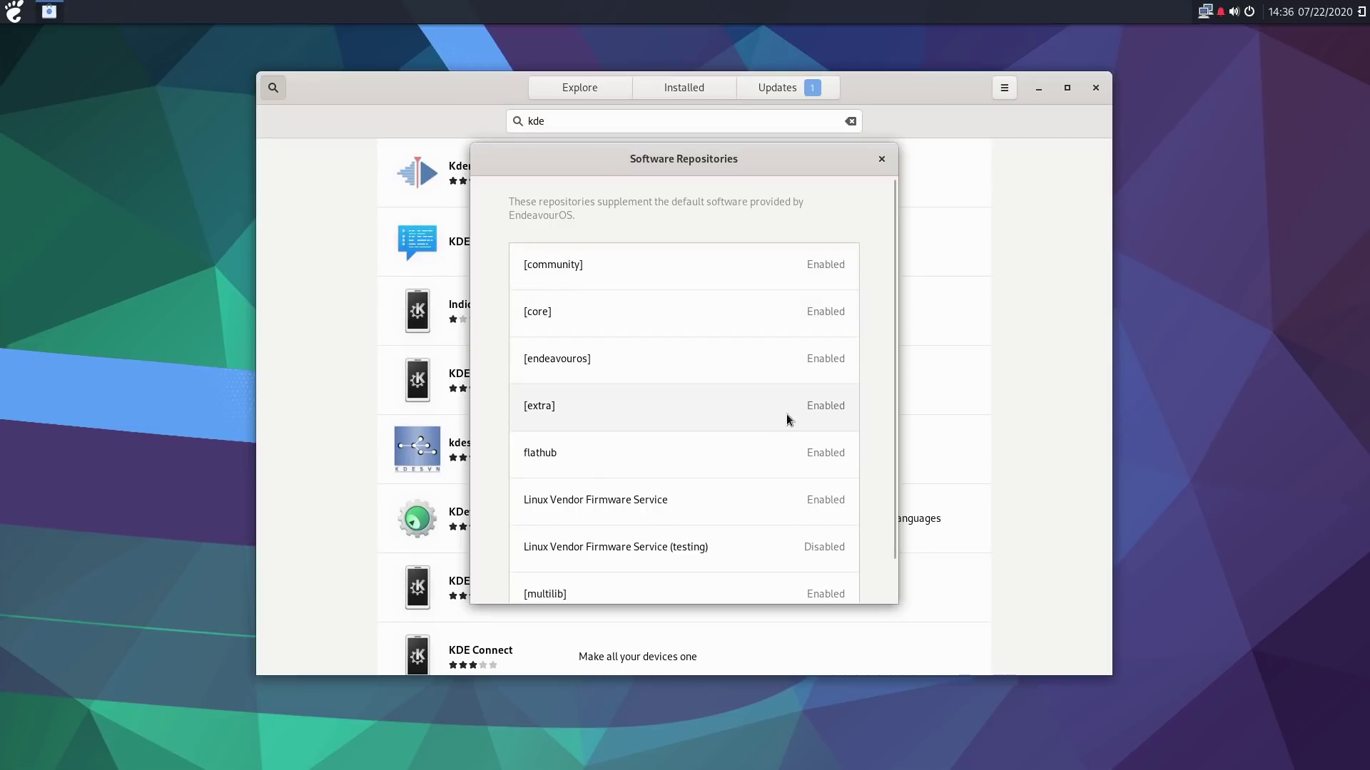
{"action": "scroll", "coordinate": [806, 453], "scroll_direction": "down", "scroll_amount": 1}
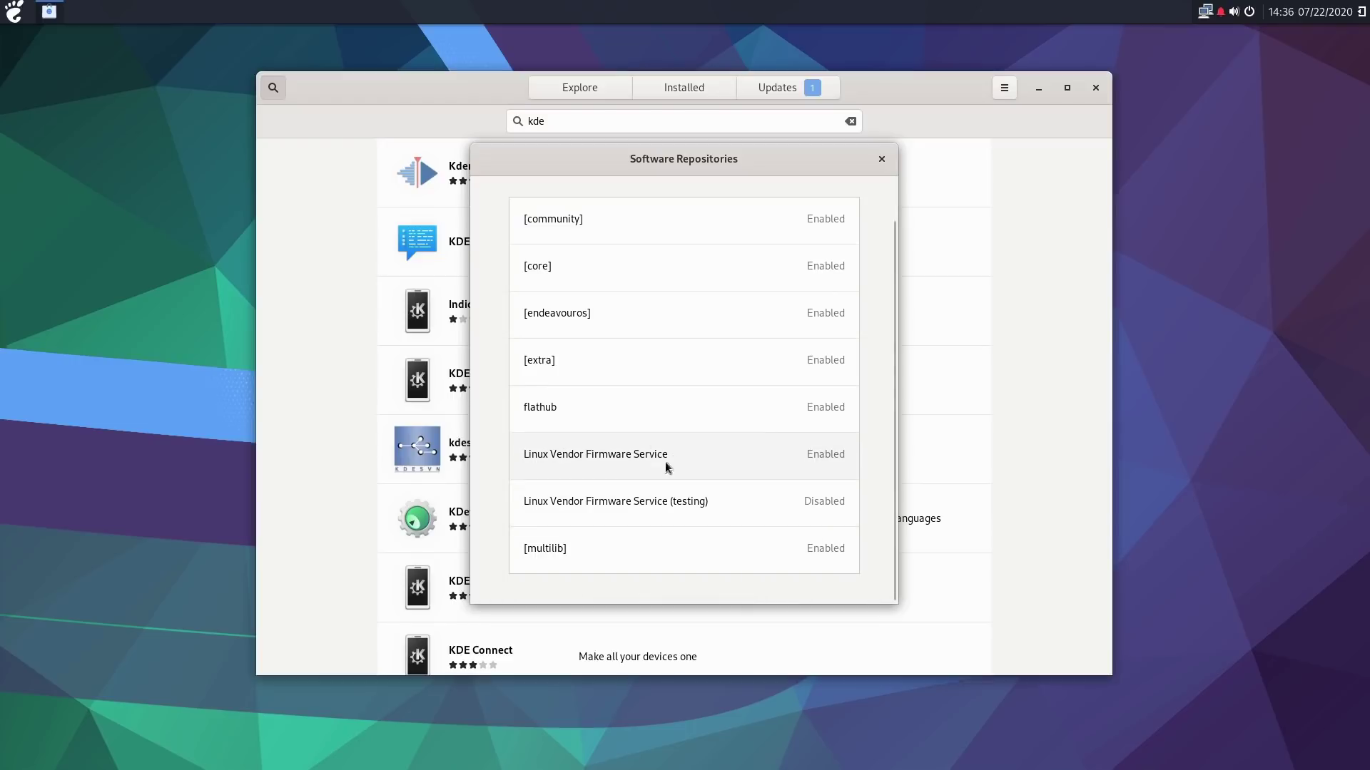
{"action": "scroll", "coordinate": [766, 404], "scroll_direction": "up", "scroll_amount": 1}
{"action": "scroll", "coordinate": [685, 456], "scroll_direction": "down", "scroll_amount": 1}
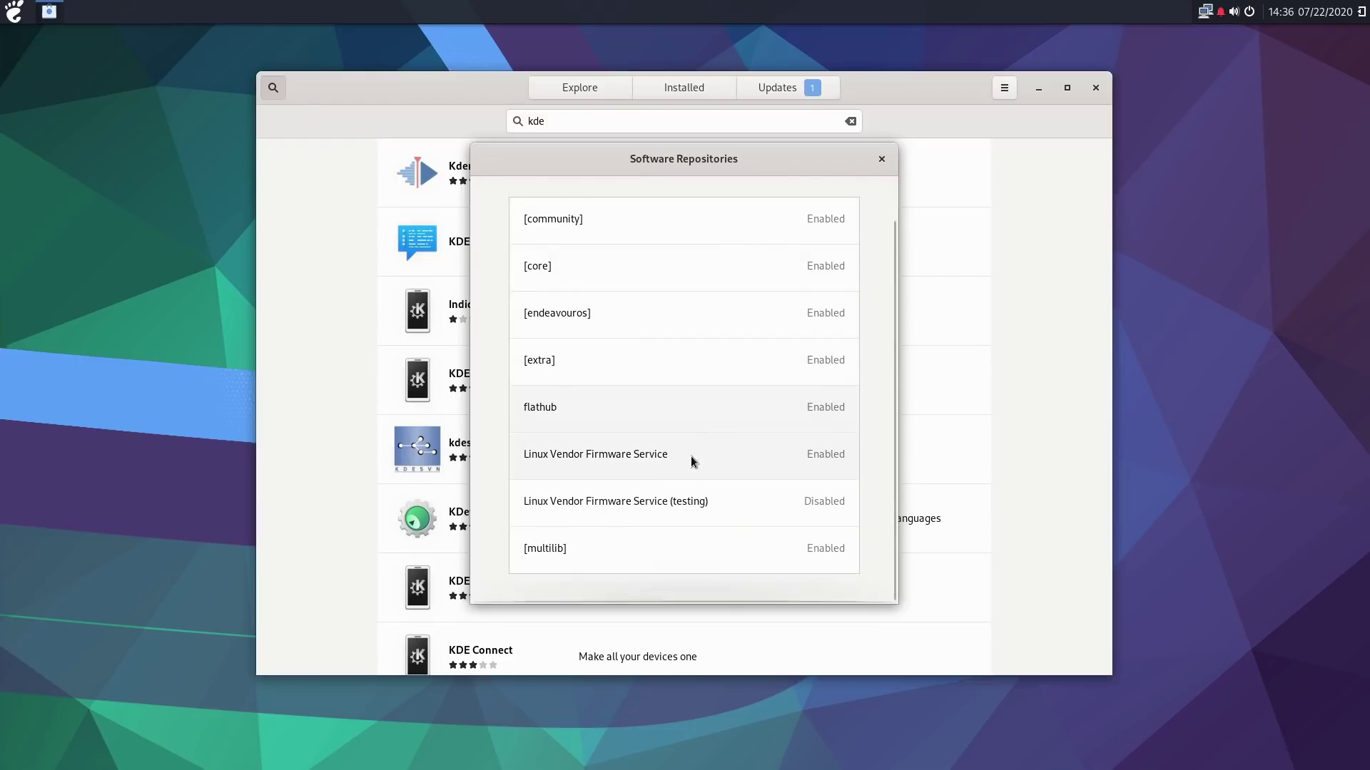
{"action": "left_click", "coordinate": [881, 158]}
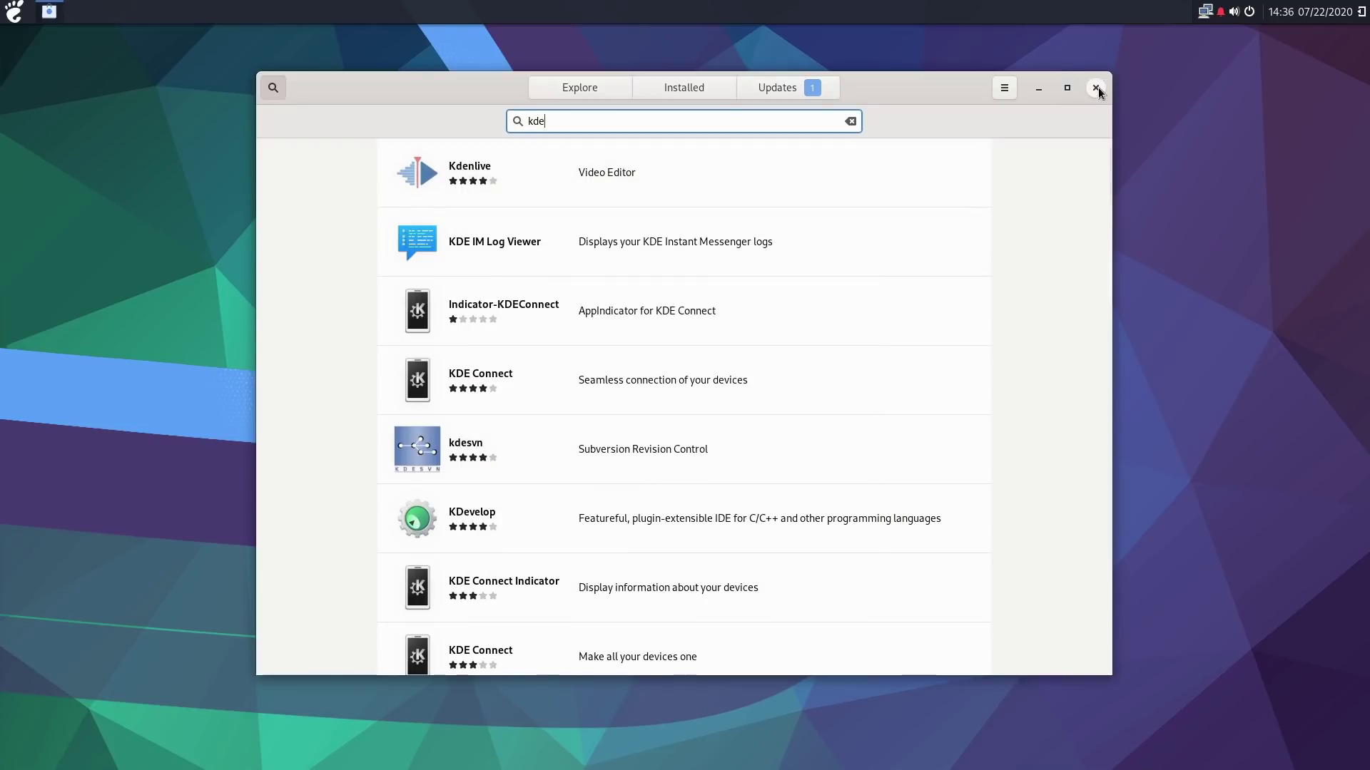
{"action": "left_click", "coordinate": [1096, 88]}
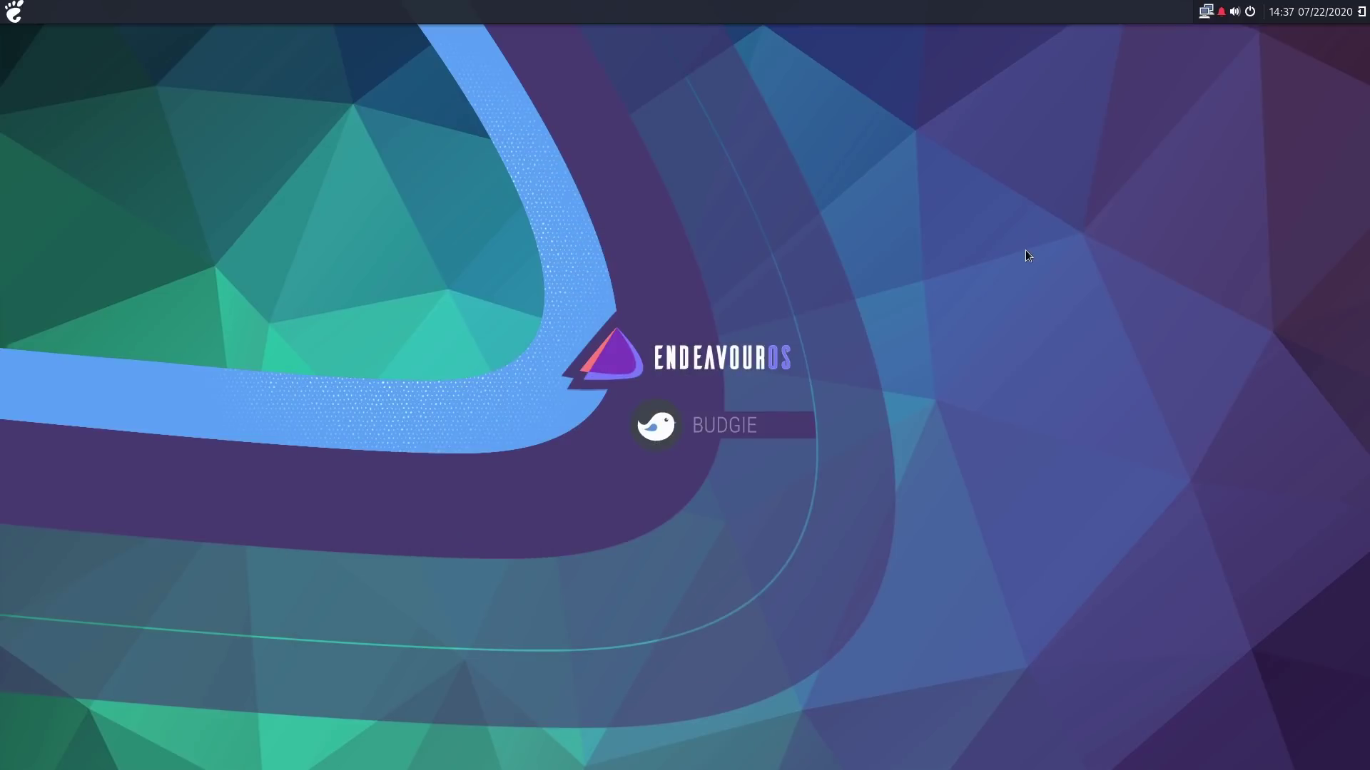
Open Budgie Desktop Settings, move its window toward the middle of the desktop, and set the widget theme to Arc.
{"action": "left_click", "coordinate": [19, 13]}
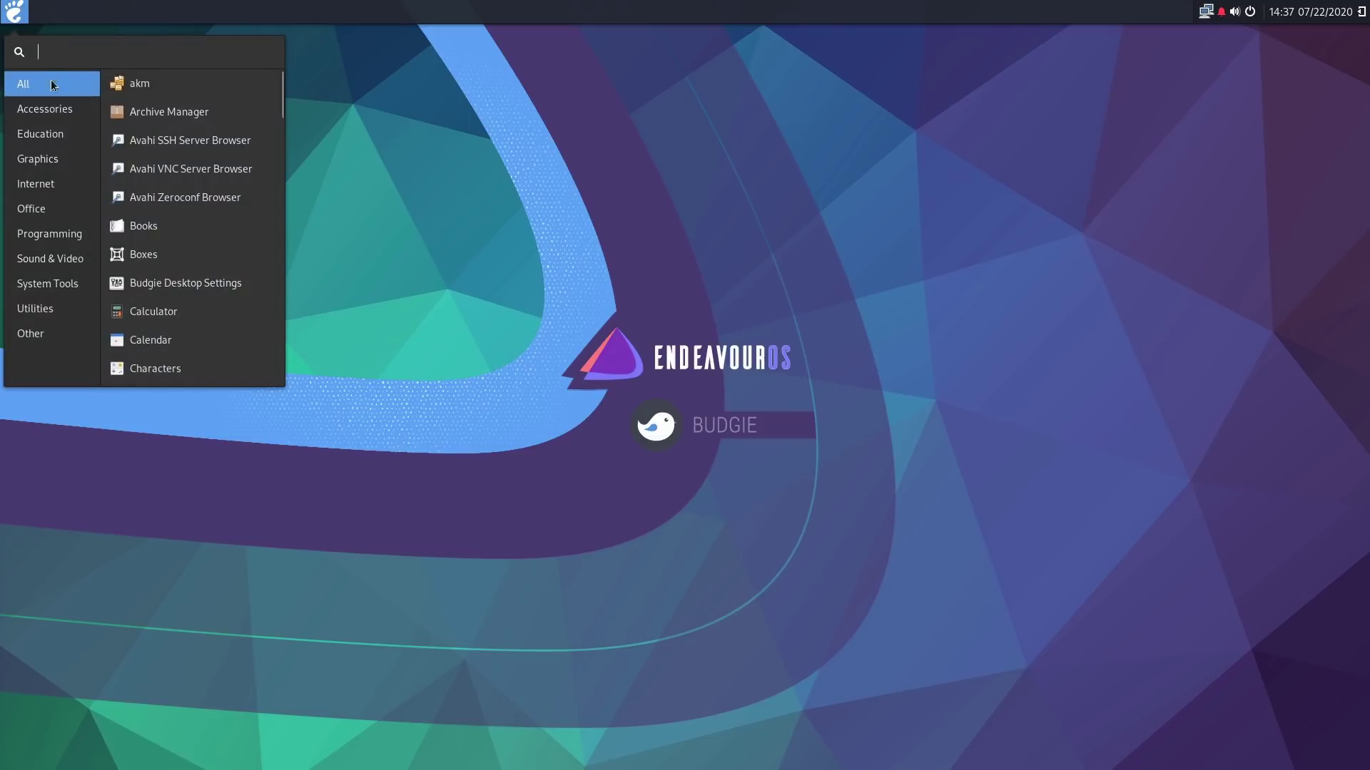
{"action": "left_click", "coordinate": [200, 283]}
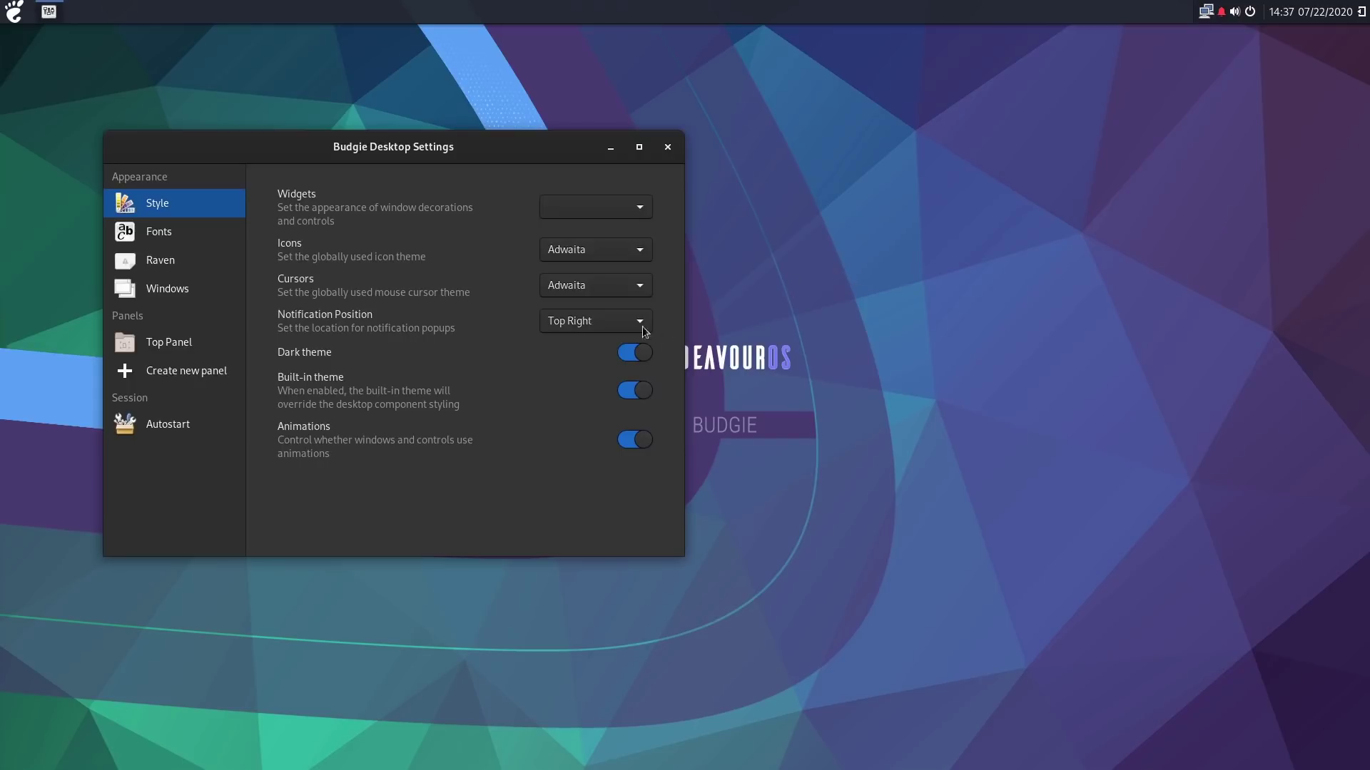
{"action": "left_click_drag", "start_coordinate": [547, 153], "coordinate": [754, 209]}
{"action": "left_click", "coordinate": [853, 272]}
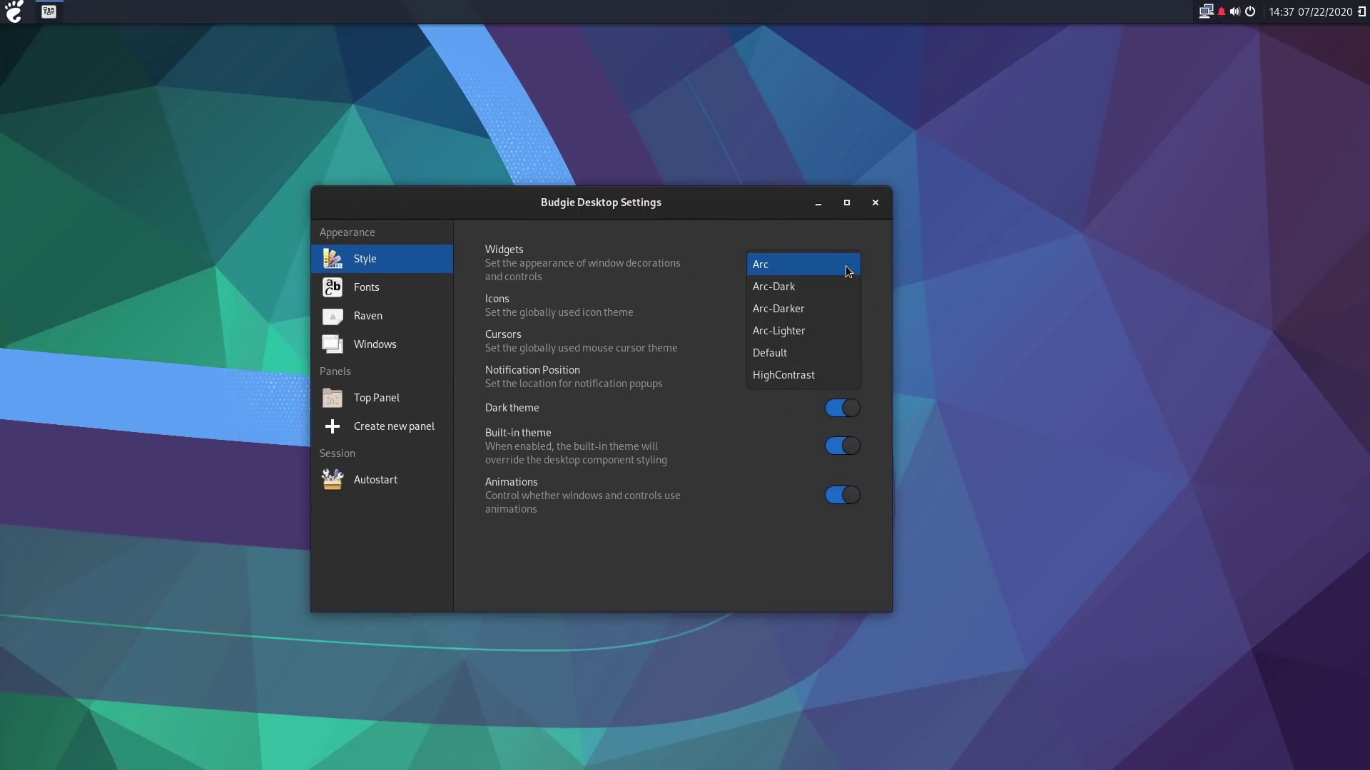
{"action": "left_click", "coordinate": [806, 270]}
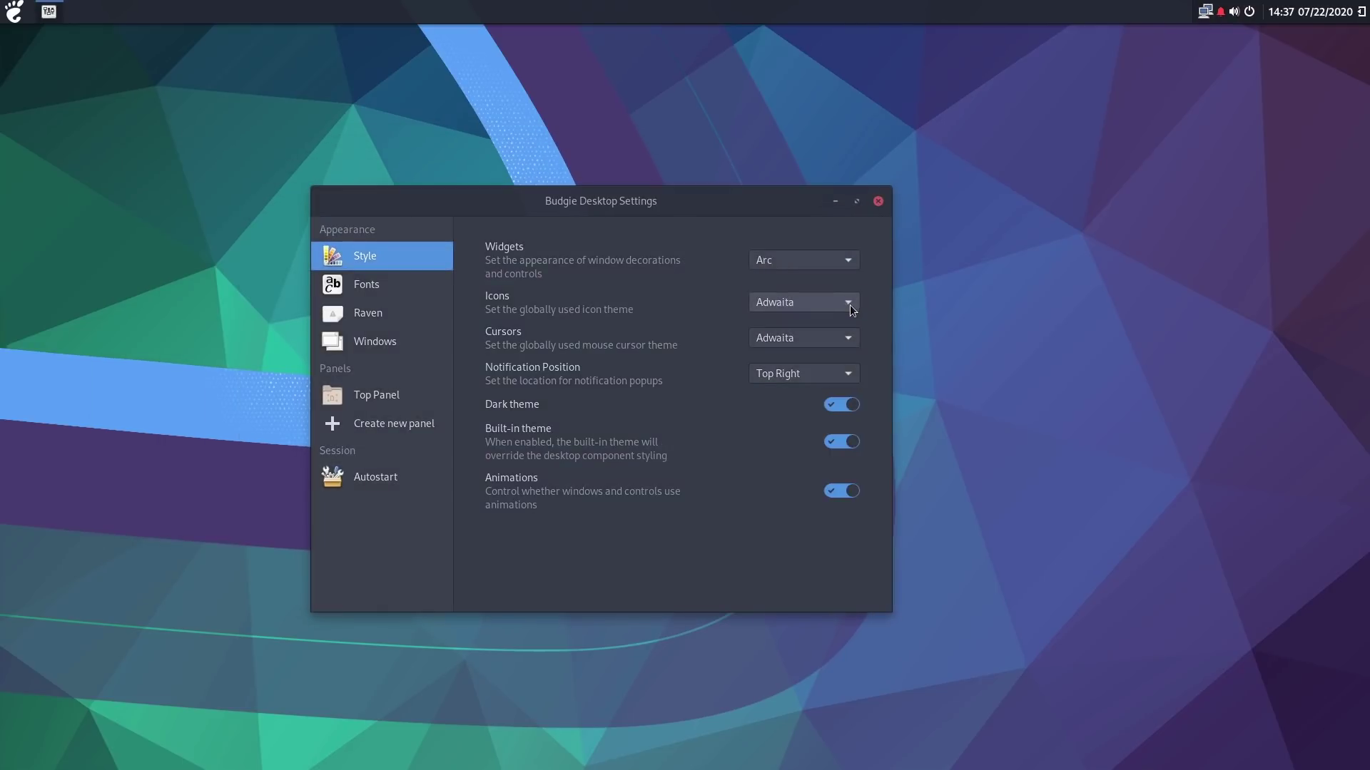
{"action": "left_click", "coordinate": [847, 260]}
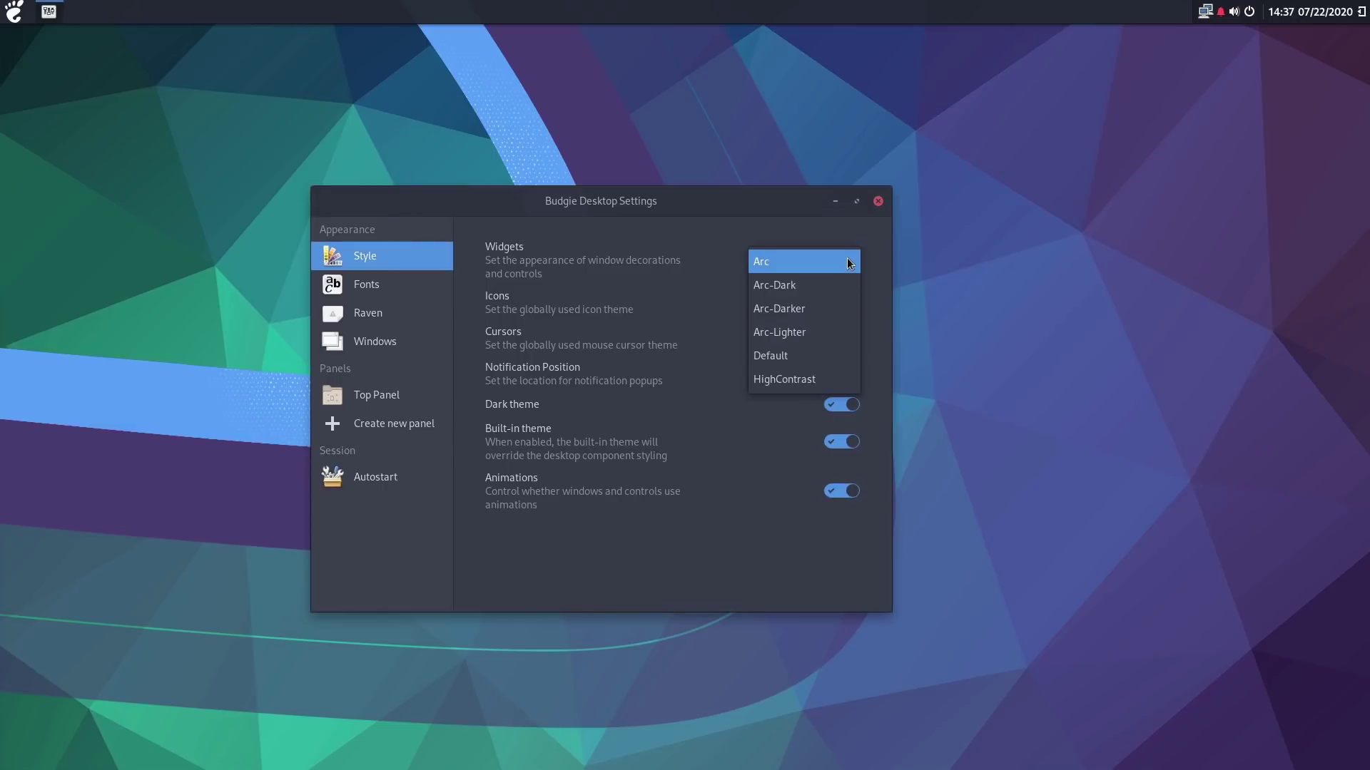
{"action": "left_click", "coordinate": [850, 263]}
Set both the icon theme and the cursor theme to Paper, and close Budgie Desktop Settings.
{"action": "left_click", "coordinate": [850, 300]}
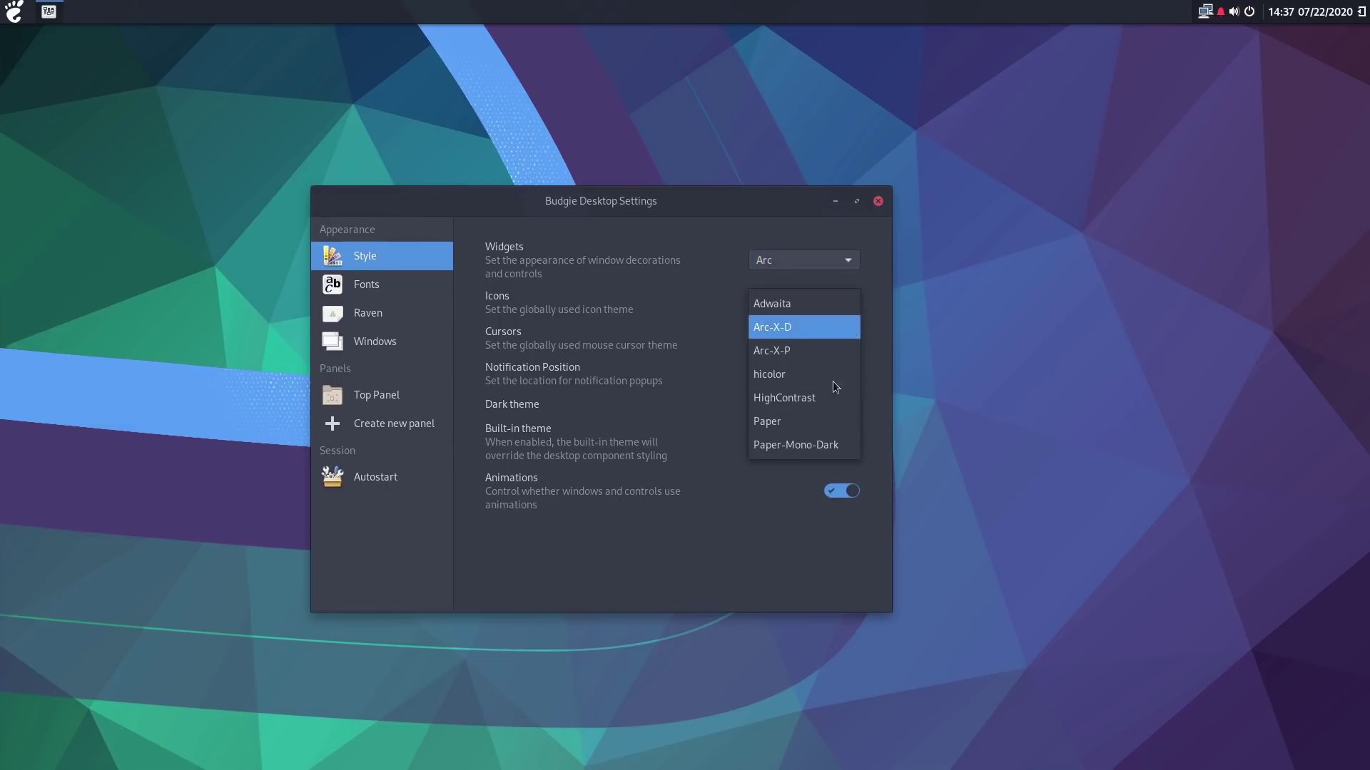
{"action": "left_click", "coordinate": [832, 423]}
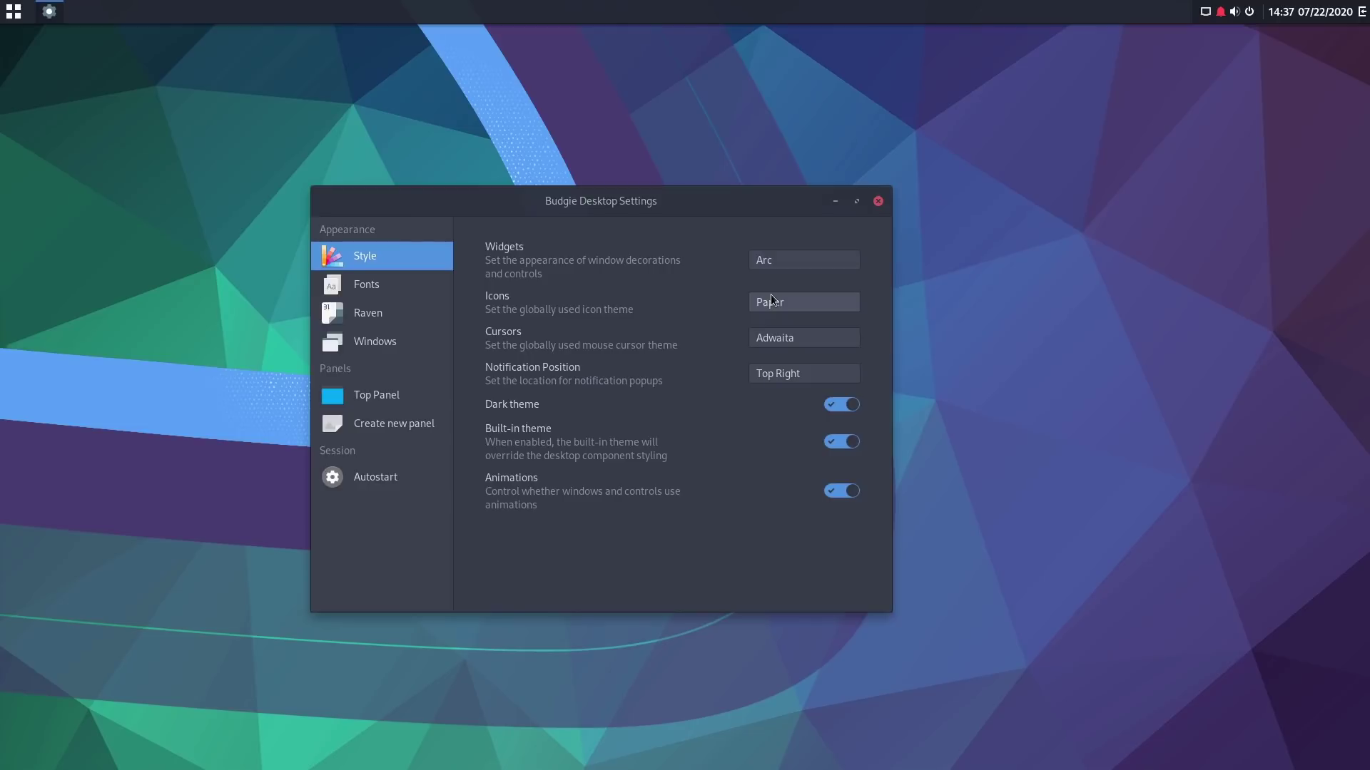
{"action": "left_click", "coordinate": [832, 338]}
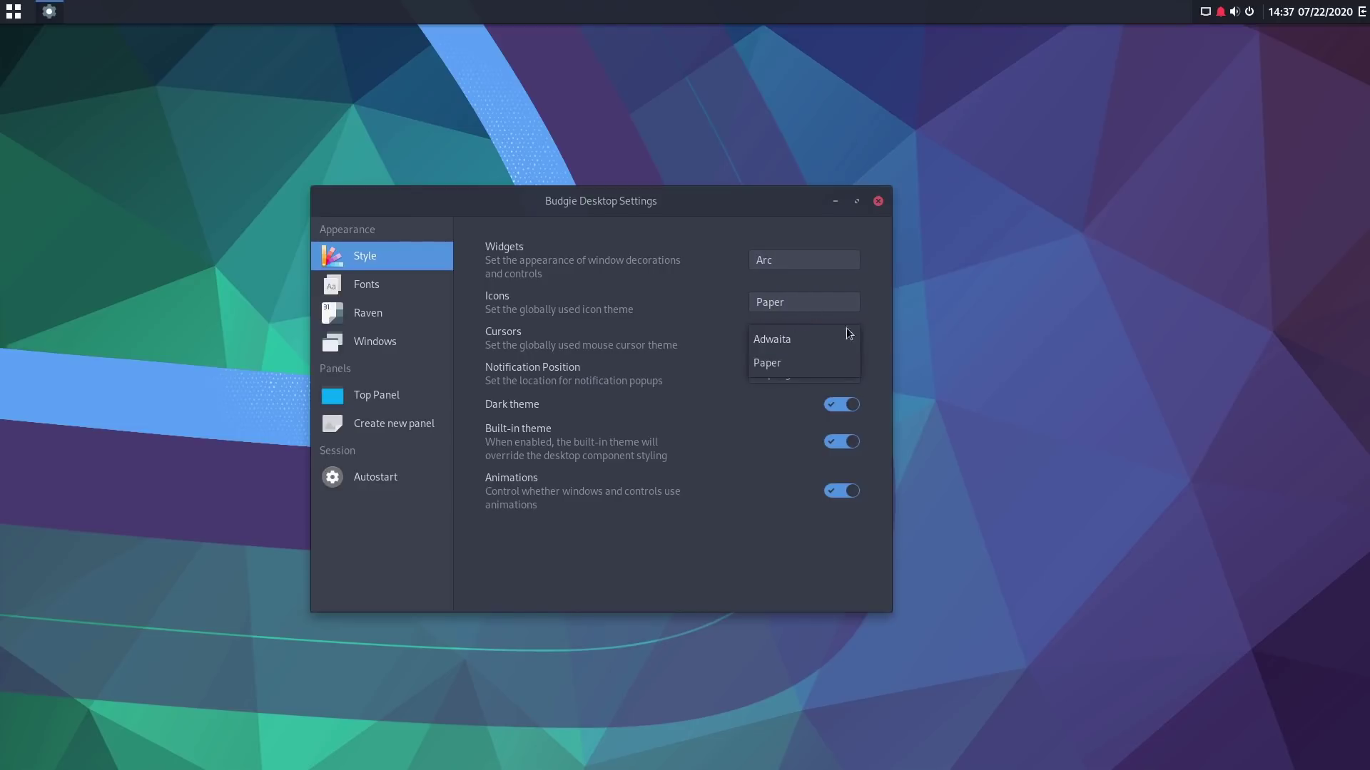
{"action": "left_click", "coordinate": [785, 364]}
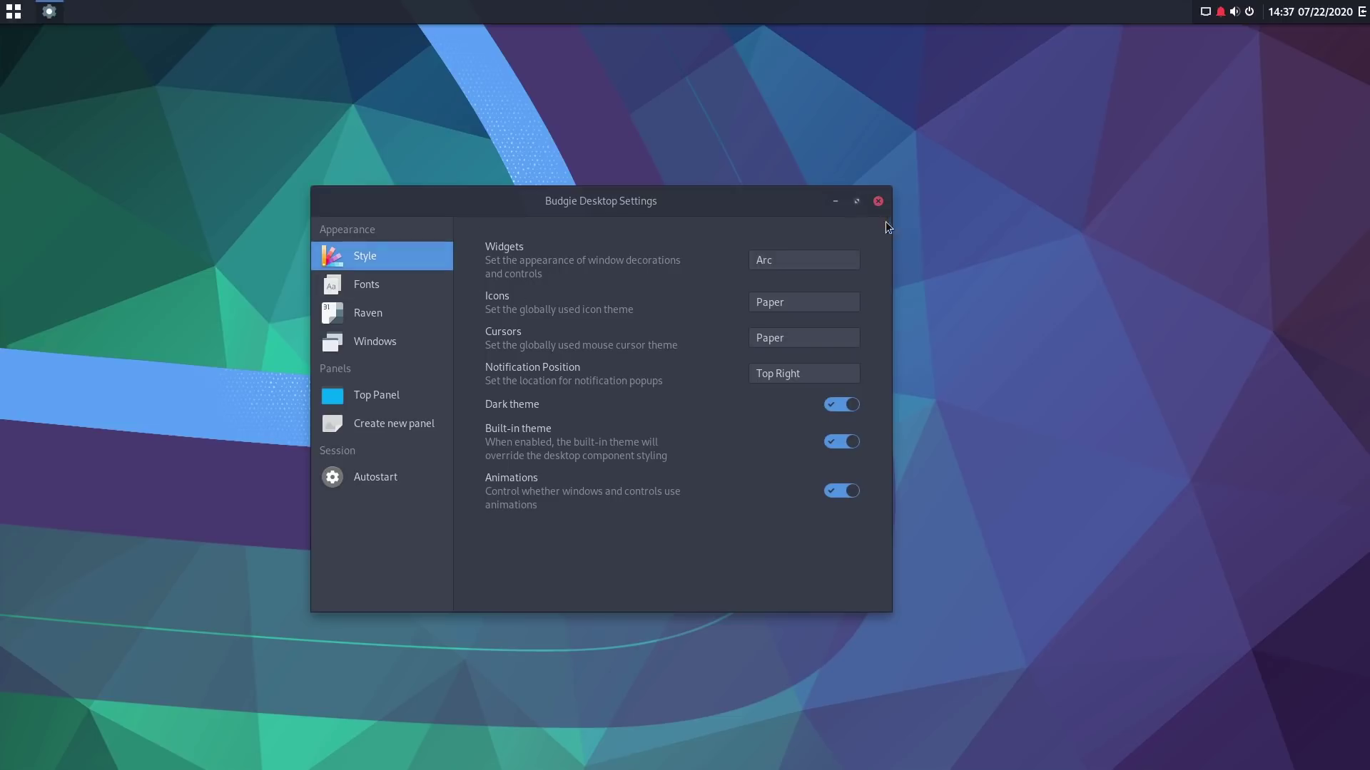
{"action": "left_click", "coordinate": [821, 307]}
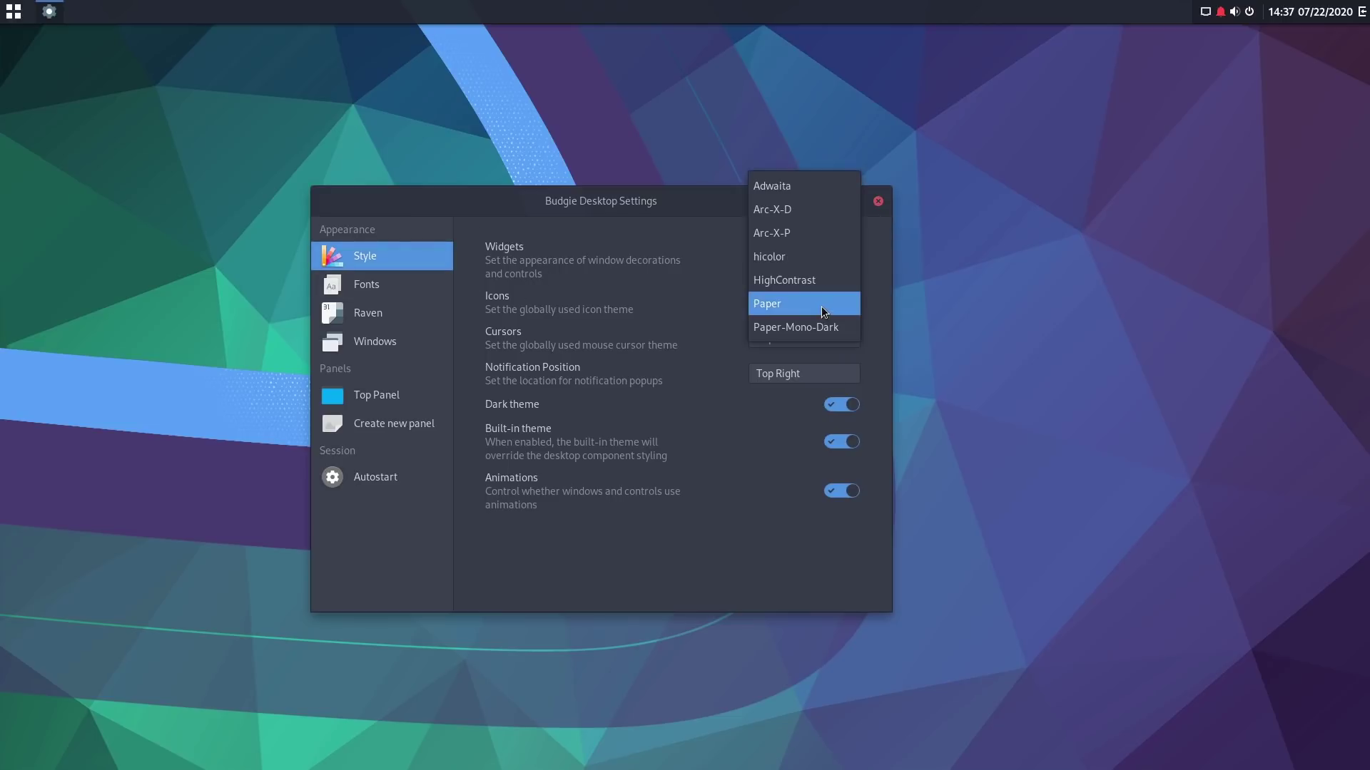
{"action": "left_click", "coordinate": [888, 299]}
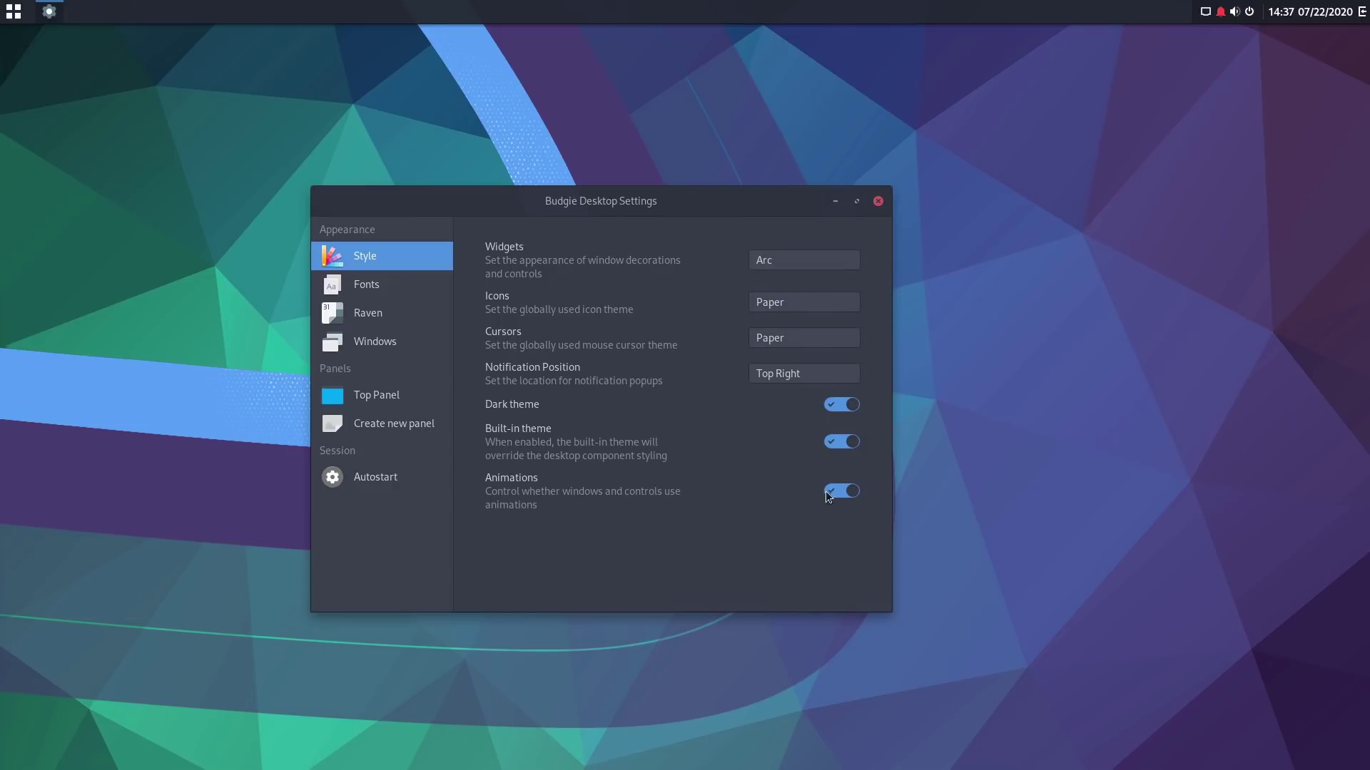
{"action": "left_click", "coordinate": [879, 201]}
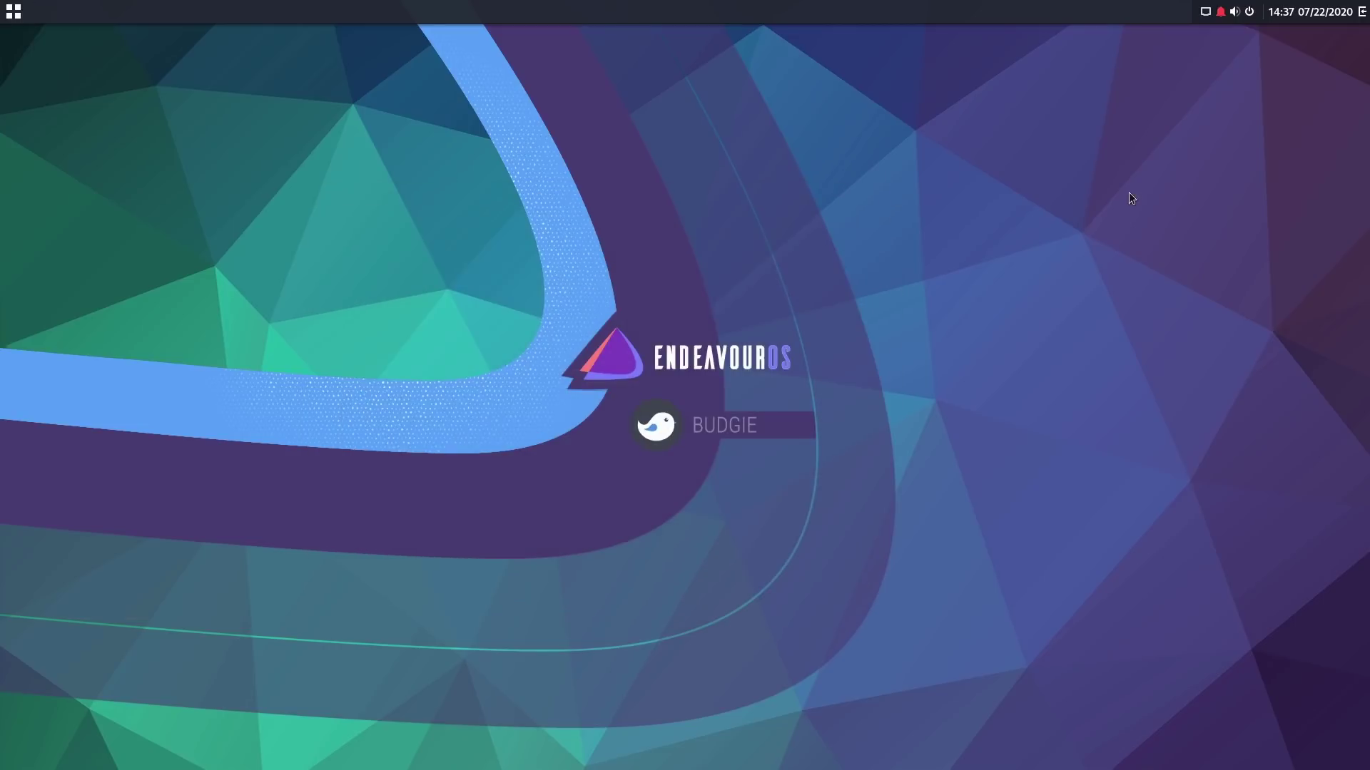
Open the desktop's applications menu and look through the complete list of installed applications.
{"action": "right_click", "coordinate": [590, 259]}
{"action": "left_click", "coordinate": [506, 276]}
{"action": "left_click", "coordinate": [13, 11]}
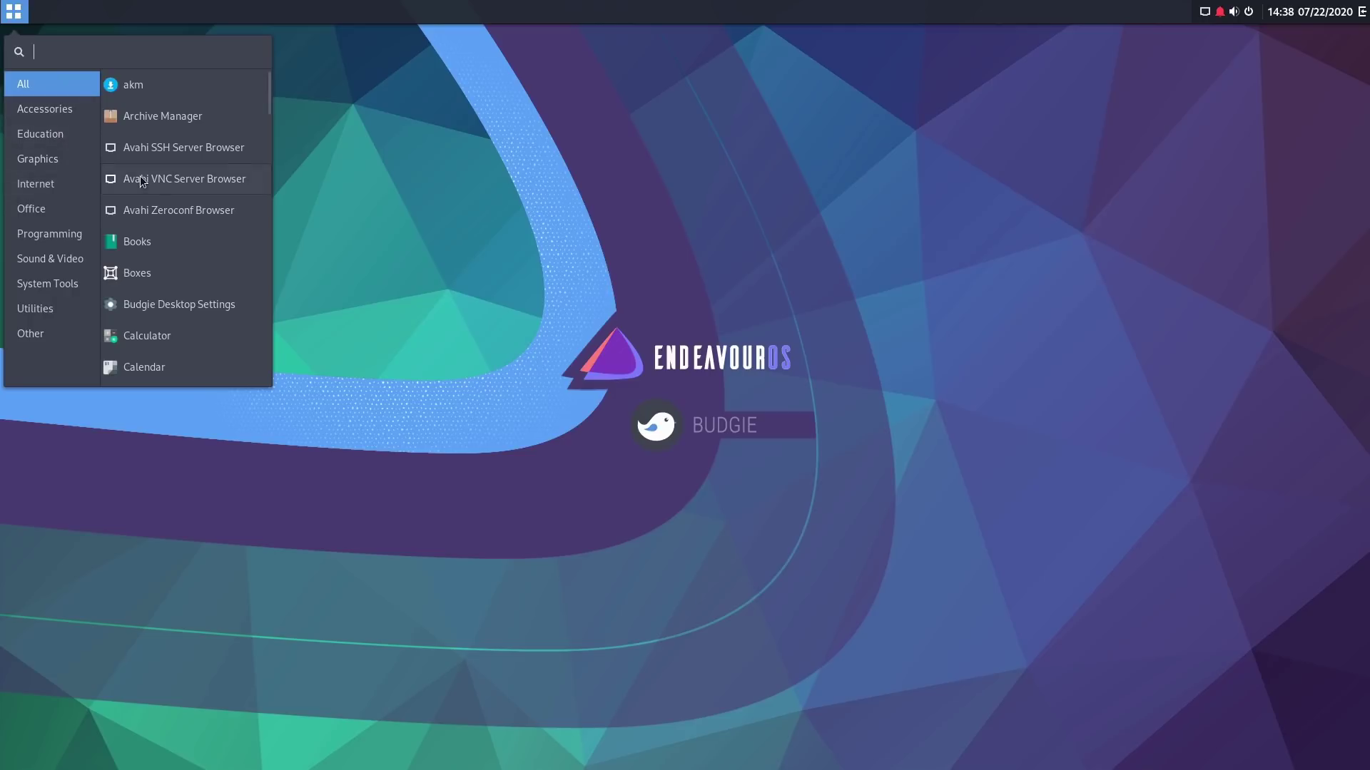
{"action": "scroll", "coordinate": [143, 182], "scroll_direction": "down", "scroll_amount": 5}
{"action": "scroll", "coordinate": [140, 181], "scroll_direction": "up", "scroll_amount": 2}
{"action": "scroll", "coordinate": [140, 182], "scroll_direction": "down", "scroll_amount": 5}
{"action": "scroll", "coordinate": [141, 182], "scroll_direction": "up", "scroll_amount": 8}
{"action": "scroll", "coordinate": [142, 183], "scroll_direction": "up", "scroll_amount": 2}
{"action": "scroll", "coordinate": [191, 168], "scroll_direction": "down", "scroll_amount": 2}
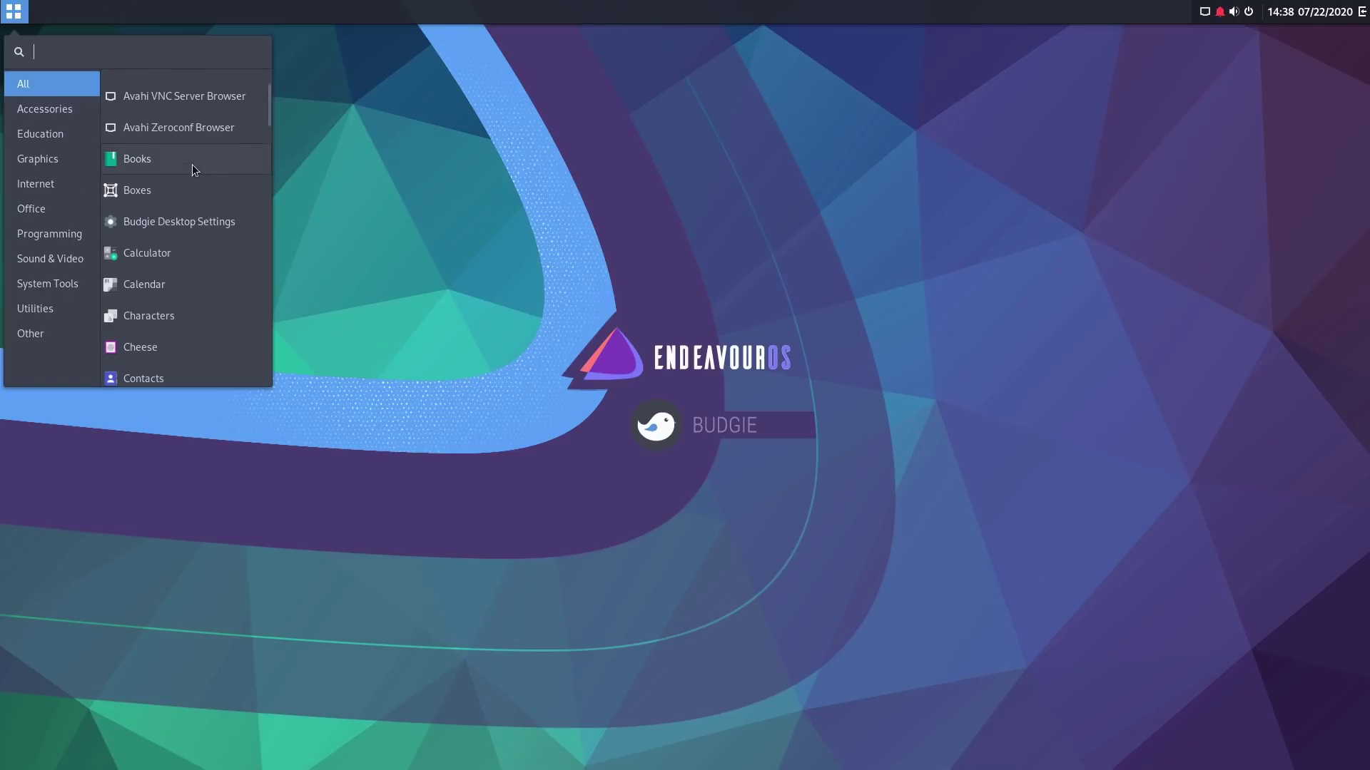
Review the applications in the Accessories, Education, Graphics, Internet, Office and Programming categories.
{"action": "left_click", "coordinate": [57, 111]}
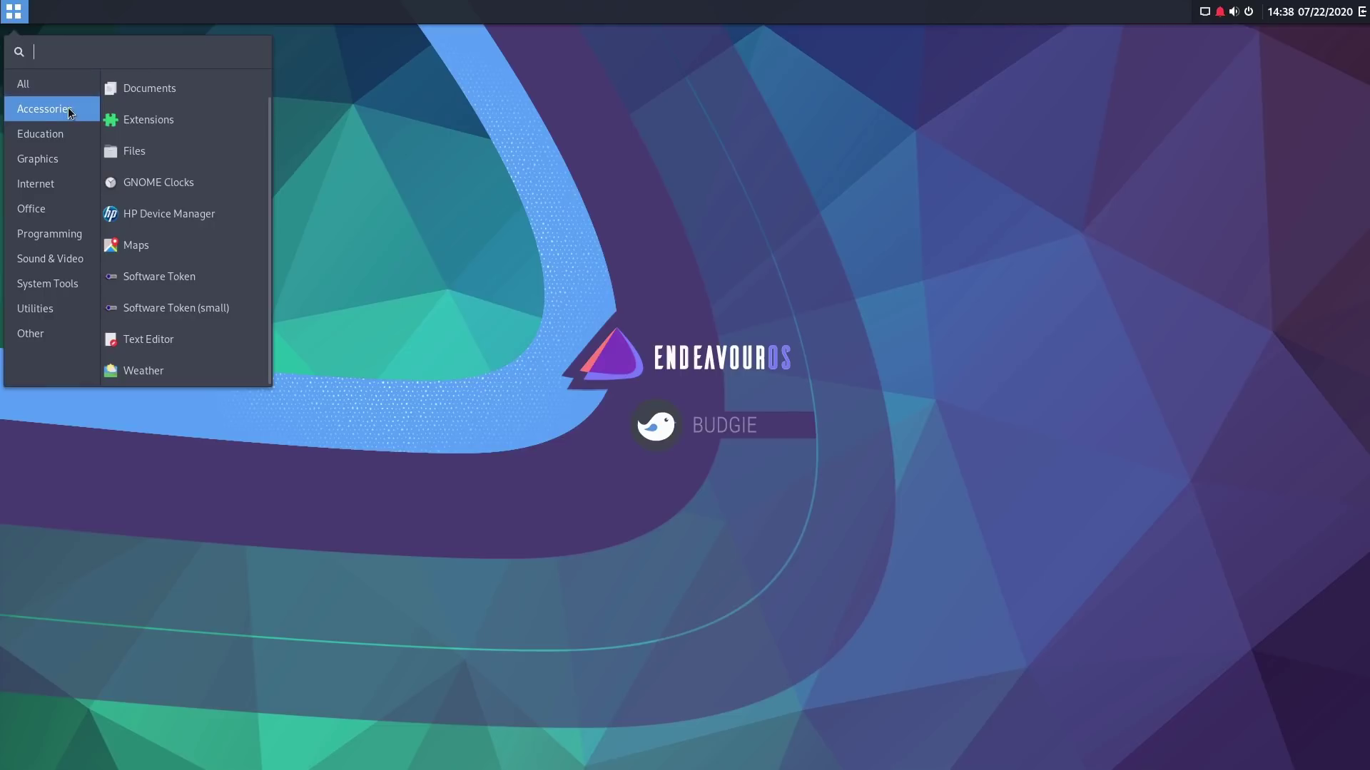
{"action": "left_click", "coordinate": [27, 139]}
{"action": "left_click", "coordinate": [60, 157]}
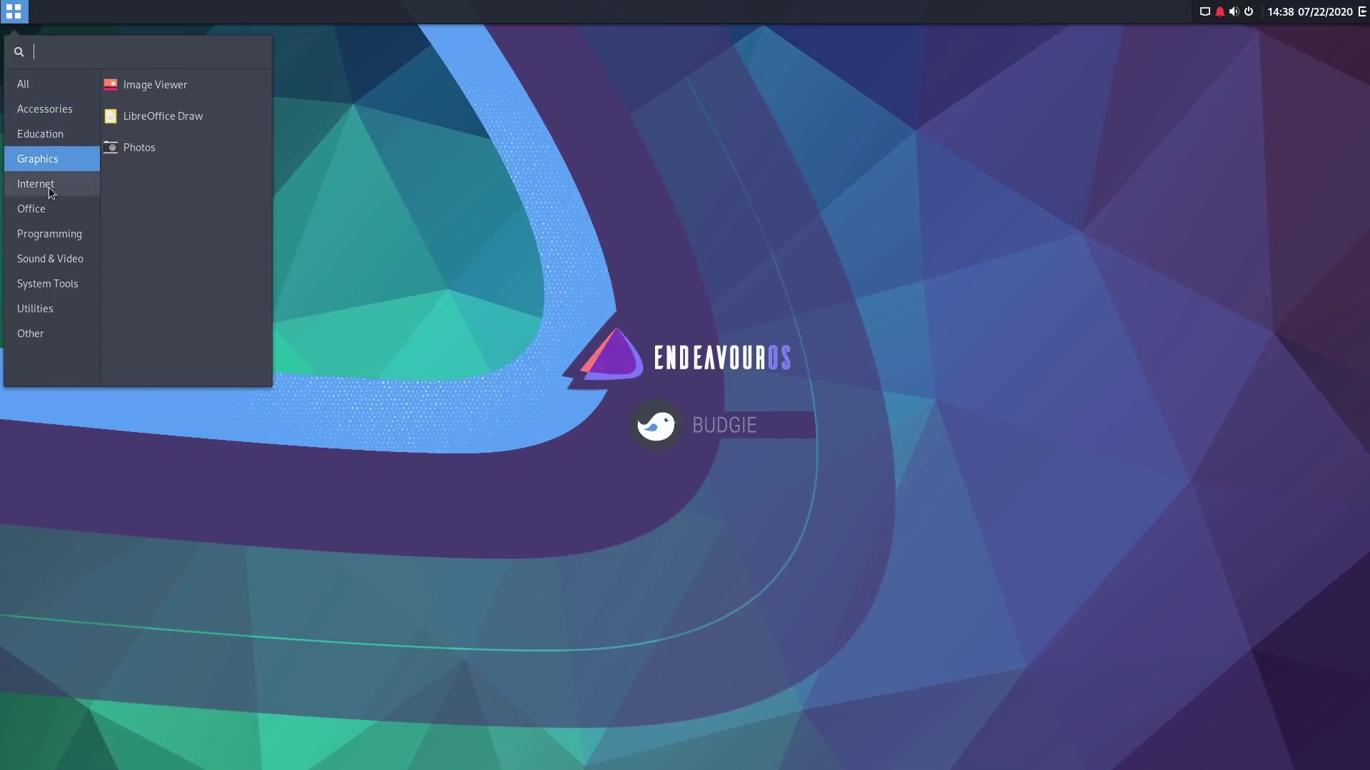
{"action": "left_click", "coordinate": [53, 187]}
{"action": "left_click", "coordinate": [50, 230]}
{"action": "left_click", "coordinate": [52, 213]}
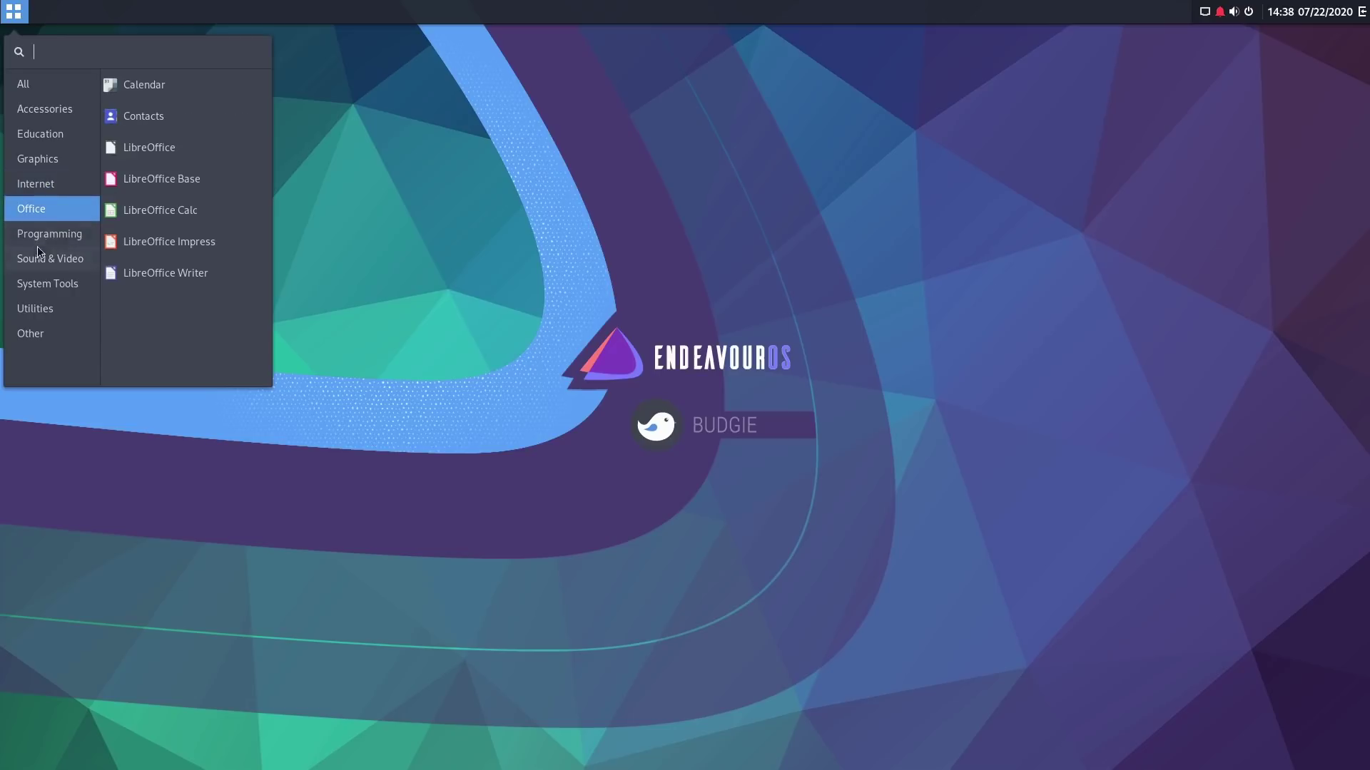
{"action": "left_click", "coordinate": [70, 228]}
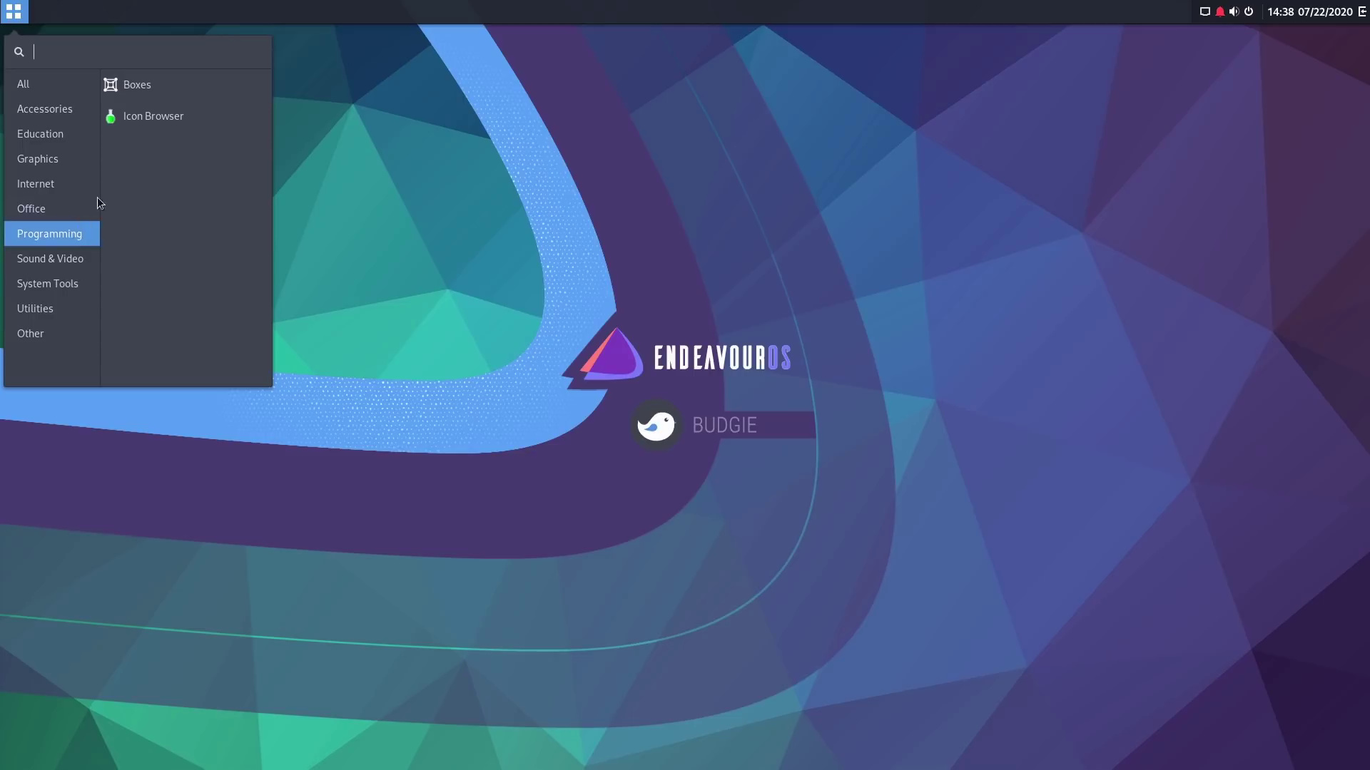
Review the Sound & Video, System Tools, Utilities and Other application categories, and close the applications menu.
{"action": "left_click", "coordinate": [26, 261]}
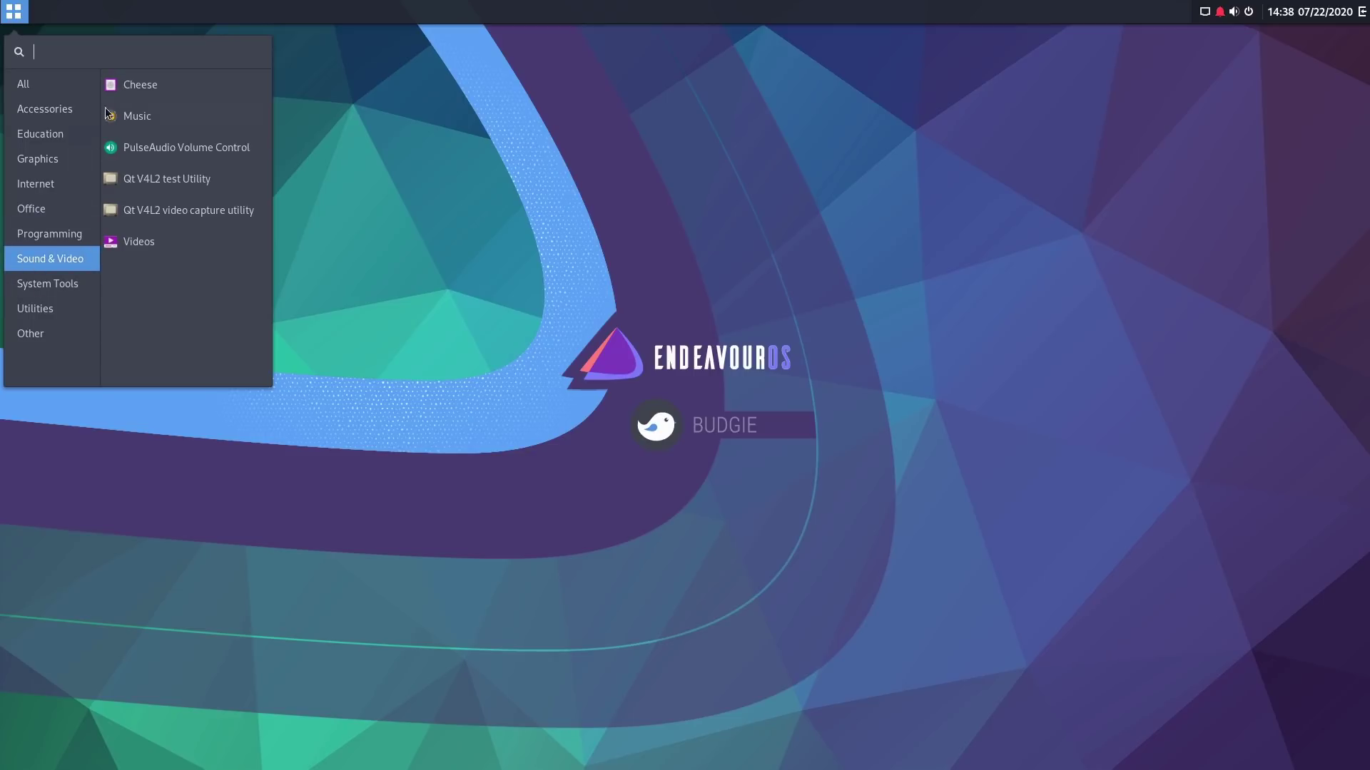
{"action": "left_click", "coordinate": [59, 291]}
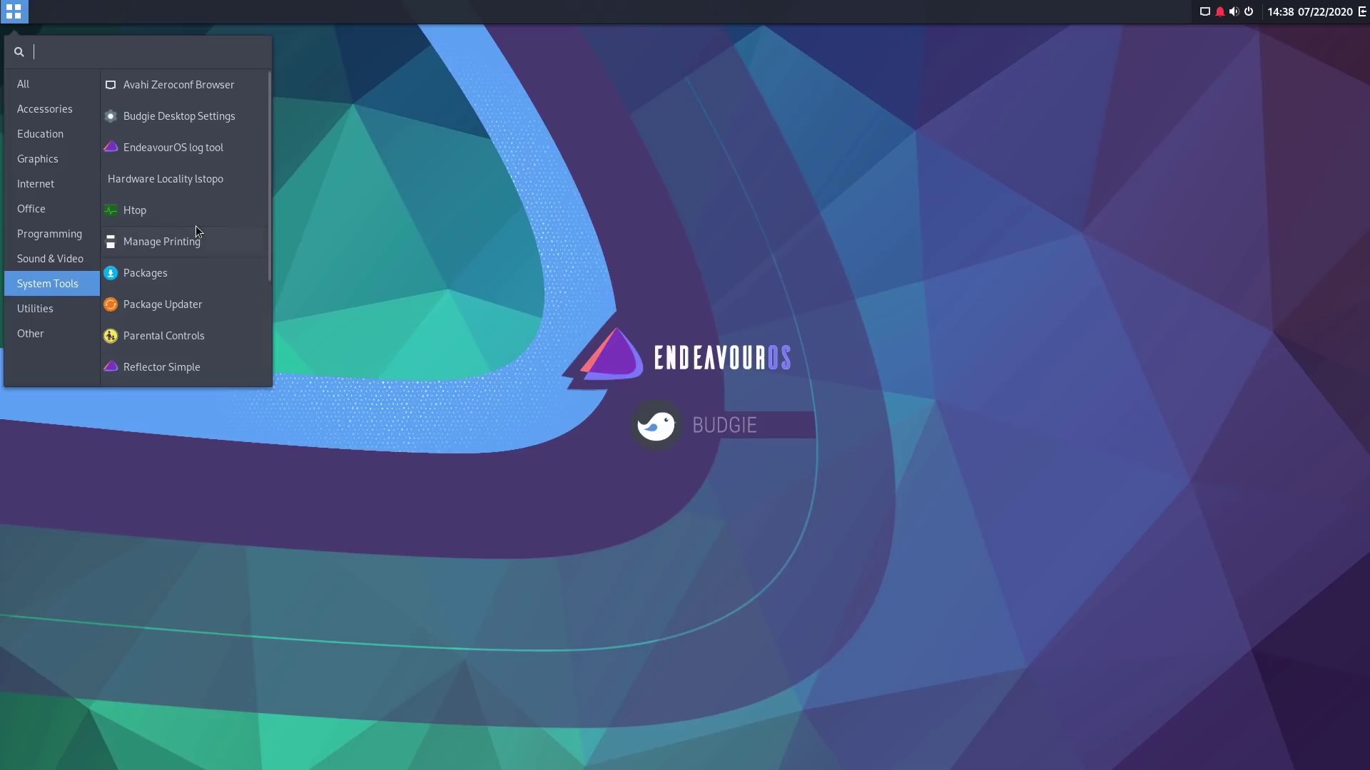
{"action": "left_click", "coordinate": [43, 308]}
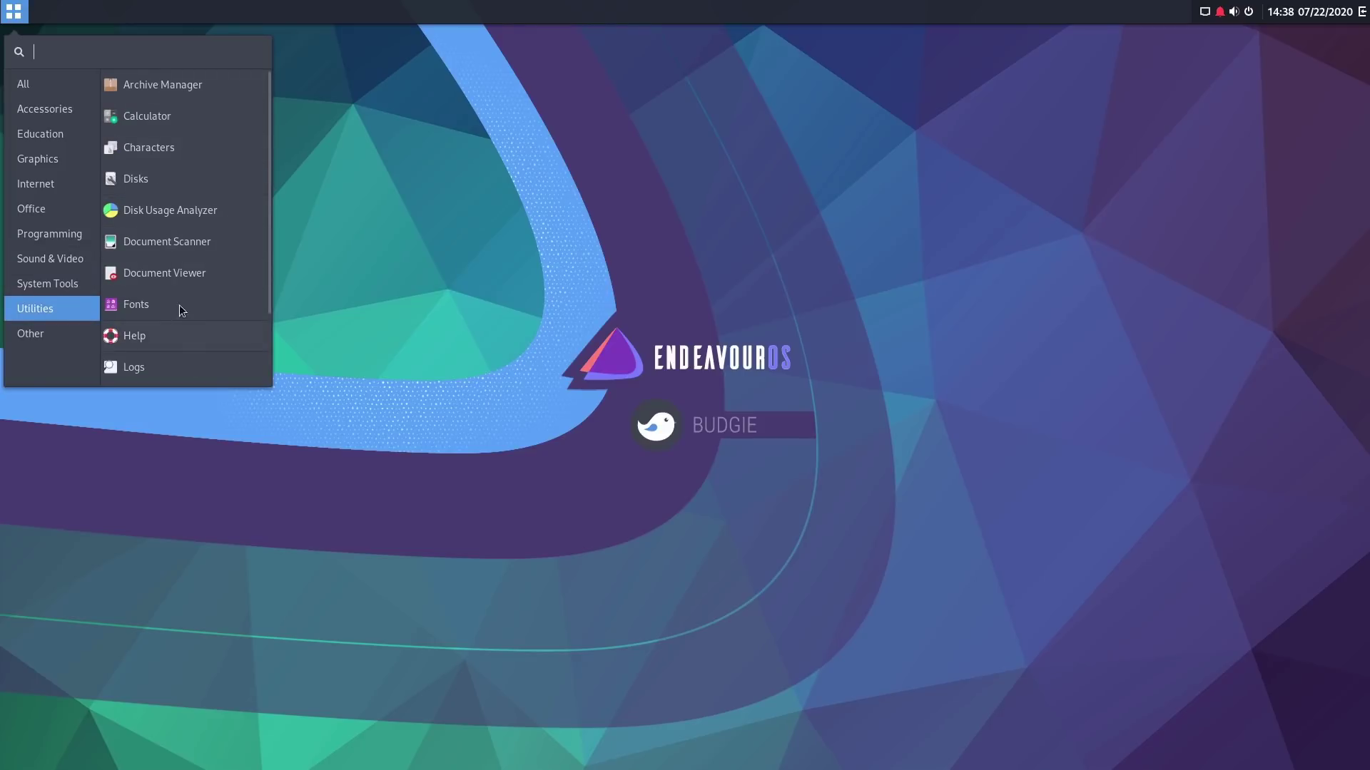
{"action": "left_click", "coordinate": [48, 336]}
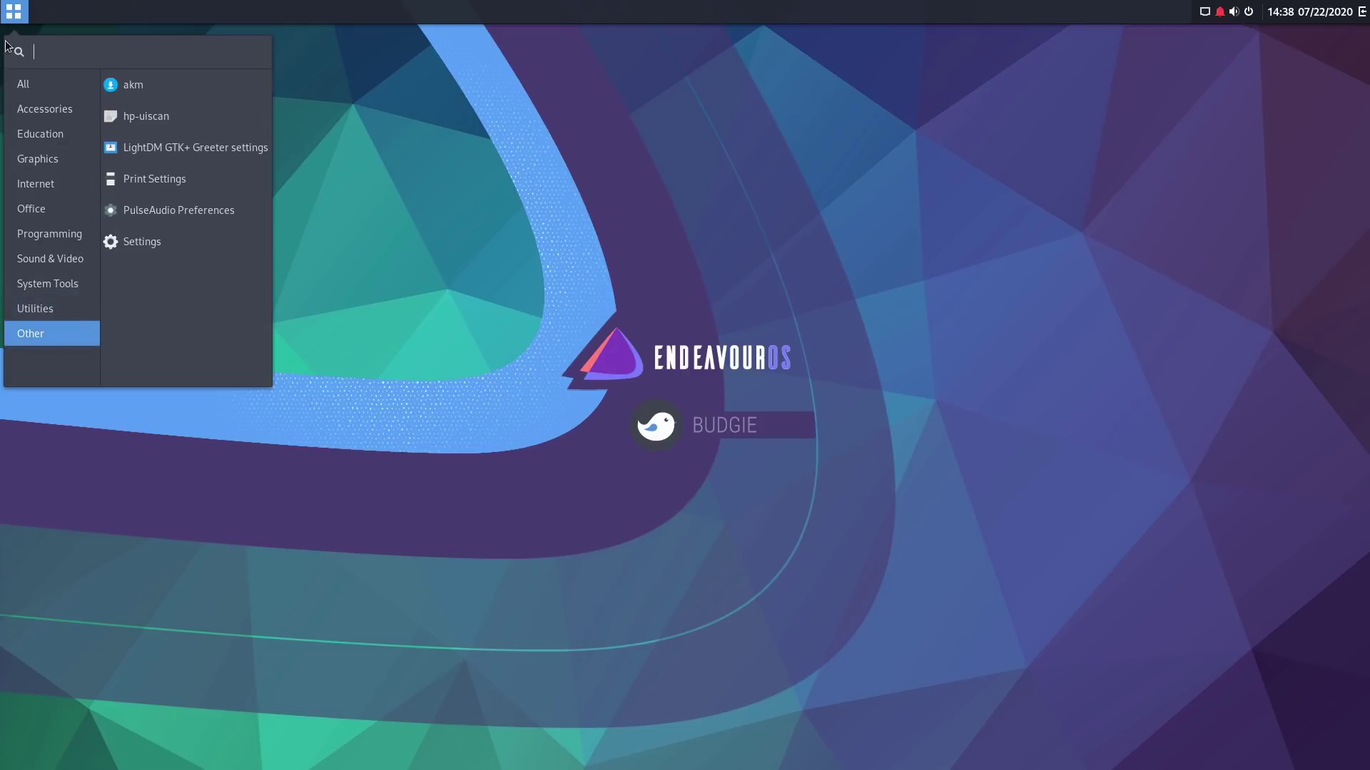
{"action": "left_click", "coordinate": [17, 17]}
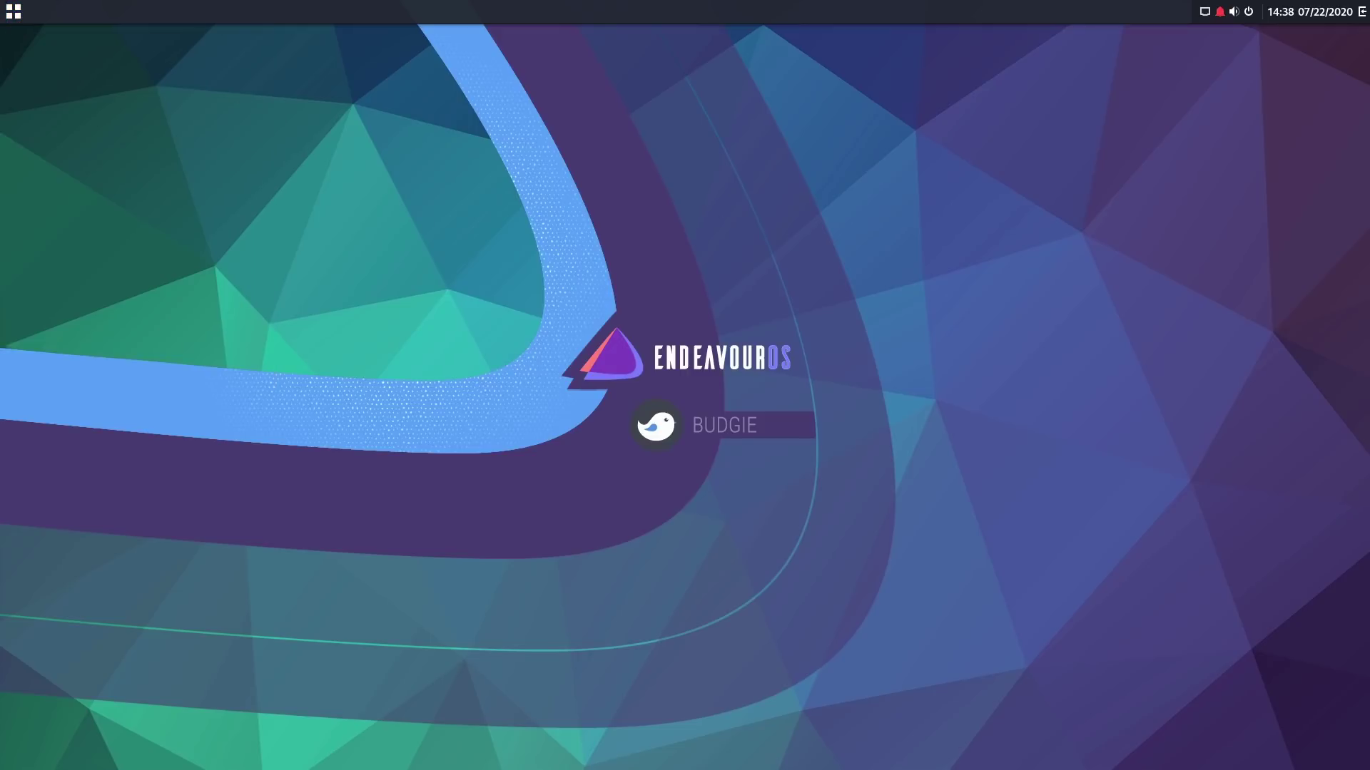